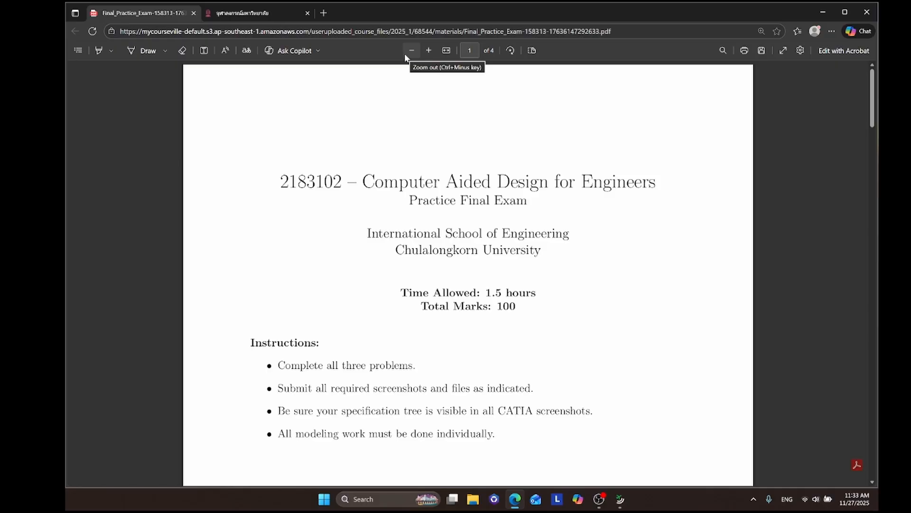
Launch CATIA V5-6R2024.
{"action": "key", "text": "super"}
{"action": "type", "text": "CA"}
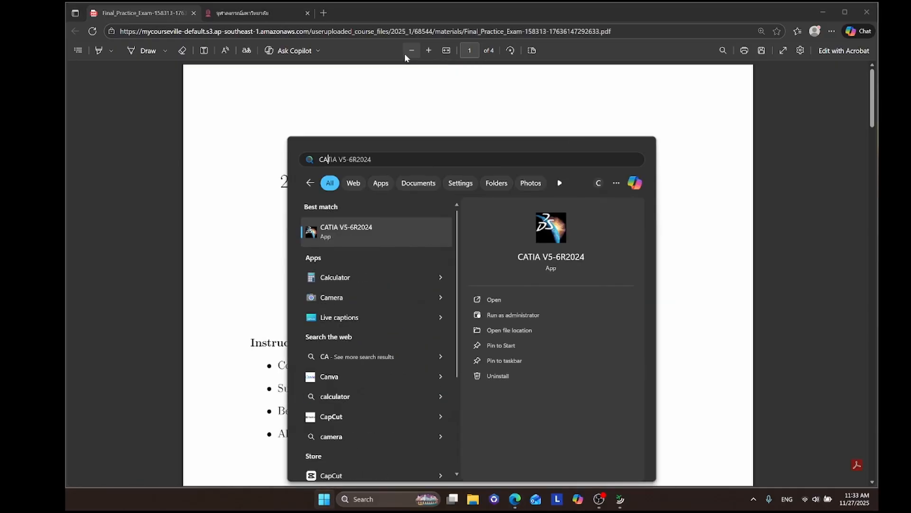
{"action": "key", "text": "Return"}
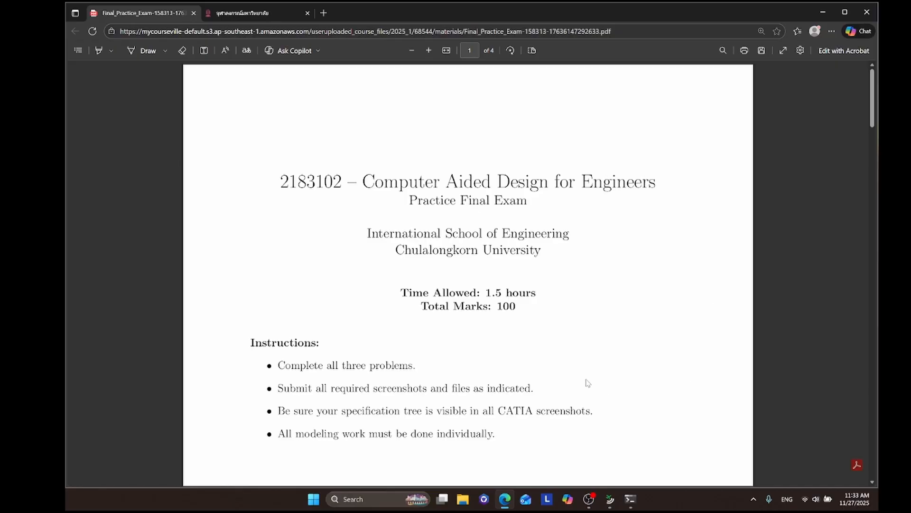
Consult problem 1 of the practice exam PDF, return to CATIA and add a Part Design part to the open product.
{"action": "scroll", "coordinate": [593, 387], "scroll_direction": "down", "scroll_amount": 15}
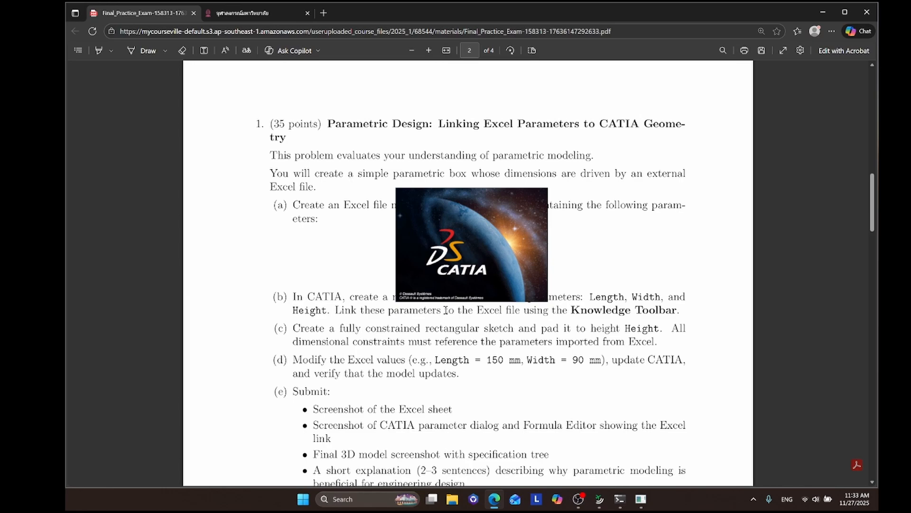
{"action": "left_click", "coordinate": [578, 499]}
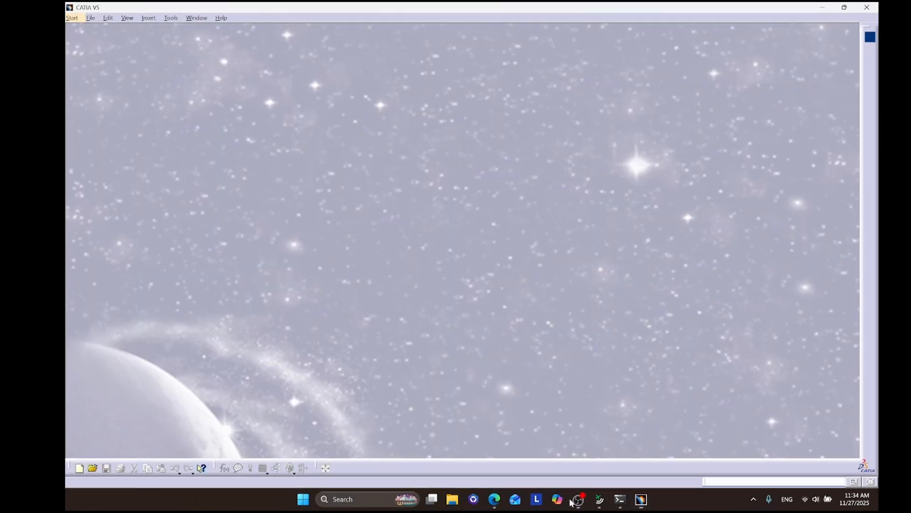
{"action": "left_click", "coordinate": [494, 499]}
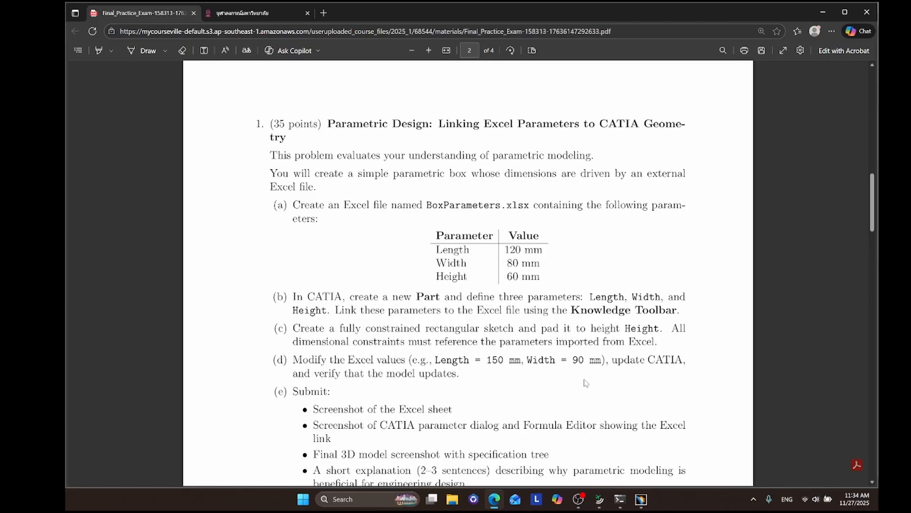
{"action": "key", "text": "alt+Tab"}
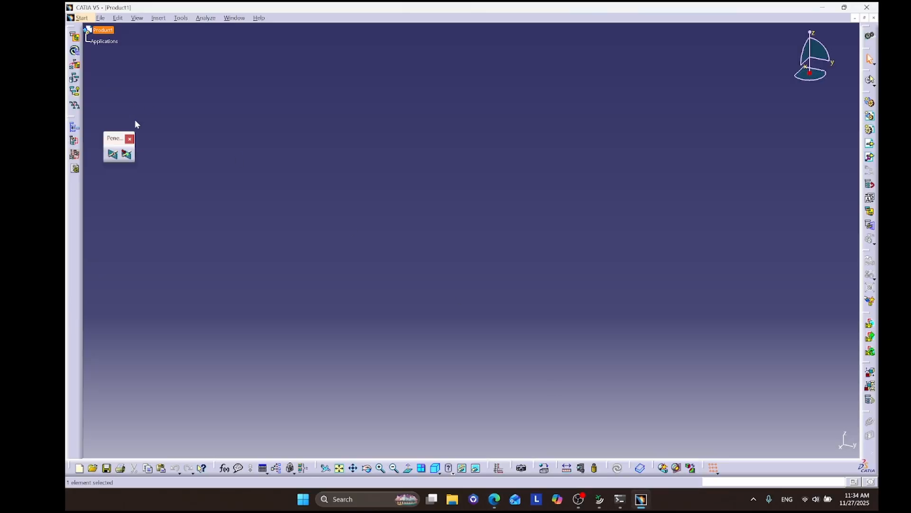
{"action": "left_click", "coordinate": [88, 19]}
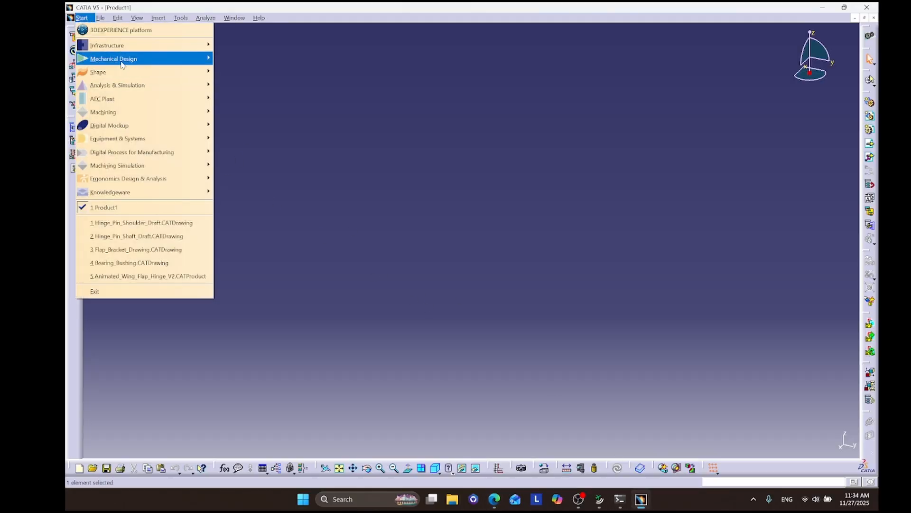
{"action": "mouse_move", "coordinate": [142, 58]}
{"action": "left_click", "coordinate": [242, 59]}
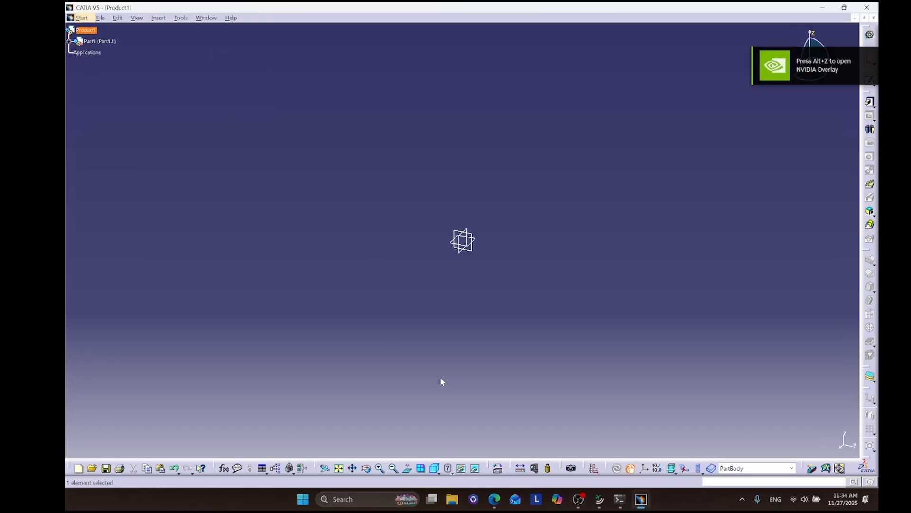
Review problem 1 in the exam PDF for the box parameters, modeling tasks and submission requirements.
{"action": "left_click", "coordinate": [494, 499]}
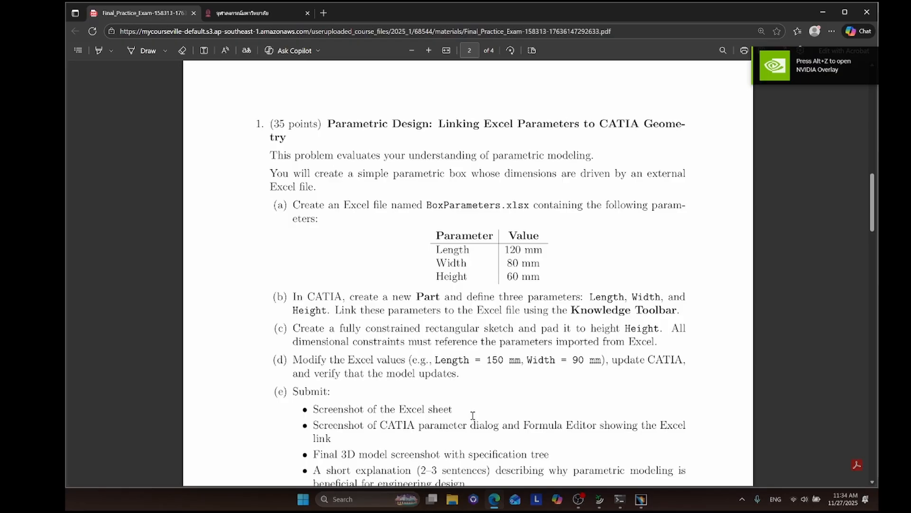
{"action": "left_click", "coordinate": [495, 500]}
{"action": "left_click", "coordinate": [495, 499]}
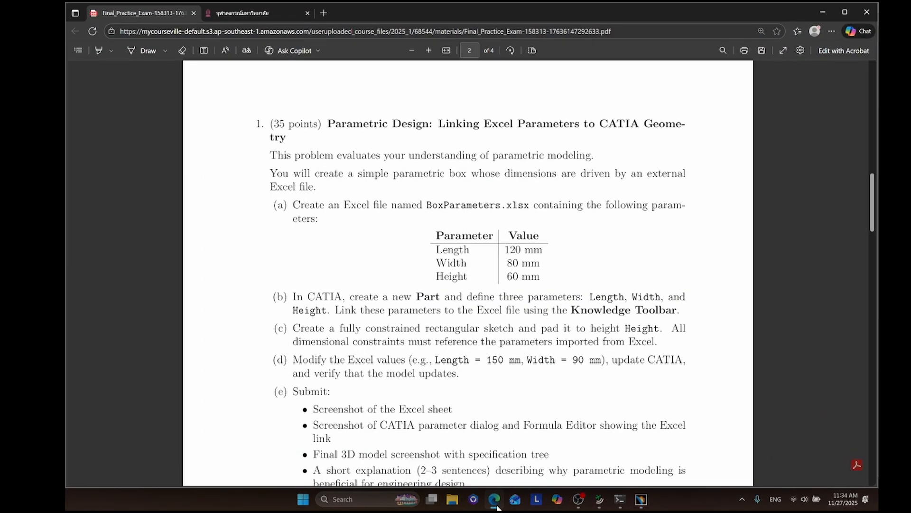
{"action": "scroll", "coordinate": [483, 409], "scroll_direction": "down", "scroll_amount": 2}
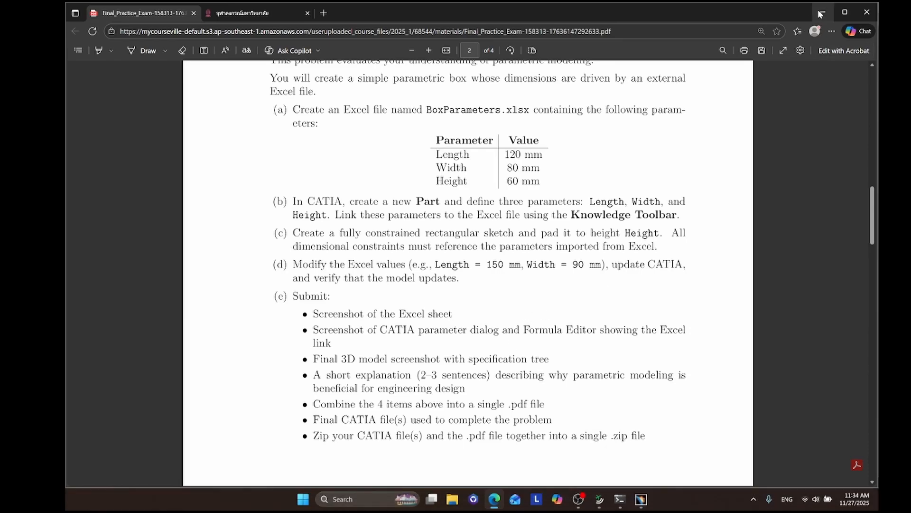
{"action": "left_click", "coordinate": [324, 14]}
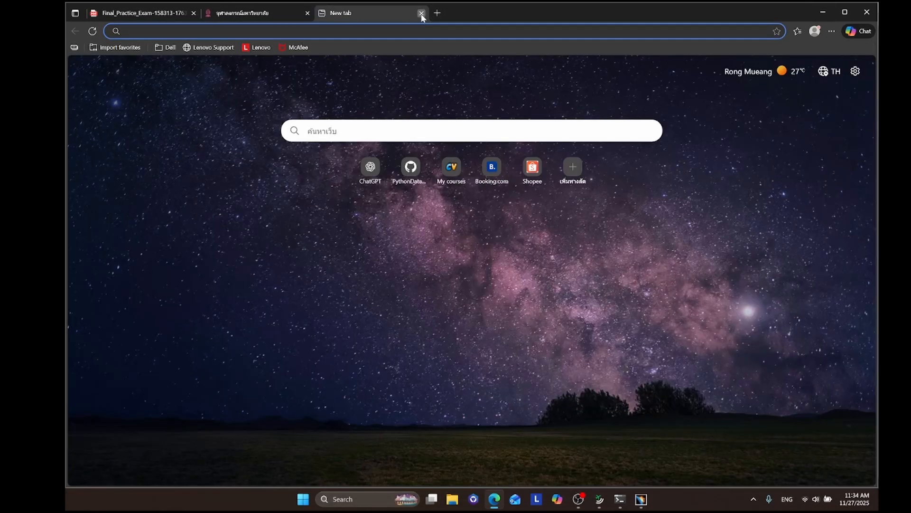
{"action": "left_click", "coordinate": [421, 14]}
Launch Word and create a blank document.
{"action": "key", "text": "super"}
{"action": "type", "text": "word"}
{"action": "key", "text": "Return"}
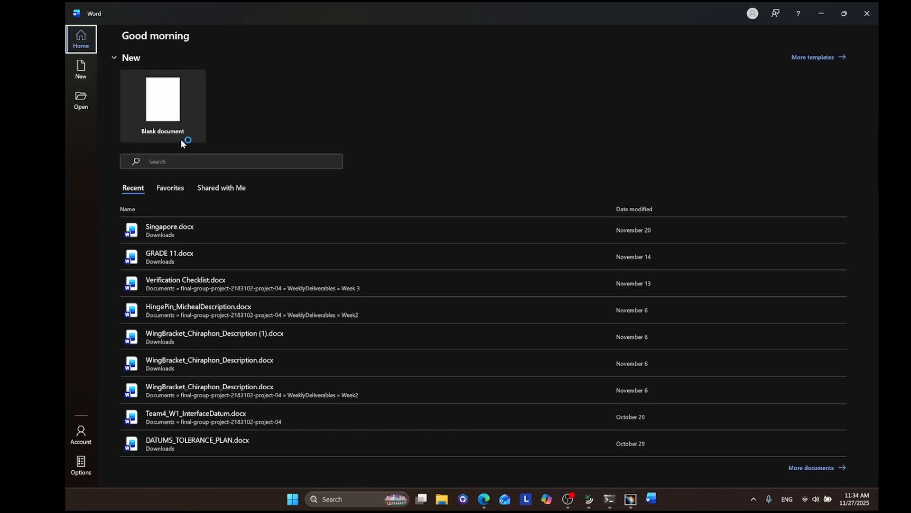
{"action": "left_click", "coordinate": [178, 127]}
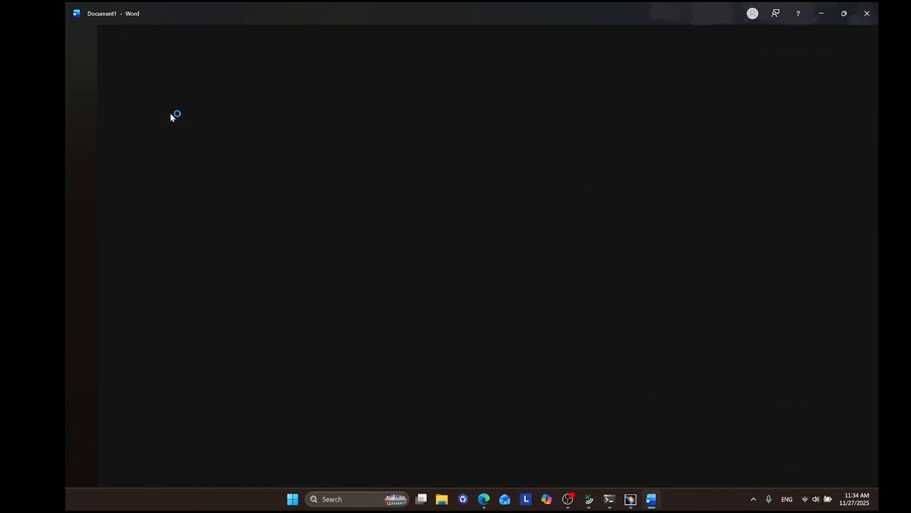
Launch Excel with a blank workbook, minimize Word and place the workbook window over the exam PDF.
{"action": "key", "text": "super"}
{"action": "type", "text": "excel"}
{"action": "key", "text": "Return"}
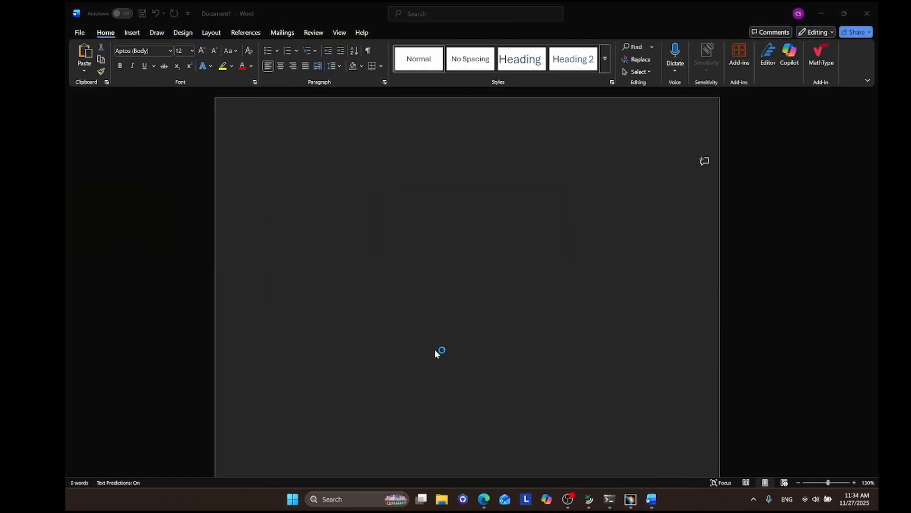
{"action": "left_click", "coordinate": [139, 149]}
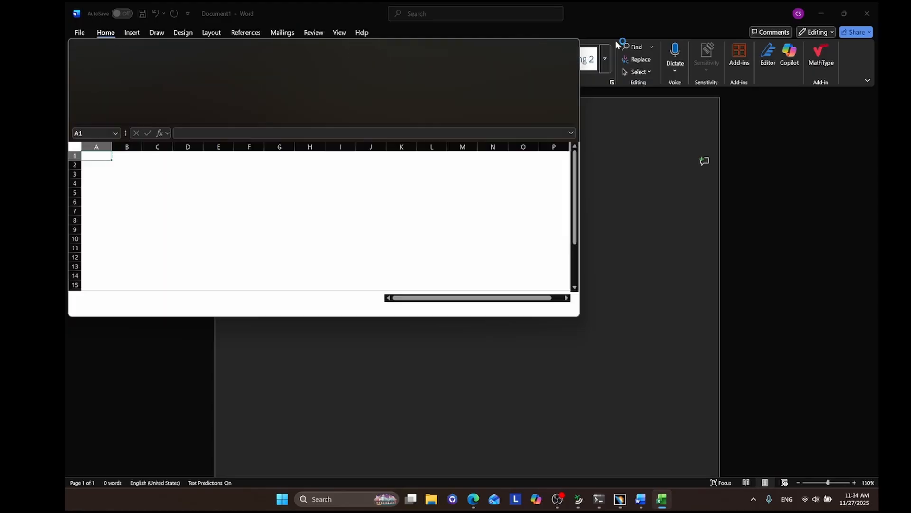
{"action": "left_click", "coordinate": [822, 14]}
{"action": "left_click_drag", "start_coordinate": [417, 51], "coordinate": [588, 52]}
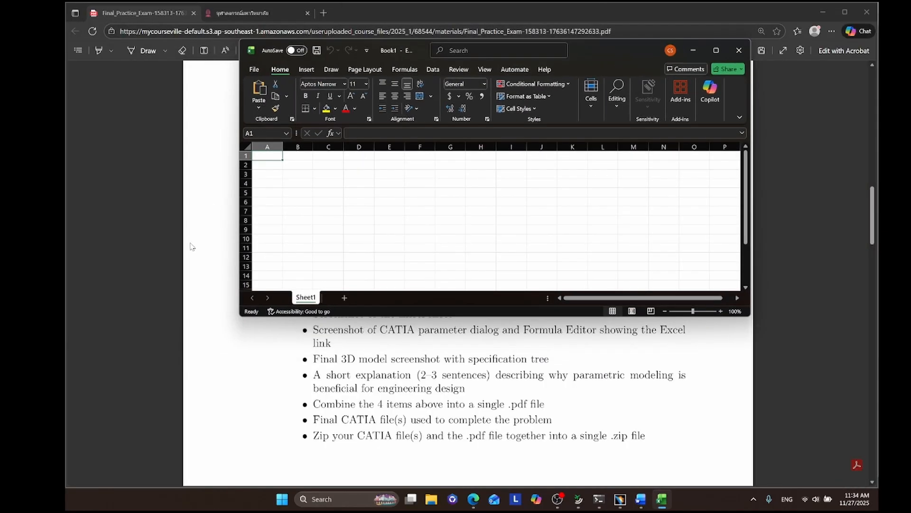
Enter the parameter labels Length, Width and Height in cells A1 to A3, keeping the exam's parameter table in view.
{"action": "scroll", "coordinate": [231, 303], "scroll_direction": "up", "scroll_amount": 5}
{"action": "scroll", "coordinate": [232, 303], "scroll_direction": "down", "scroll_amount": 2}
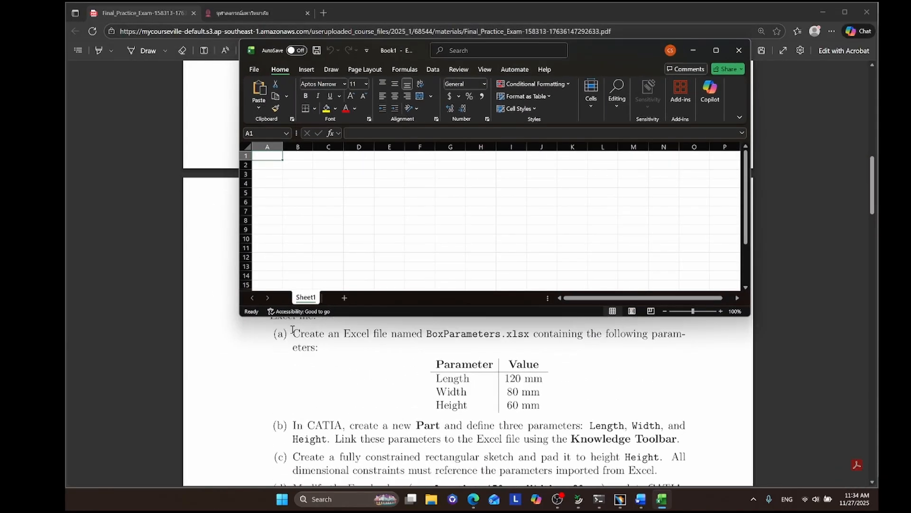
{"action": "double_click", "coordinate": [270, 155]}
{"action": "type", "text": "Lenght"}
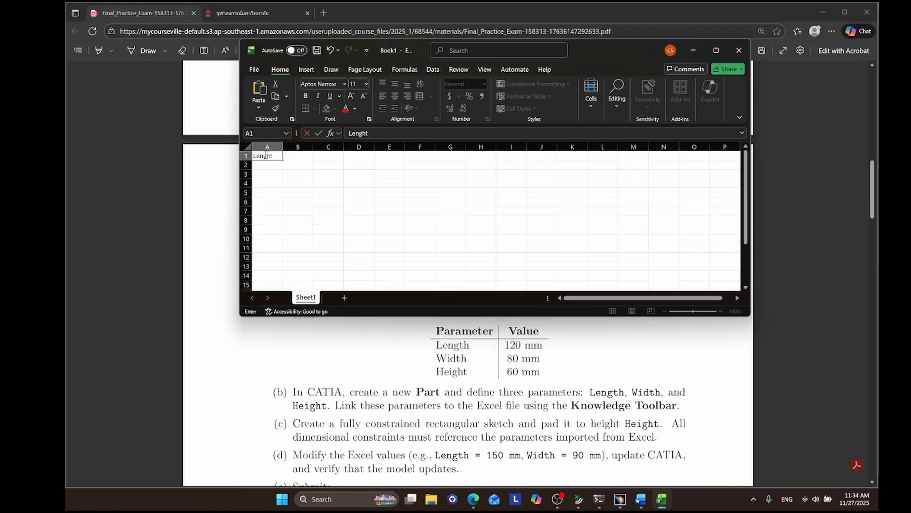
{"action": "key", "text": "Return"}
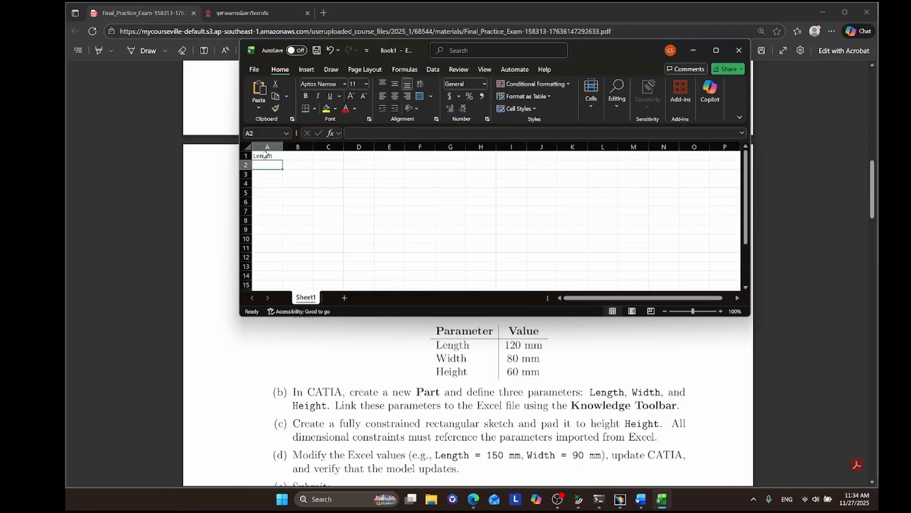
{"action": "type", "text": "Width"}
{"action": "key", "text": "Return"}
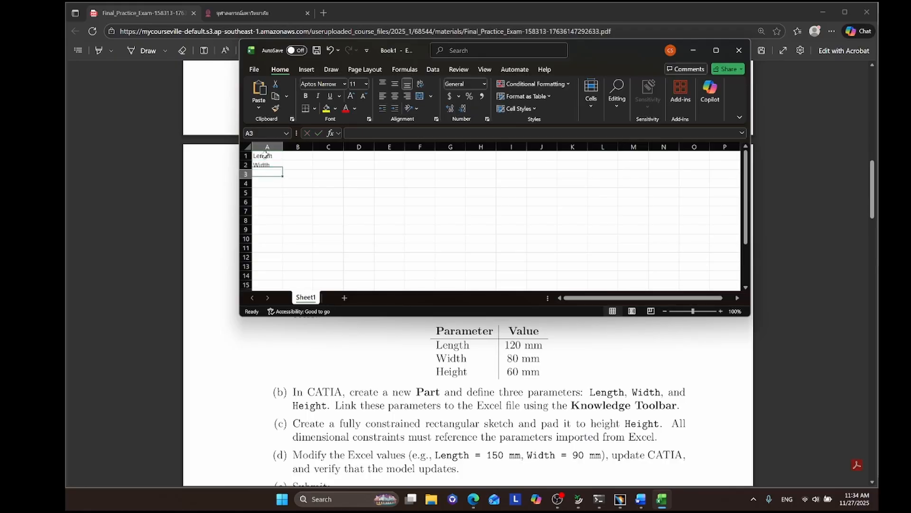
{"action": "type", "text": "Height"}
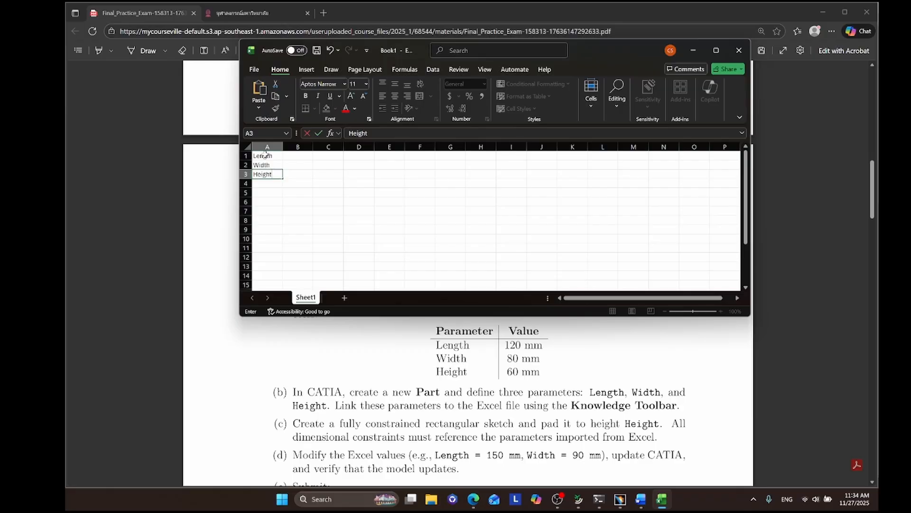
Enter 120, 80 and 60 in cells B1 to B3 as the Length, Width and Height values.
{"action": "key", "text": "Tab"}
{"action": "type", "text": "60"}
{"action": "key", "text": "Up"}
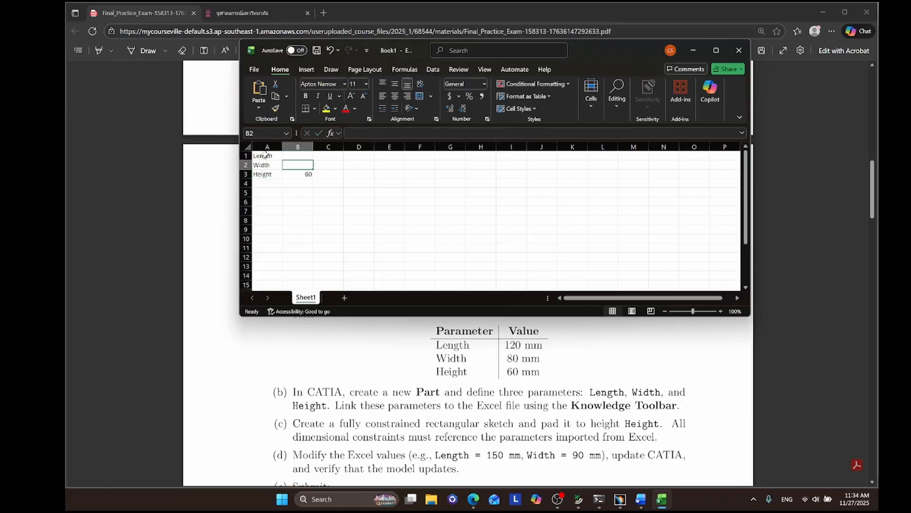
{"action": "type", "text": "80"}
{"action": "key", "text": "Up"}
{"action": "type", "text": "12"}
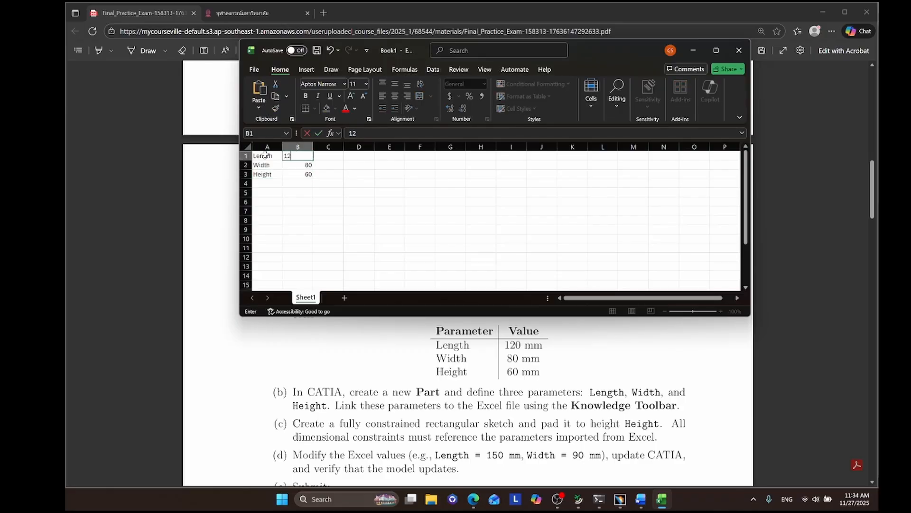
{"action": "type", "text": "0"}
{"action": "left_click", "coordinate": [306, 202]}
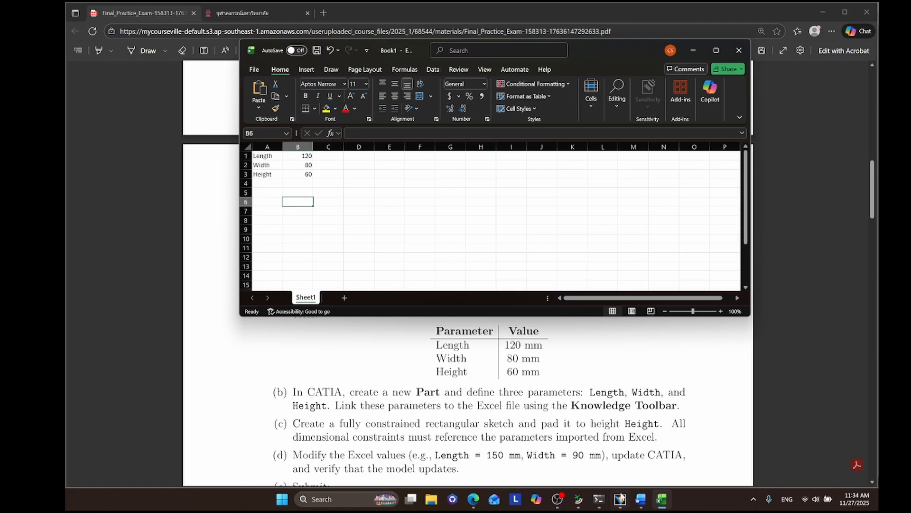
Switch to CATIA and create a new standalone part in the Part Design workbench with hybrid design enabled.
{"action": "left_click", "coordinate": [620, 498]}
{"action": "left_click", "coordinate": [83, 18]}
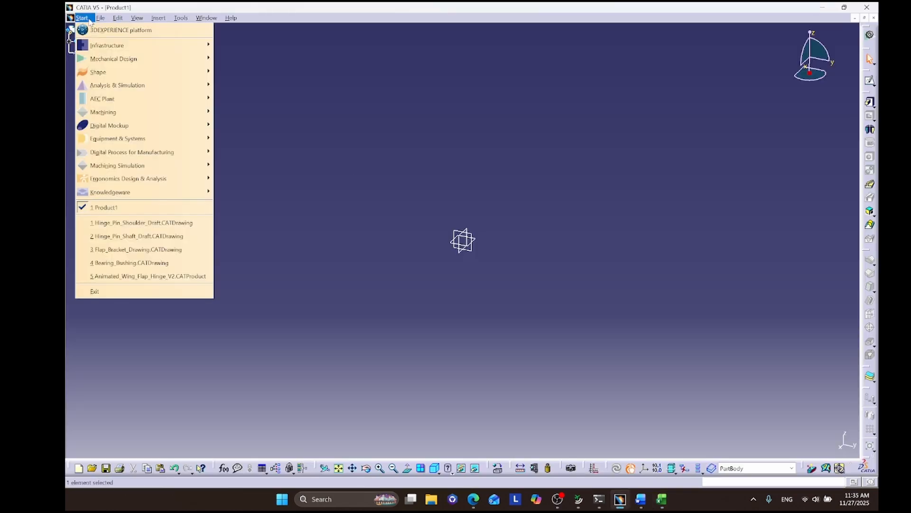
{"action": "mouse_move", "coordinate": [152, 56]}
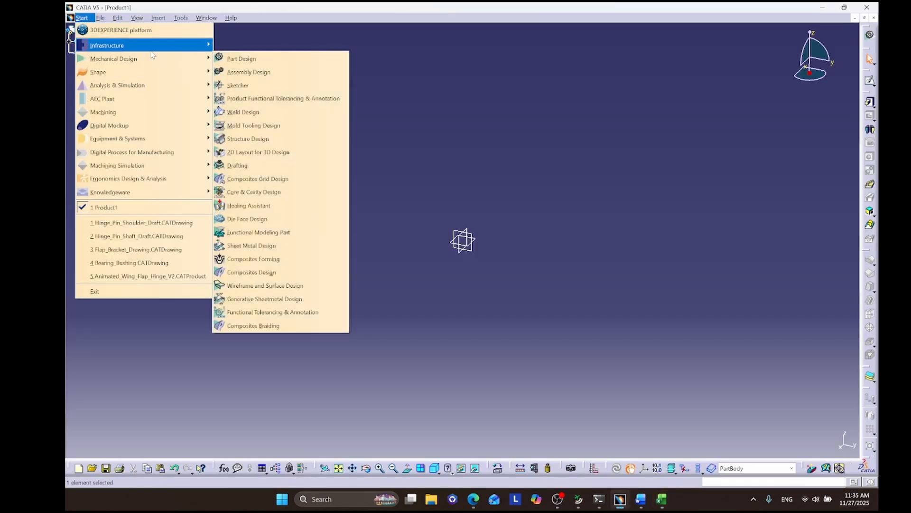
{"action": "left_click", "coordinate": [269, 60]}
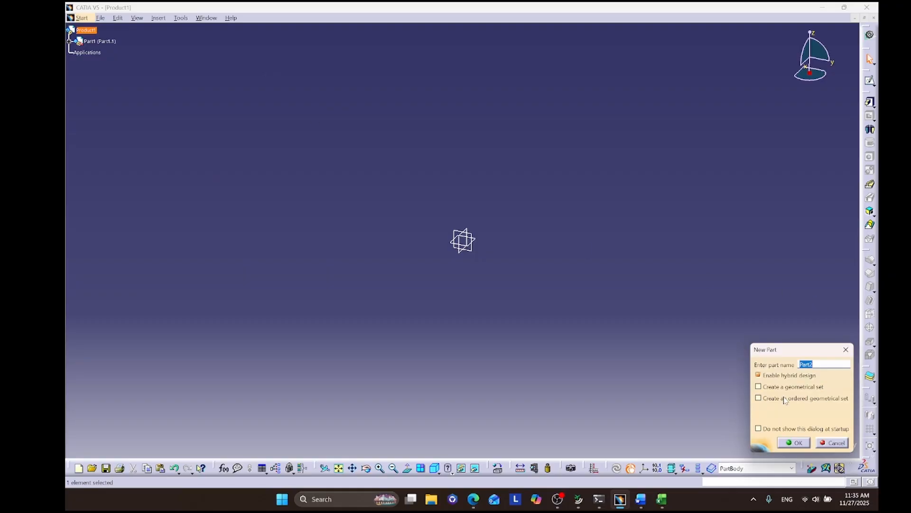
{"action": "left_click", "coordinate": [796, 443]}
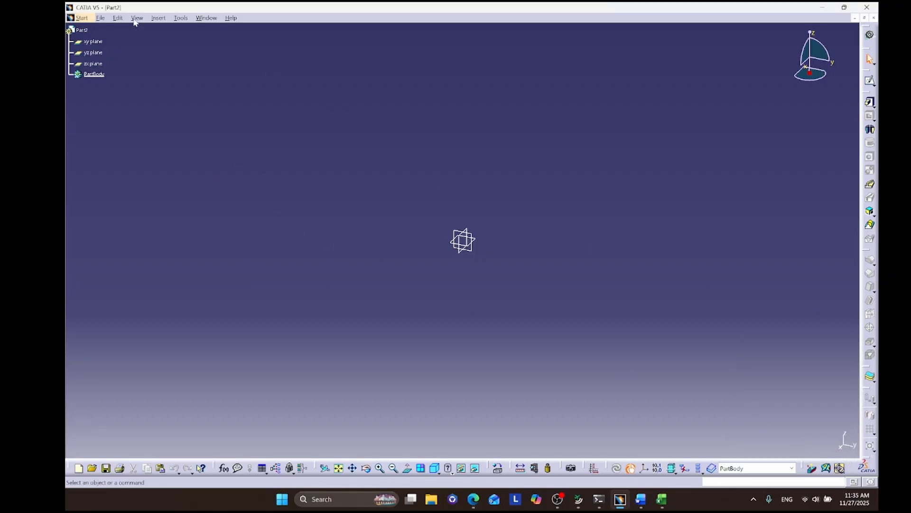
Compare the Parameters and Measure unit options with the exam and accept Millimeter (mm) as the length unit.
{"action": "left_click", "coordinate": [179, 21]}
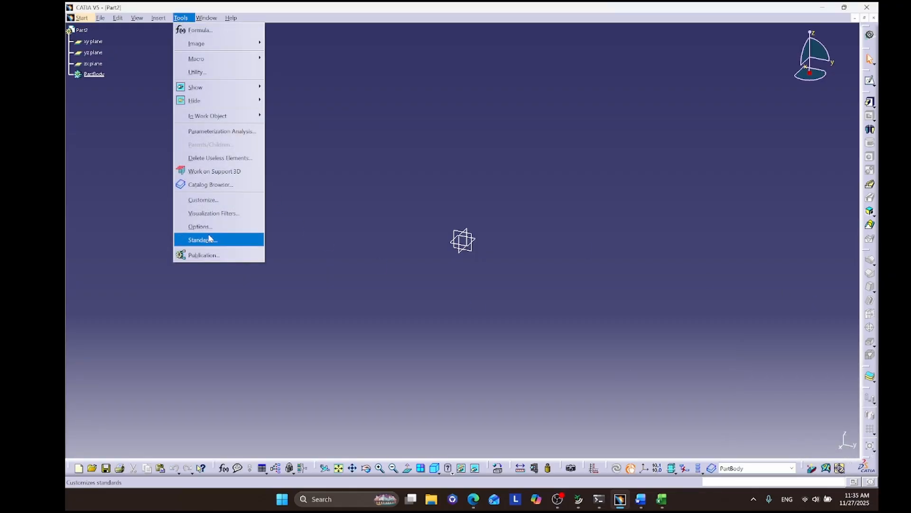
{"action": "left_click", "coordinate": [206, 252]}
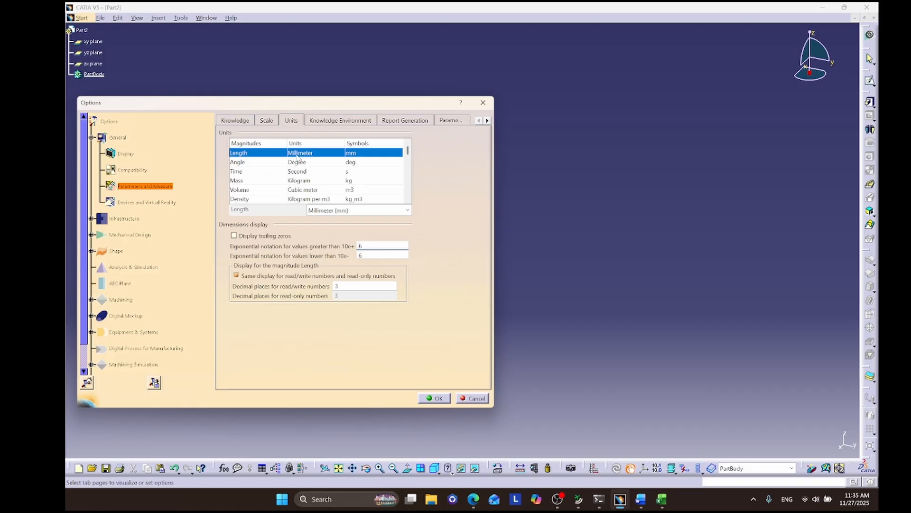
{"action": "left_click", "coordinate": [474, 498]}
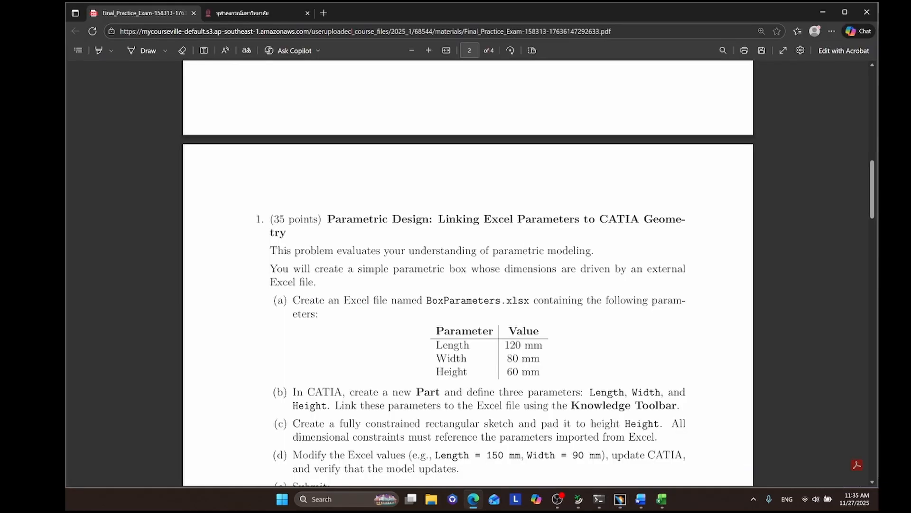
{"action": "scroll", "coordinate": [496, 418], "scroll_direction": "down", "scroll_amount": 1}
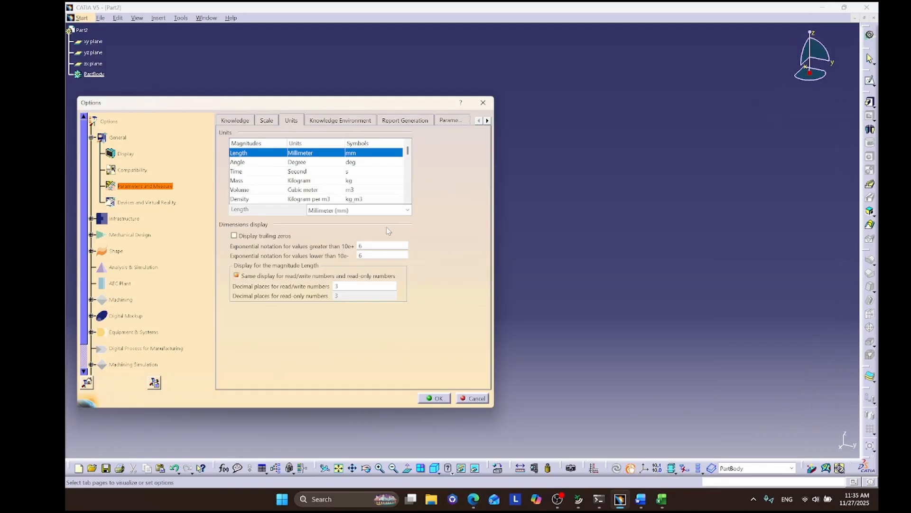
{"action": "left_click", "coordinate": [386, 210]}
{"action": "left_click", "coordinate": [386, 210]}
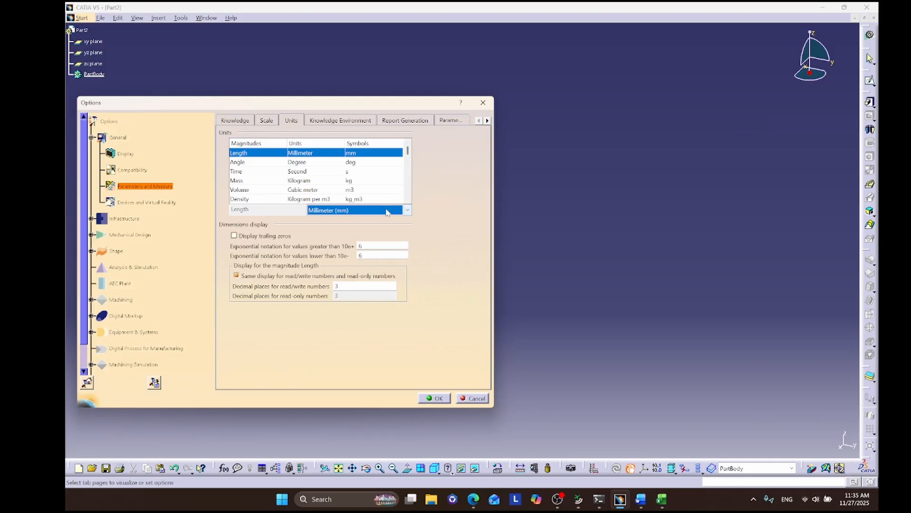
{"action": "left_click", "coordinate": [447, 398]}
Restore the default contents and positions of all toolbars through the customization settings.
{"action": "left_click", "coordinate": [181, 19]}
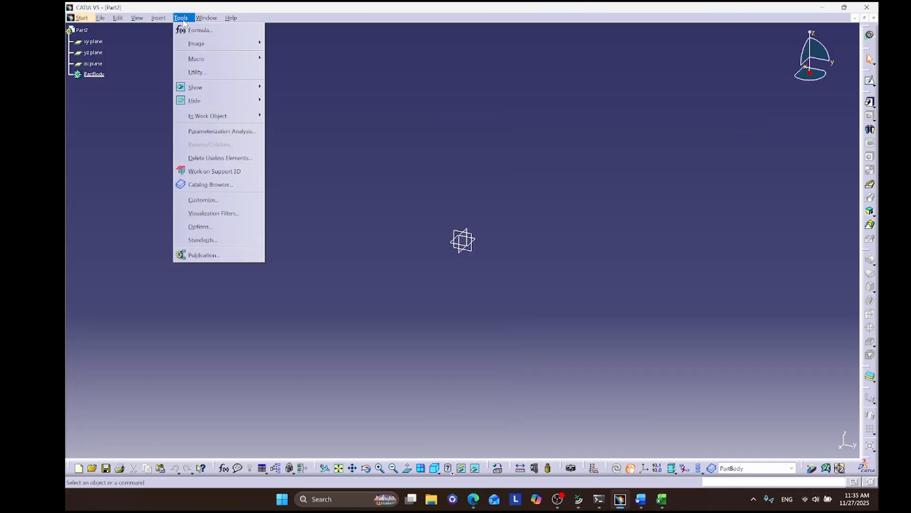
{"action": "left_click", "coordinate": [207, 199]}
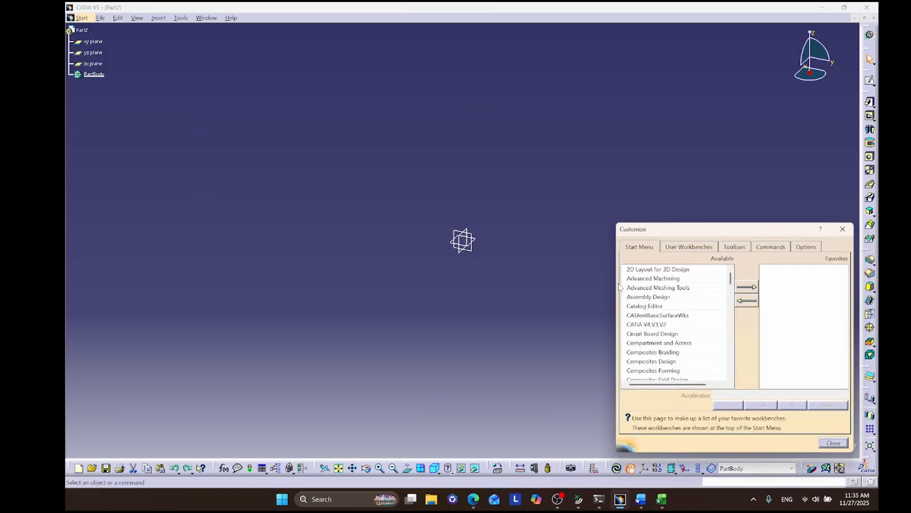
{"action": "left_click", "coordinate": [734, 247]}
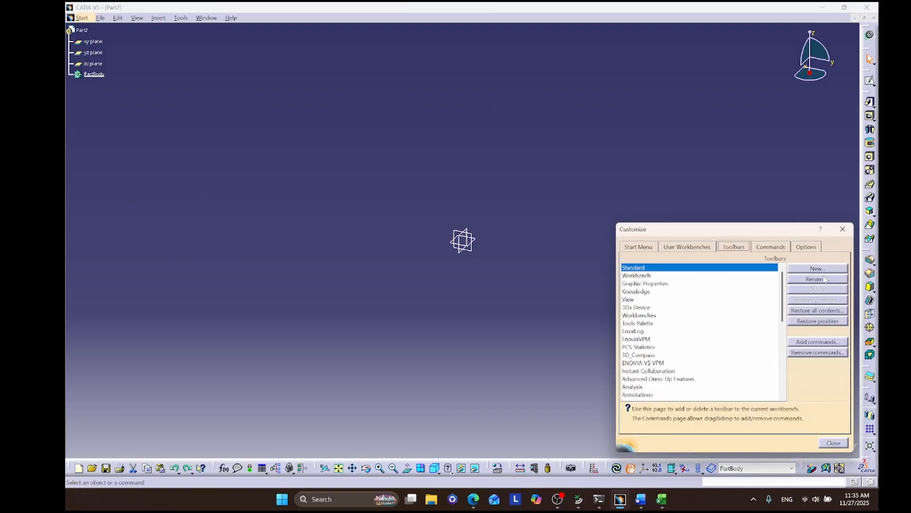
{"action": "left_click", "coordinate": [815, 311]}
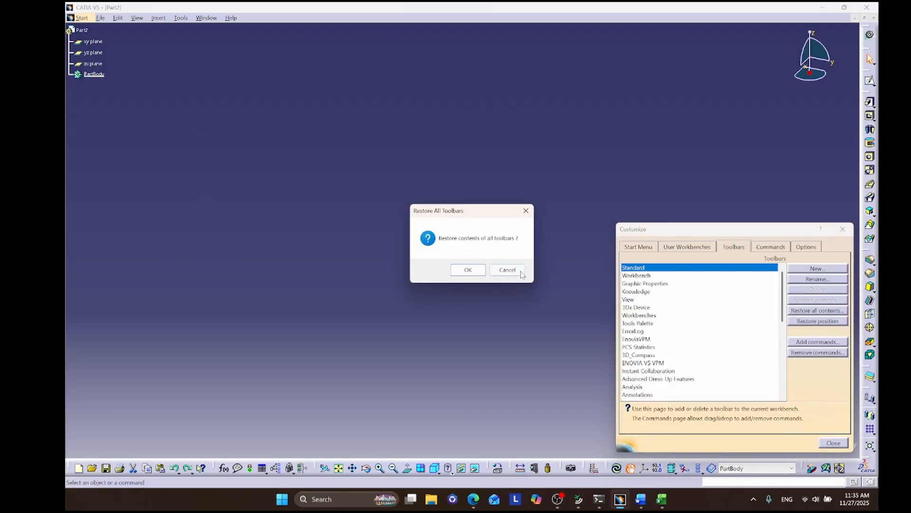
{"action": "left_click", "coordinate": [467, 270]}
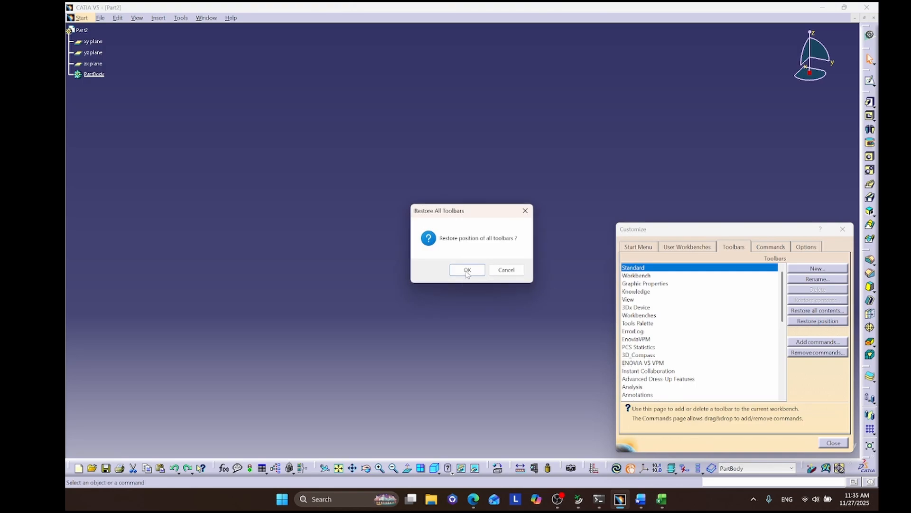
{"action": "left_click", "coordinate": [465, 266]}
{"action": "left_click", "coordinate": [834, 442]}
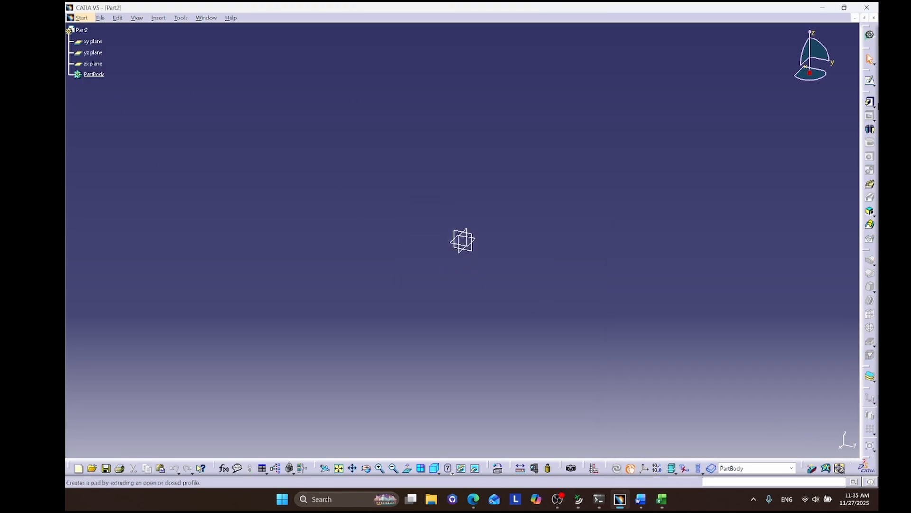
Sketch a rectangle about 45.72 mm by 30.48 mm on the xy plane, with one corner at the origin.
{"action": "left_click", "coordinate": [871, 80]}
{"action": "left_click", "coordinate": [471, 241]}
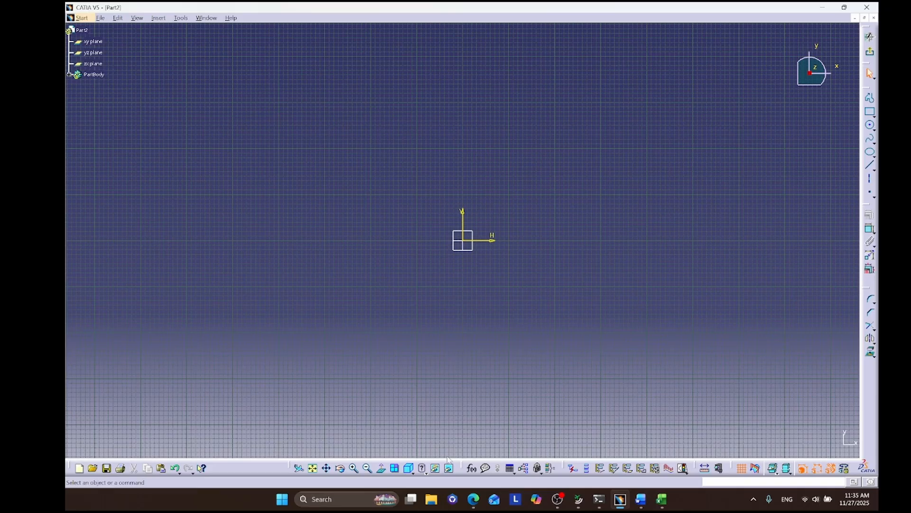
{"action": "left_click", "coordinate": [875, 118]}
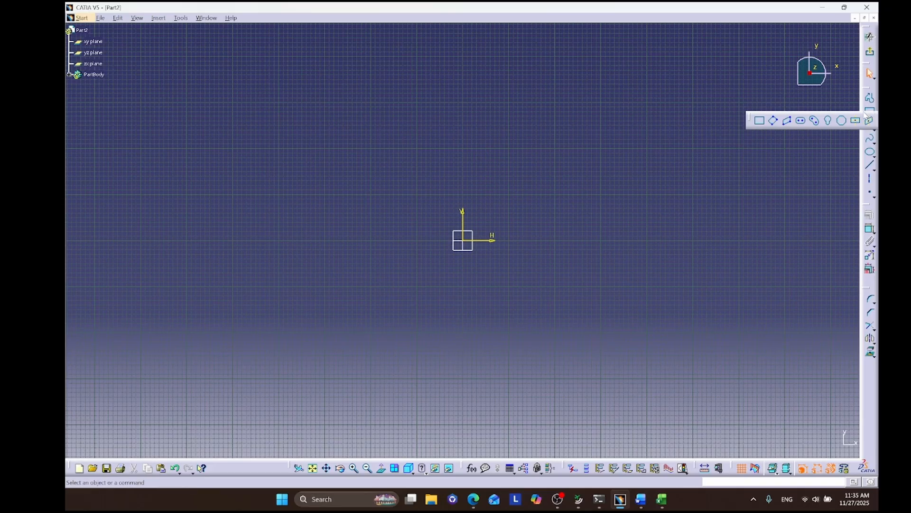
{"action": "left_click", "coordinate": [773, 99]}
{"action": "left_click", "coordinate": [870, 111]}
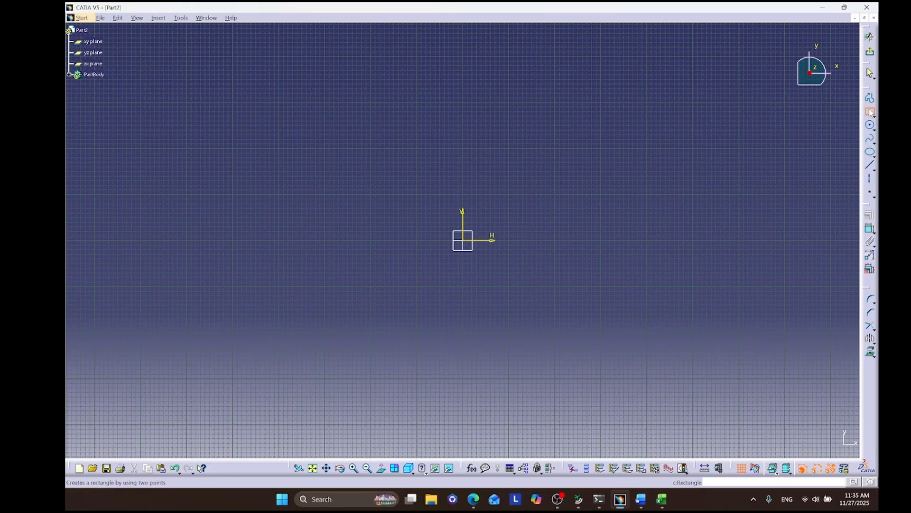
{"action": "left_click", "coordinate": [467, 242]}
{"action": "left_click", "coordinate": [547, 185]}
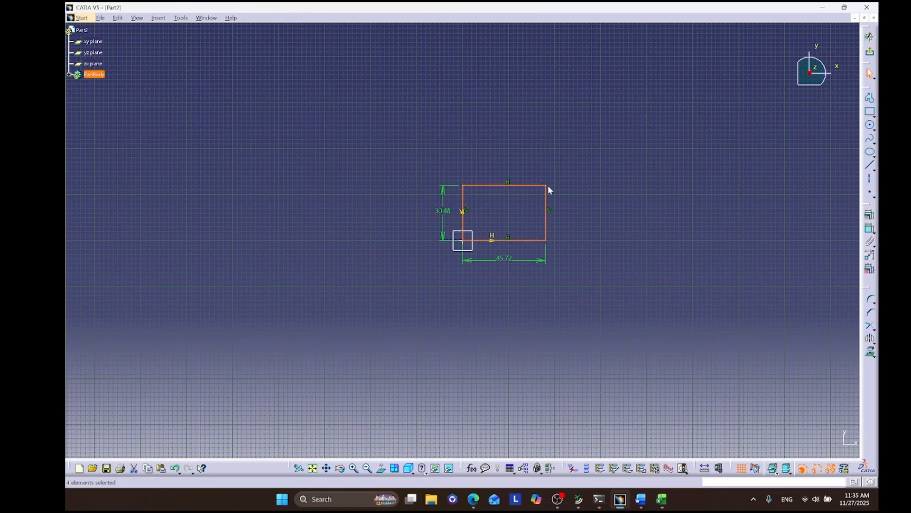
{"action": "left_click", "coordinate": [285, 106]}
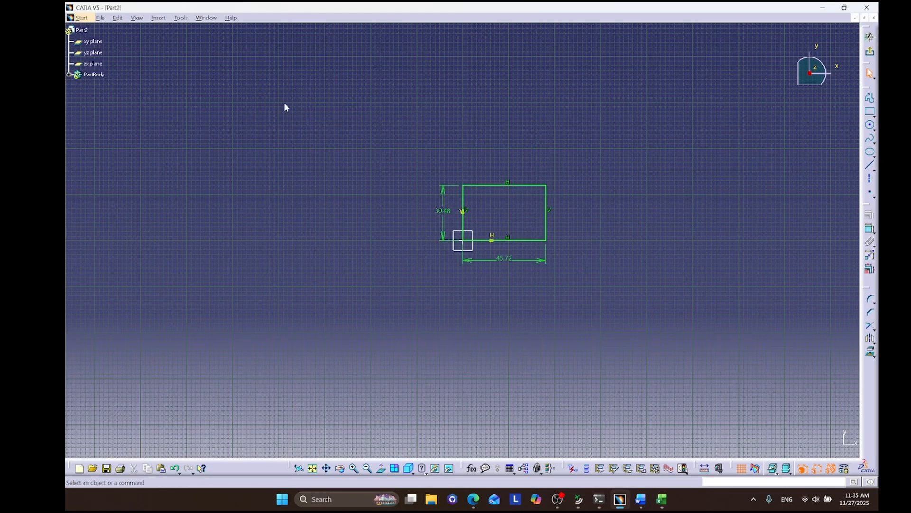
Review the Sketcher options for Mechanical Design, including Automatic Dimensional Constraints Creation, and accept the settings.
{"action": "left_click", "coordinate": [181, 18]}
{"action": "left_click", "coordinate": [201, 130]}
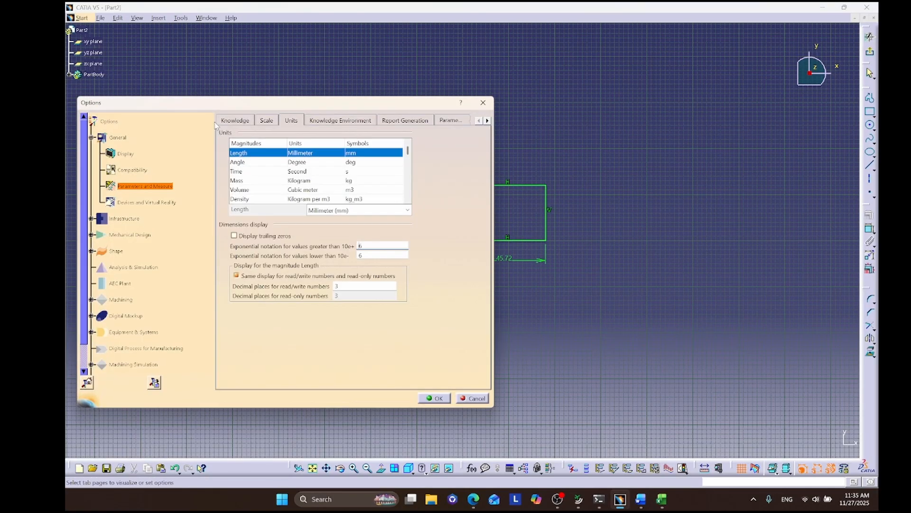
{"action": "left_click", "coordinate": [91, 235]}
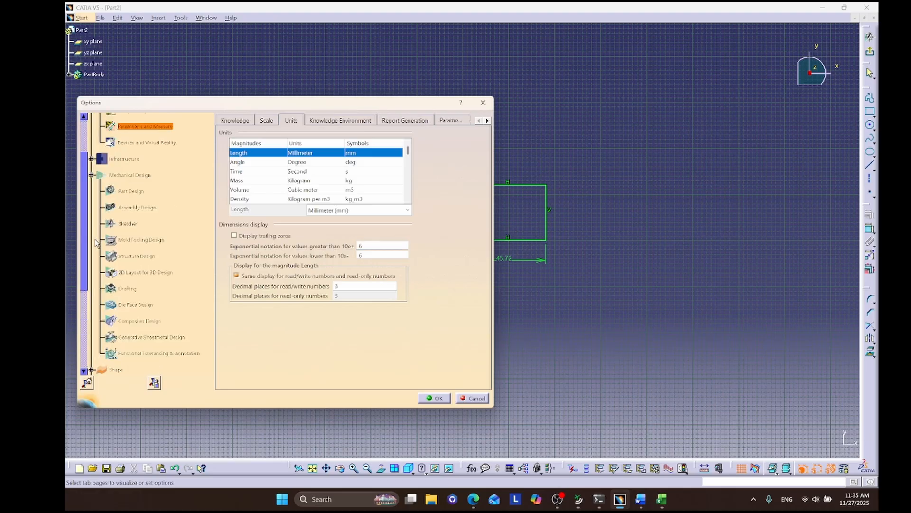
{"action": "left_click", "coordinate": [127, 223]}
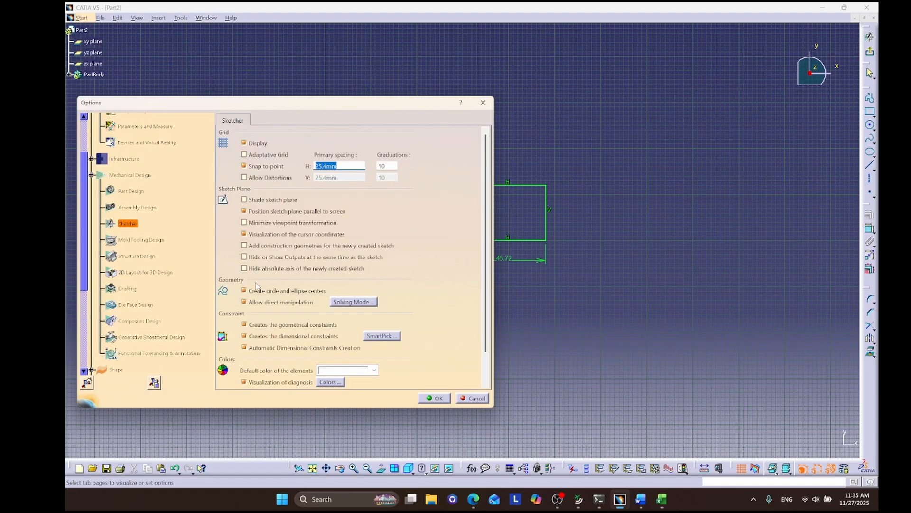
{"action": "scroll", "coordinate": [267, 344], "scroll_direction": "down", "scroll_amount": 2}
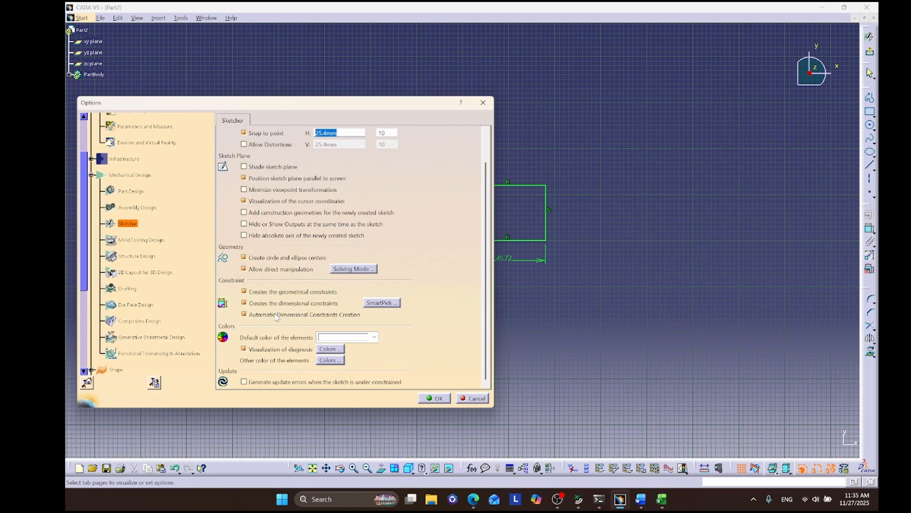
{"action": "left_click", "coordinate": [448, 400]}
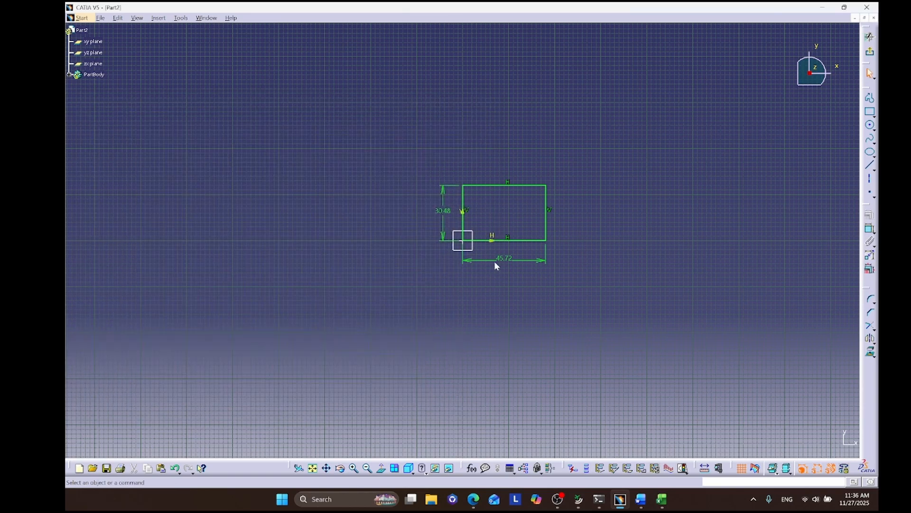
Draw a trial circle about 32.5 mm in radius overlapping the rectangle's corner, and undo it.
{"action": "left_click", "coordinate": [870, 125]}
{"action": "left_click", "coordinate": [578, 176]}
{"action": "left_click", "coordinate": [624, 212]}
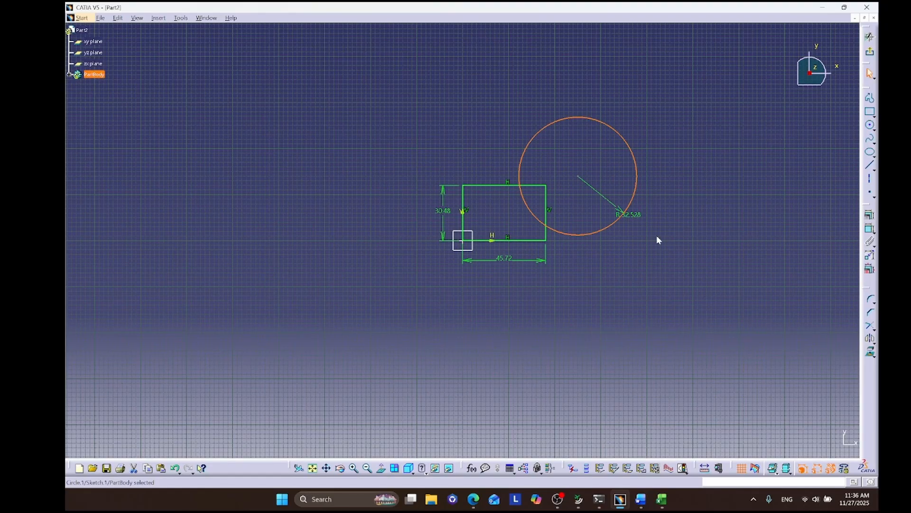
{"action": "key", "text": "ctrl+z"}
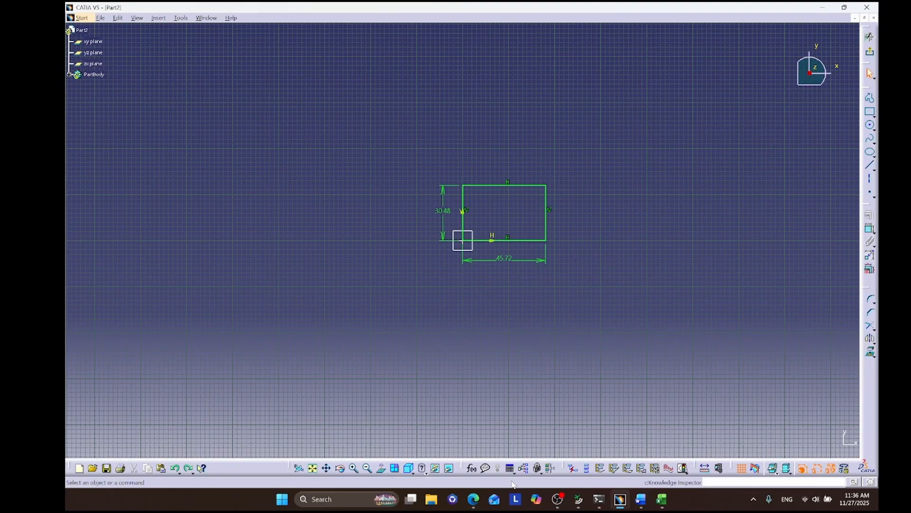
Expand PartBody, Sketch.1 and its Geometry in the specification tree, and make the sketch geometry active again.
{"action": "left_click", "coordinate": [72, 75]}
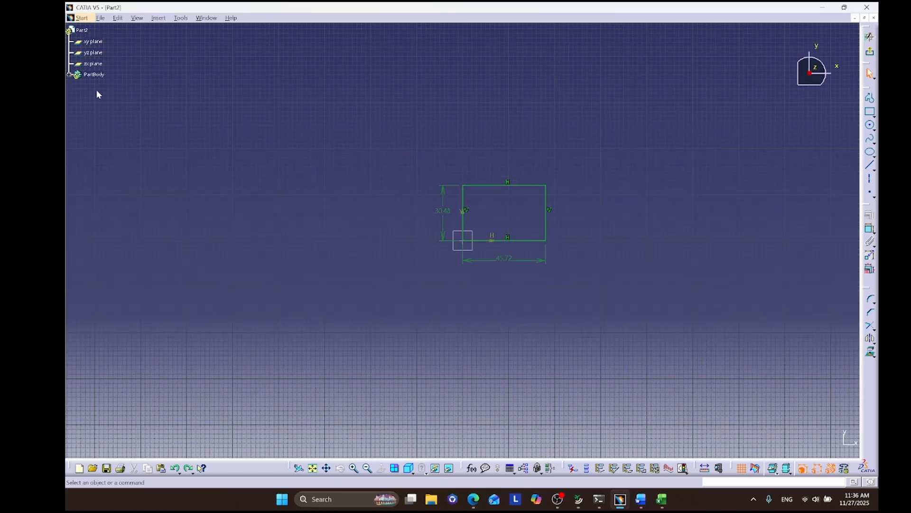
{"action": "left_click", "coordinate": [849, 441]}
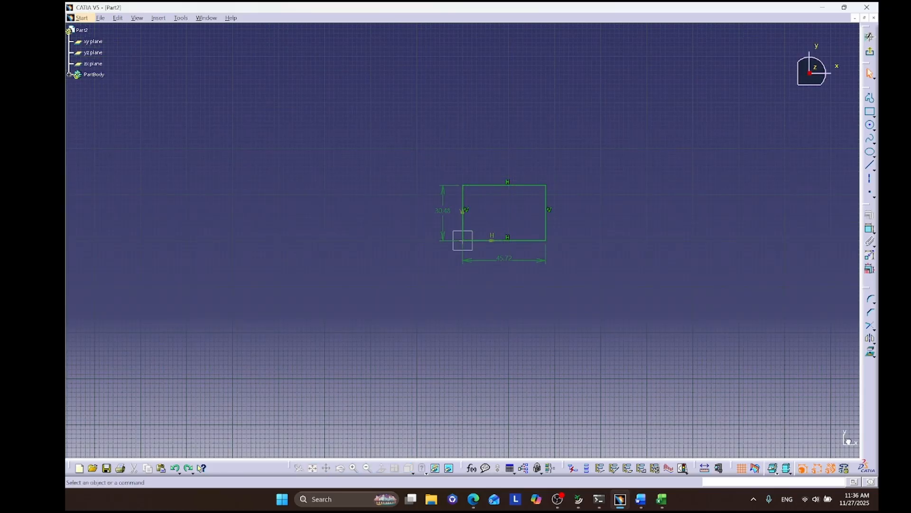
{"action": "left_click", "coordinate": [849, 442]}
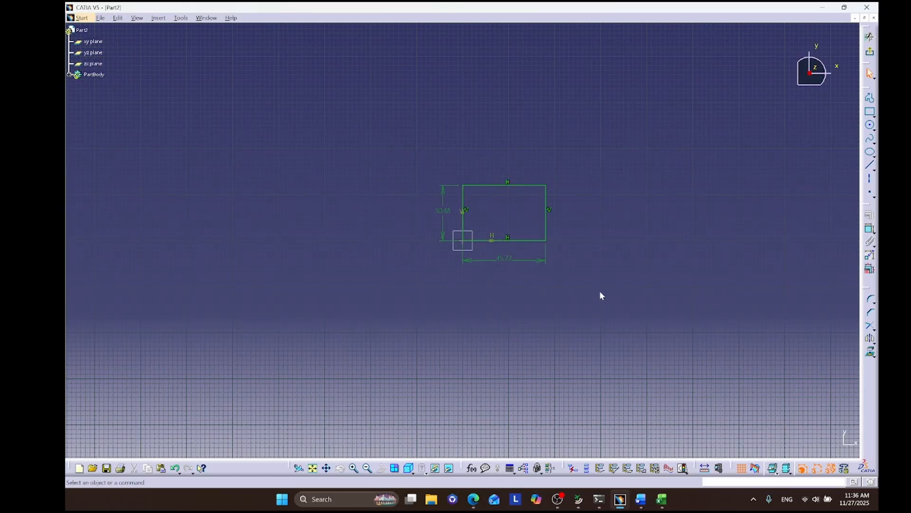
{"action": "left_click", "coordinate": [847, 446]}
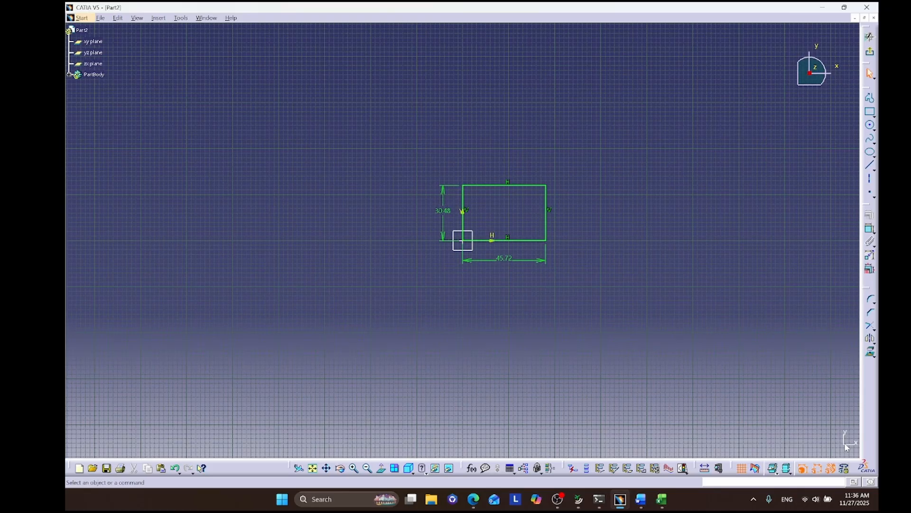
{"action": "left_click", "coordinate": [69, 75]}
{"action": "left_click", "coordinate": [75, 85]}
{"action": "left_click", "coordinate": [85, 108]}
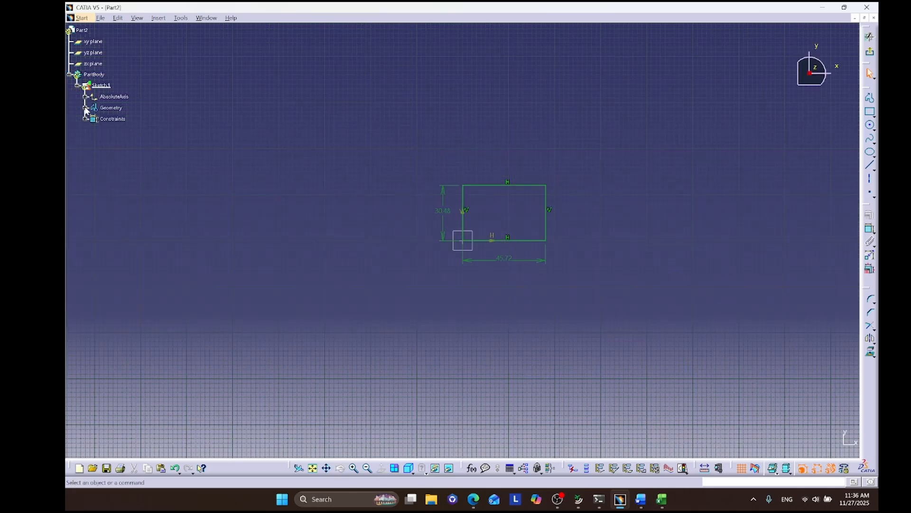
{"action": "left_click", "coordinate": [847, 447]}
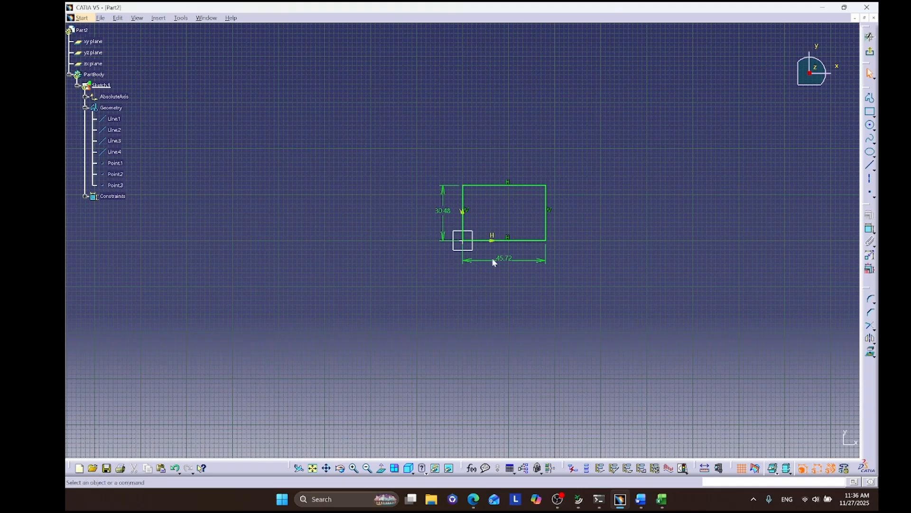
Rename the rectangle's horizontal dimension constraint, found among the sketch's constraints in the specification tree, as Lenght.
{"action": "left_click", "coordinate": [506, 259]}
{"action": "left_click", "coordinate": [86, 196]}
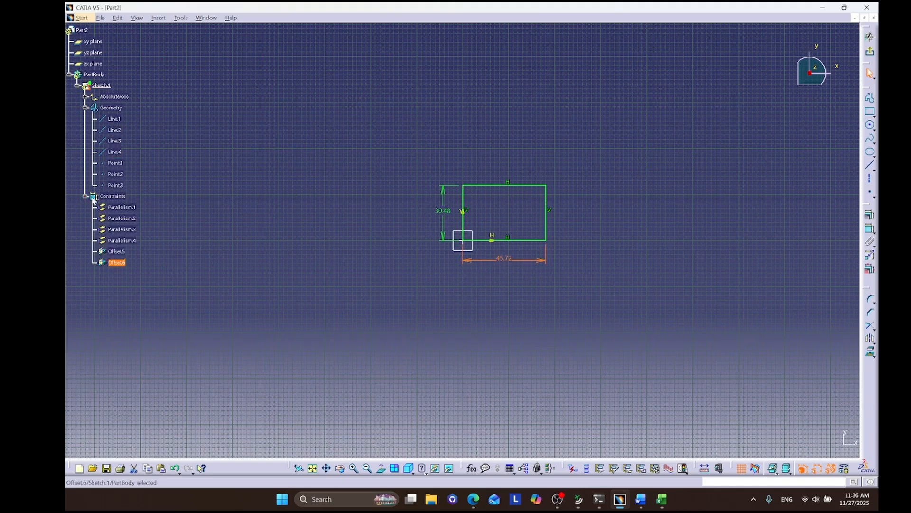
{"action": "right_click", "coordinate": [119, 262]}
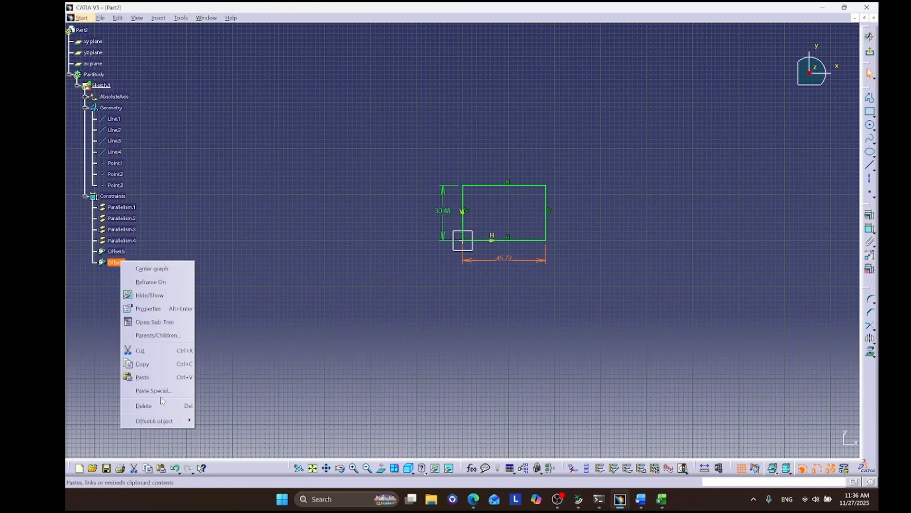
{"action": "left_click", "coordinate": [183, 308]}
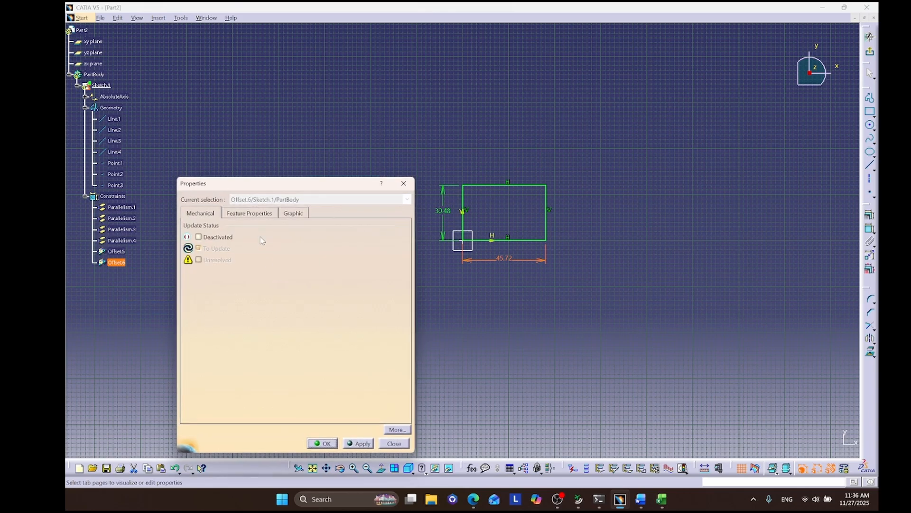
{"action": "left_click", "coordinate": [247, 214]}
{"action": "type", "text": "Le"}
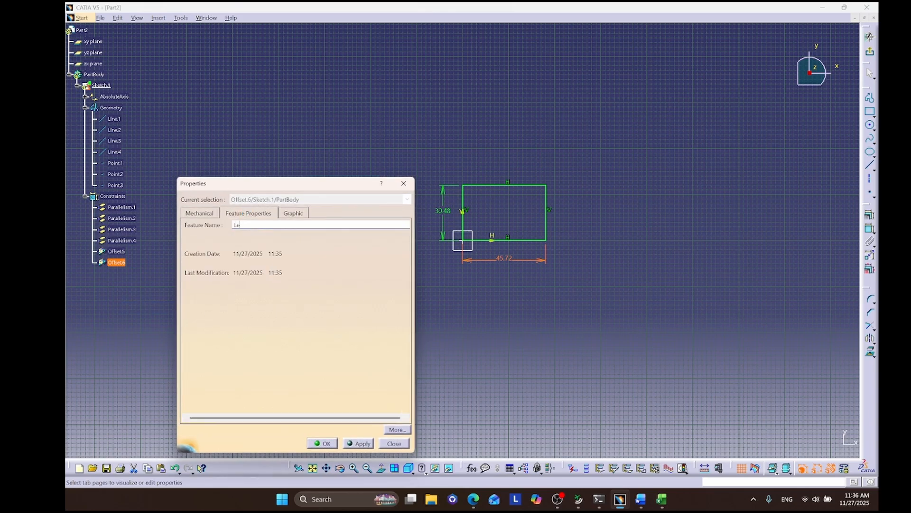
{"action": "type", "text": "nght"}
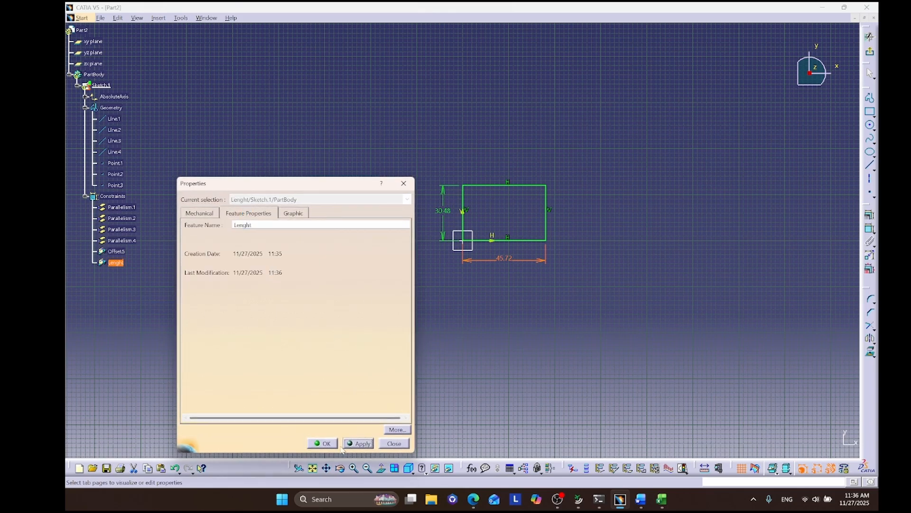
{"action": "left_click", "coordinate": [324, 443]}
Rename the rectangle's vertical dimension constraint, Offset.5, as Widght.
{"action": "right_click", "coordinate": [123, 251]}
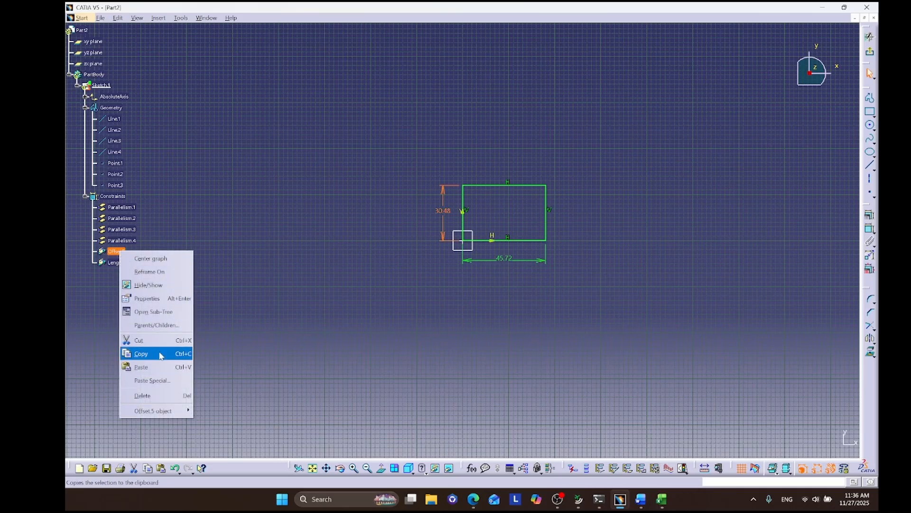
{"action": "left_click", "coordinate": [148, 298]}
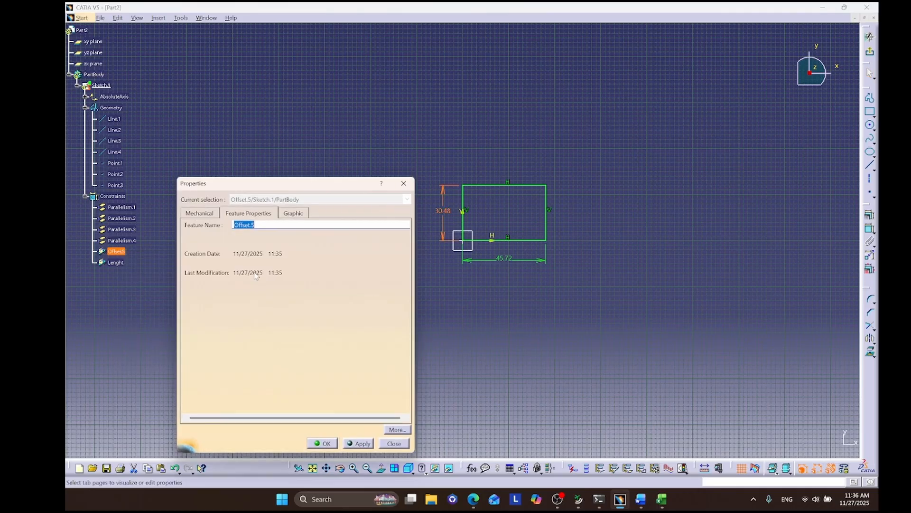
{"action": "type", "text": "Widght"}
{"action": "left_click", "coordinate": [353, 443]}
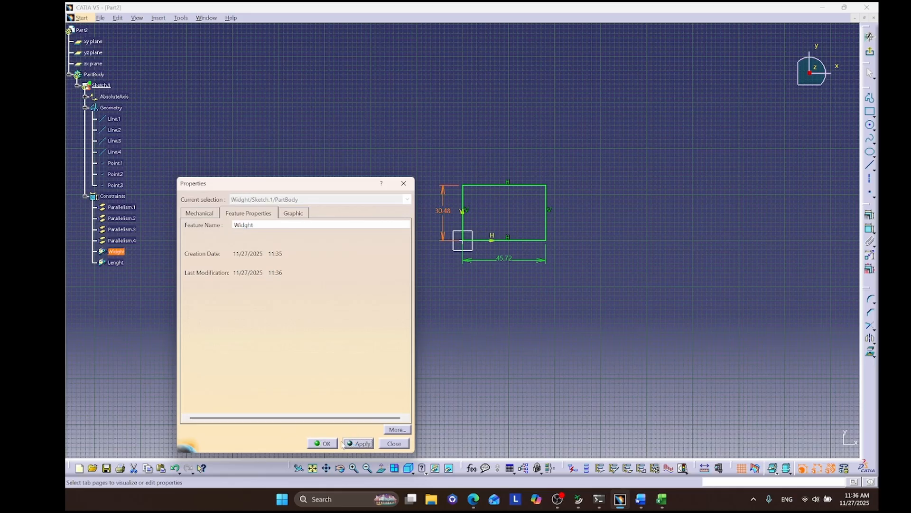
{"action": "left_click", "coordinate": [327, 443]}
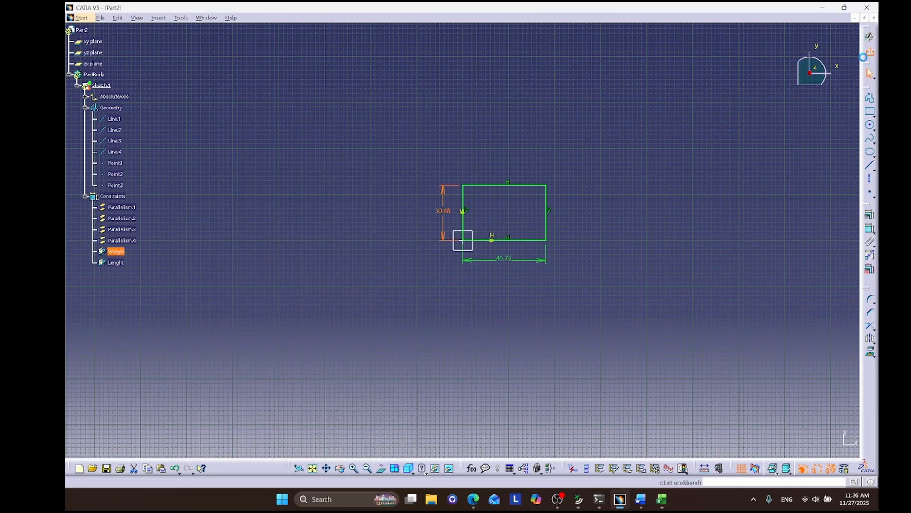
Exit the sketch and extrude the rectangle into a pad with a length of 20 mm.
{"action": "left_click", "coordinate": [870, 51]}
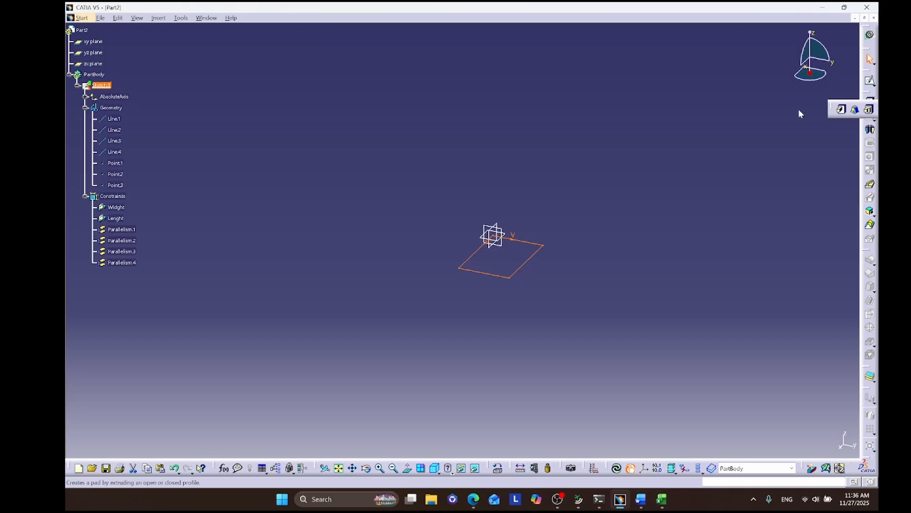
{"action": "left_click", "coordinate": [871, 102]}
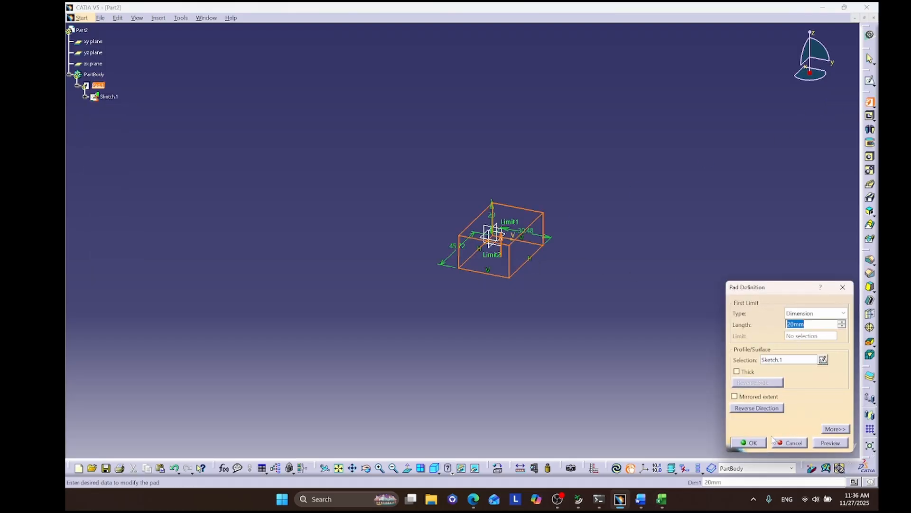
{"action": "left_click", "coordinate": [820, 442]}
{"action": "left_click", "coordinate": [750, 443]}
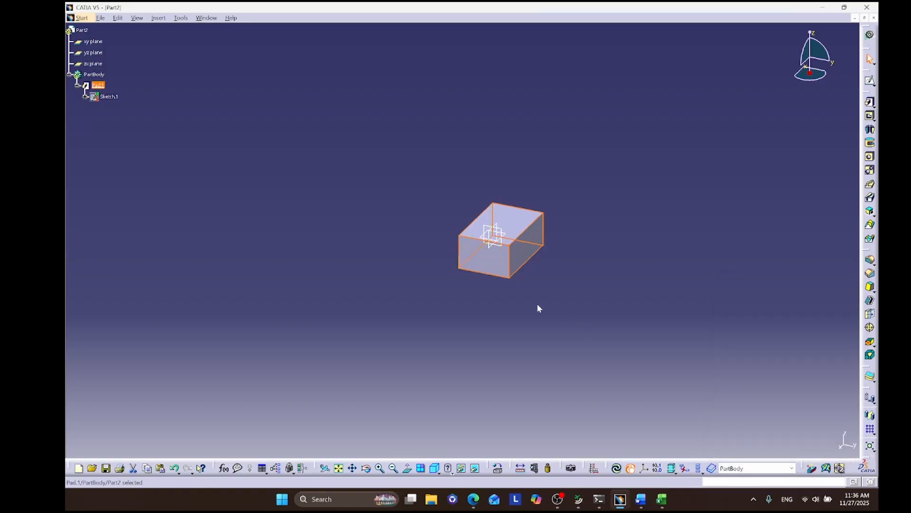
Examine the geometry and constraints of the pad's Sketch.1, including the definition of Parallelism.1, and leave the sketch without changes.
{"action": "left_click", "coordinate": [85, 97]}
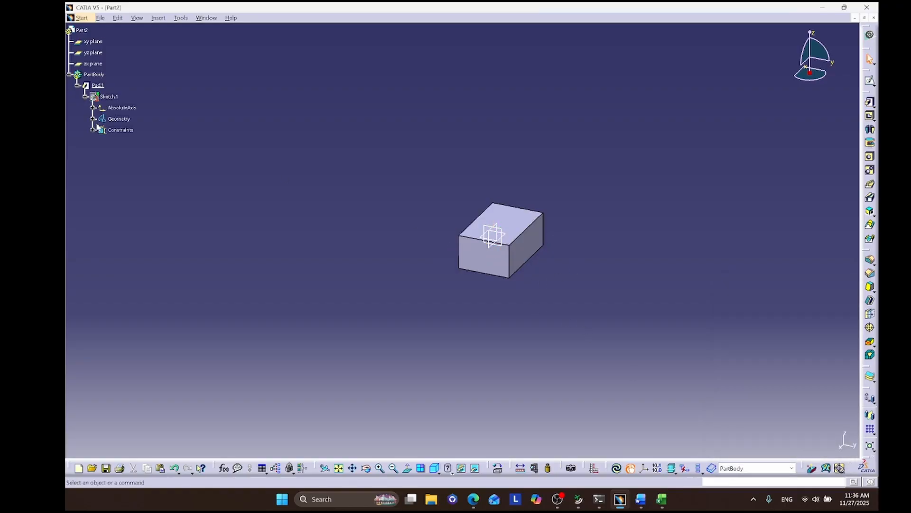
{"action": "left_click", "coordinate": [94, 129]}
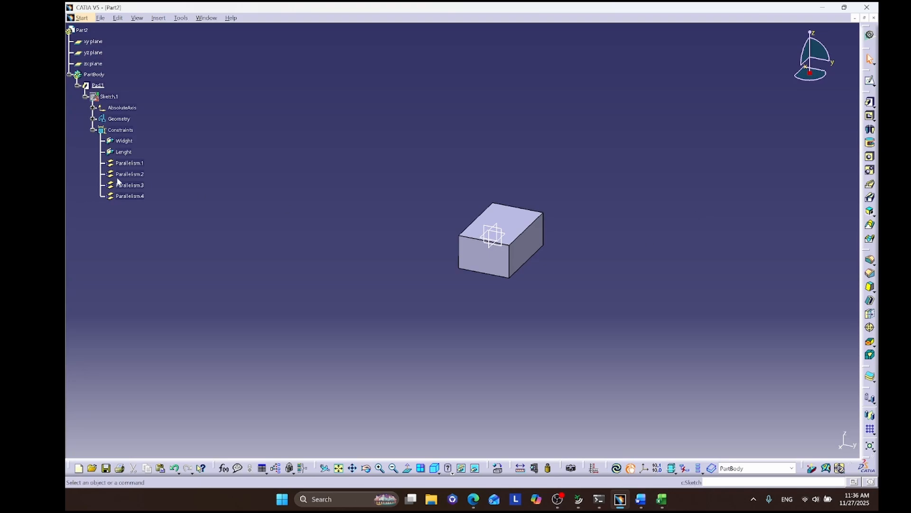
{"action": "left_click", "coordinate": [93, 119]}
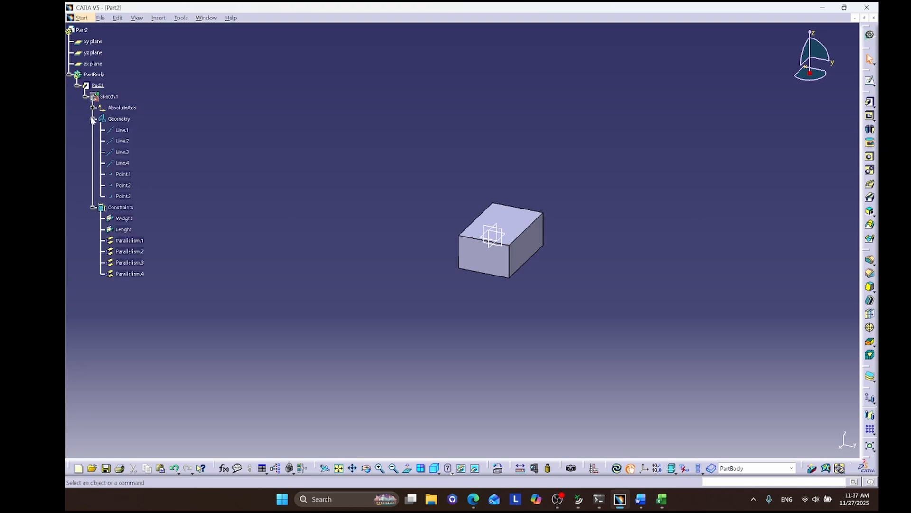
{"action": "left_click", "coordinate": [92, 119]}
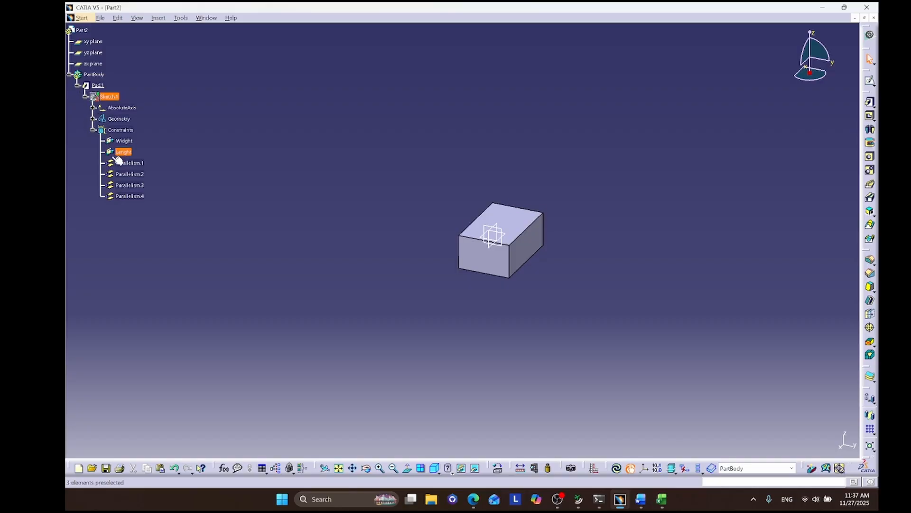
{"action": "double_click", "coordinate": [129, 198]}
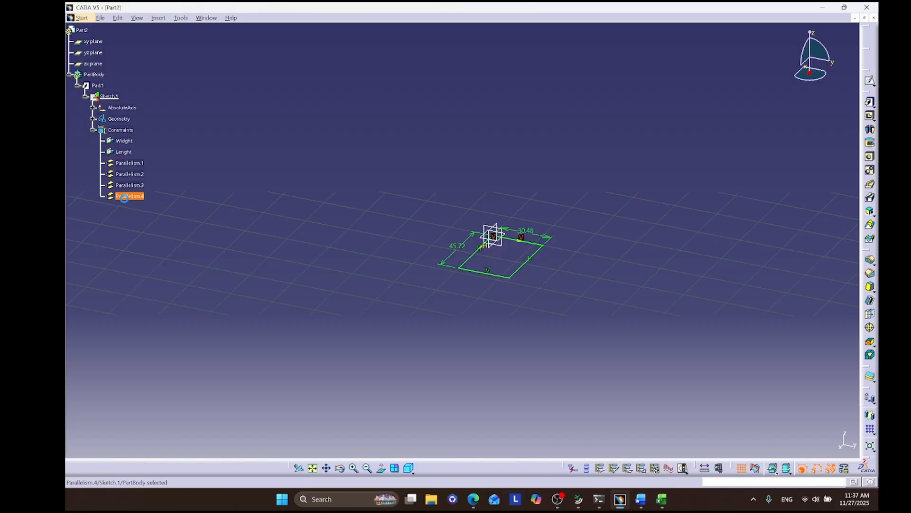
{"action": "double_click", "coordinate": [128, 163]}
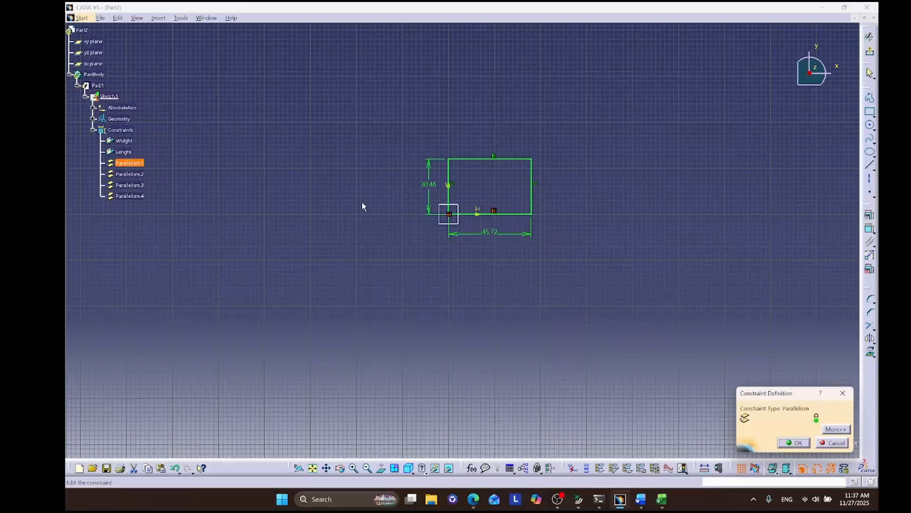
{"action": "left_click", "coordinate": [849, 391]}
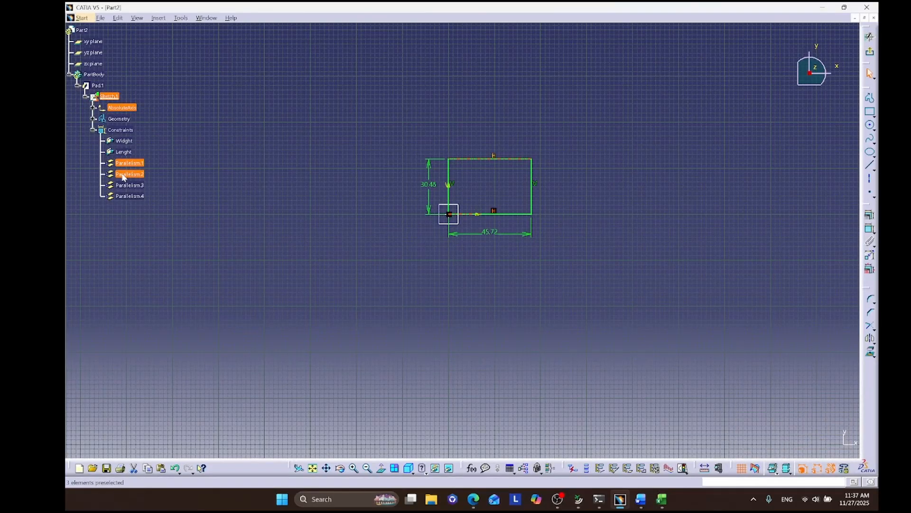
{"action": "double_click", "coordinate": [104, 88]}
Rename the Pad.1 feature as The Box Pad in its properties.
{"action": "right_click", "coordinate": [101, 87]}
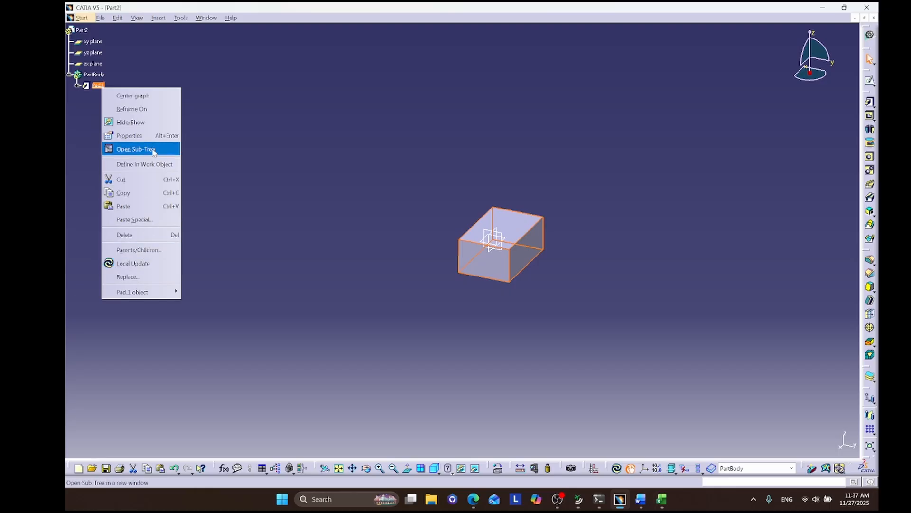
{"action": "left_click", "coordinate": [154, 138]}
{"action": "left_click", "coordinate": [261, 225]}
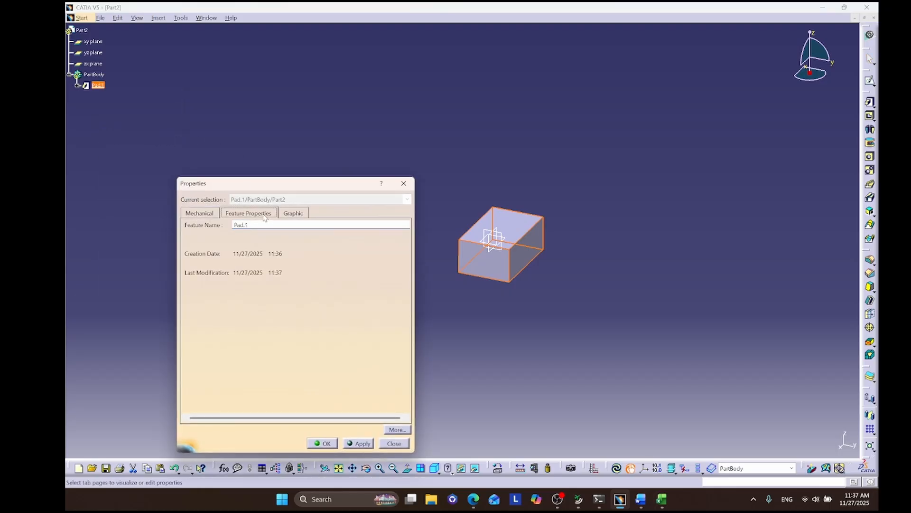
{"action": "left_click_drag", "start_coordinate": [261, 225], "coordinate": [233, 225]}
{"action": "type", "text": "The"}
{"action": "type", "text": "Box Pad"}
{"action": "left_click", "coordinate": [359, 443]}
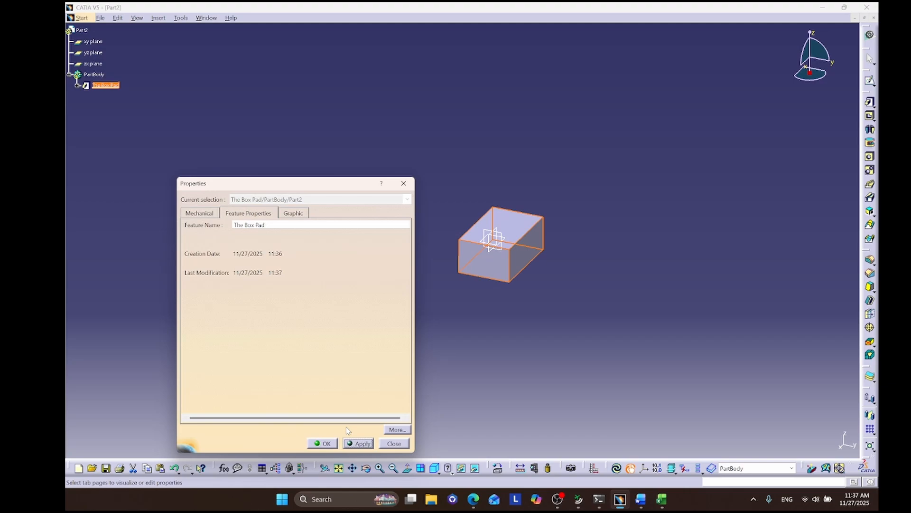
Look through the pad's additional property pages, including PLM Document Attributes and Standards, and close its properties.
{"action": "left_click", "coordinate": [398, 429]}
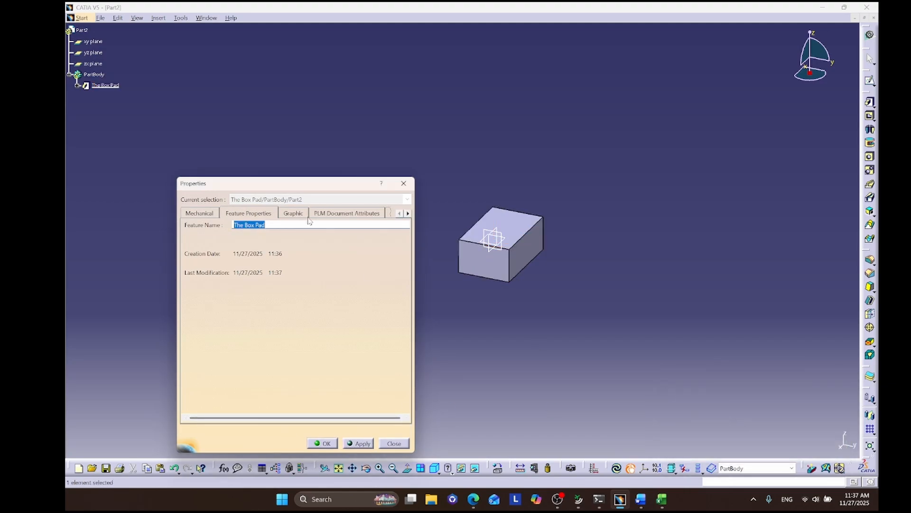
{"action": "left_click", "coordinate": [359, 213]}
{"action": "double_click", "coordinate": [408, 213]}
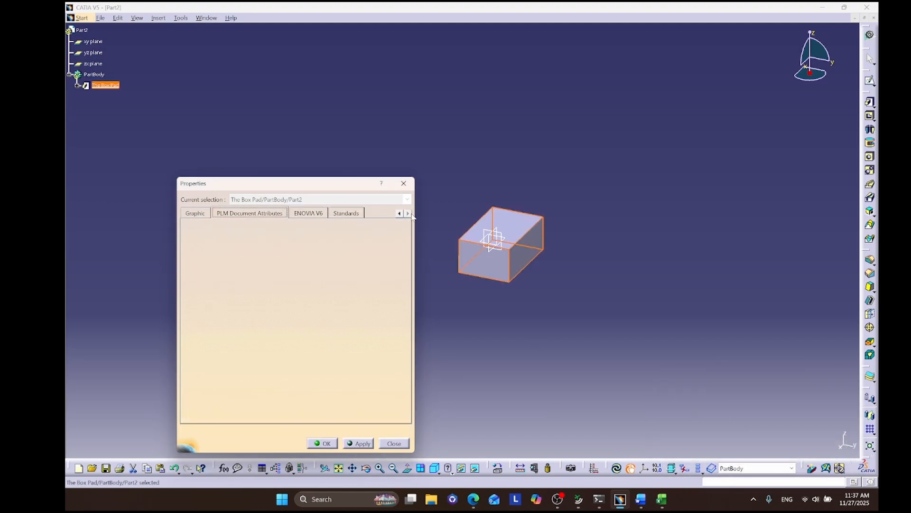
{"action": "left_click", "coordinate": [361, 217]}
{"action": "left_click", "coordinate": [389, 446]}
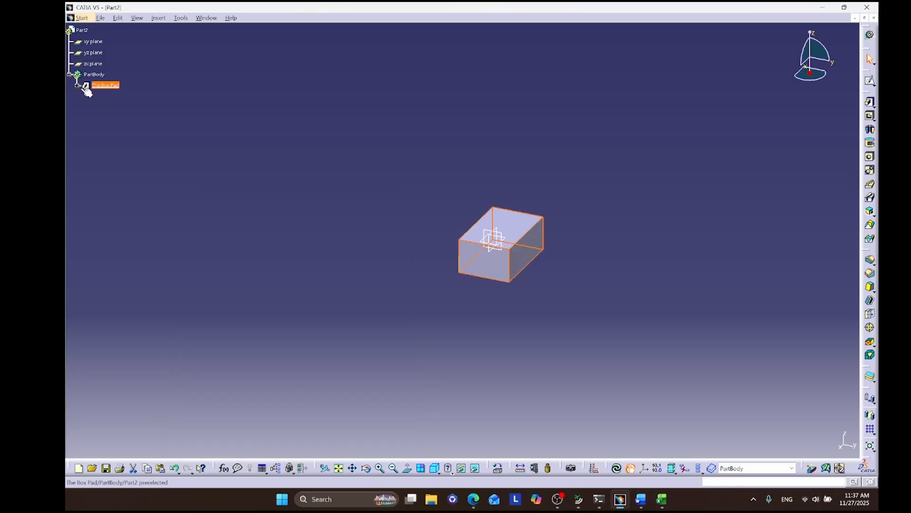
Expand the geometry and constraints of Sketch.1 under The Box Pad in the specification tree.
{"action": "left_click", "coordinate": [85, 97]}
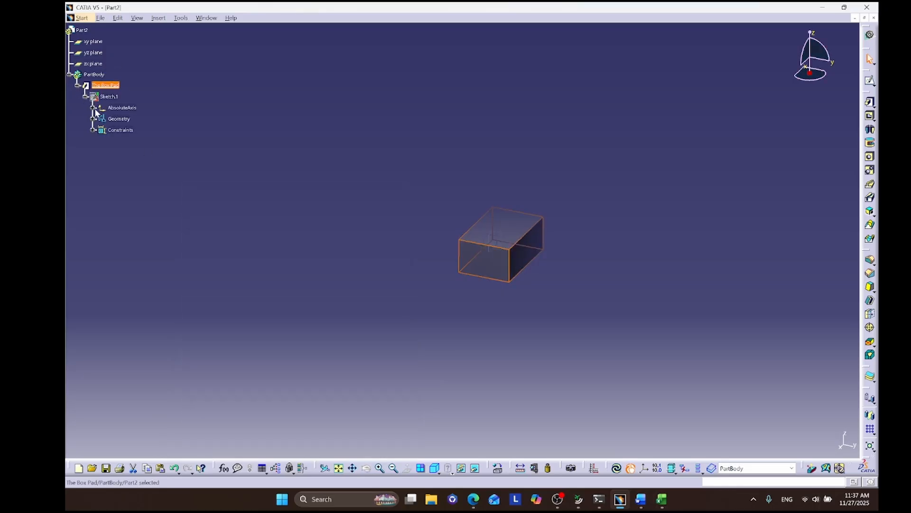
{"action": "left_click", "coordinate": [94, 118]}
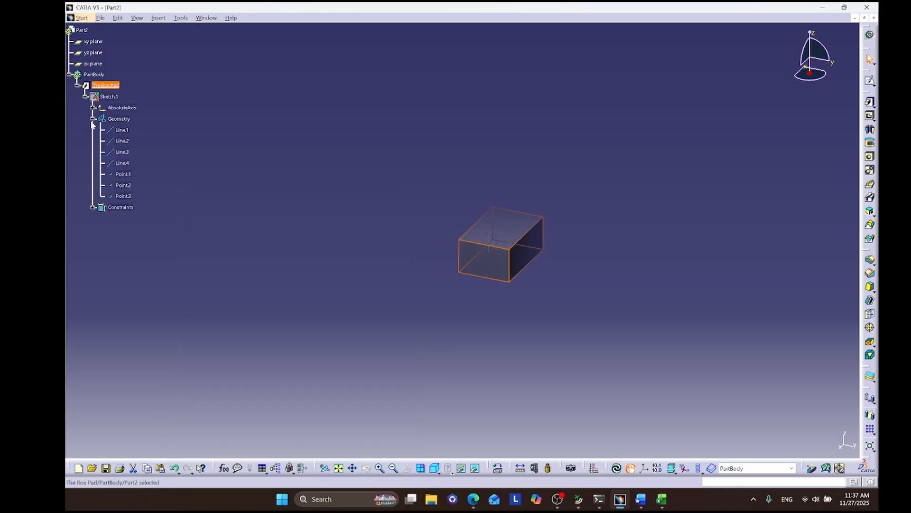
{"action": "left_click", "coordinate": [93, 207]}
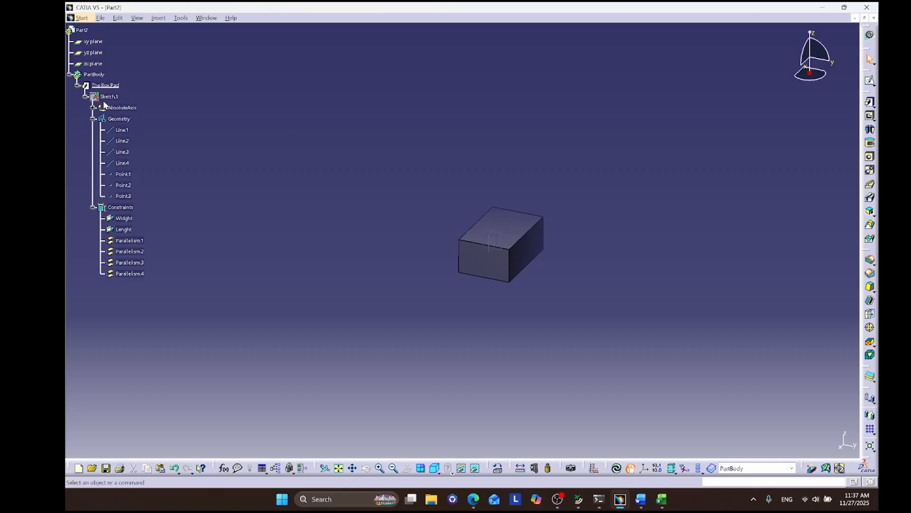
{"action": "right_click", "coordinate": [103, 86]}
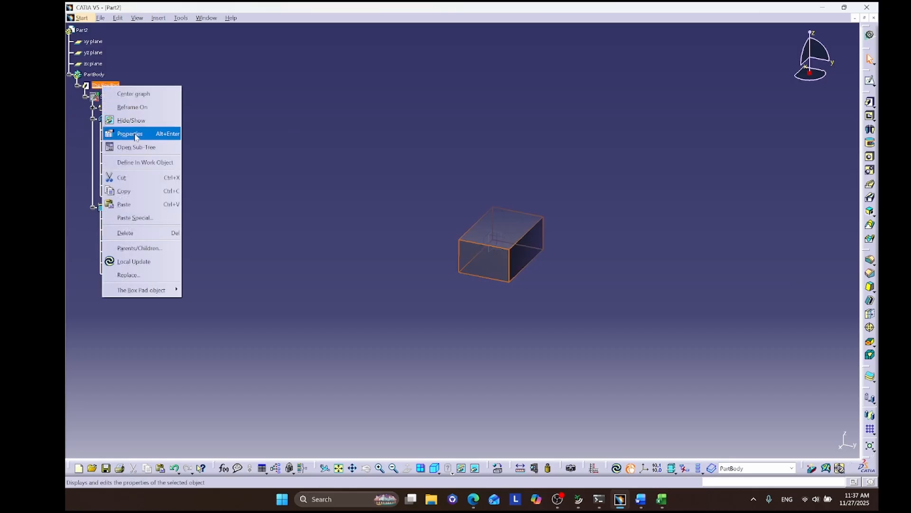
{"action": "left_click", "coordinate": [148, 190]}
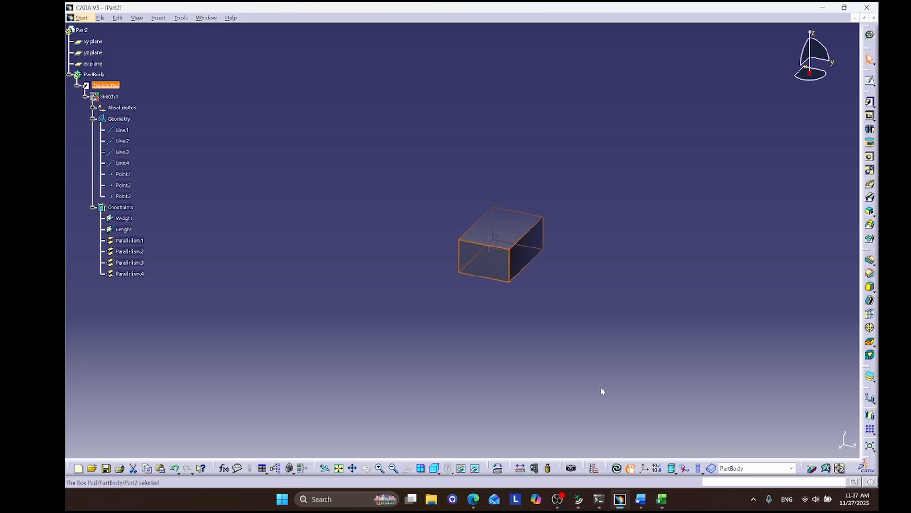
{"action": "left_click", "coordinate": [341, 328]}
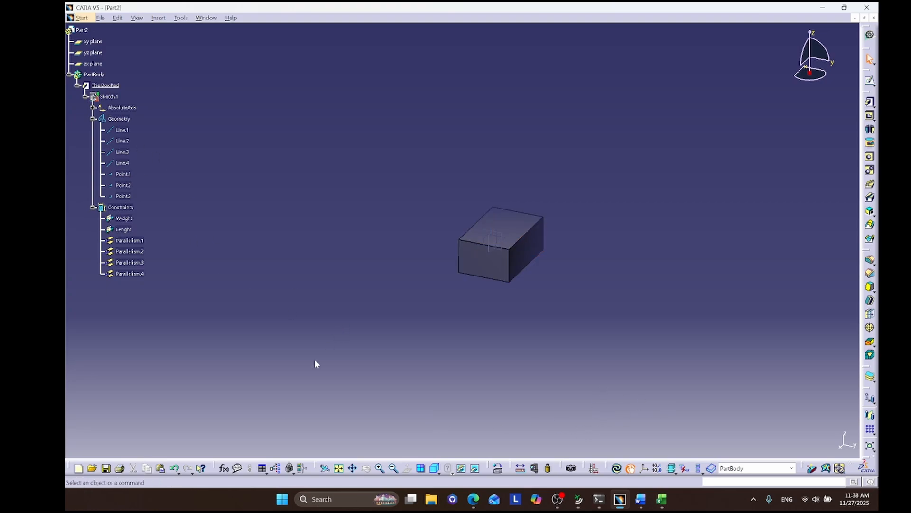
Start creating a design table, and switch to Excel to save the parameter workbook as Book1.xlsx in the Downloads folder, replacing the existing file.
{"action": "left_click", "coordinate": [261, 468]}
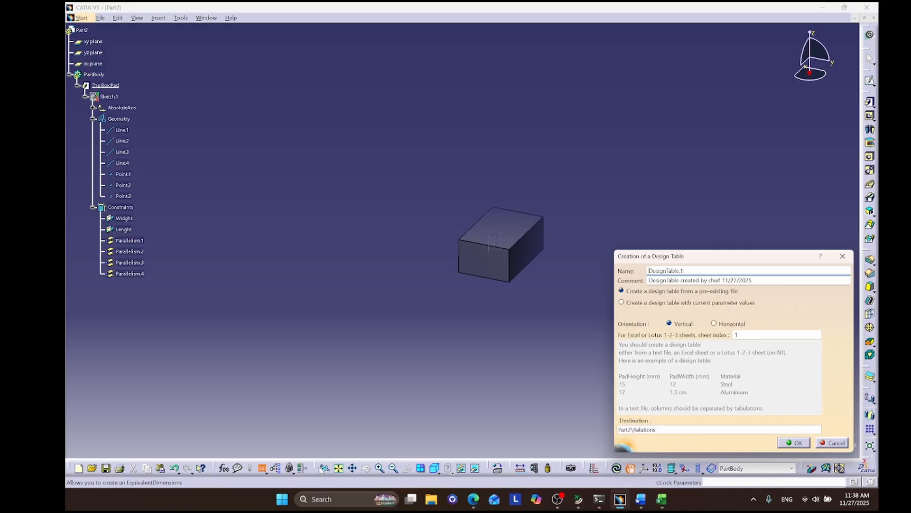
{"action": "left_click", "coordinate": [662, 498]}
{"action": "left_click", "coordinate": [264, 71]}
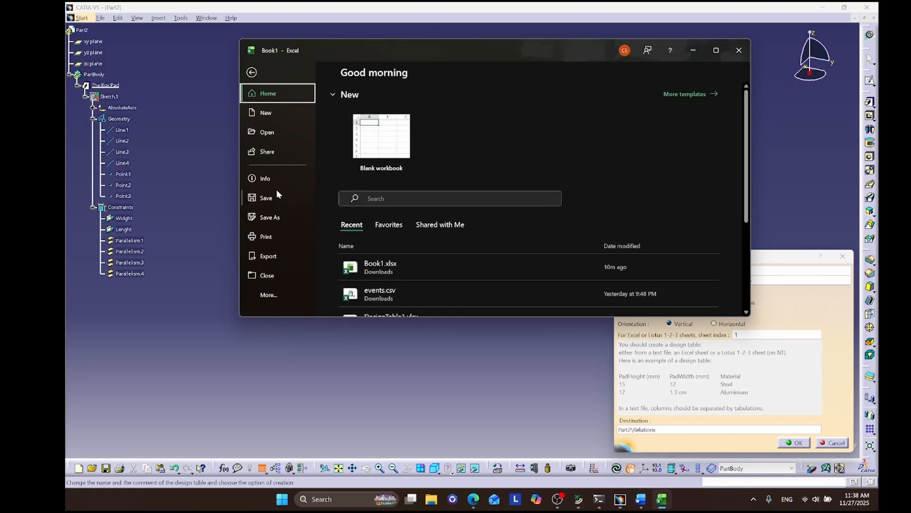
{"action": "left_click", "coordinate": [270, 200]}
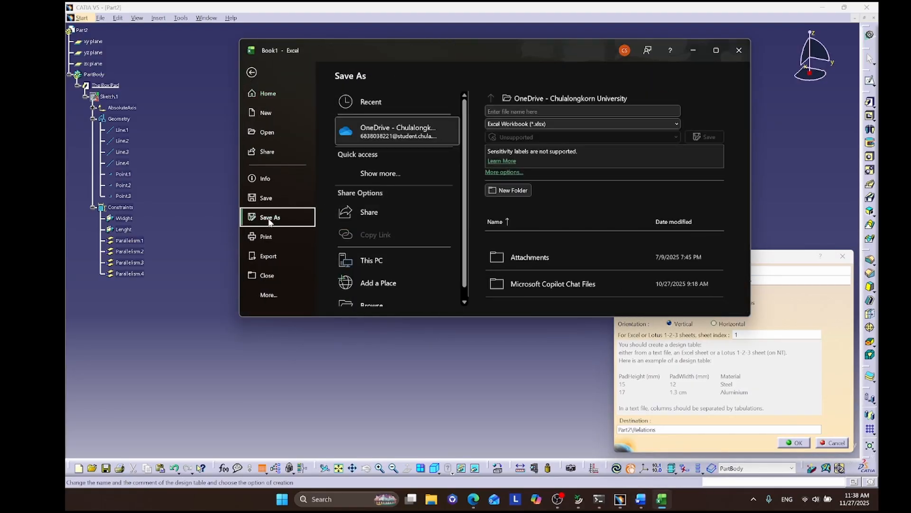
{"action": "scroll", "coordinate": [382, 191], "scroll_direction": "down", "scroll_amount": 1}
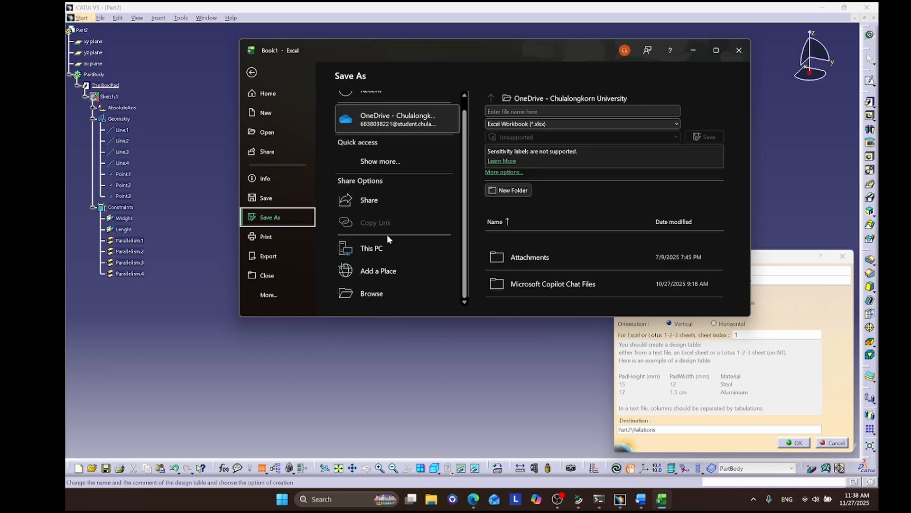
{"action": "left_click", "coordinate": [400, 291]}
{"action": "left_click", "coordinate": [284, 146]}
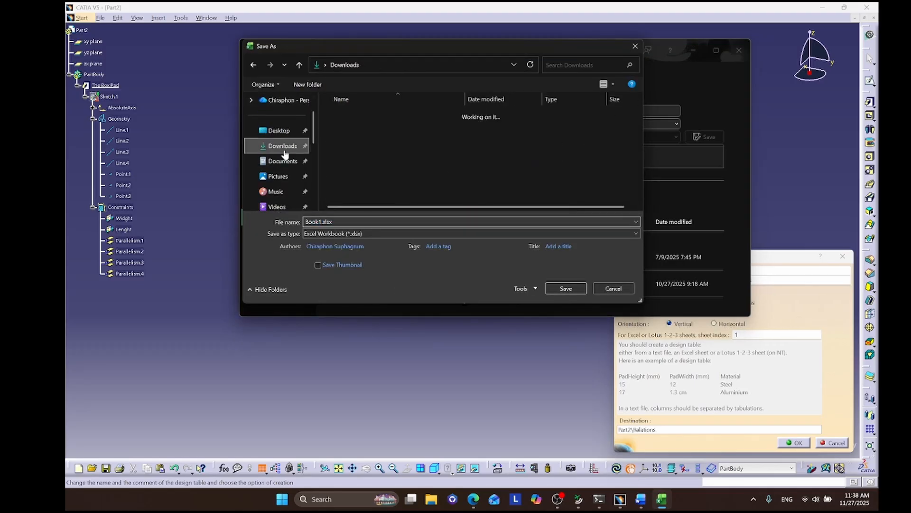
{"action": "left_click", "coordinate": [562, 289]}
{"action": "left_click", "coordinate": [496, 252]}
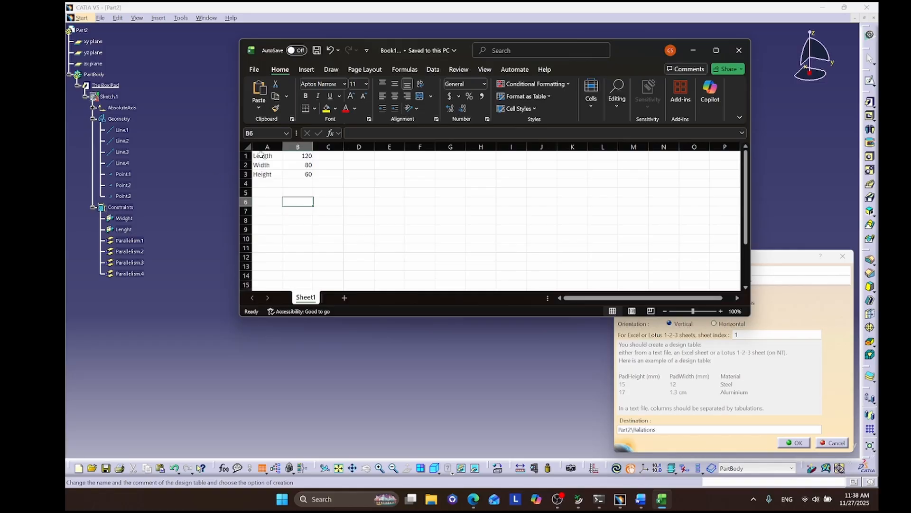
Name the new design table BoxParameters, copying the name from the exam PDF in the browser, and set its orientation to Horizontal in CATIA.
{"action": "left_click", "coordinate": [204, 169]}
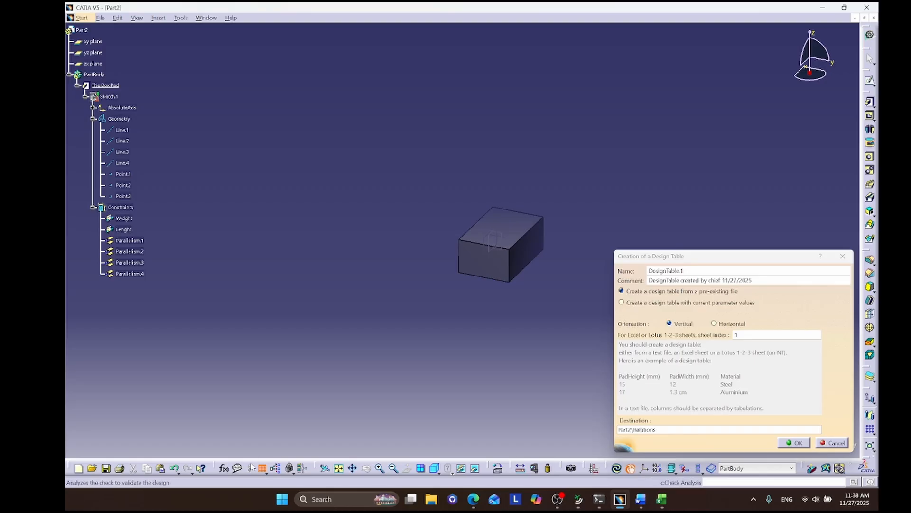
{"action": "left_click", "coordinate": [262, 470]}
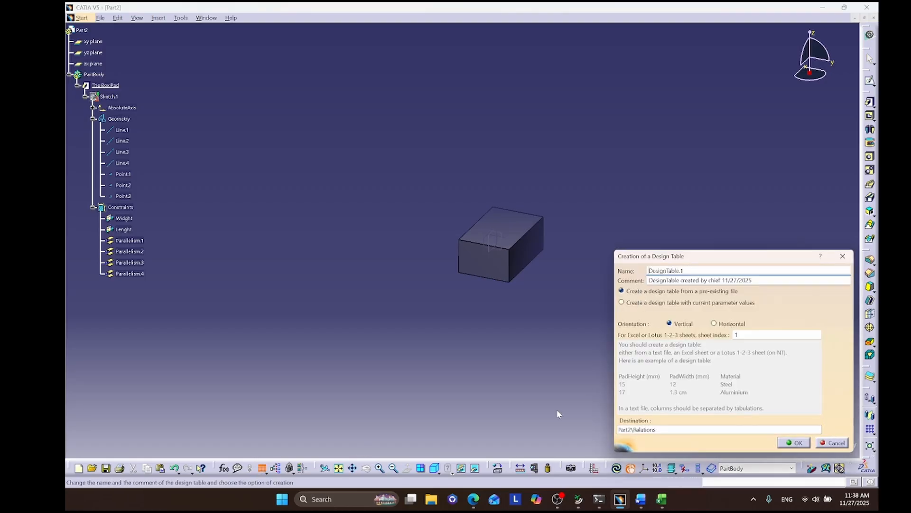
{"action": "left_click", "coordinate": [473, 499]}
{"action": "scroll", "coordinate": [438, 310], "scroll_direction": "down", "scroll_amount": 1}
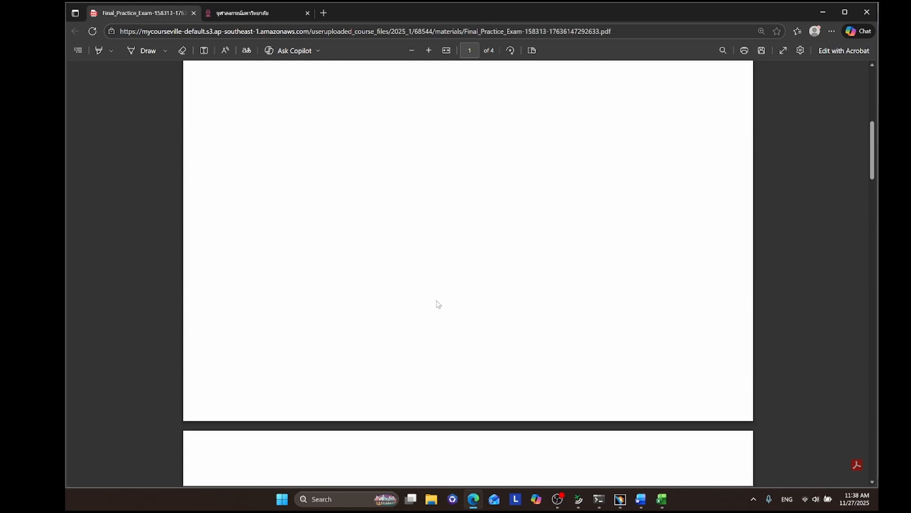
{"action": "left_click_drag", "start_coordinate": [428, 252], "coordinate": [501, 253]}
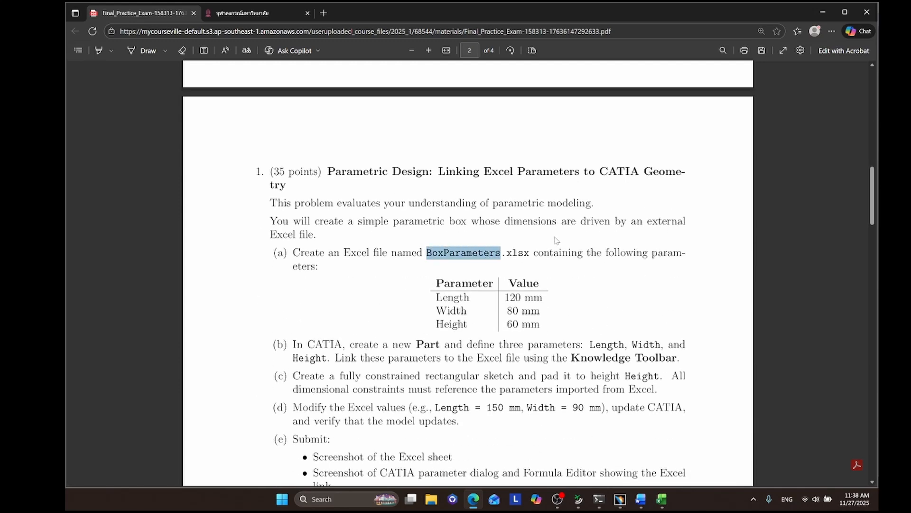
{"action": "left_click", "coordinate": [815, 13]}
{"action": "double_click", "coordinate": [693, 270]}
{"action": "key", "text": "ctrl+v"}
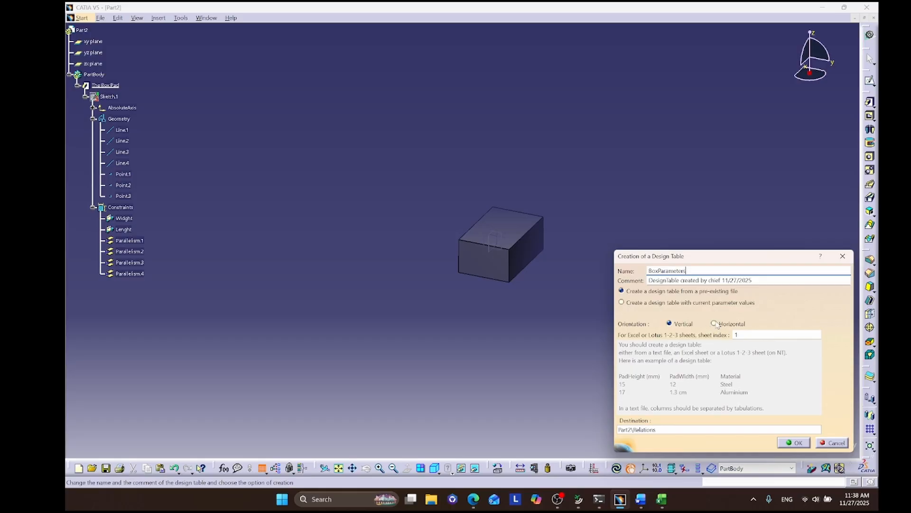
{"action": "left_click", "coordinate": [715, 324]}
Check the parameter rows in Excel, return to CATIA and load Book1.xlsx from Downloads as the design table source, accepting automatic association.
{"action": "left_click", "coordinate": [662, 498]}
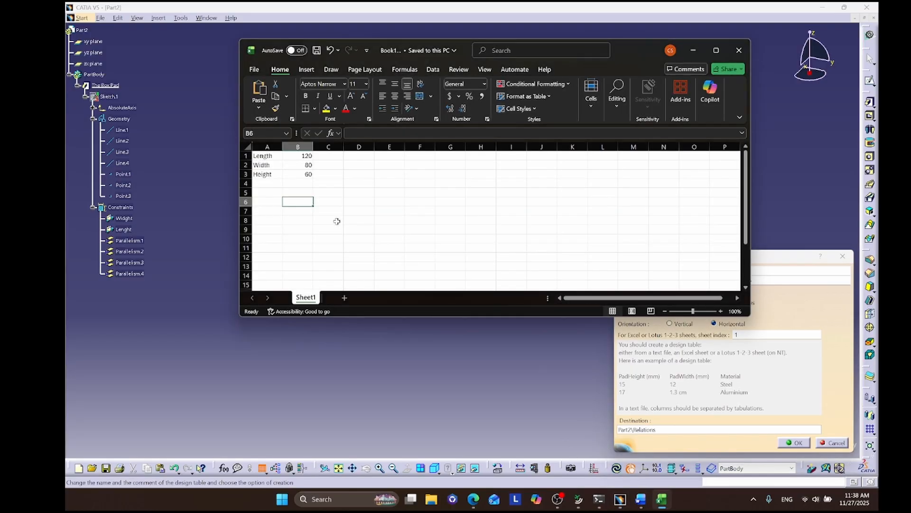
{"action": "left_click", "coordinate": [292, 168]}
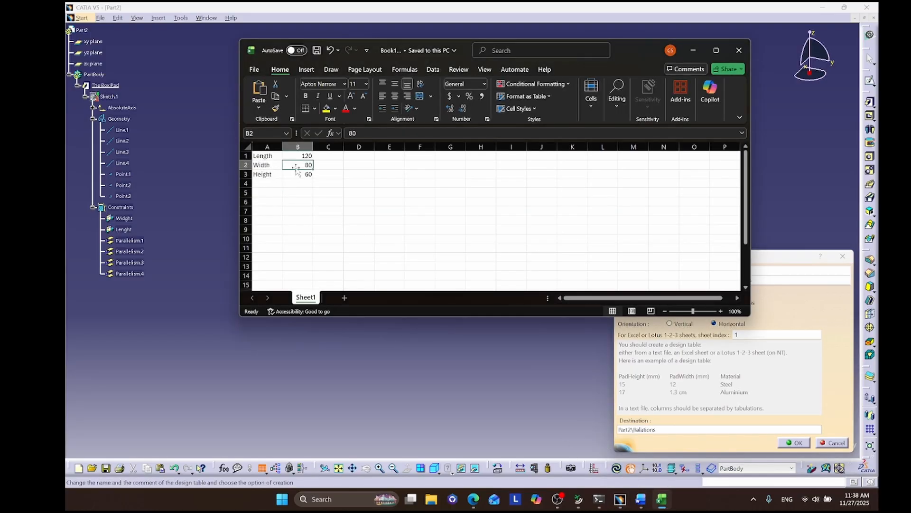
{"action": "left_click", "coordinate": [278, 167]}
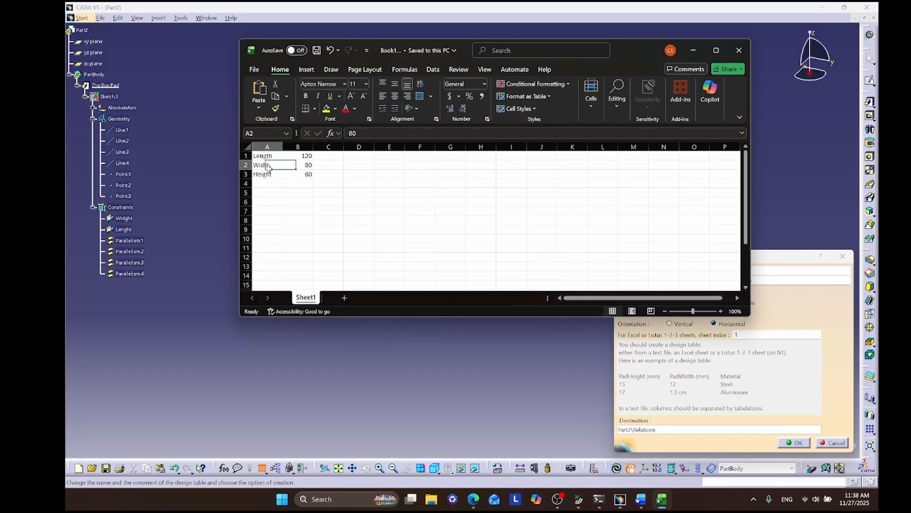
{"action": "left_click", "coordinate": [816, 317]}
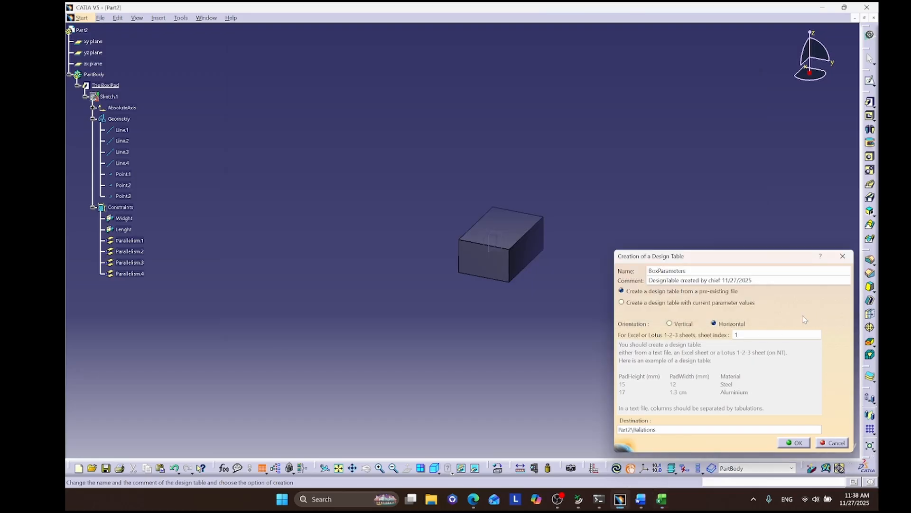
{"action": "left_click", "coordinate": [798, 443]}
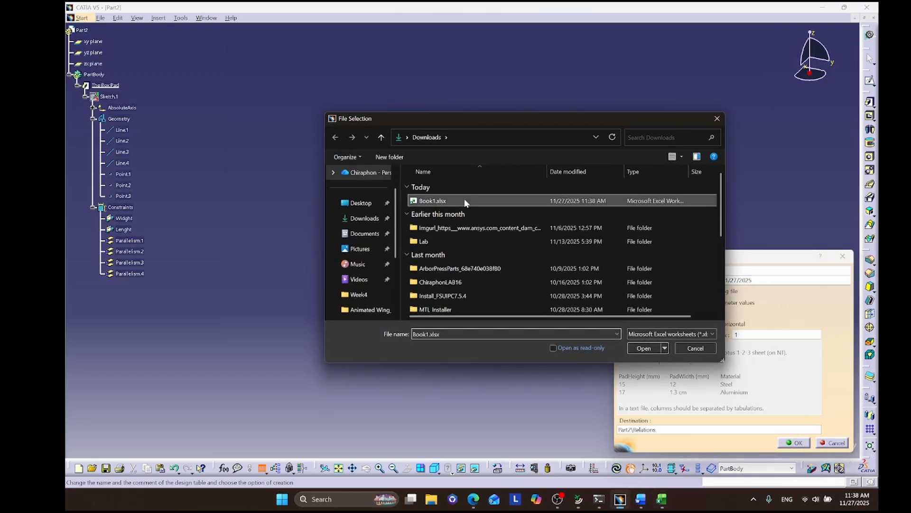
{"action": "double_click", "coordinate": [465, 201]}
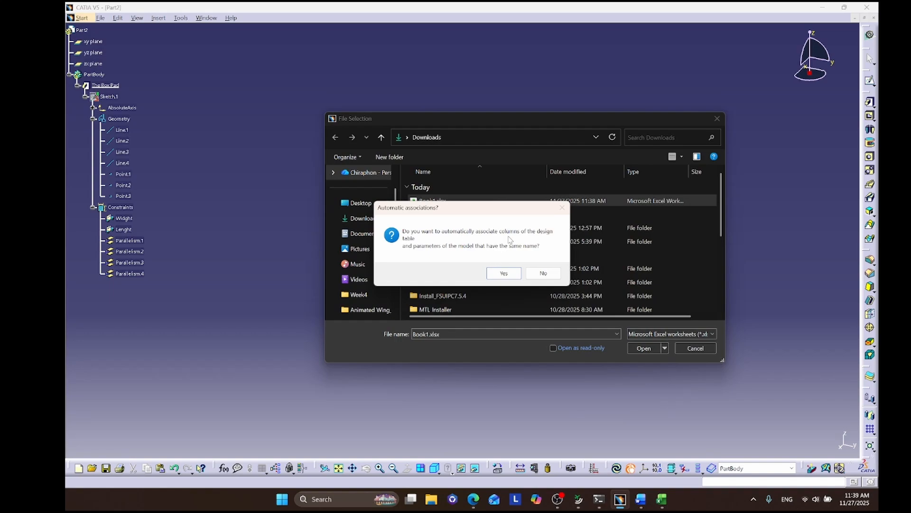
{"action": "left_click", "coordinate": [504, 274]}
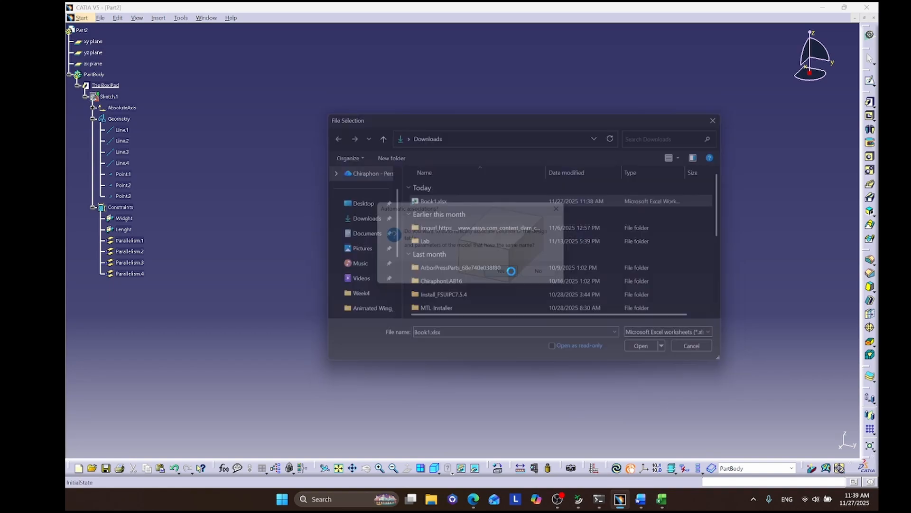
Associate the Widght constraint's offset with the Width column and the Lenght constraint's offset with the Length column.
{"action": "left_click", "coordinate": [373, 123]}
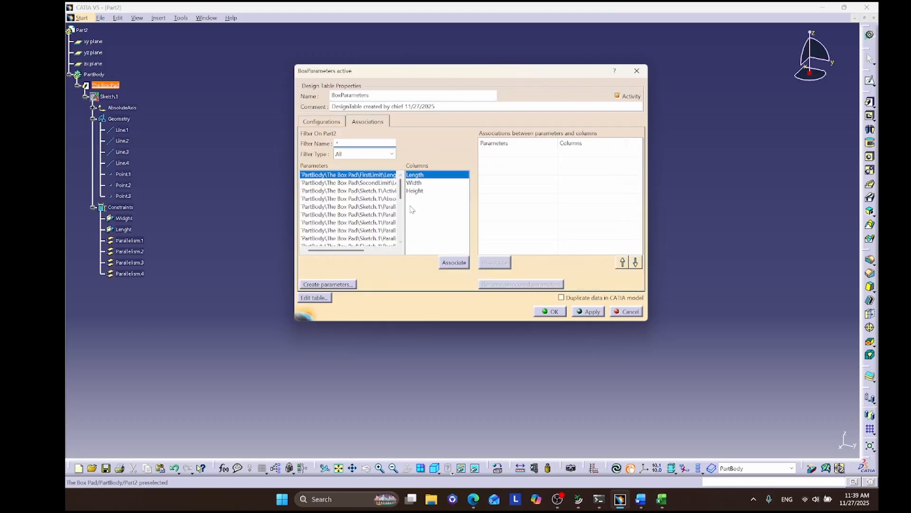
{"action": "left_click", "coordinate": [421, 191]}
{"action": "left_click", "coordinate": [423, 175]}
{"action": "left_click_drag", "start_coordinate": [351, 250], "coordinate": [376, 251]}
{"action": "left_click", "coordinate": [123, 219]}
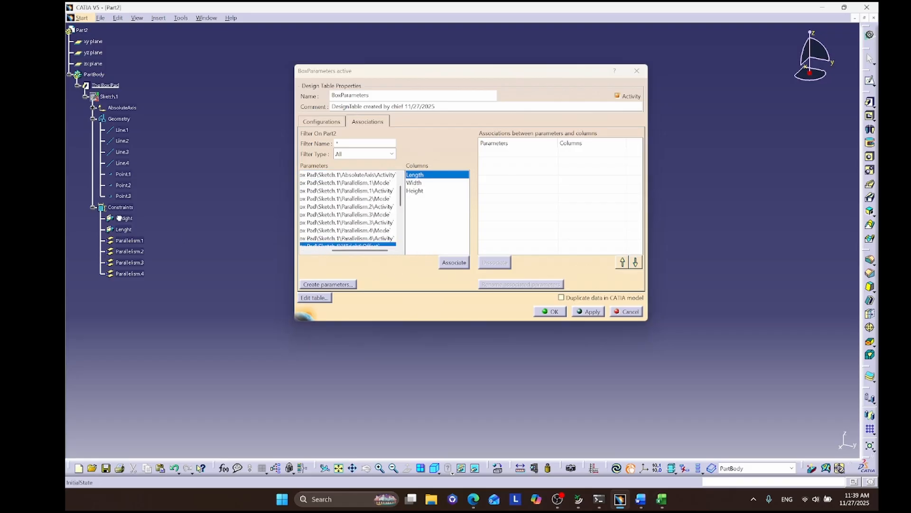
{"action": "scroll", "coordinate": [352, 216], "scroll_direction": "down", "scroll_amount": 1}
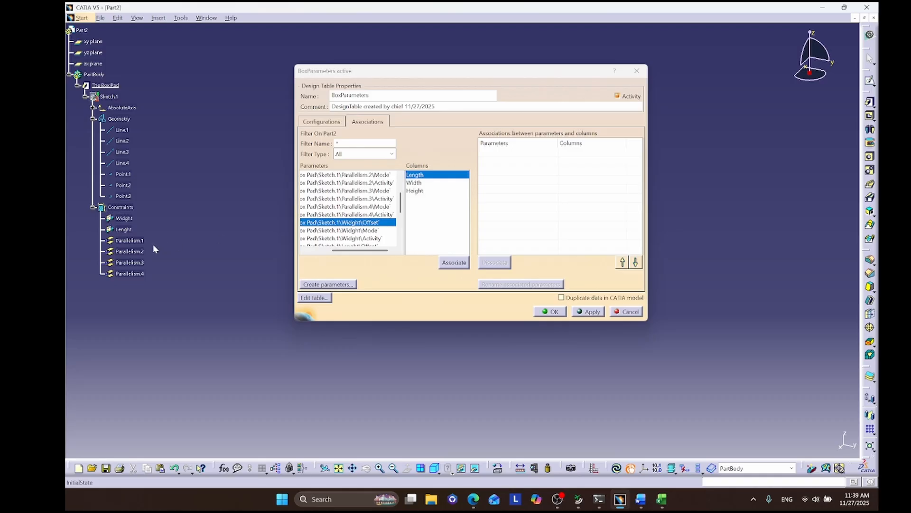
{"action": "left_click", "coordinate": [416, 183]}
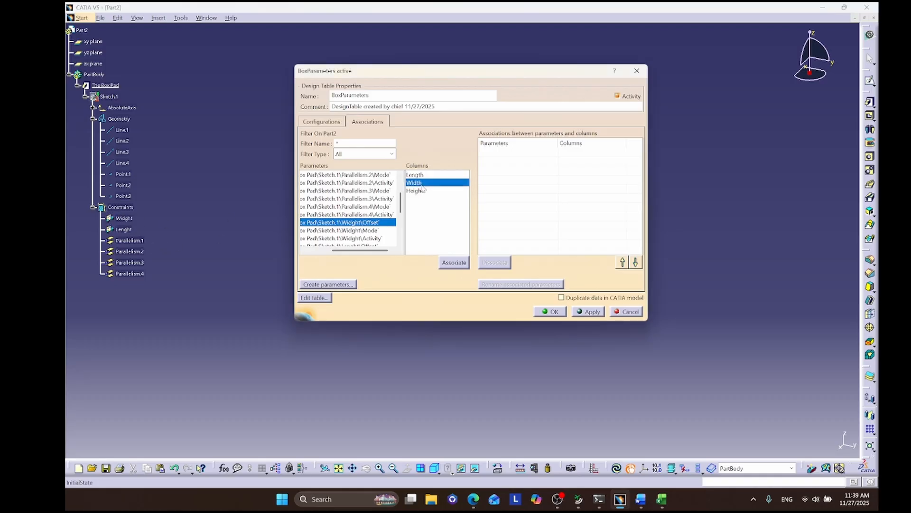
{"action": "left_click", "coordinate": [453, 263]}
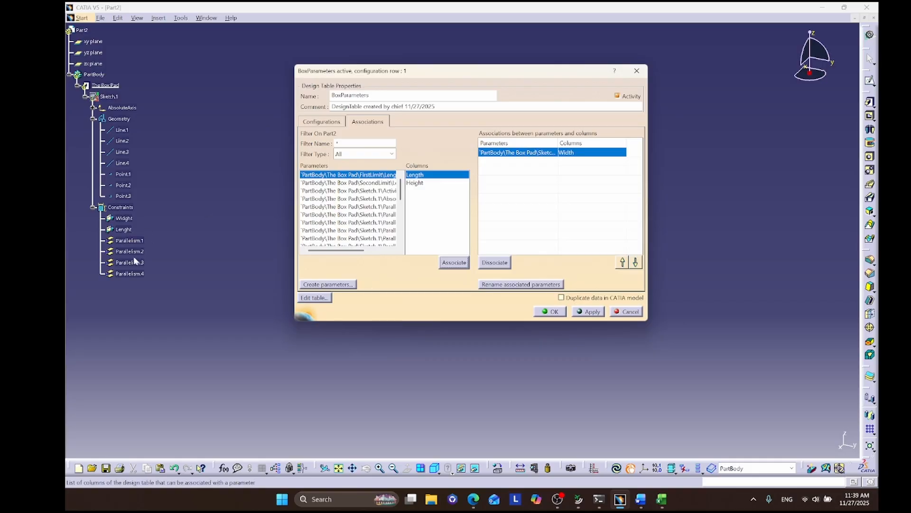
{"action": "left_click", "coordinate": [119, 229]}
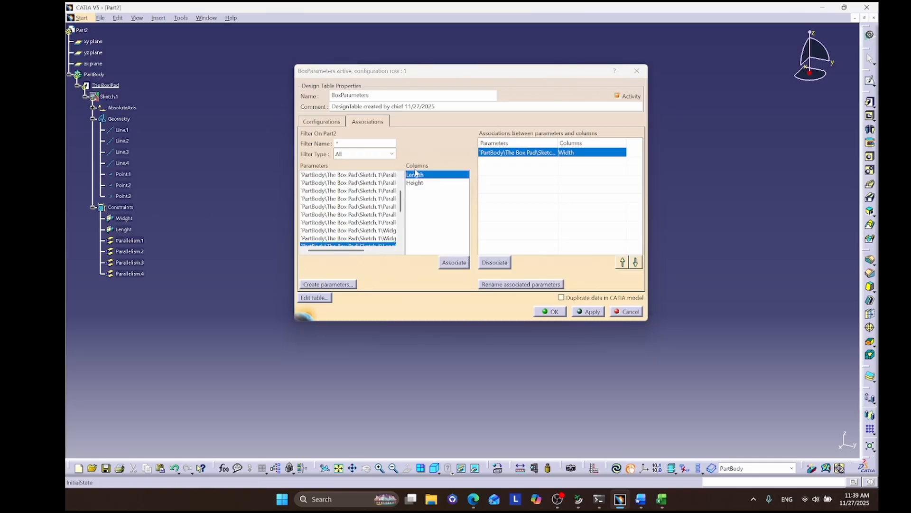
{"action": "left_click", "coordinate": [455, 262]}
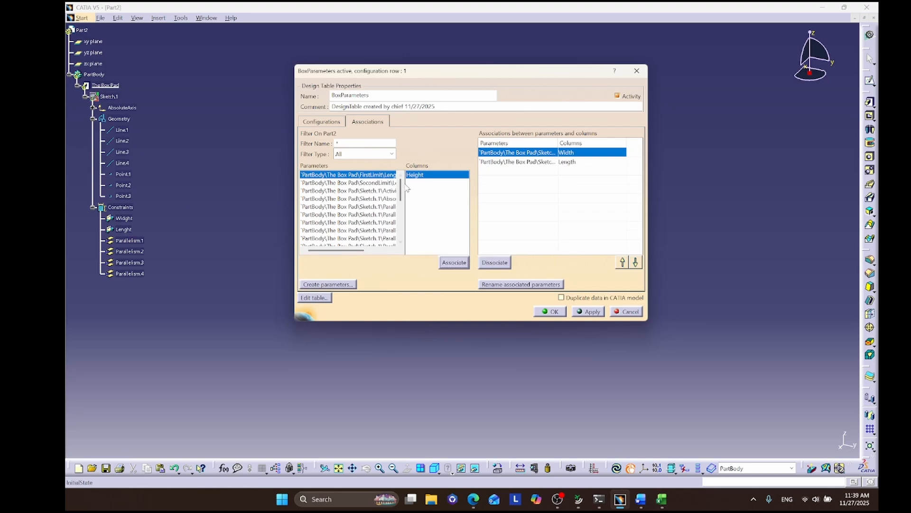
Widen the design table dialog and filter its parameter list to The Box Pad.
{"action": "mouse_move", "coordinate": [402, 197]}
{"action": "left_mouse_down"}
{"action": "mouse_move", "coordinate": [400, 235]}
{"action": "mouse_move", "coordinate": [400, 199]}
{"action": "left_mouse_up"}
{"action": "left_click_drag", "start_coordinate": [647, 271], "coordinate": [821, 269]}
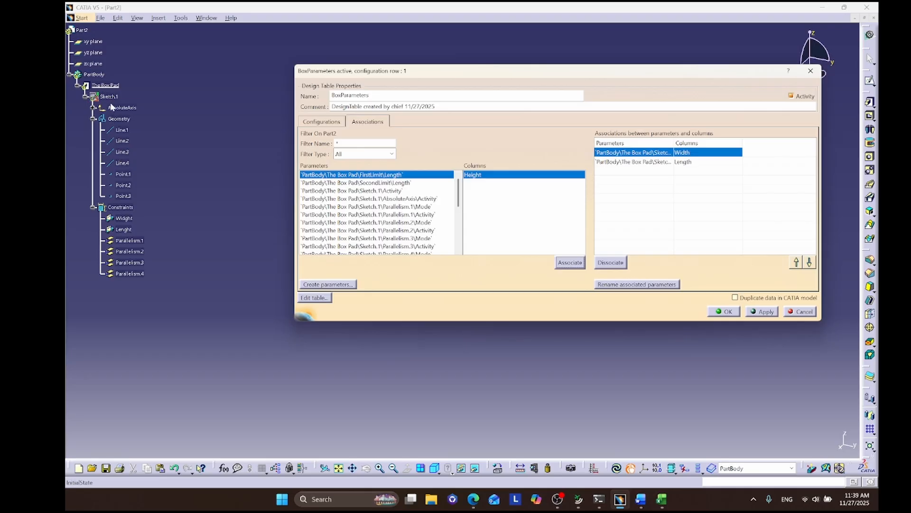
{"action": "left_click", "coordinate": [107, 86]}
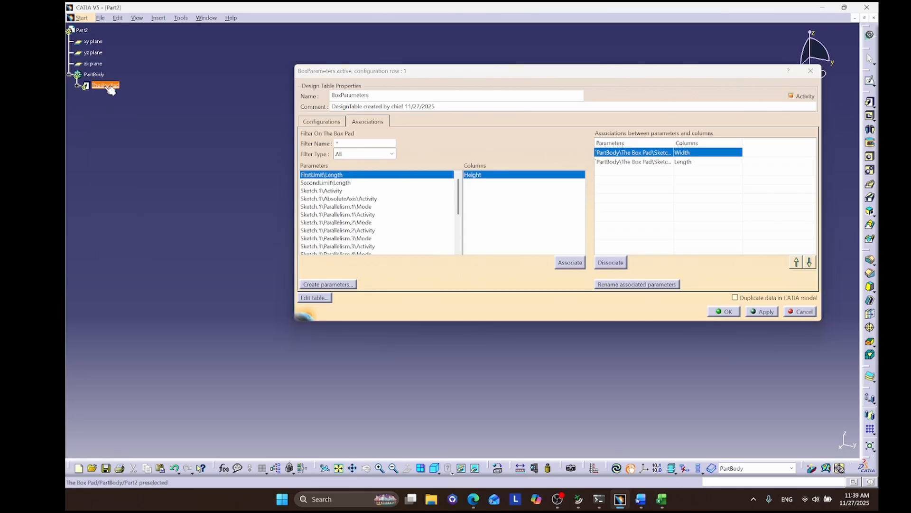
Re-expand The Box Pad's sketch in the specification tree, inspect the pad's properties and close them.
{"action": "right_click", "coordinate": [106, 89]}
{"action": "left_click", "coordinate": [77, 85]}
{"action": "left_click", "coordinate": [77, 85]}
{"action": "left_click", "coordinate": [77, 85]}
{"action": "left_click", "coordinate": [77, 85]}
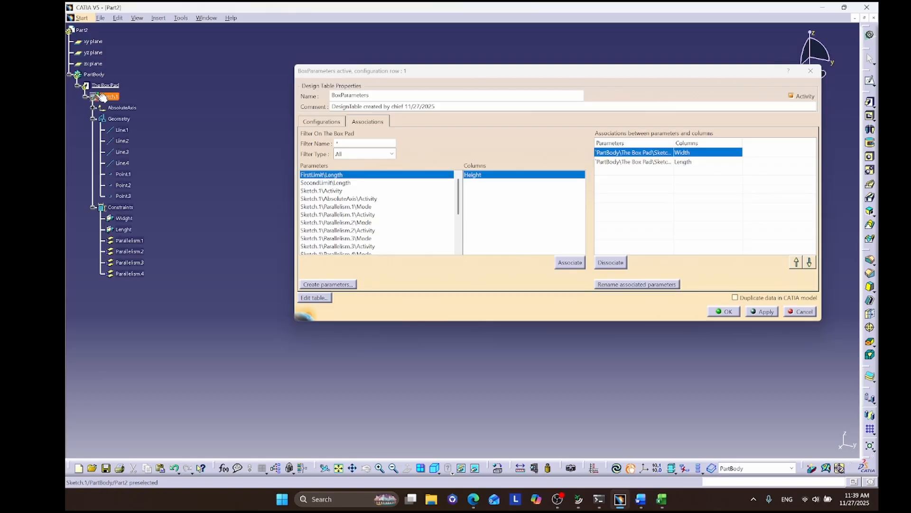
{"action": "right_click", "coordinate": [101, 89]}
{"action": "right_click", "coordinate": [99, 84]}
{"action": "left_click", "coordinate": [97, 85]}
{"action": "right_click", "coordinate": [101, 88]}
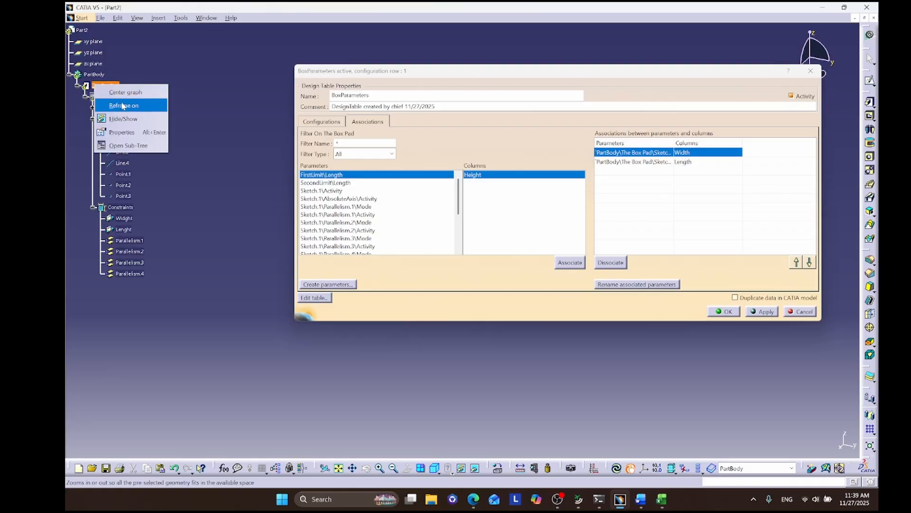
{"action": "left_click", "coordinate": [122, 132]}
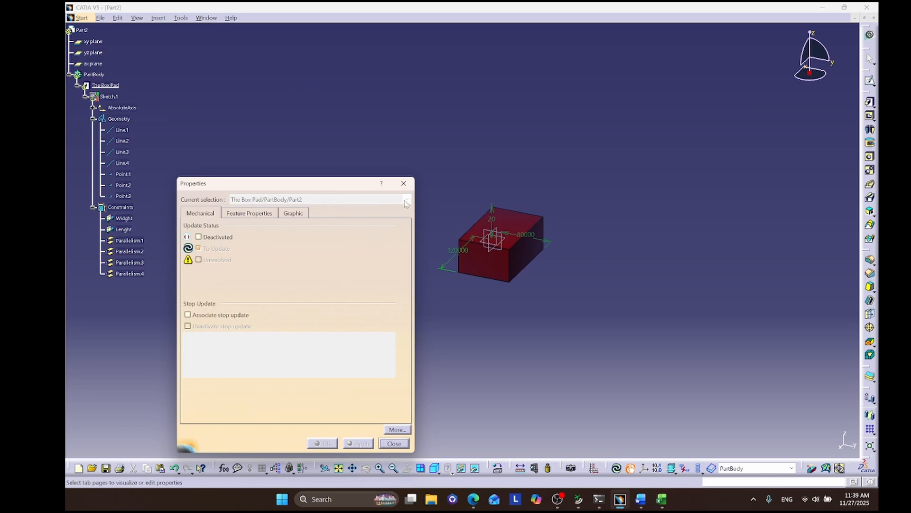
{"action": "left_click", "coordinate": [404, 183]}
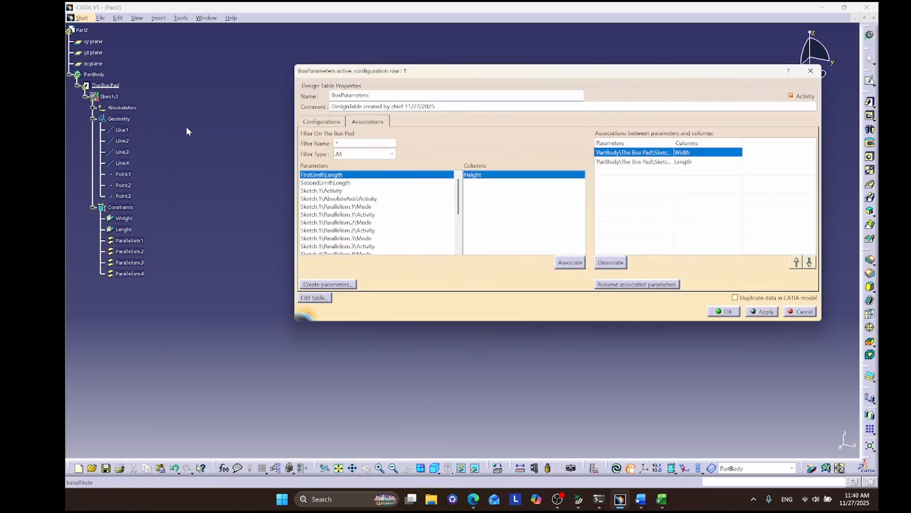
Switch to Excel and add millimetre units to the parameter values: Length 120mm, Width 80mm and Height 60mm.
{"action": "left_click_drag", "start_coordinate": [474, 74], "coordinate": [405, 70]}
{"action": "left_click", "coordinate": [659, 496]}
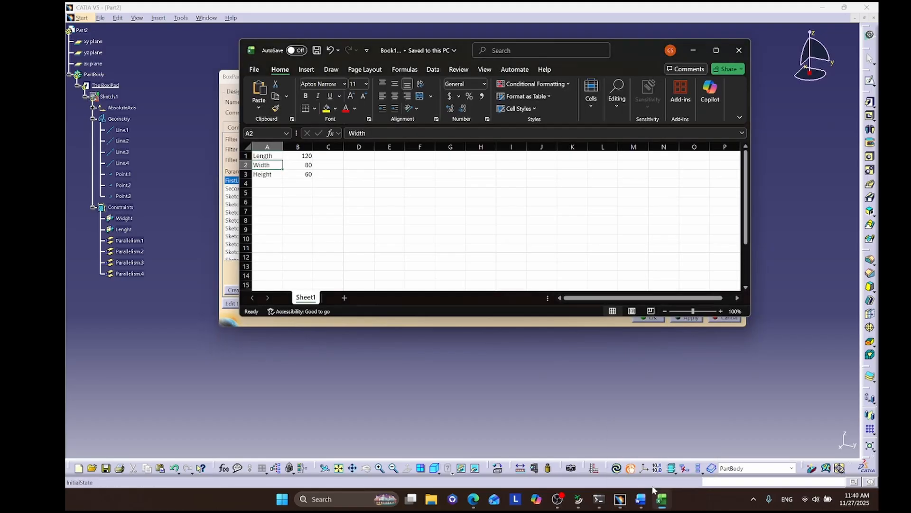
{"action": "left_click", "coordinate": [311, 158]}
{"action": "double_click", "coordinate": [311, 156]}
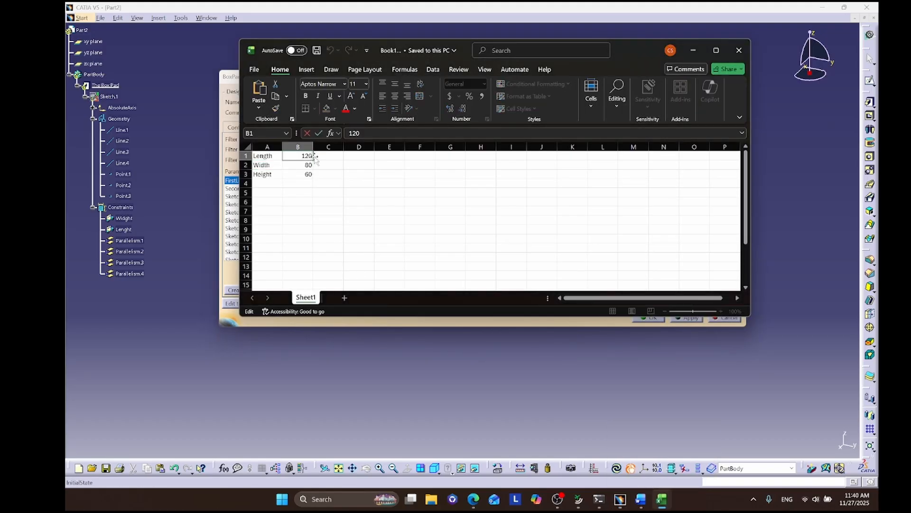
{"action": "type", "text": "mm"}
{"action": "left_click", "coordinate": [308, 165]}
{"action": "double_click", "coordinate": [308, 165]}
{"action": "type", "text": "mm"}
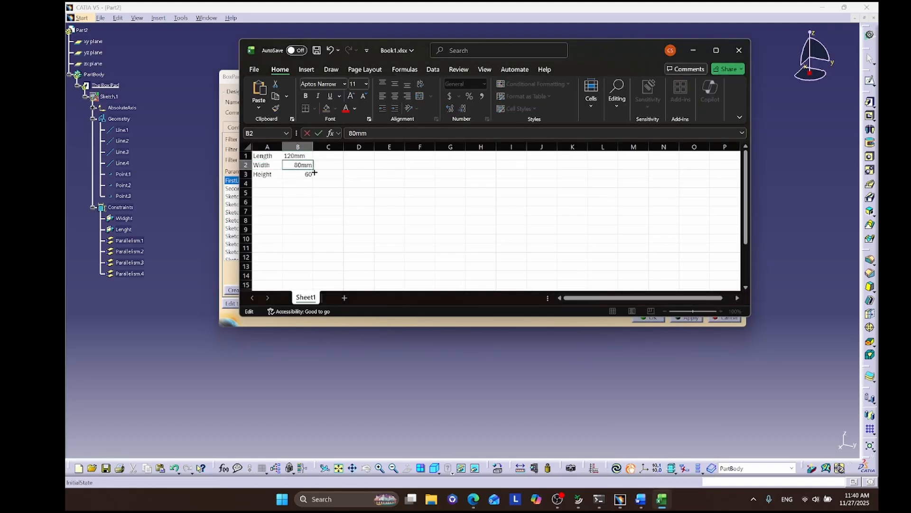
{"action": "left_click", "coordinate": [312, 174]}
{"action": "type", "text": "mm"}
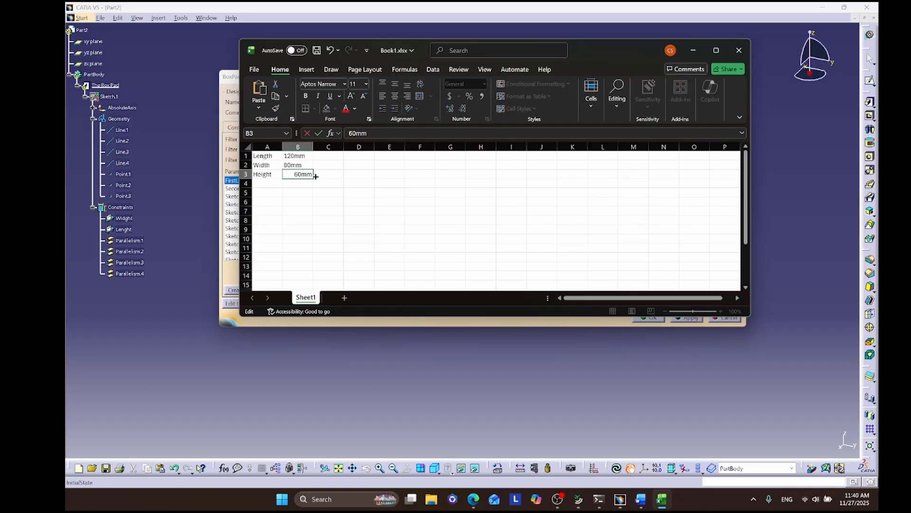
Save the Excel workbook, return to CATIA and dismiss the design table synchronization report.
{"action": "left_click", "coordinate": [254, 70]}
{"action": "left_click", "coordinate": [278, 198]}
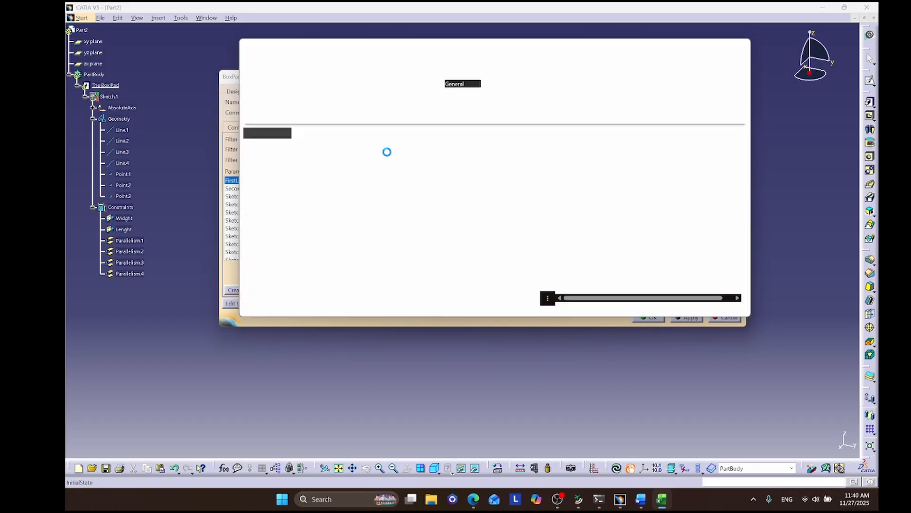
{"action": "left_click", "coordinate": [693, 49]}
{"action": "left_click_drag", "start_coordinate": [545, 86], "coordinate": [580, 93]}
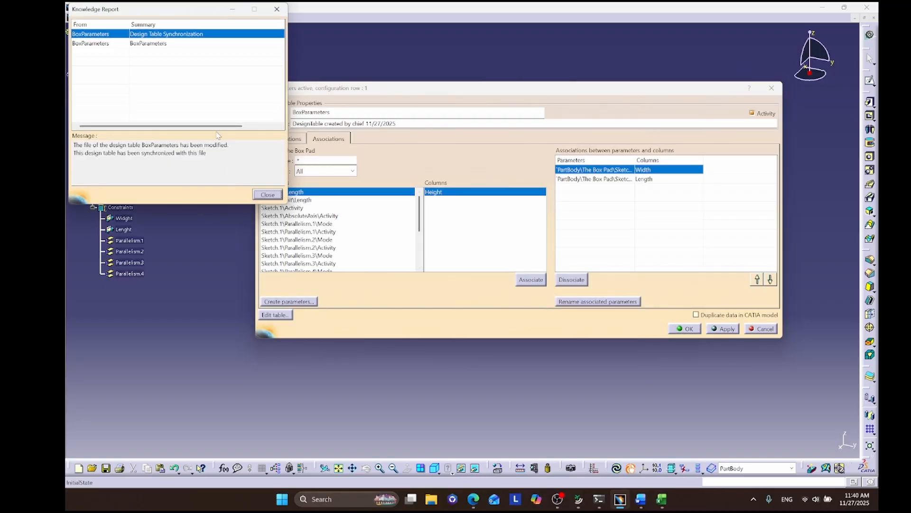
{"action": "left_click", "coordinate": [267, 195]}
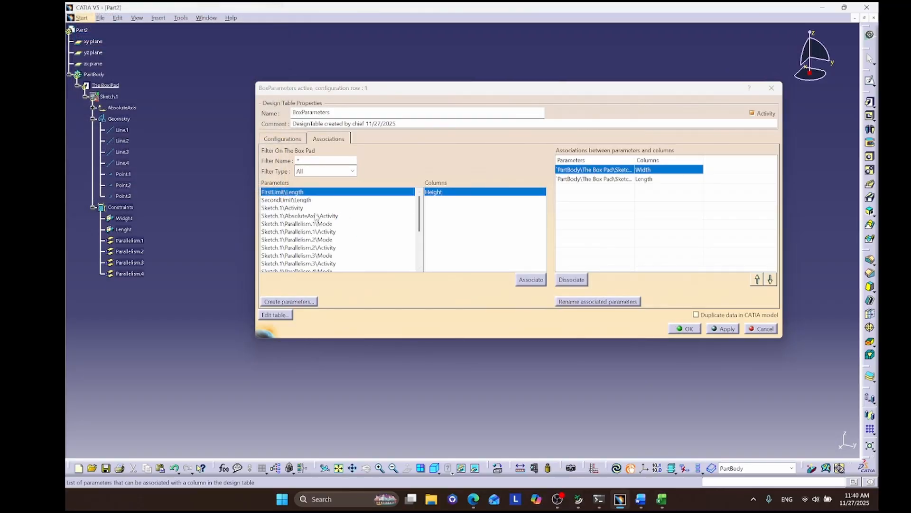
Associate the pad's SecondLimit\Length parameter with the Height column, and apply and confirm the BoxParameters design table.
{"action": "scroll", "coordinate": [304, 232], "scroll_direction": "down", "scroll_amount": 1}
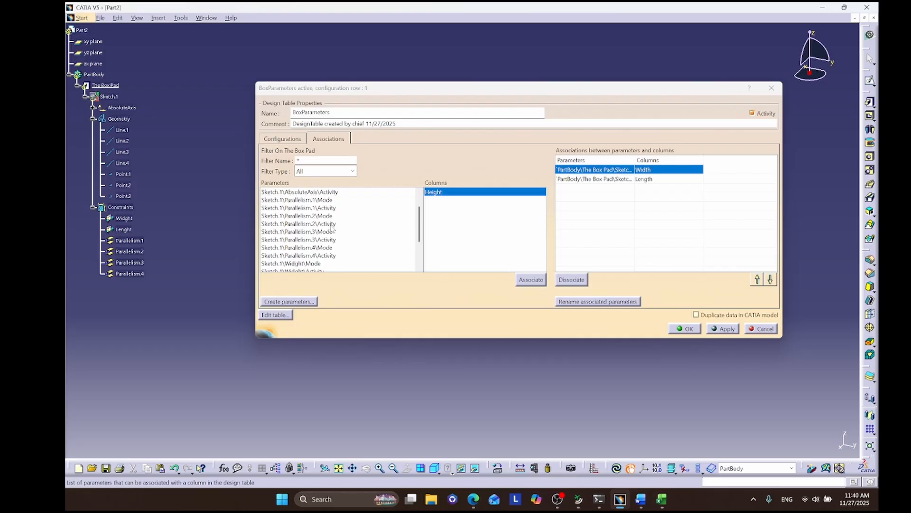
{"action": "scroll", "coordinate": [331, 229], "scroll_direction": "up", "scroll_amount": 1}
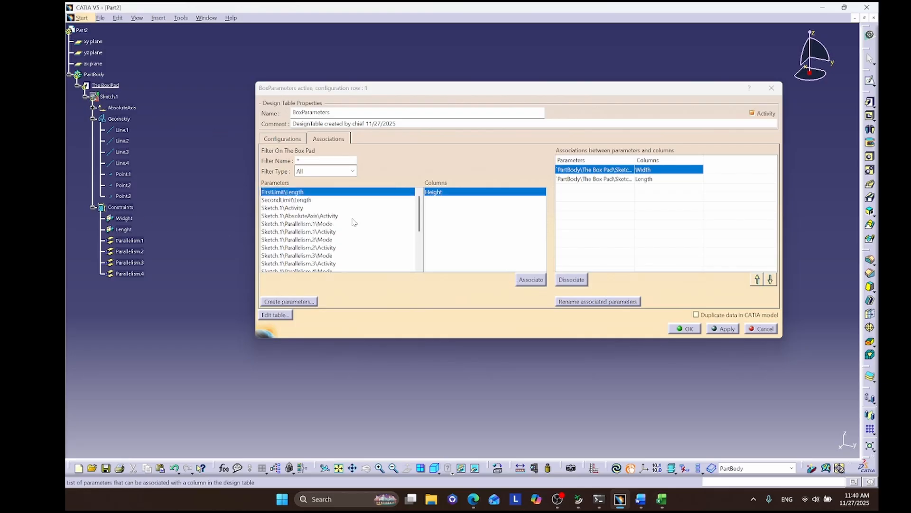
{"action": "mouse_move", "coordinate": [419, 221]}
{"action": "left_mouse_down"}
{"action": "mouse_move", "coordinate": [419, 251]}
{"action": "mouse_move", "coordinate": [419, 205]}
{"action": "left_mouse_up"}
{"action": "left_click", "coordinate": [302, 200]}
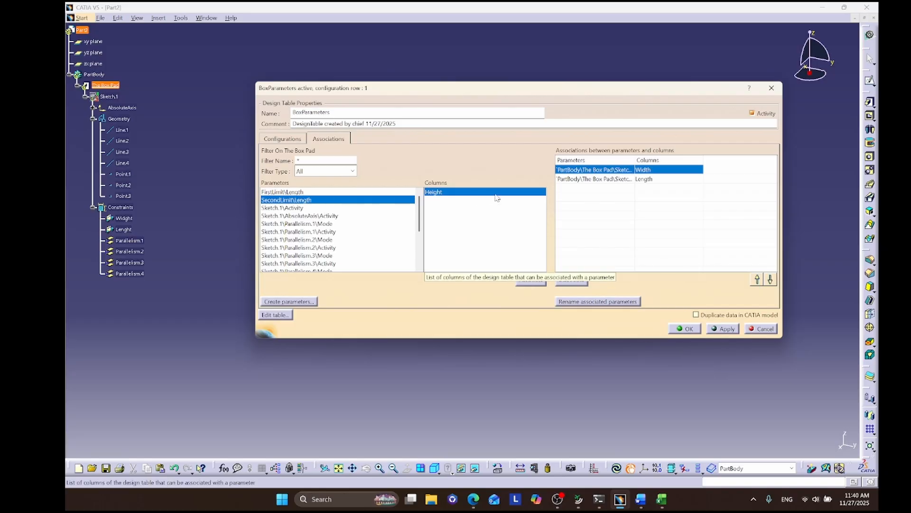
{"action": "left_click", "coordinate": [530, 280]}
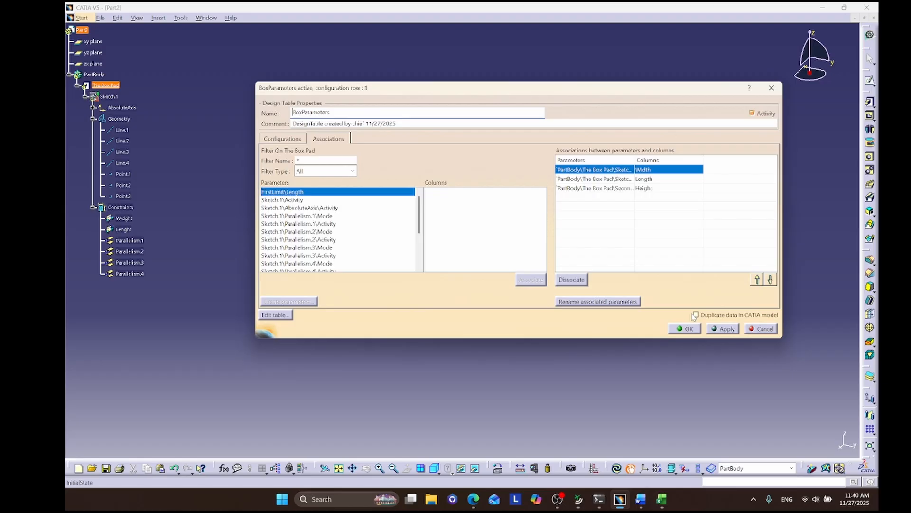
{"action": "left_click", "coordinate": [723, 331]}
{"action": "left_click", "coordinate": [690, 333]}
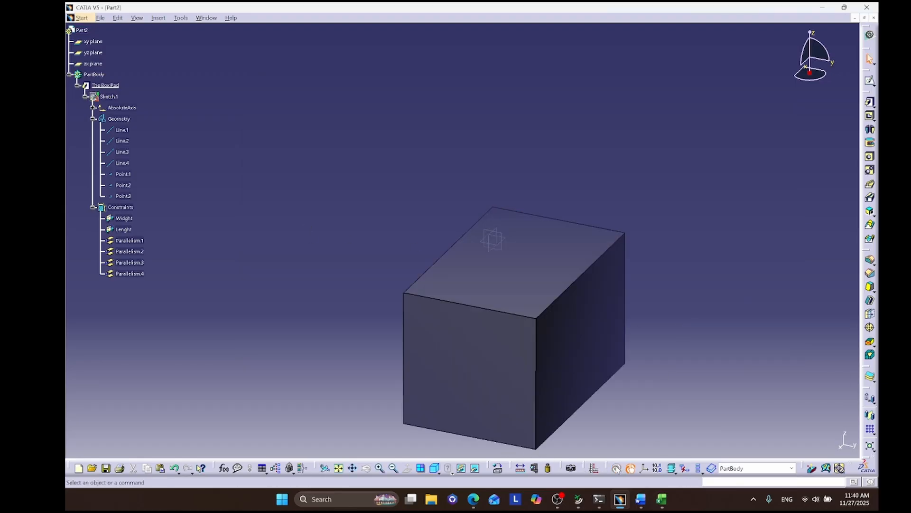
Open The Box Pad's Sketch.1 to check its dimensions, and switch to Excel to compare them with the workbook values.
{"action": "middle_click_drag", "start_coordinate": [559, 238], "coordinate": [605, 300]}
{"action": "middle_click_drag", "start_coordinate": [578, 197], "coordinate": [623, 249]}
{"action": "left_click", "coordinate": [847, 445]}
{"action": "middle_click_drag", "start_coordinate": [711, 343], "coordinate": [640, 224]}
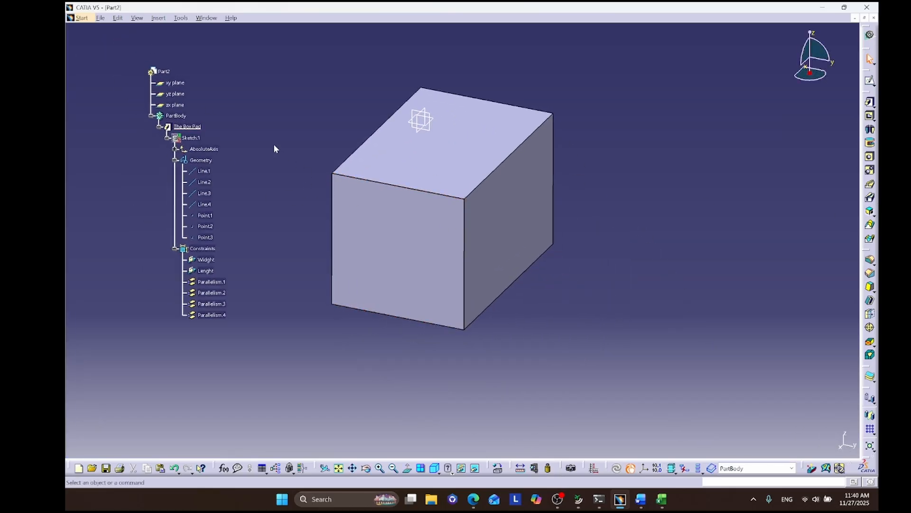
{"action": "left_click", "coordinate": [870, 81]}
{"action": "left_click", "coordinate": [193, 137]}
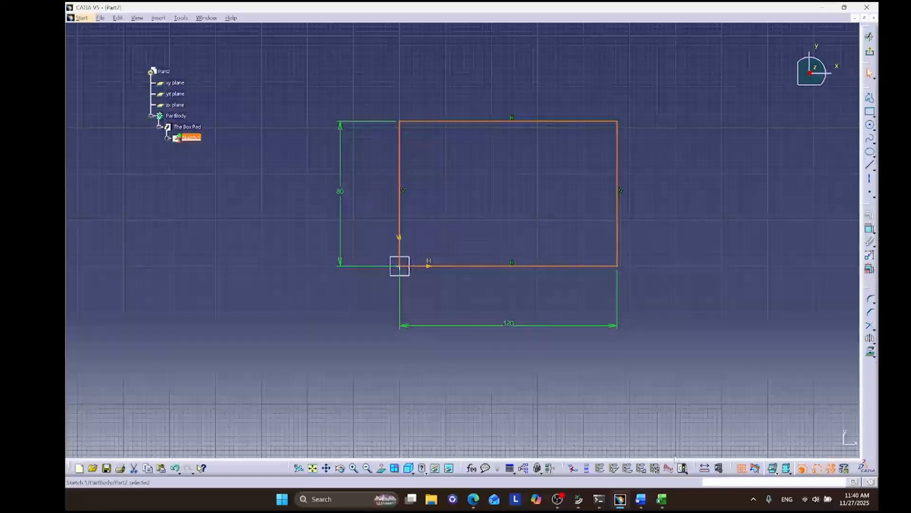
{"action": "left_click", "coordinate": [662, 499]}
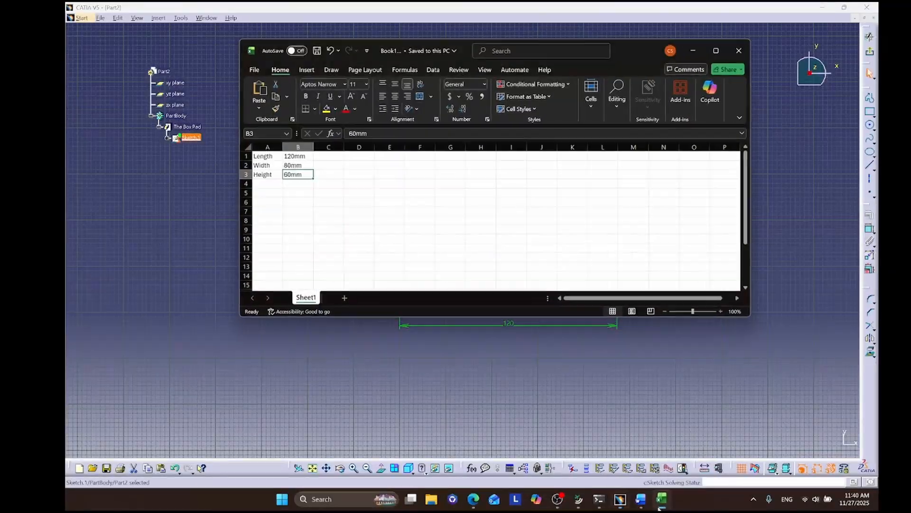
Set the Width value to 120mm in the Excel workbook and return to CATIA.
{"action": "double_click", "coordinate": [297, 175]}
{"action": "double_click", "coordinate": [296, 166]}
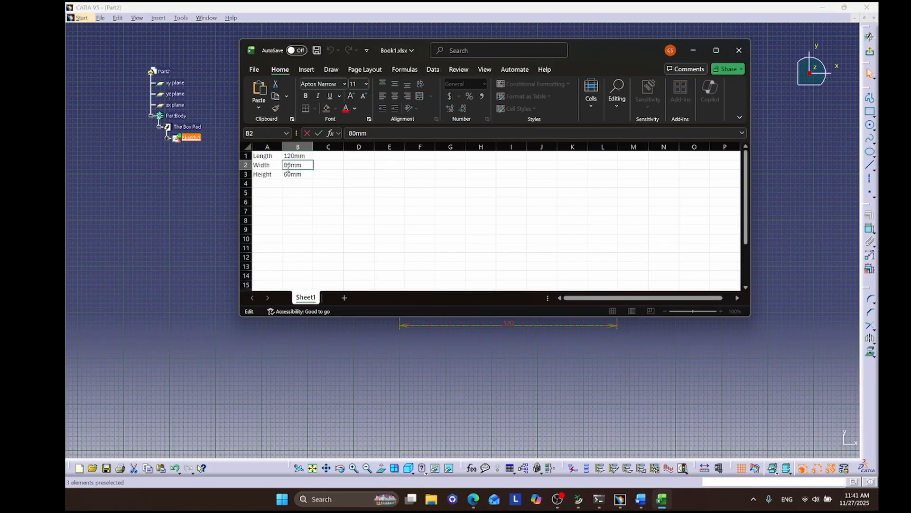
{"action": "key", "text": "BackSpace"}
{"action": "key", "text": "BackSpace"}
{"action": "type", "text": "120"}
{"action": "left_click", "coordinate": [414, 198]}
{"action": "left_click", "coordinate": [821, 193]}
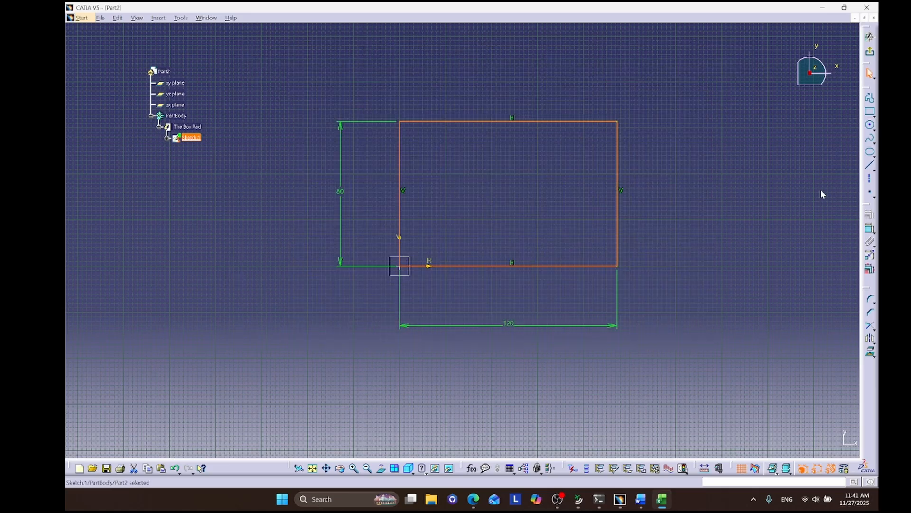
Exit Sketch.1 and return to the 3D view of the box.
{"action": "middle_click_drag", "start_coordinate": [309, 166], "coordinate": [350, 170]}
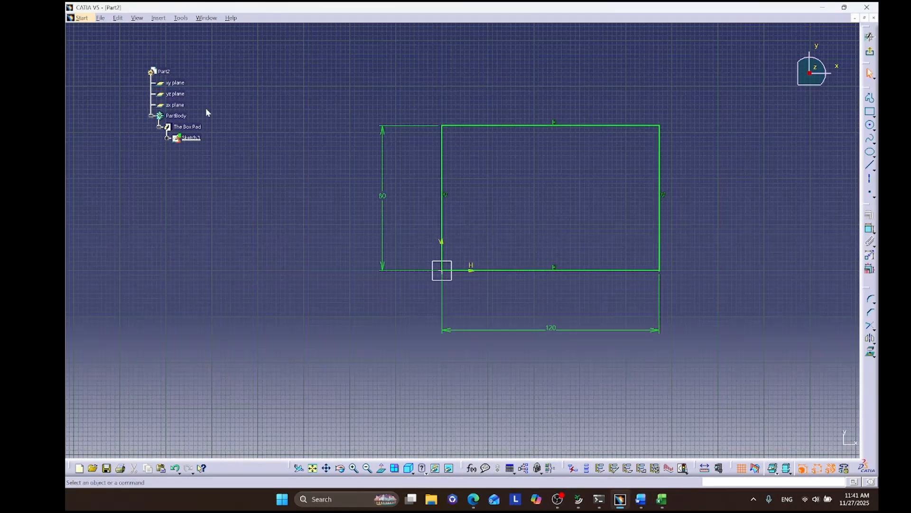
{"action": "left_click", "coordinate": [870, 36]}
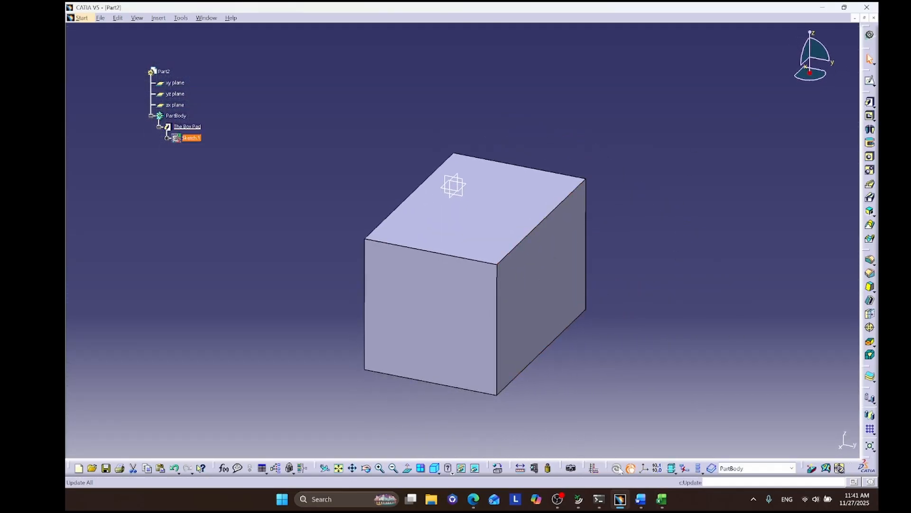
{"action": "middle_click_drag", "start_coordinate": [237, 256], "coordinate": [271, 208]}
Check the workbook in Excel, return to CATIA, dismiss the synchronization report and update the box to the changed Width.
{"action": "left_click", "coordinate": [663, 499]}
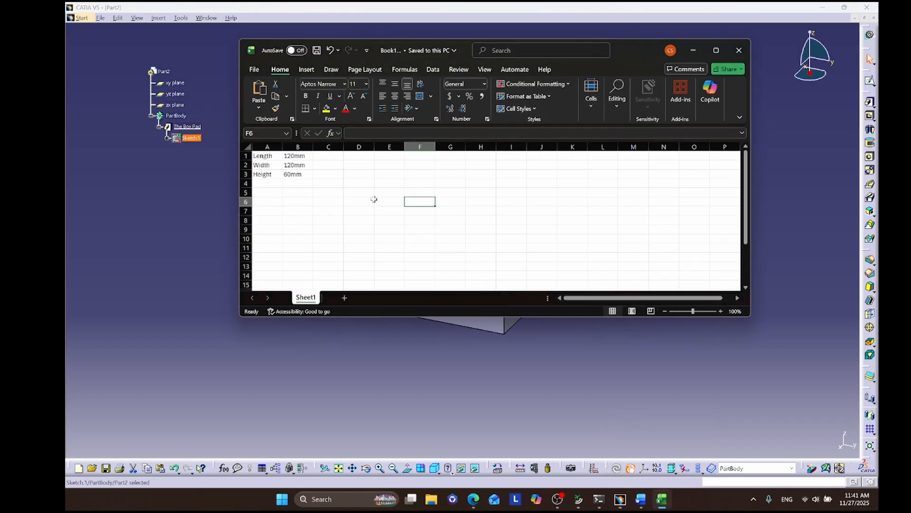
{"action": "left_click", "coordinate": [286, 346]}
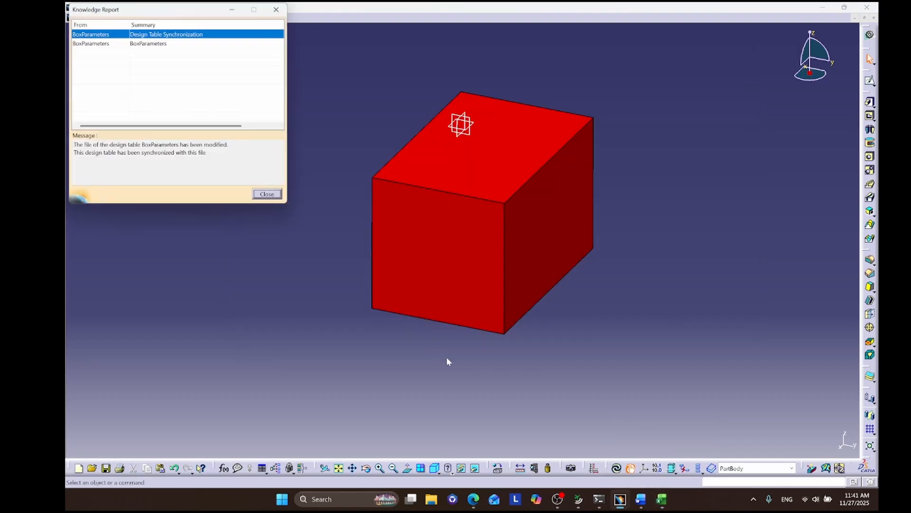
{"action": "left_click", "coordinate": [269, 195]}
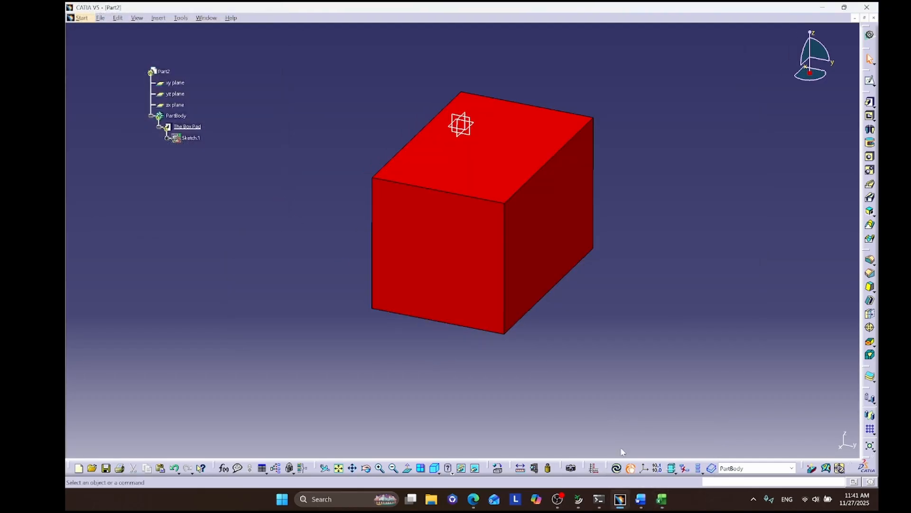
{"action": "left_click", "coordinate": [617, 469]}
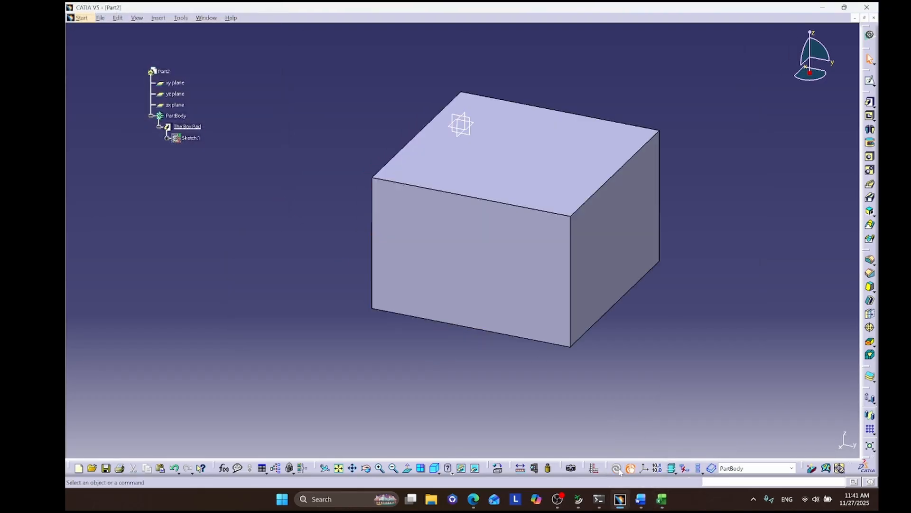
Switch to the exam PDF, read the value changes suggested in part (d), and keep it visible below the workbook.
{"action": "left_click", "coordinate": [663, 499]}
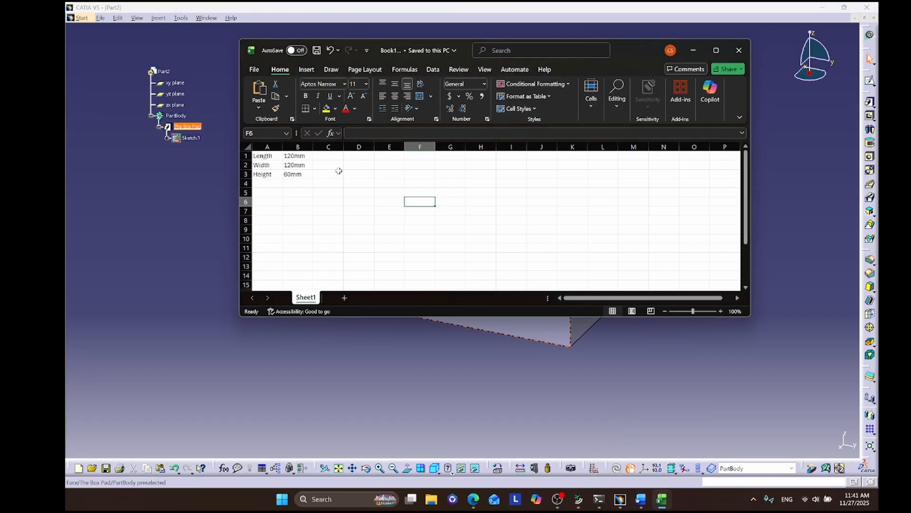
{"action": "left_click", "coordinate": [473, 499]}
{"action": "scroll", "coordinate": [412, 319], "scroll_direction": "down", "scroll_amount": 4}
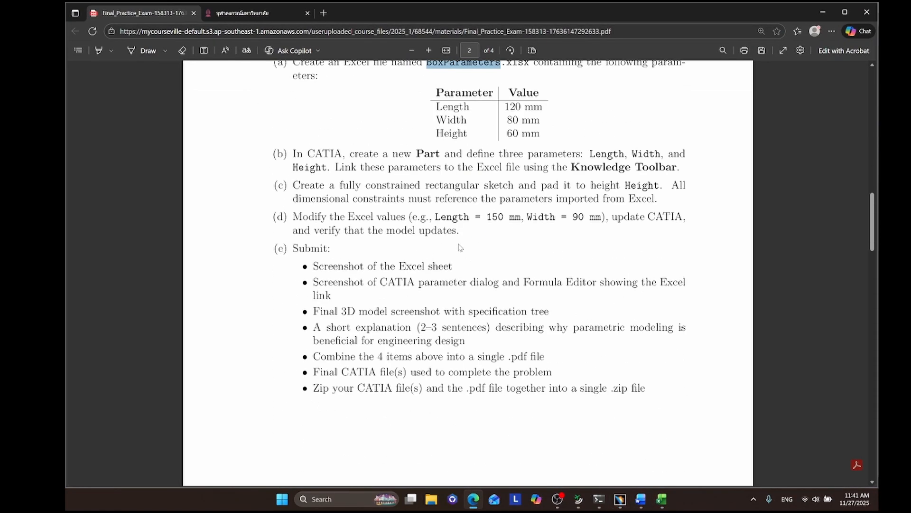
{"action": "left_click_drag", "start_coordinate": [598, 4], "coordinate": [598, 224]}
Set Length to 150mm and Width to 90mm in the Excel workbook.
{"action": "left_click", "coordinate": [297, 156]}
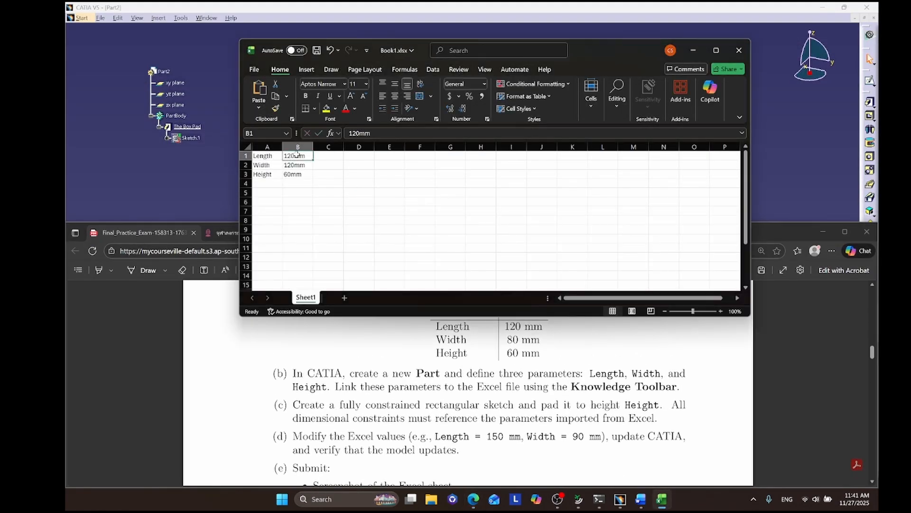
{"action": "double_click", "coordinate": [293, 156]}
{"action": "key", "text": "BackSpace"}
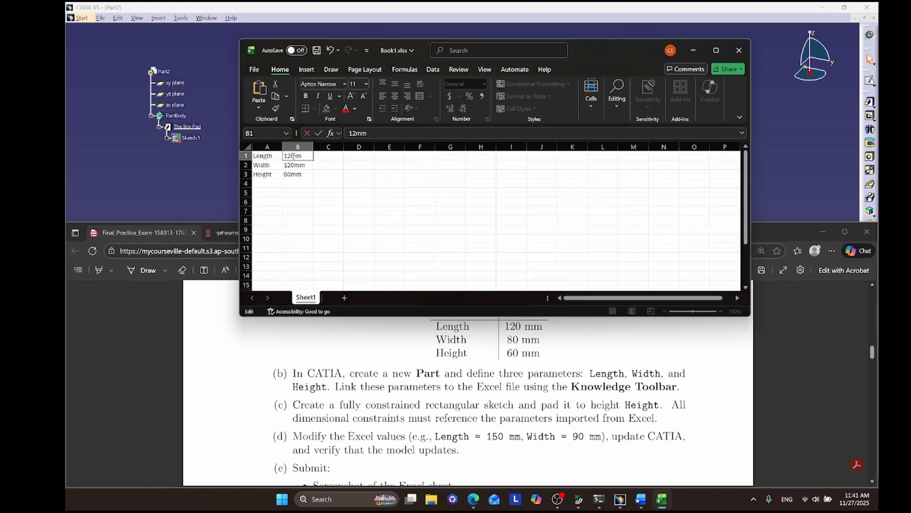
{"action": "type", "text": "50"}
{"action": "left_click", "coordinate": [291, 165]}
{"action": "double_click", "coordinate": [289, 166]}
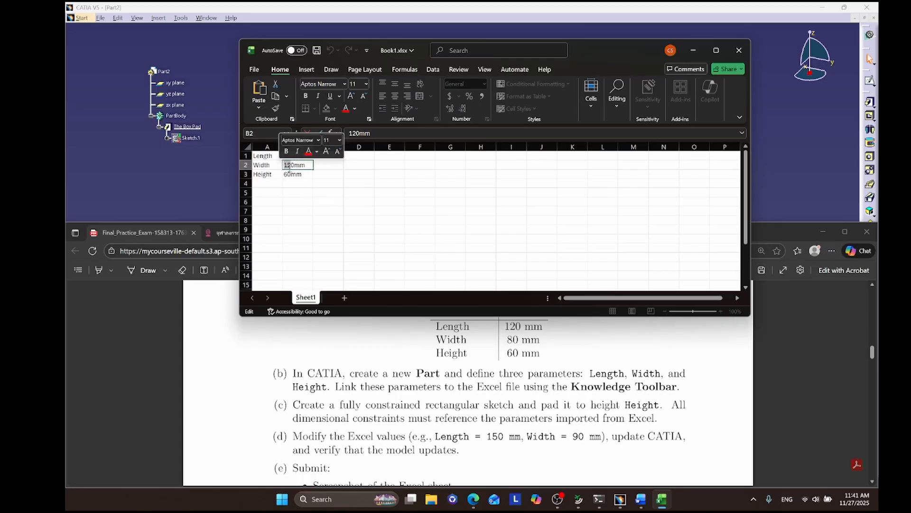
{"action": "type", "text": "9"}
Set Height to 100mm in the workbook and check part (d) of the exam PDF again.
{"action": "double_click", "coordinate": [289, 175]}
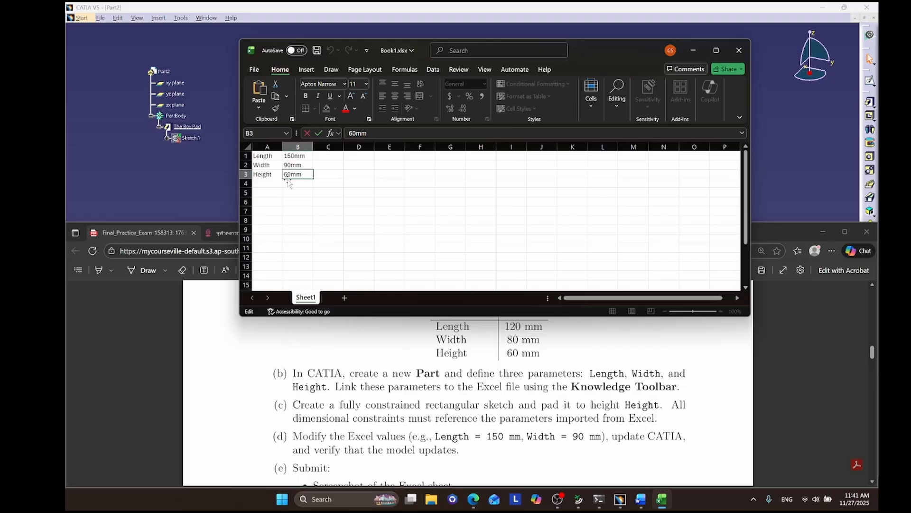
{"action": "key", "text": "BackSpace"}
{"action": "type", "text": "10"}
{"action": "scroll", "coordinate": [570, 341], "scroll_direction": "down", "scroll_amount": 1}
{"action": "left_click", "coordinate": [506, 413]}
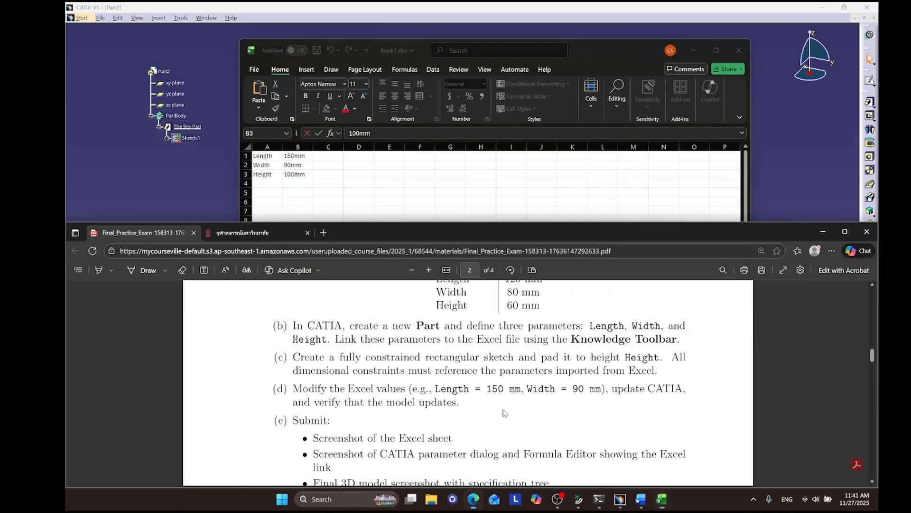
{"action": "left_click", "coordinate": [401, 154]}
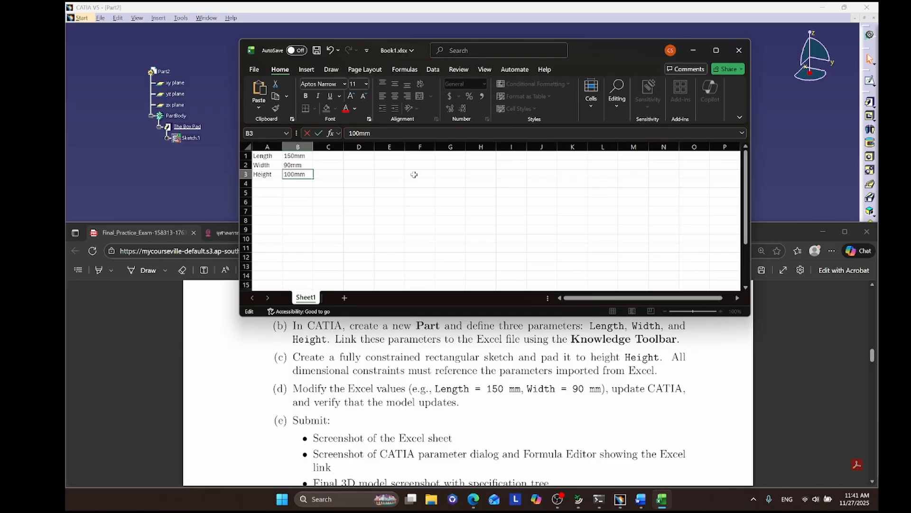
Save the workbook, return to CATIA, dismiss the design table report and update the box with the new dimensions.
{"action": "key", "text": "ctrl+s"}
{"action": "left_click", "coordinate": [780, 129]}
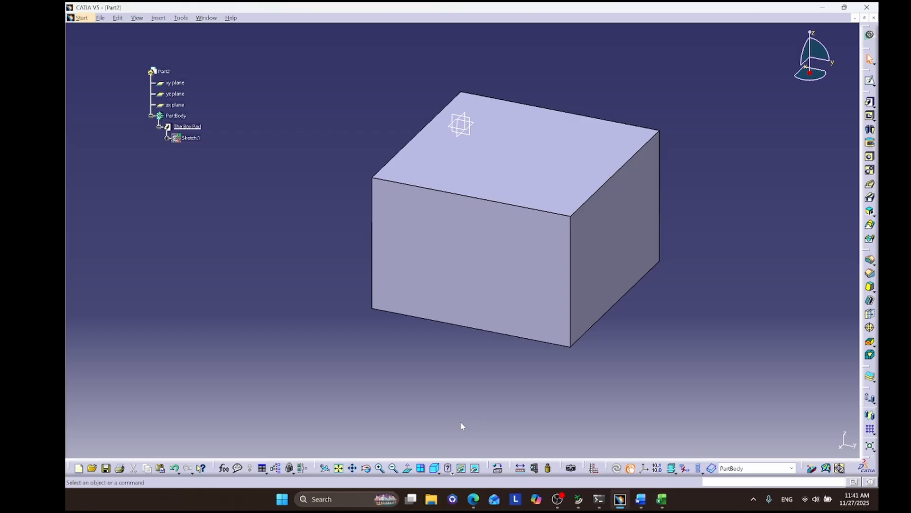
{"action": "mouse_move", "coordinate": [568, 500]}
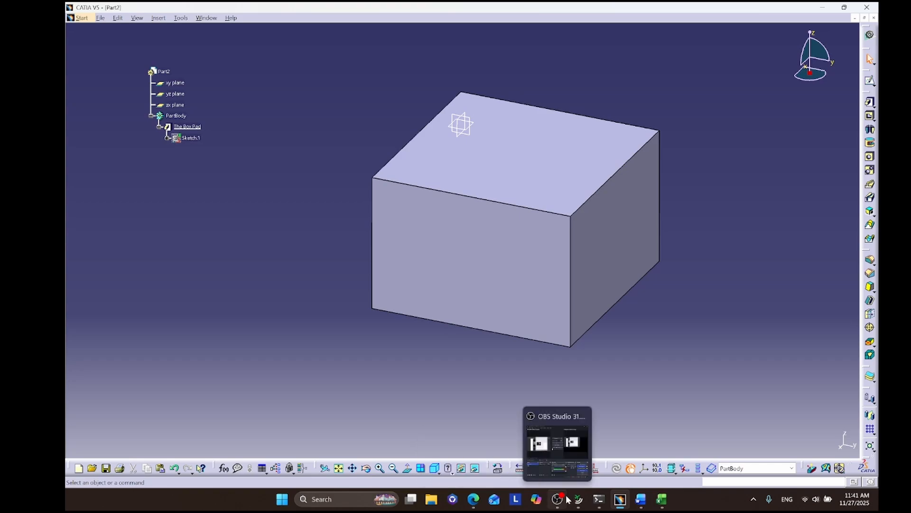
{"action": "left_click", "coordinate": [268, 196]}
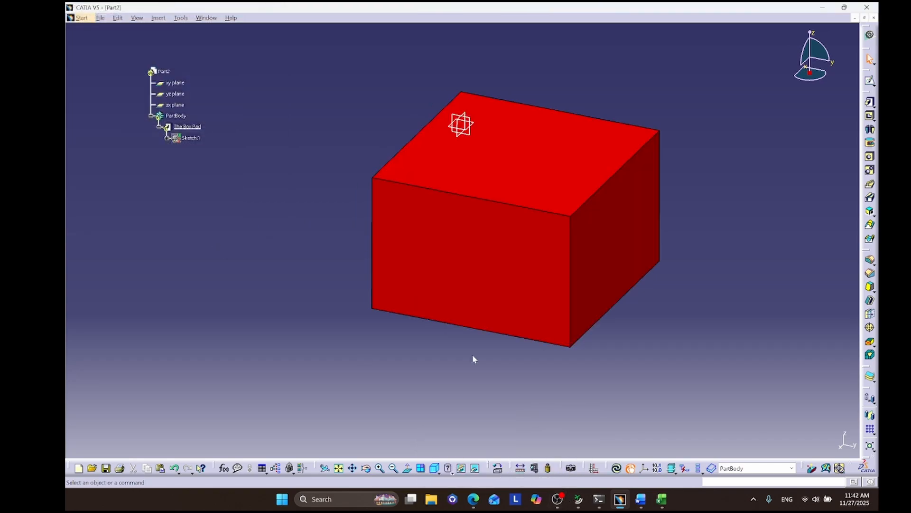
{"action": "left_click", "coordinate": [616, 466]}
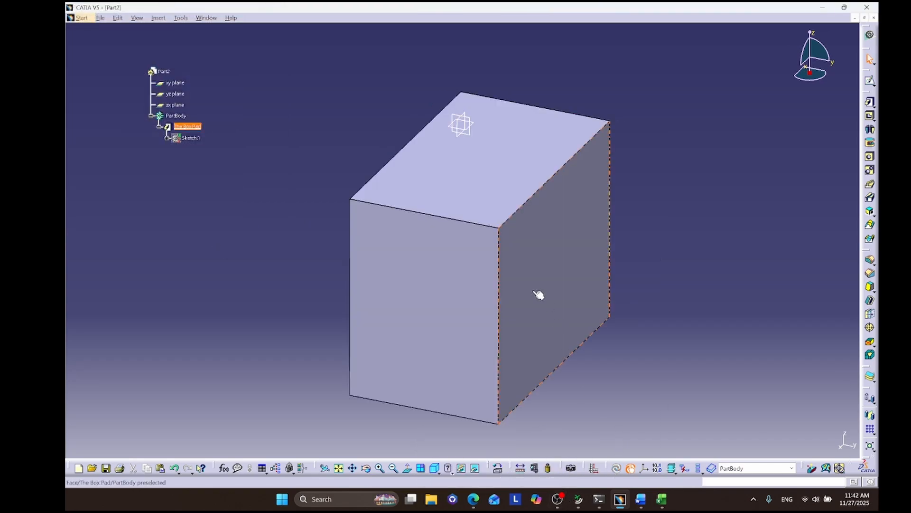
{"action": "middle_click_drag", "start_coordinate": [586, 323], "coordinate": [571, 278]}
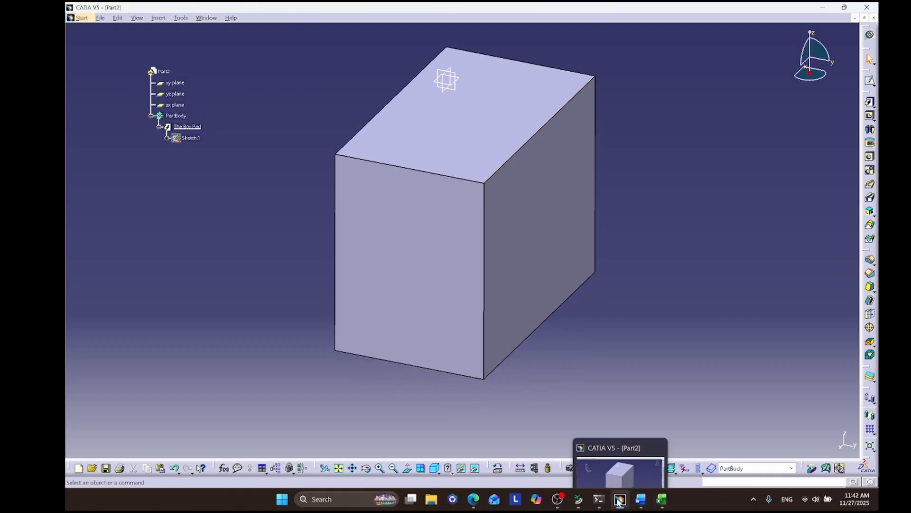
Try to set the First Limit length of The Box Pad to 0mm and preview the result.
{"action": "double_click", "coordinate": [194, 131]}
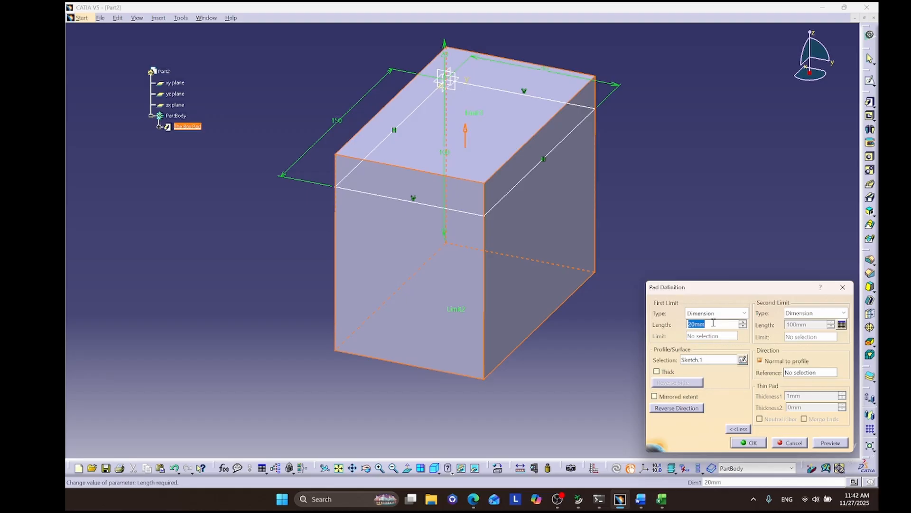
{"action": "type", "text": "0"}
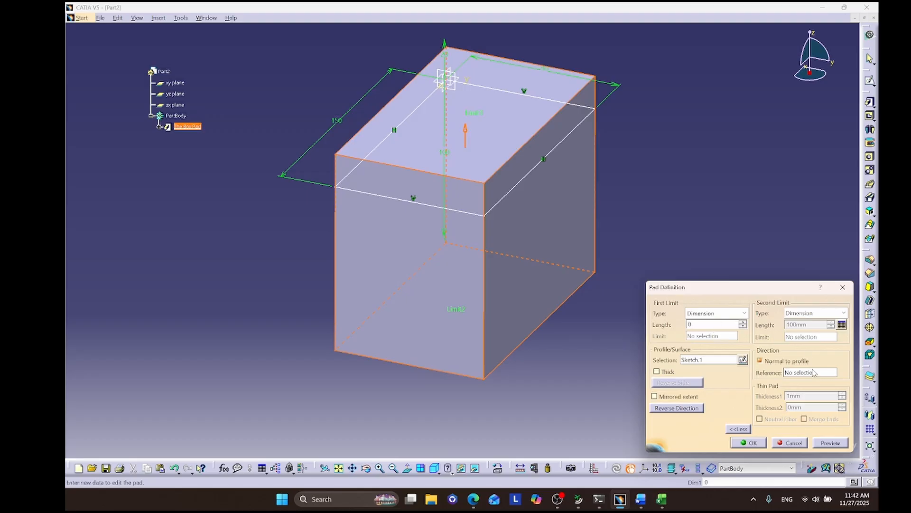
{"action": "left_click", "coordinate": [830, 443]}
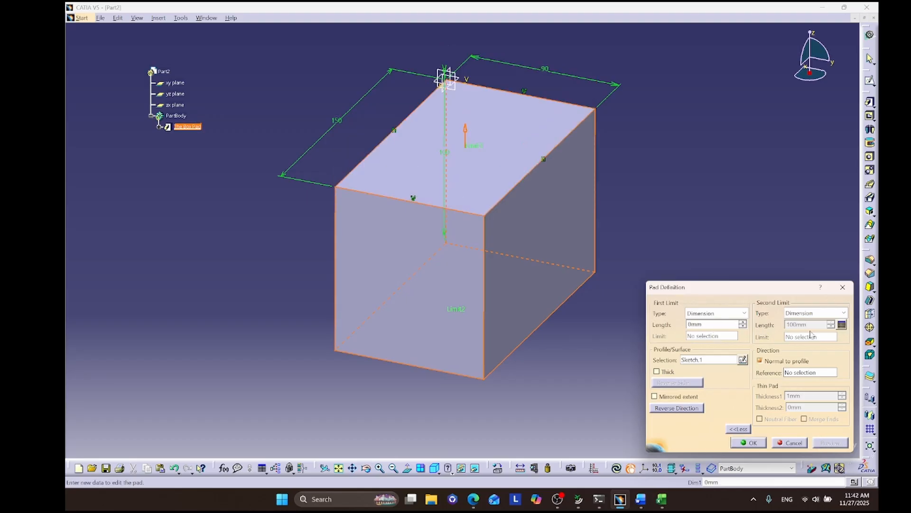
{"action": "mouse_move", "coordinate": [641, 502]}
{"action": "left_click", "coordinate": [277, 469]}
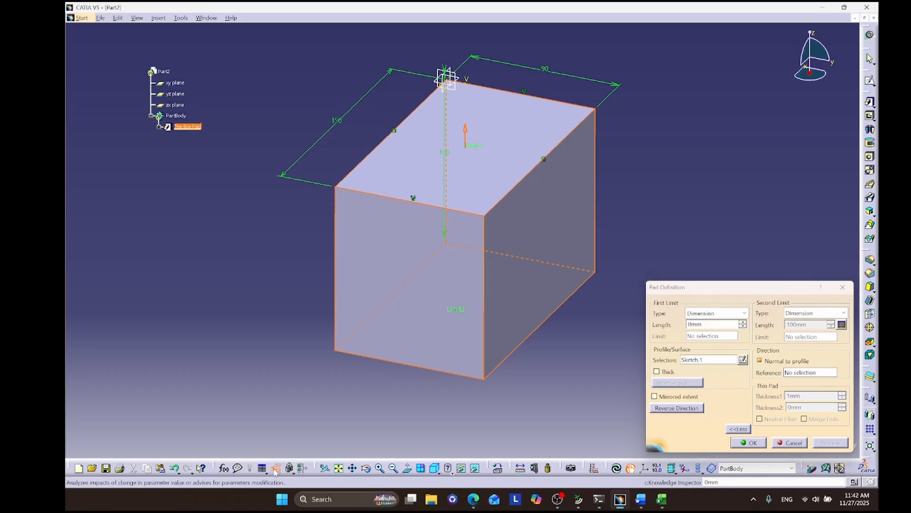
{"action": "left_click", "coordinate": [236, 178]}
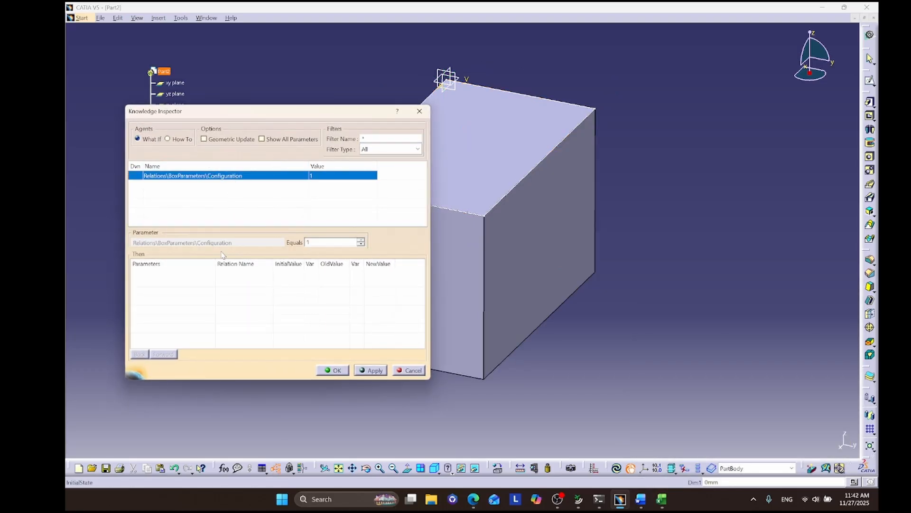
{"action": "left_click", "coordinate": [409, 370]}
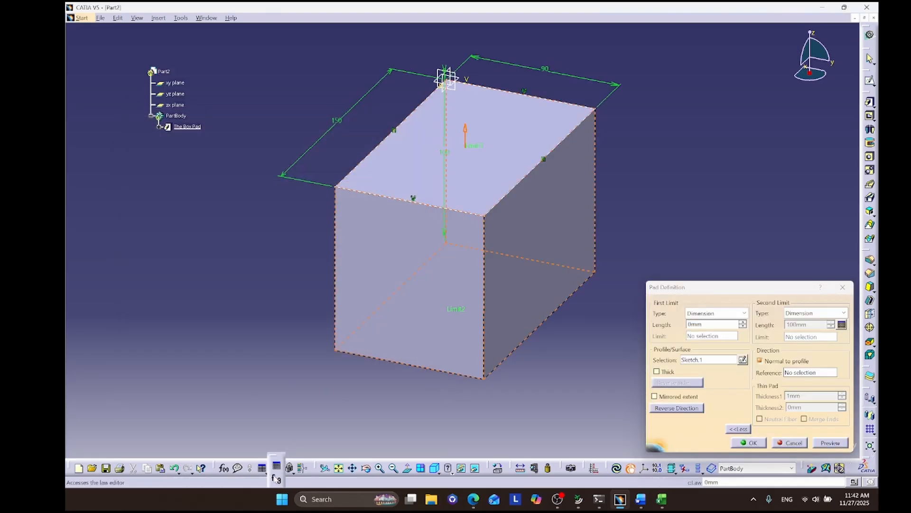
{"action": "left_click", "coordinate": [277, 466]}
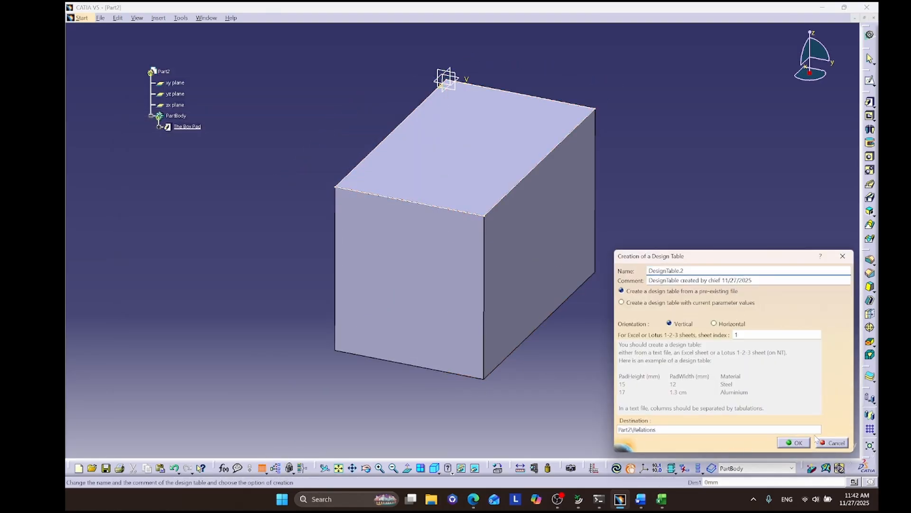
{"action": "left_click", "coordinate": [818, 441]}
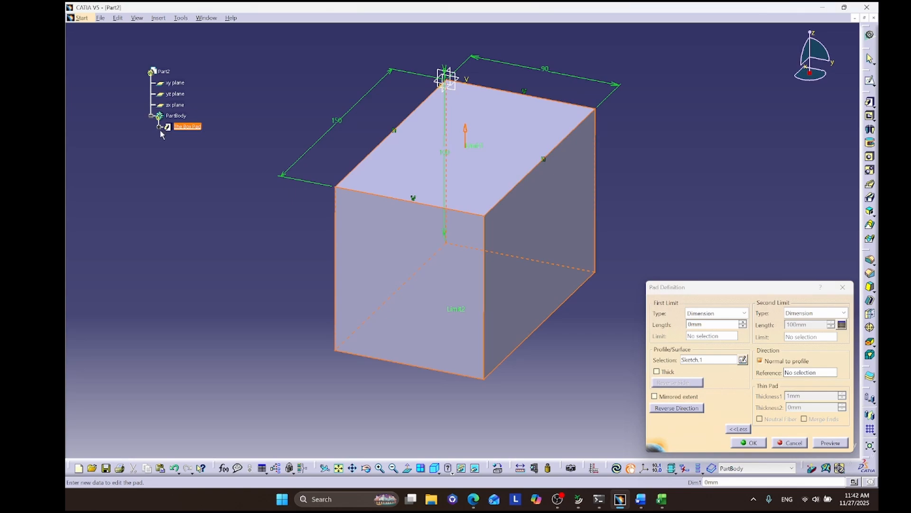
{"action": "key", "text": "Return"}
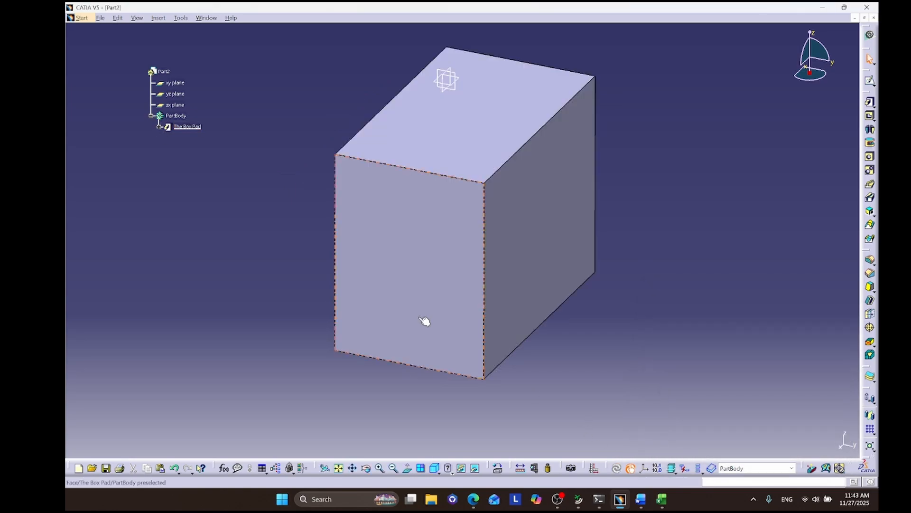
Set the First Limit length of The Box Pad to 0mm, preview and confirm it, and reopen the pad definition to check it.
{"action": "left_click", "coordinate": [158, 127]}
{"action": "double_click", "coordinate": [185, 127]}
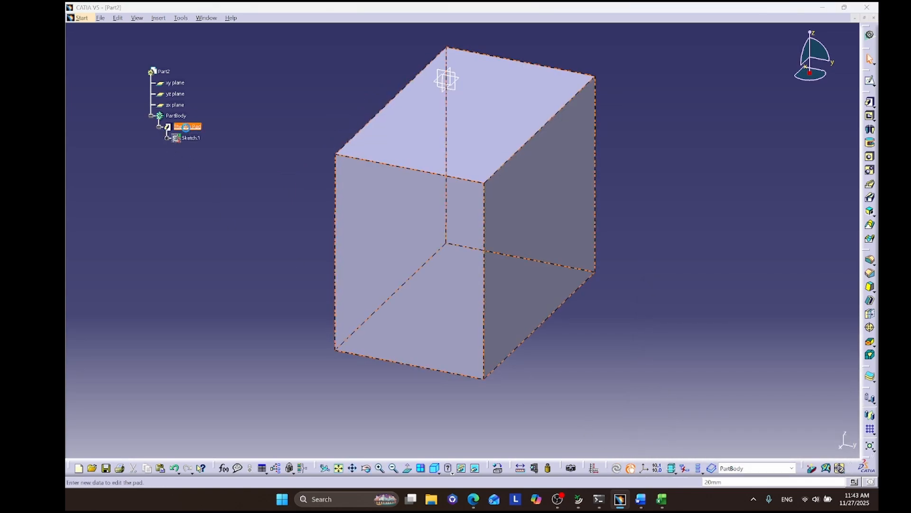
{"action": "type", "text": "0"}
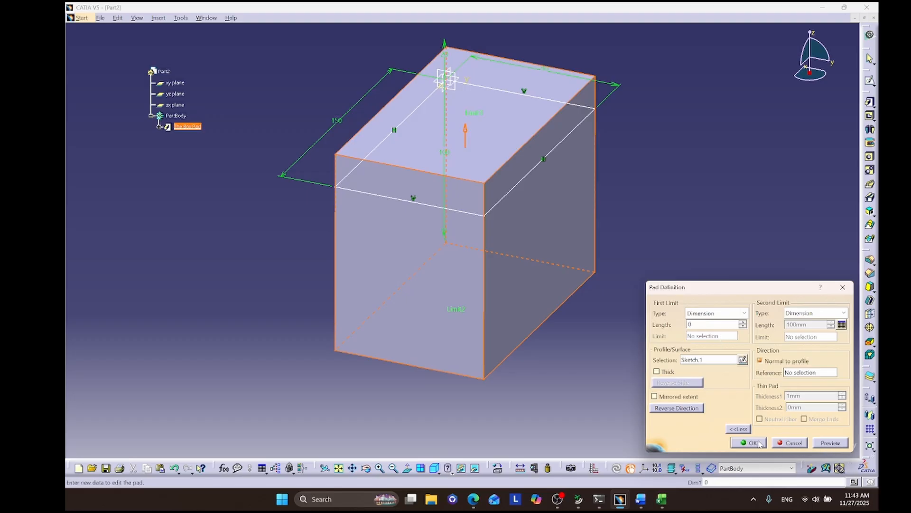
{"action": "left_click", "coordinate": [829, 441]}
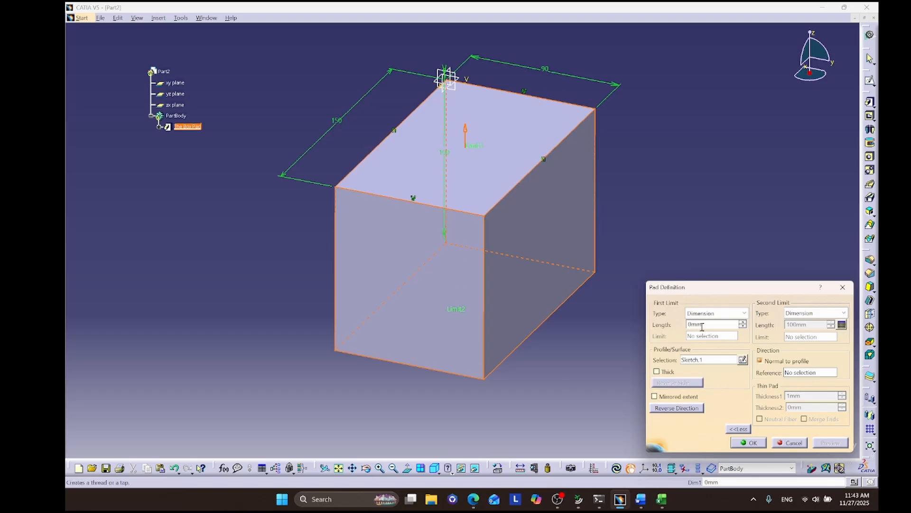
{"action": "left_click", "coordinate": [749, 442]}
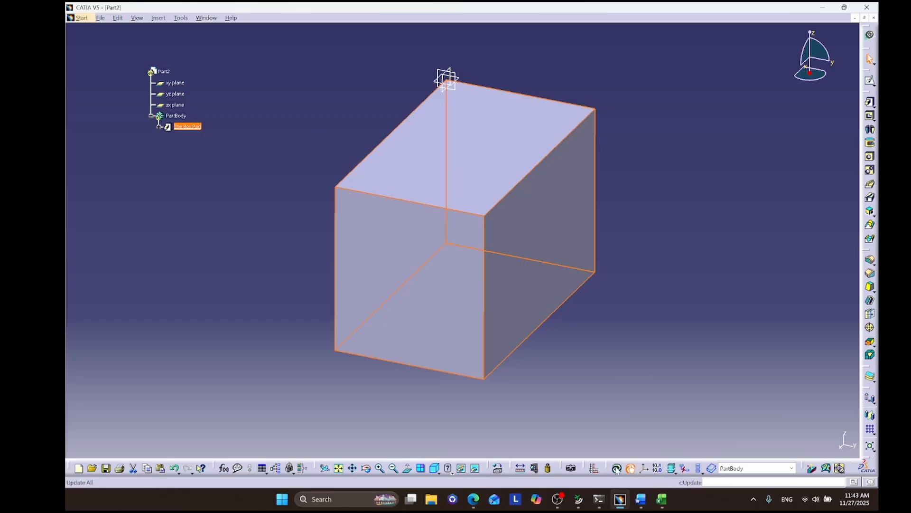
{"action": "double_click", "coordinate": [185, 127]}
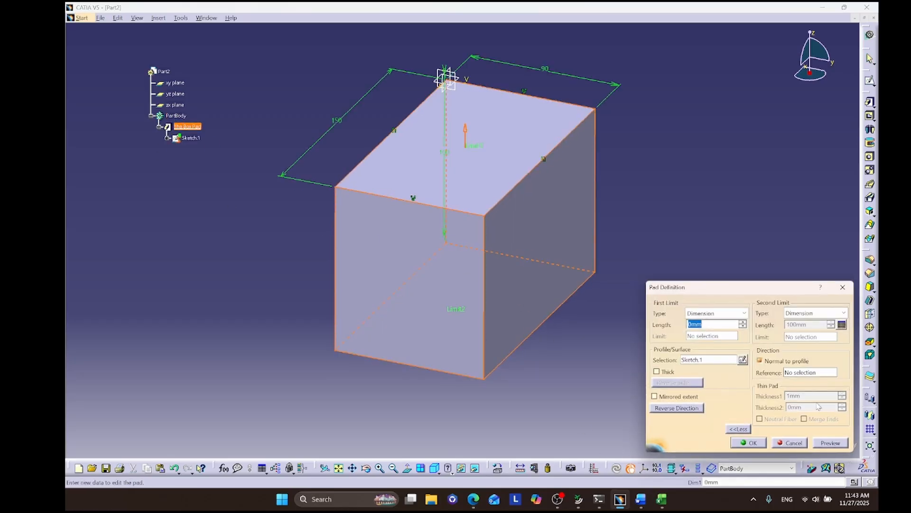
Confirm the pad definition, switch to the exam PDF in the browser and read problem 2 on material assignment and mass properties.
{"action": "left_click", "coordinate": [748, 443]}
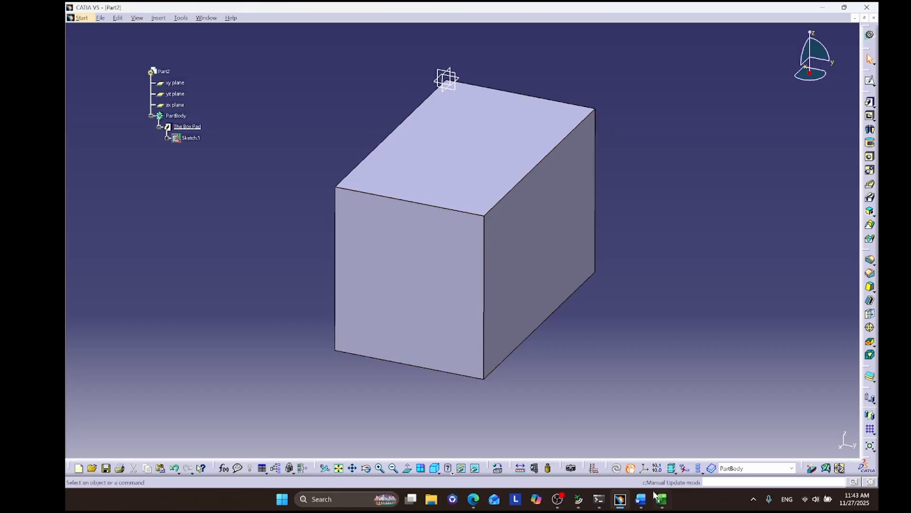
{"action": "left_click", "coordinate": [474, 498]}
{"action": "scroll", "coordinate": [486, 285], "scroll_direction": "down", "scroll_amount": 5}
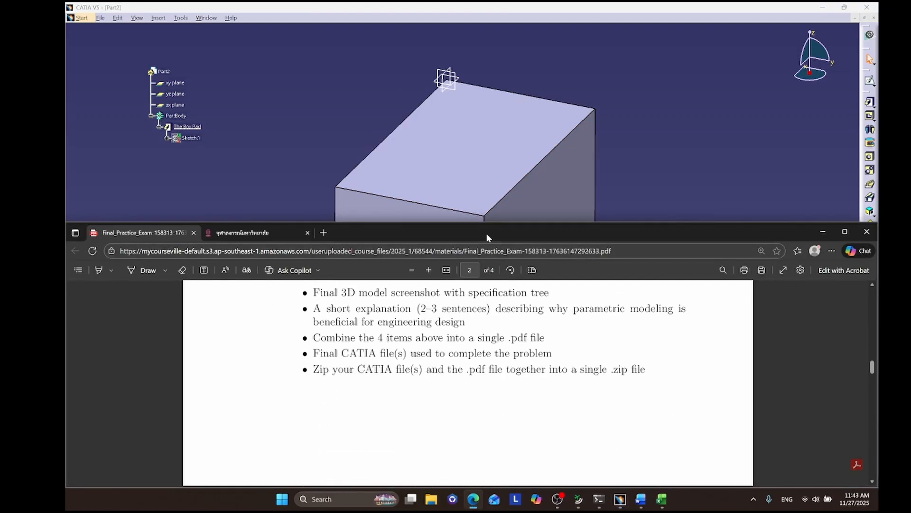
{"action": "left_click_drag", "start_coordinate": [474, 173], "coordinate": [474, 4]}
{"action": "scroll", "coordinate": [470, 294], "scroll_direction": "down", "scroll_amount": 2}
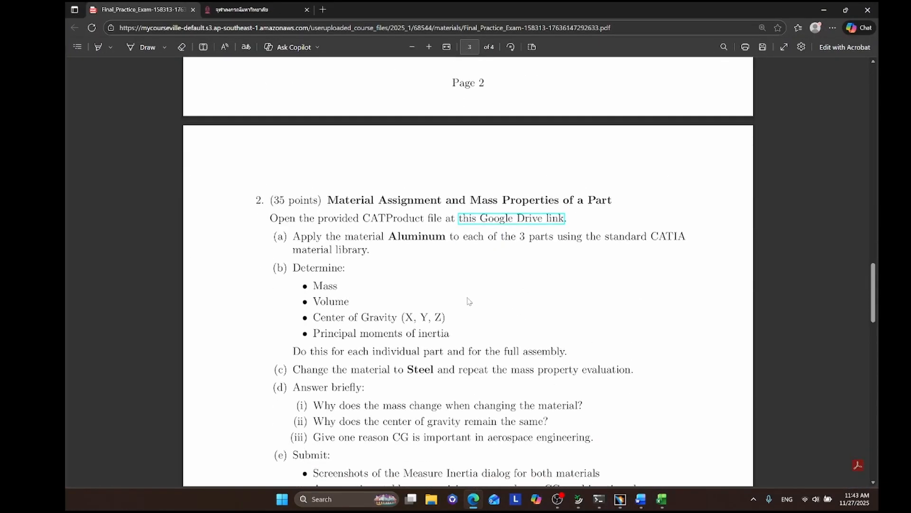
{"action": "scroll", "coordinate": [466, 299], "scroll_direction": "down", "scroll_amount": 1}
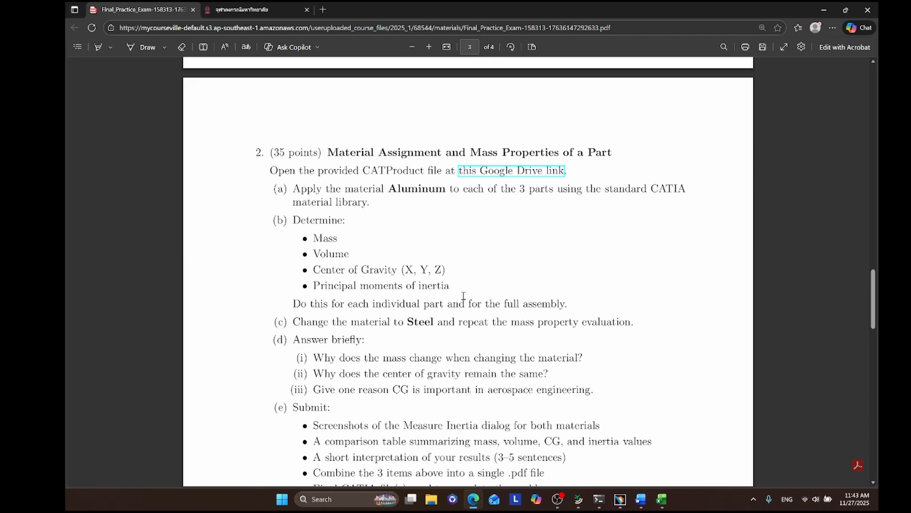
Open the Google Drive folder linked in problem 2 that holds Assembly_01.CATProduct and the CRIC model files.
{"action": "left_click", "coordinate": [509, 173]}
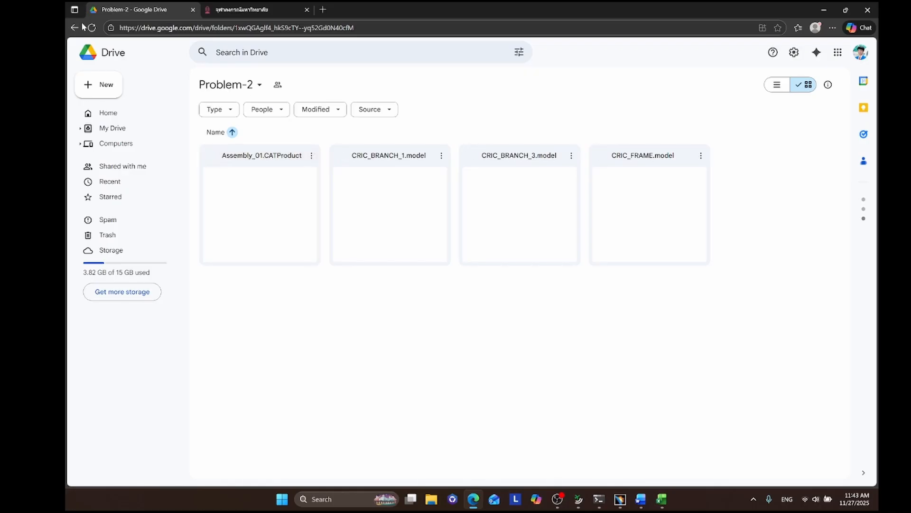
{"action": "mouse_move", "coordinate": [558, 499]}
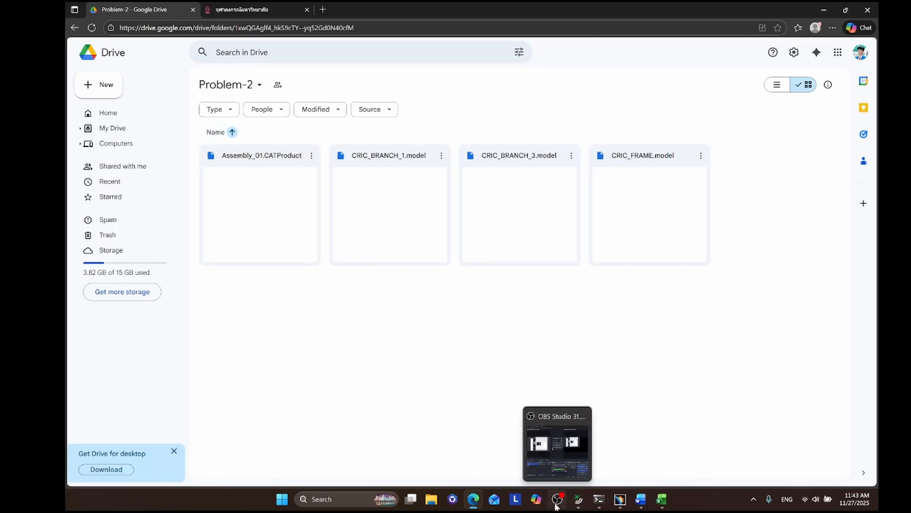
{"action": "left_click", "coordinate": [558, 451]}
{"action": "left_click", "coordinate": [765, 405]}
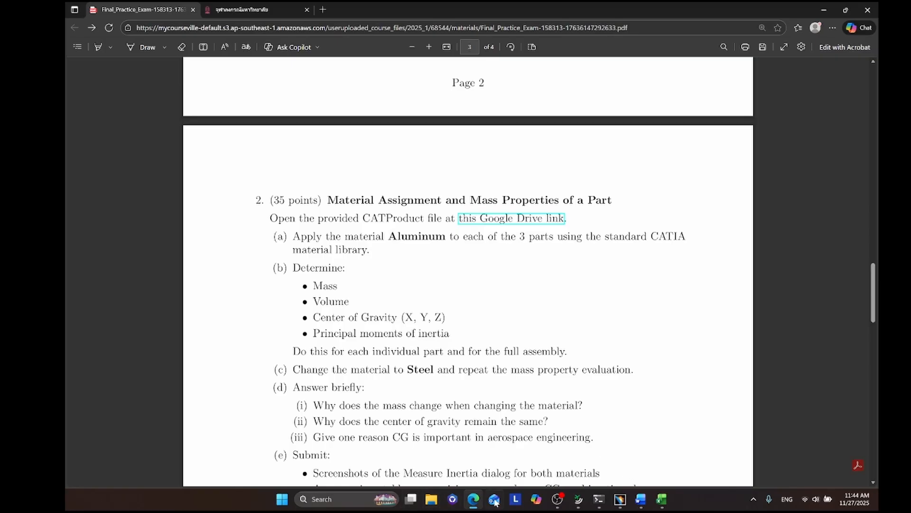
Switch to CATIA, open Assembly_01.CATProduct from the Downloads folder and bring up the Desk to relocate its missing parts.
{"action": "left_click", "coordinate": [620, 499]}
{"action": "left_click", "coordinate": [101, 18]}
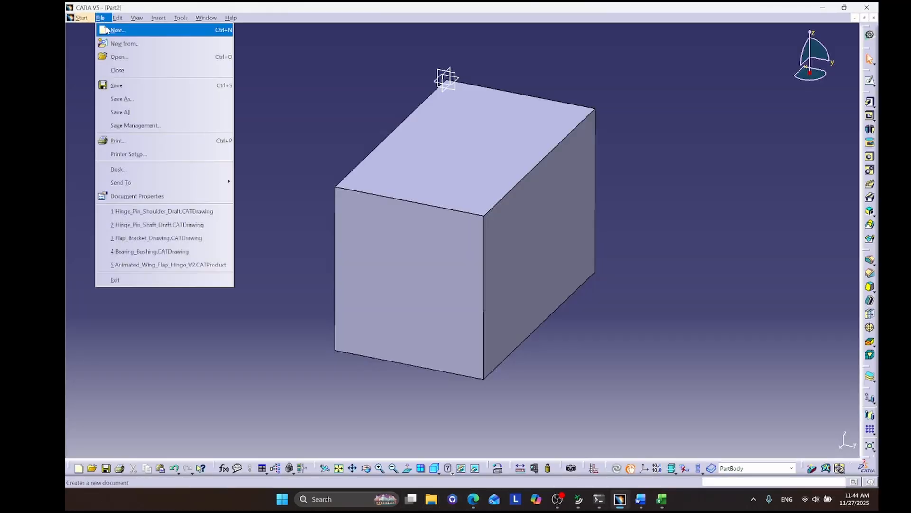
{"action": "left_click", "coordinate": [119, 55]}
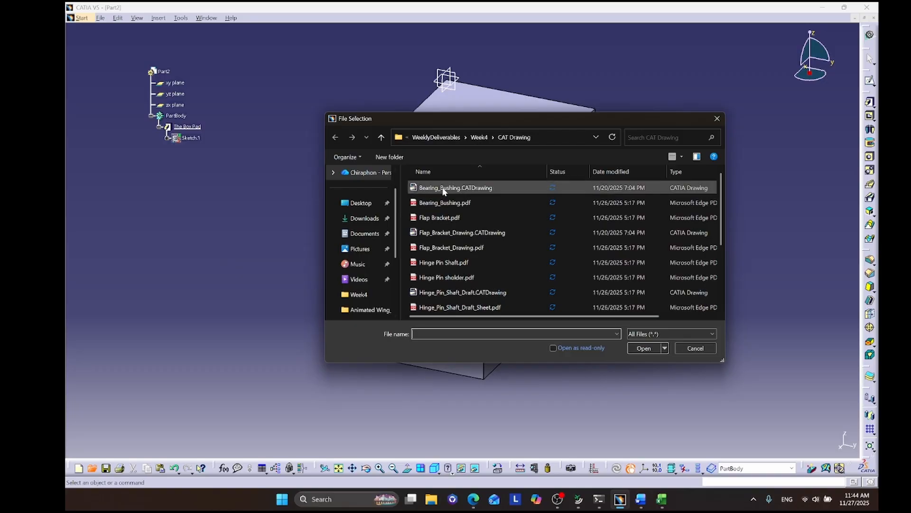
{"action": "left_click", "coordinate": [366, 218]}
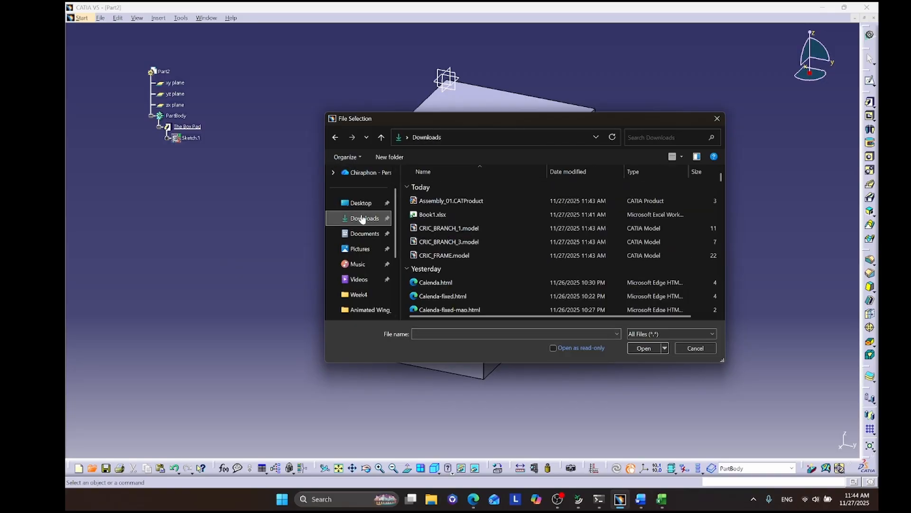
{"action": "double_click", "coordinate": [438, 202]}
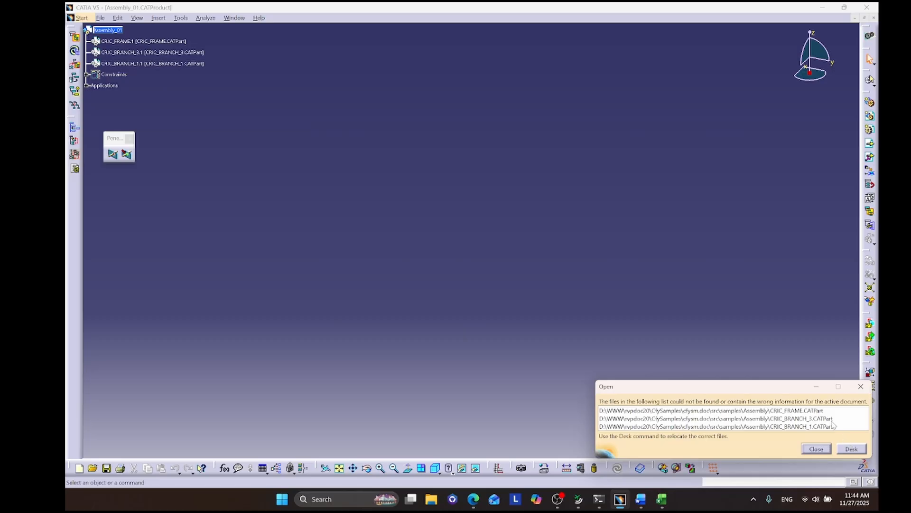
{"action": "left_click", "coordinate": [852, 449]}
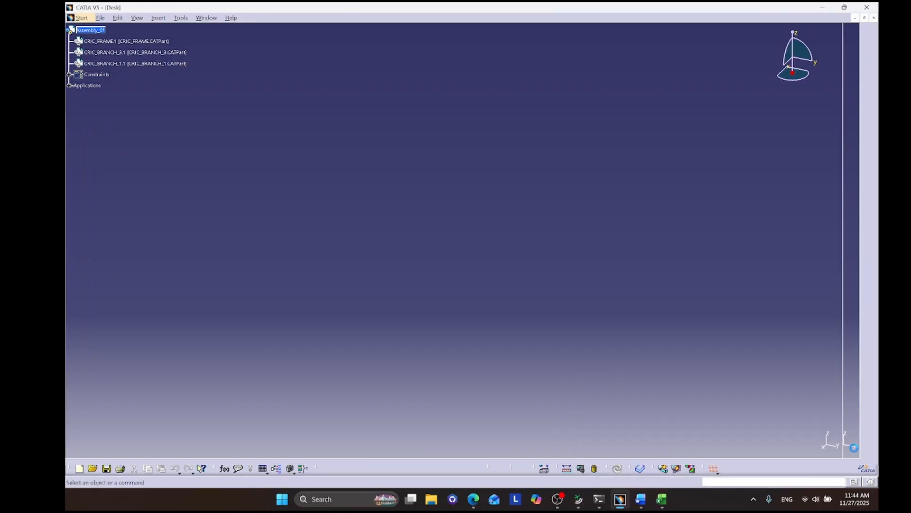
Try to unload Part2.CATPart from the Desk.
{"action": "scroll", "coordinate": [179, 261], "scroll_direction": "up", "scroll_amount": 2}
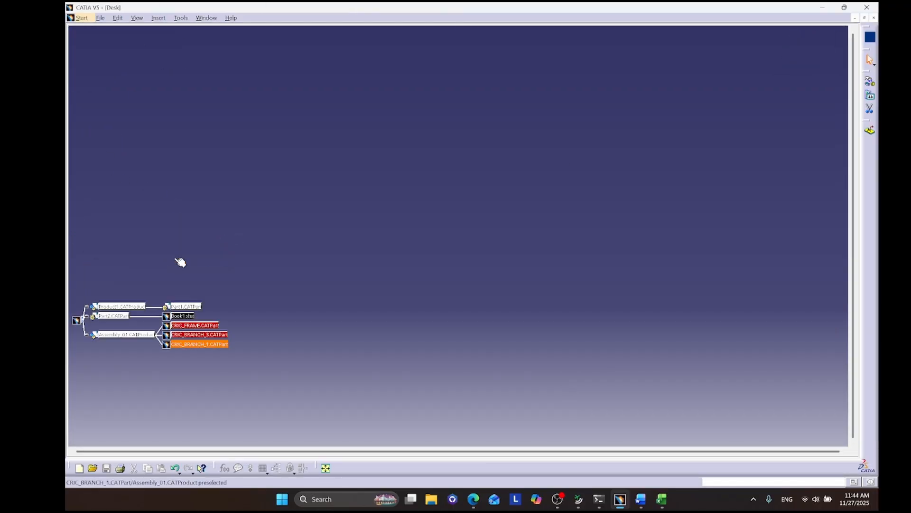
{"action": "scroll", "coordinate": [179, 261], "scroll_direction": "down", "scroll_amount": 1}
{"action": "scroll", "coordinate": [124, 301], "scroll_direction": "up", "scroll_amount": 2, "text": "ctrl"}
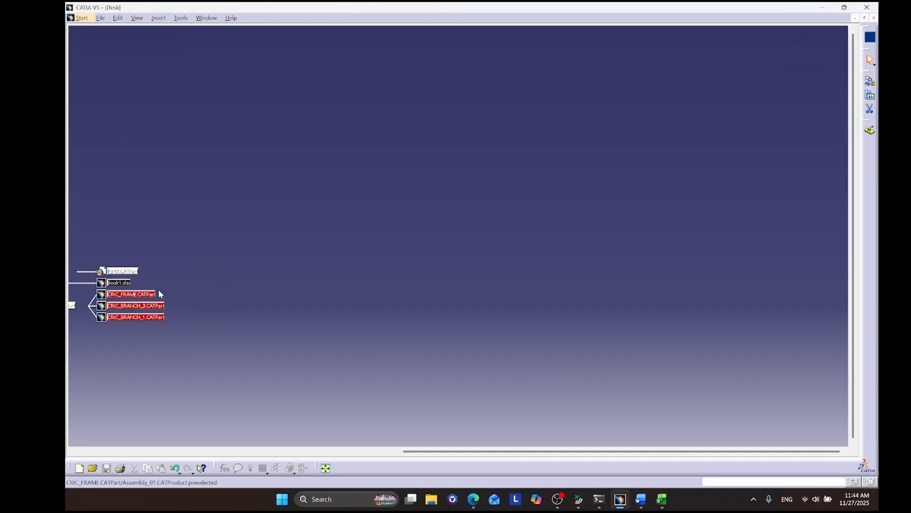
{"action": "middle_click_drag", "start_coordinate": [158, 290], "coordinate": [371, 256]}
{"action": "scroll", "coordinate": [195, 279], "scroll_direction": "up", "scroll_amount": 3, "text": "ctrl"}
{"action": "middle_click_drag", "start_coordinate": [194, 278], "coordinate": [247, 273]}
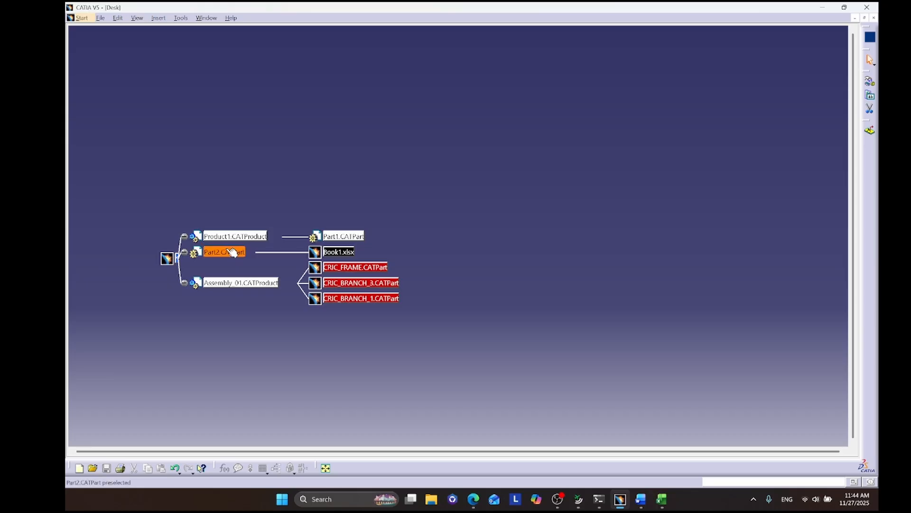
{"action": "right_click", "coordinate": [227, 248]}
{"action": "left_click", "coordinate": [256, 320]}
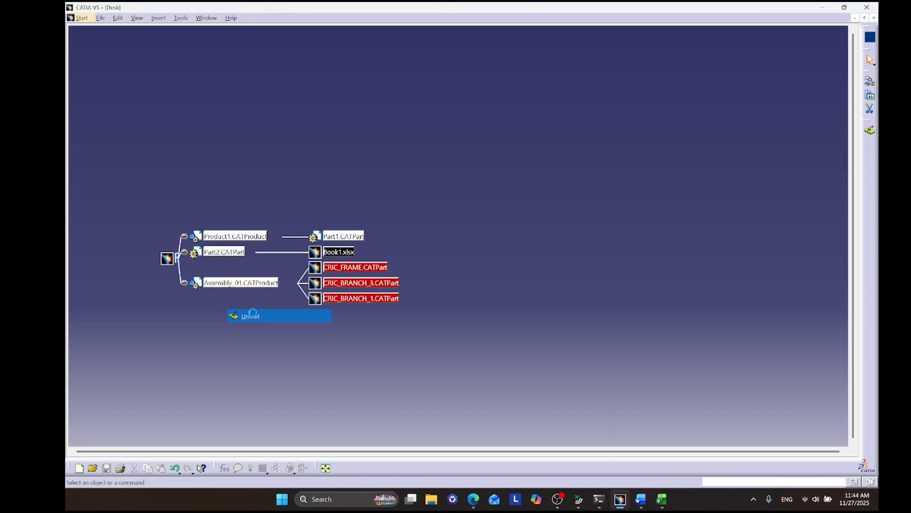
{"action": "left_click", "coordinate": [834, 442]}
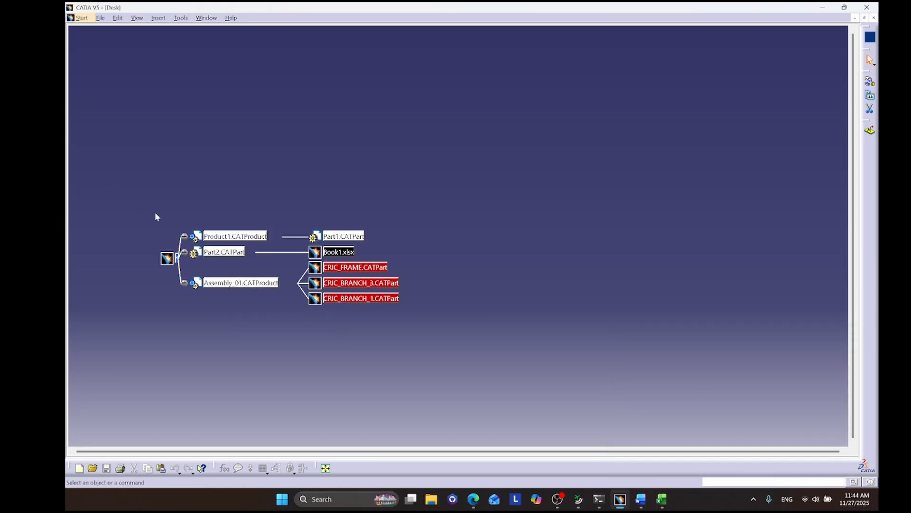
Collapse the Product1.CATProduct and Part2.CATPart branches in the Desk.
{"action": "right_click", "coordinate": [212, 236]}
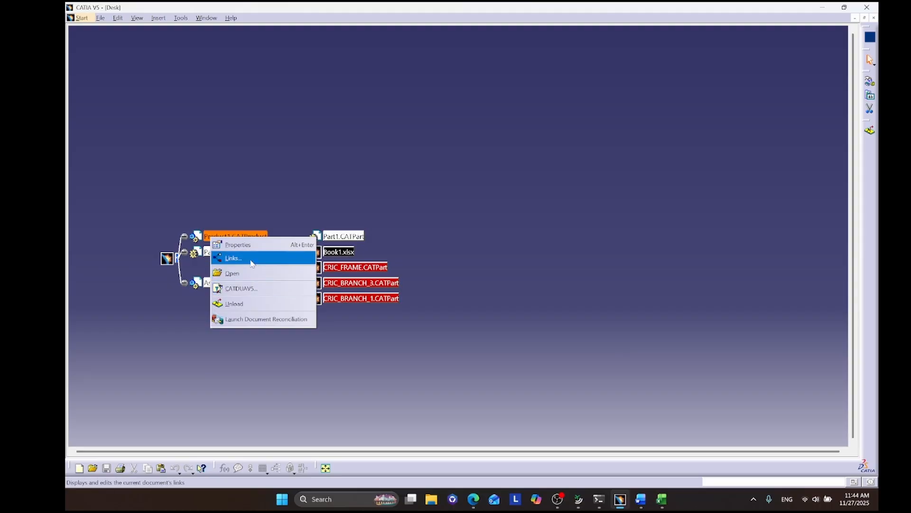
{"action": "left_click", "coordinate": [241, 288]}
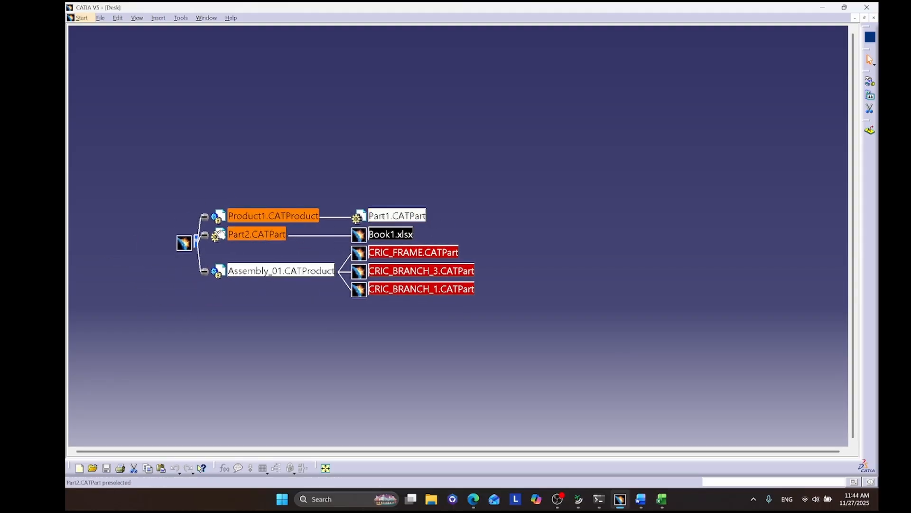
{"action": "left_click", "coordinate": [204, 235]}
{"action": "left_click", "coordinate": [204, 216]}
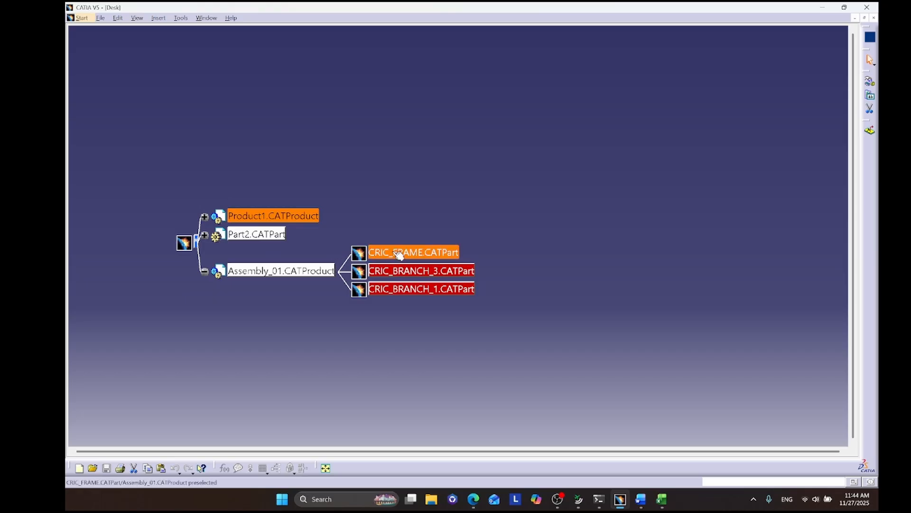
{"action": "left_click", "coordinate": [455, 215]}
Start locating a file for the missing CRIC_FRAME.CATPart and browse to the Downloads folder.
{"action": "left_click", "coordinate": [428, 259]}
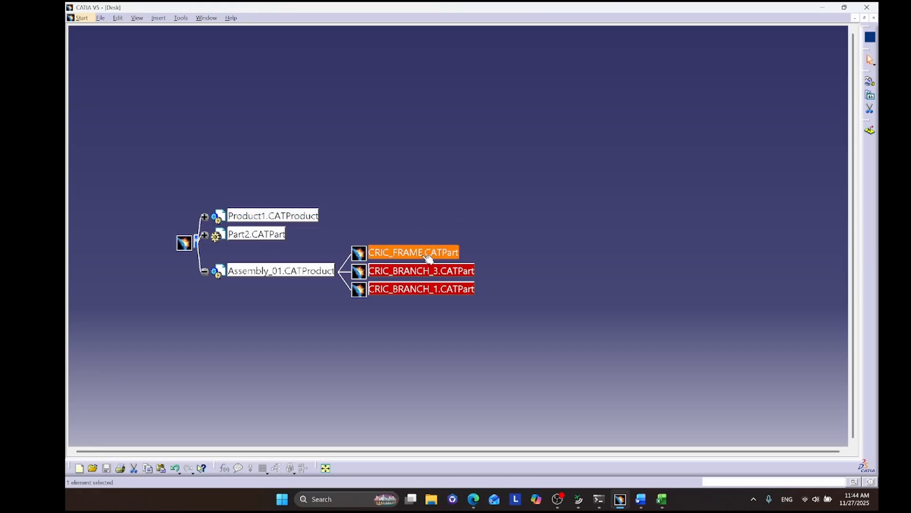
{"action": "right_click", "coordinate": [423, 256]}
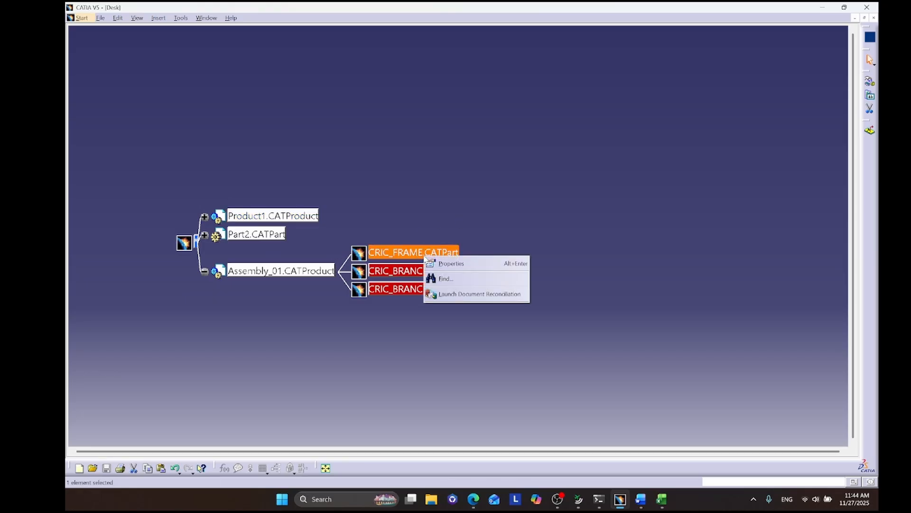
{"action": "left_click", "coordinate": [448, 280]}
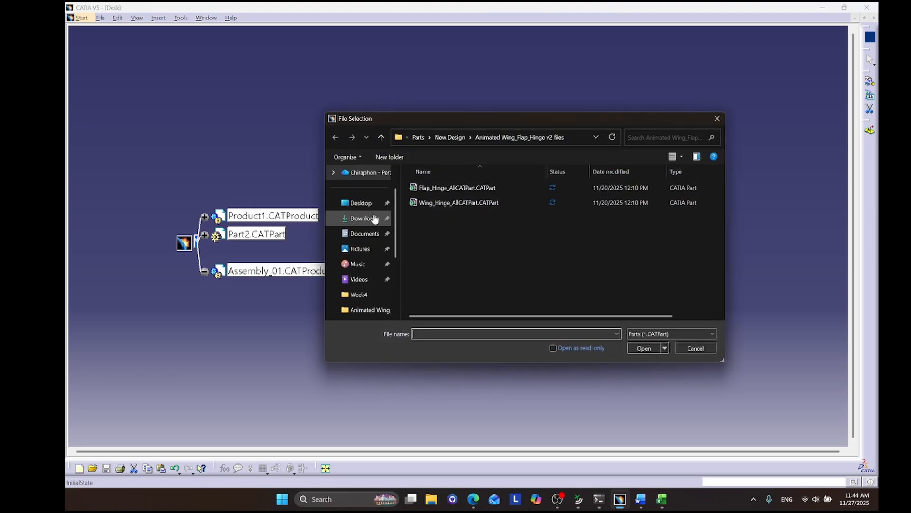
{"action": "left_click", "coordinate": [371, 217]}
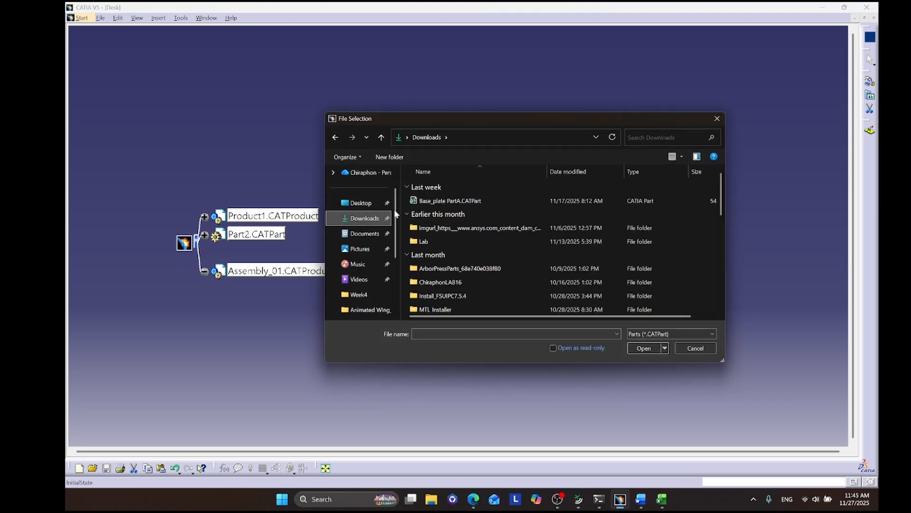
{"action": "left_click_drag", "start_coordinate": [443, 122], "coordinate": [592, 110]}
Check problem 2's Google Drive folder and the browser's downloads, then uncover the CATIA file selection dialog.
{"action": "left_click", "coordinate": [474, 502]}
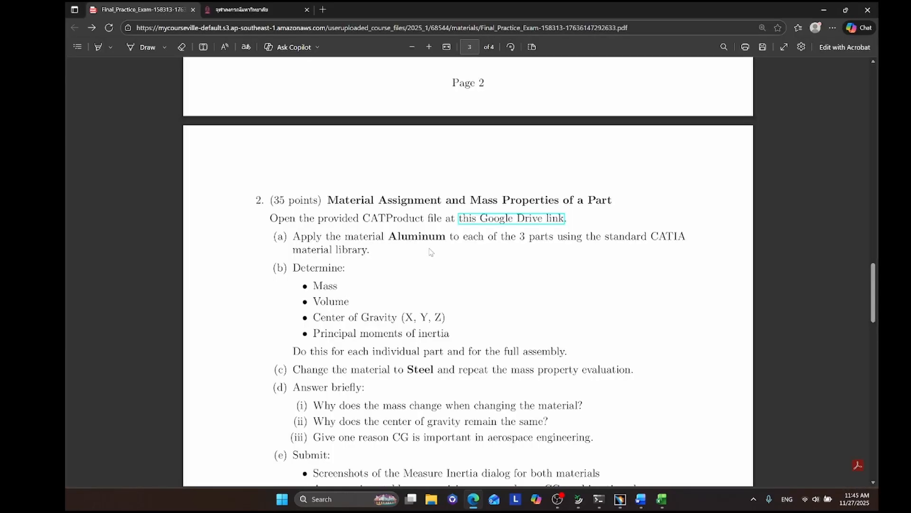
{"action": "left_click", "coordinate": [526, 226]}
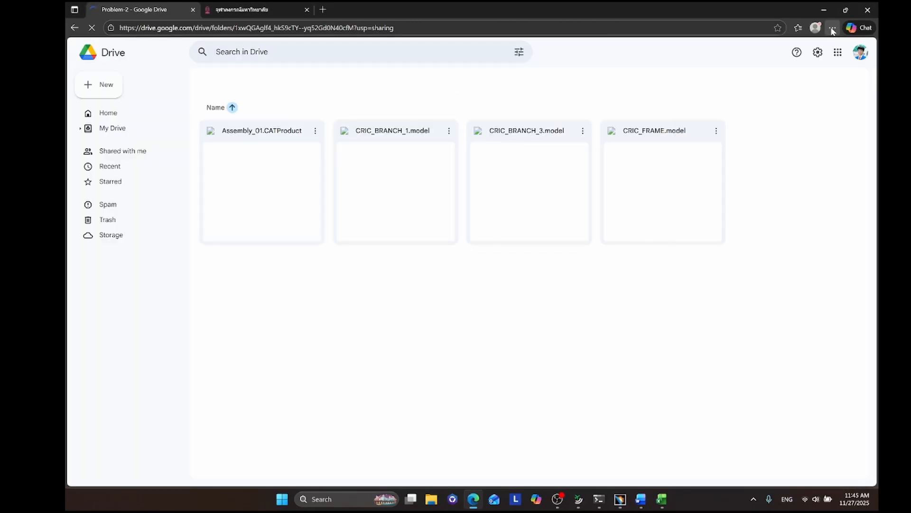
{"action": "left_click", "coordinate": [832, 28]}
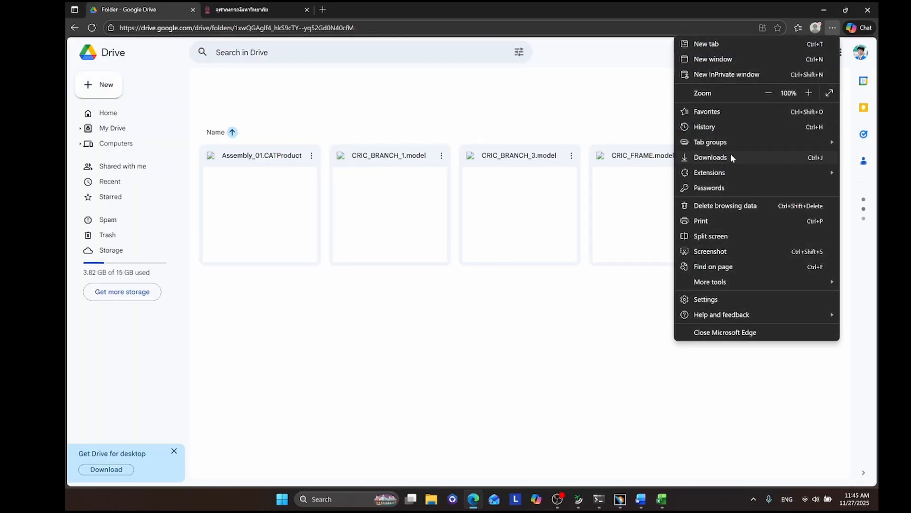
{"action": "left_click", "coordinate": [730, 153]}
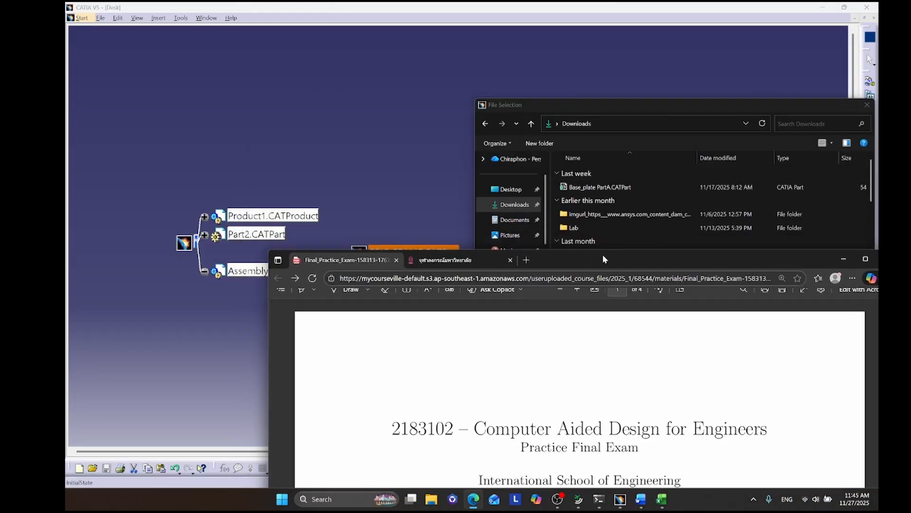
{"action": "left_click_drag", "start_coordinate": [602, 254], "coordinate": [532, 378]}
Show all file types and try to link the missing CRIC_FRAME.CATPart to CRIC_FRAME.model from Downloads.
{"action": "left_click", "coordinate": [816, 321]}
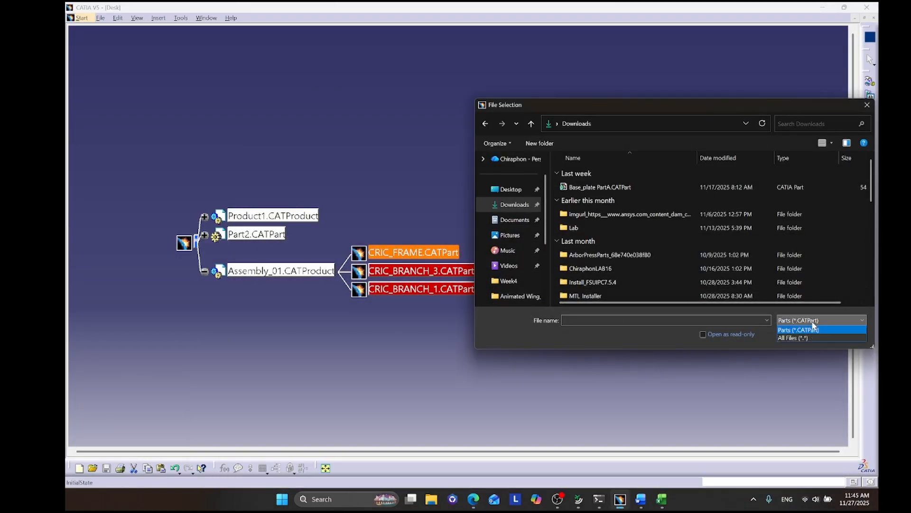
{"action": "left_click", "coordinate": [806, 335]}
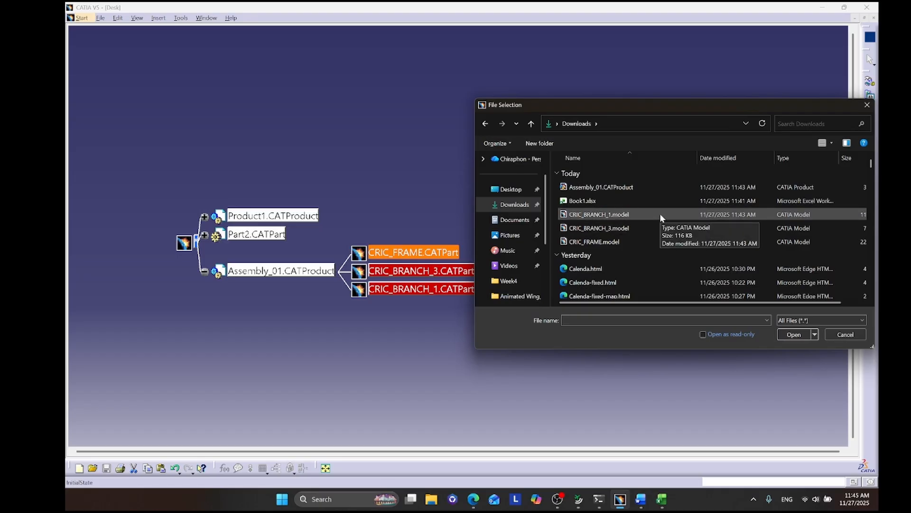
{"action": "double_click", "coordinate": [631, 240]}
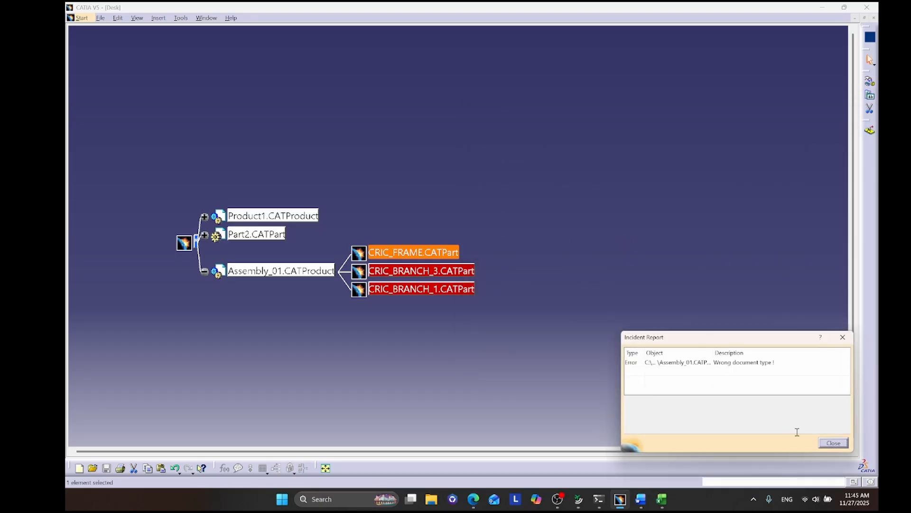
{"action": "left_click", "coordinate": [833, 443]}
Return to the exam PDF, enlarge its window and go back to the file instructions of problem 2.
{"action": "left_click", "coordinate": [471, 500]}
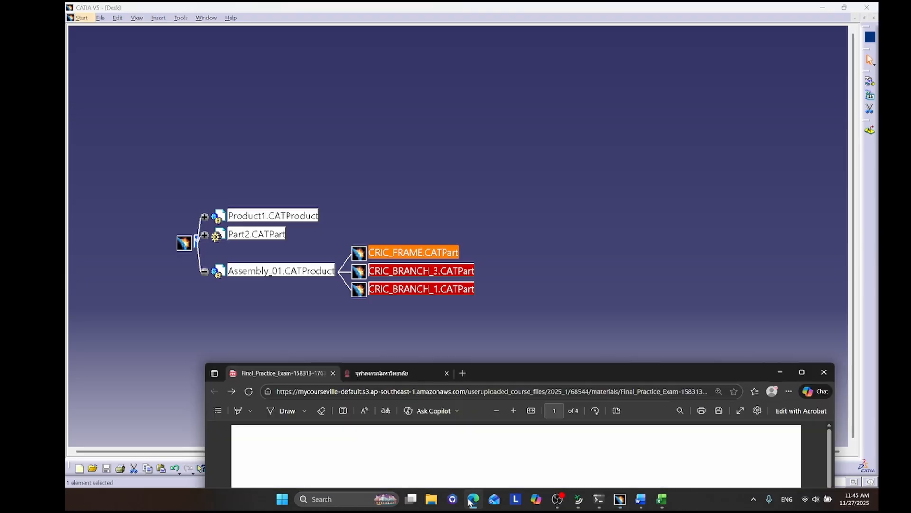
{"action": "double_click", "coordinate": [543, 373]}
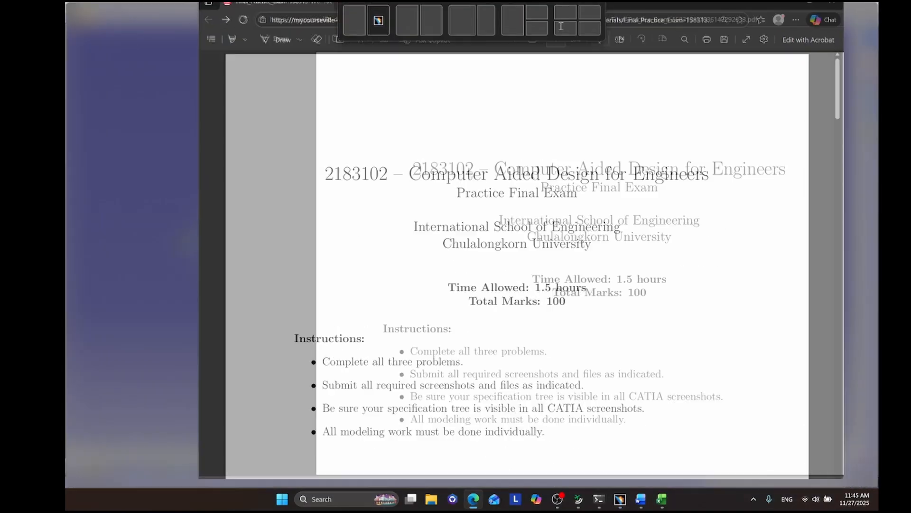
{"action": "left_click", "coordinate": [437, 507]}
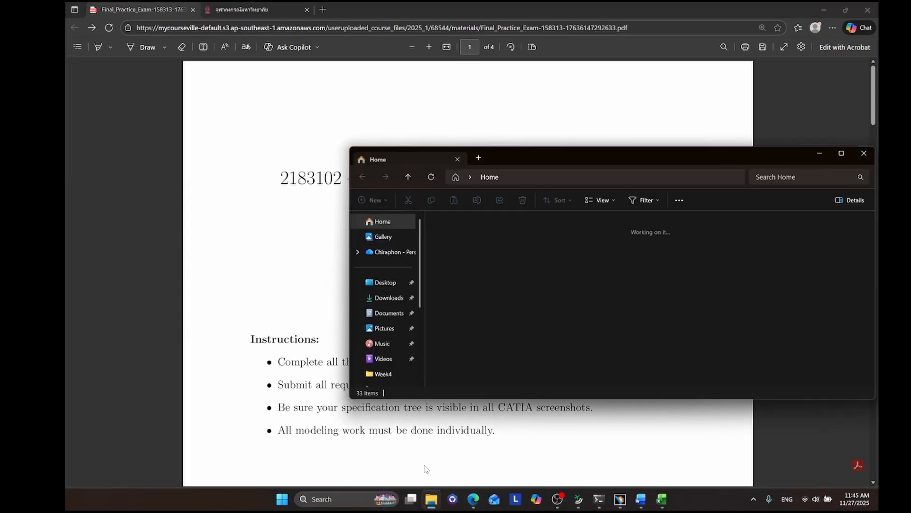
{"action": "left_click", "coordinate": [226, 310]}
{"action": "scroll", "coordinate": [230, 314], "scroll_direction": "down", "scroll_amount": 10}
{"action": "scroll", "coordinate": [252, 312], "scroll_direction": "down", "scroll_amount": 15}
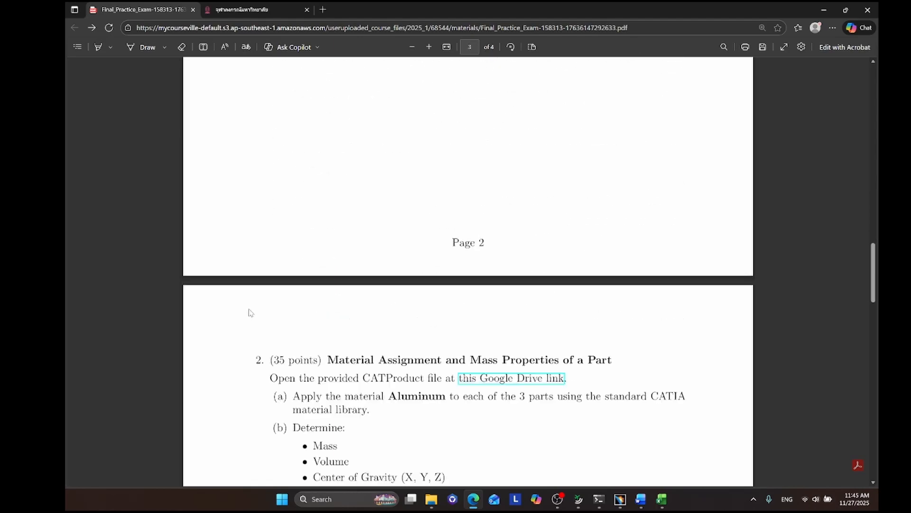
Review problem 2's tasks in the exam PDF, then open CRIC_BRANCH_1.model from the Downloads folder in CATIA.
{"action": "scroll", "coordinate": [313, 178], "scroll_direction": "up", "scroll_amount": 1, "text": "ctrl"}
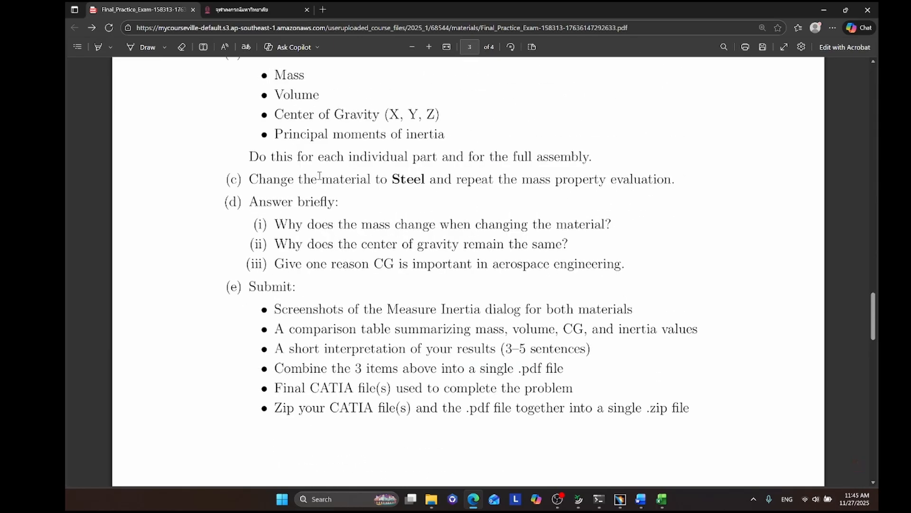
{"action": "scroll", "coordinate": [319, 175], "scroll_direction": "up", "scroll_amount": 1}
{"action": "left_click", "coordinate": [431, 499]}
{"action": "left_click", "coordinate": [388, 298]}
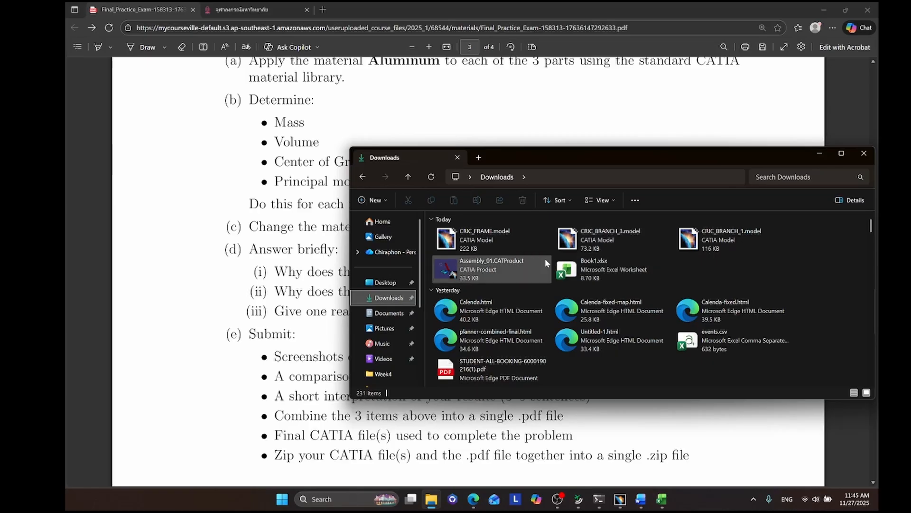
{"action": "left_click", "coordinate": [776, 234]}
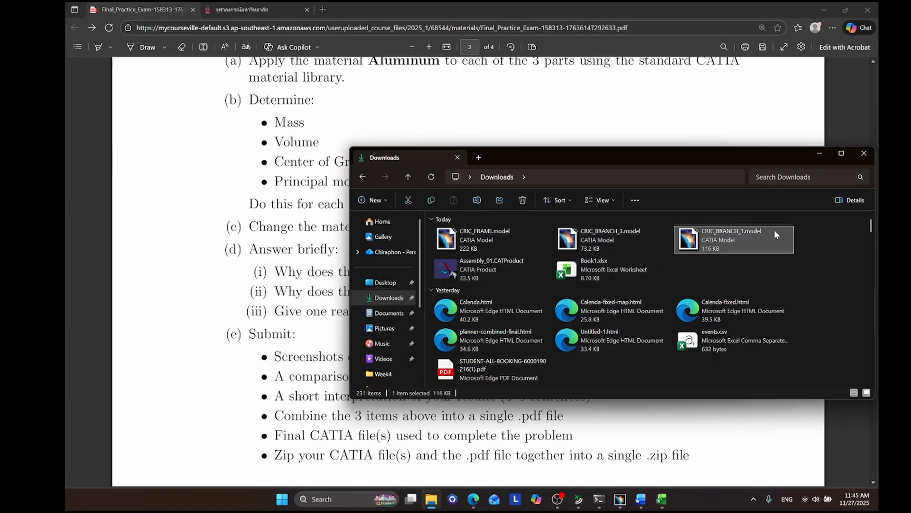
{"action": "right_click", "coordinate": [774, 230]}
{"action": "left_click", "coordinate": [774, 229]}
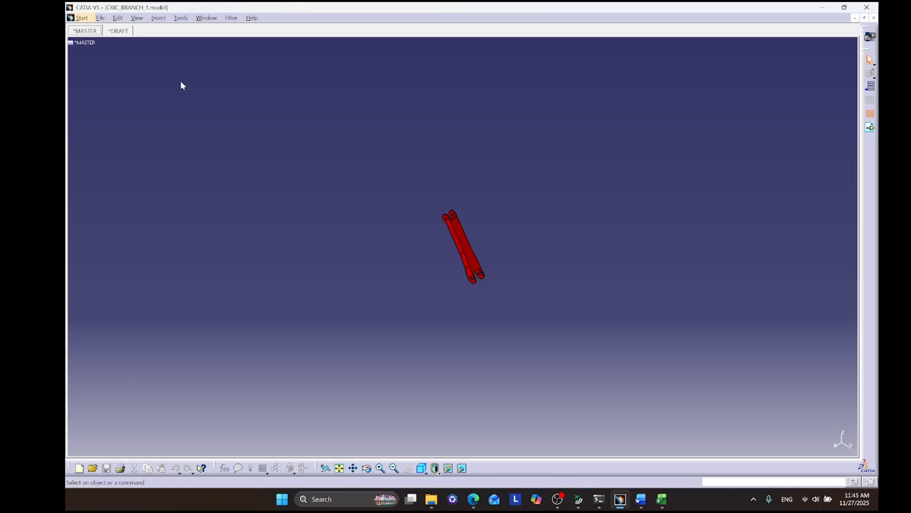
Inspect the draft and master views of CRIC_BRANCH_1.model and check which save options are available for it.
{"action": "left_click", "coordinate": [103, 18]}
{"action": "left_click", "coordinate": [607, 226]}
{"action": "left_click", "coordinate": [114, 30]}
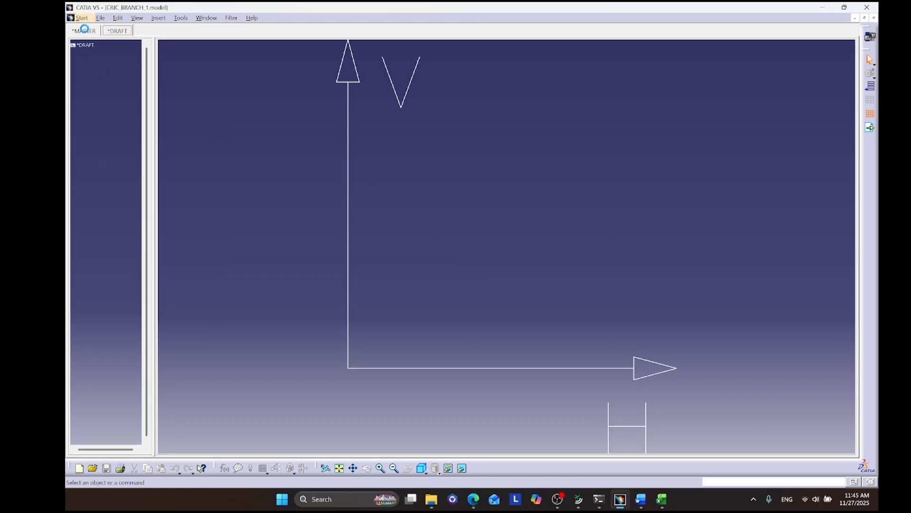
{"action": "left_click", "coordinate": [91, 35]}
{"action": "left_click", "coordinate": [100, 18]}
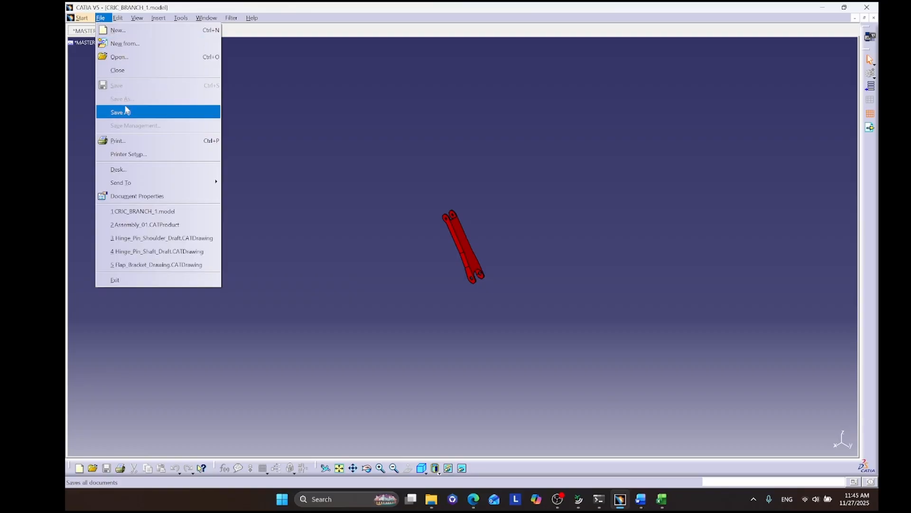
{"action": "mouse_move", "coordinate": [83, 19]}
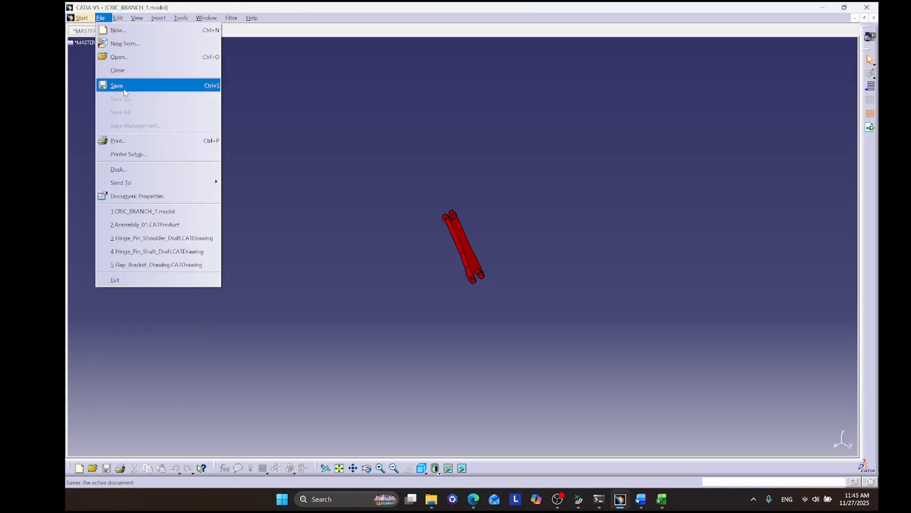
{"action": "left_click", "coordinate": [133, 126]}
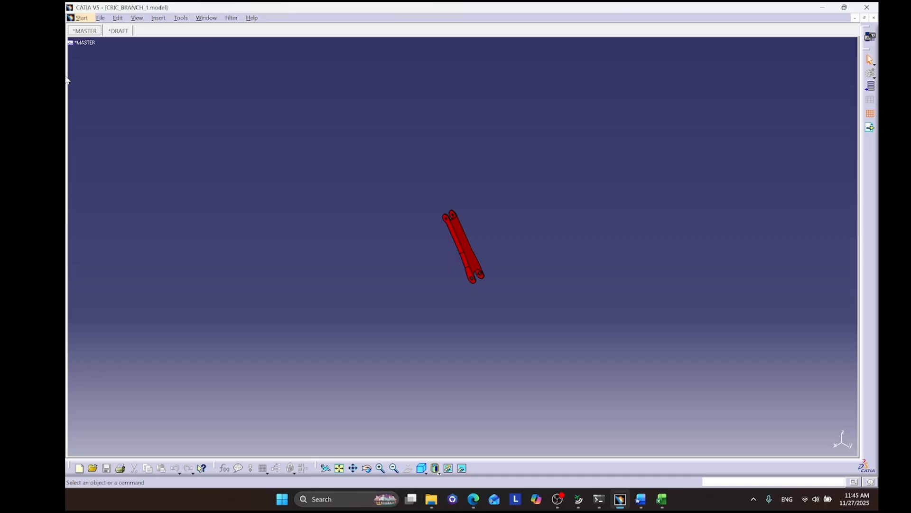
{"action": "left_click", "coordinate": [100, 18]}
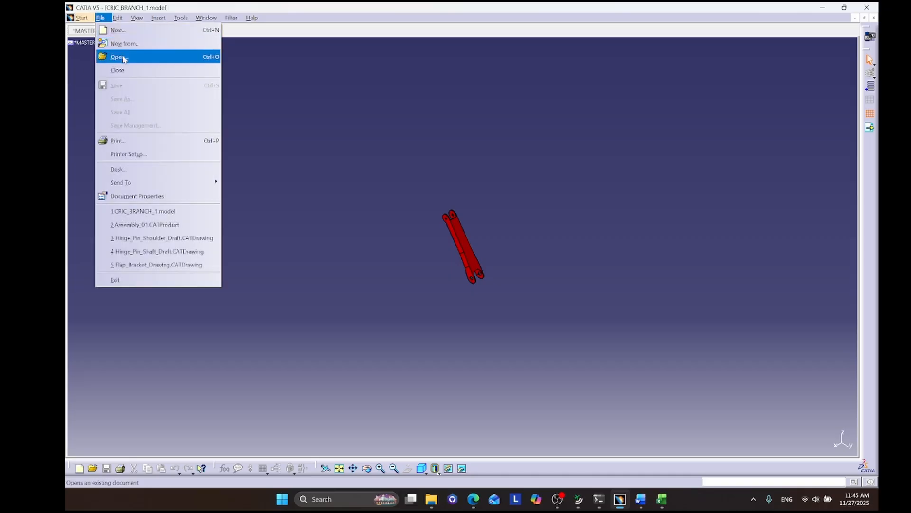
{"action": "left_click", "coordinate": [82, 20]}
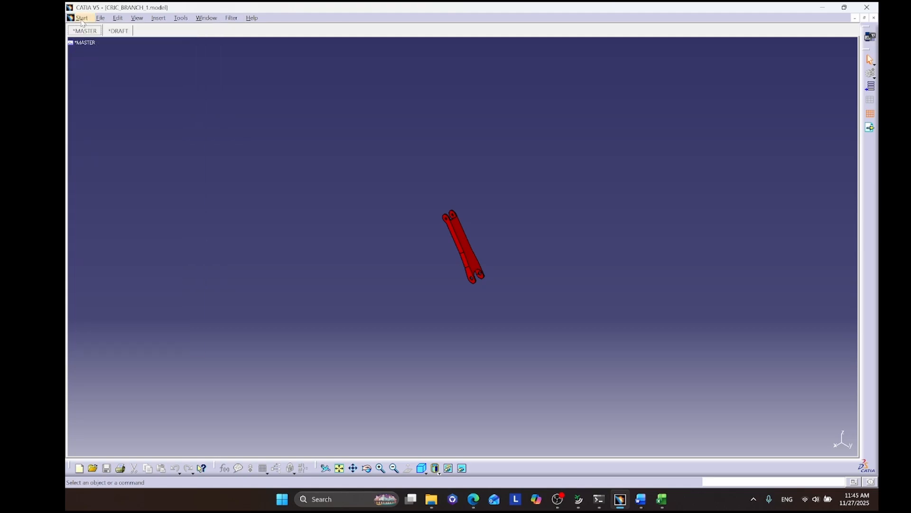
Create a new Part Design part with the default name and hybrid design enabled.
{"action": "left_click", "coordinate": [81, 19]}
{"action": "mouse_move", "coordinate": [143, 58]}
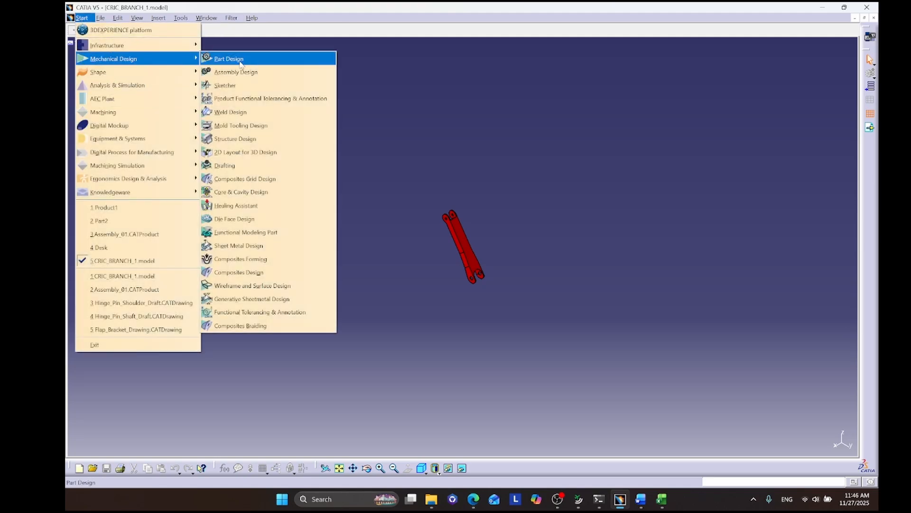
{"action": "left_click", "coordinate": [240, 62]}
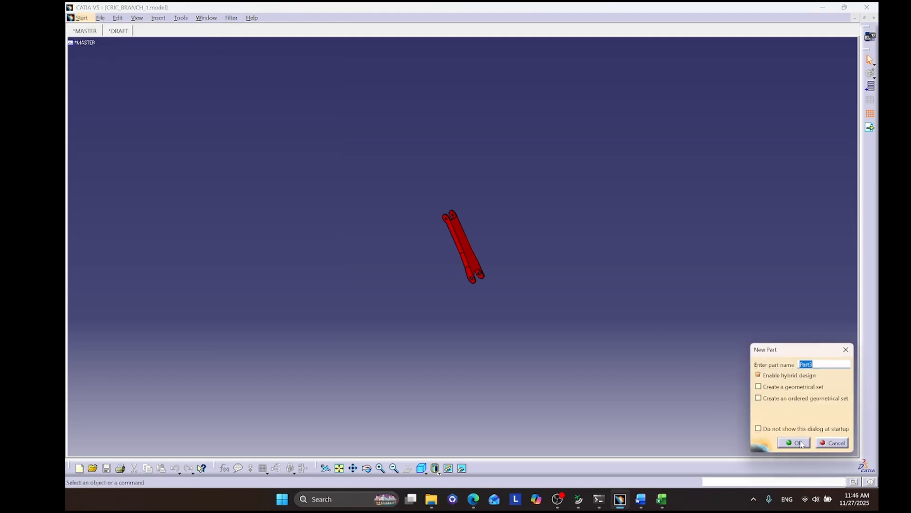
{"action": "left_click", "coordinate": [800, 443]}
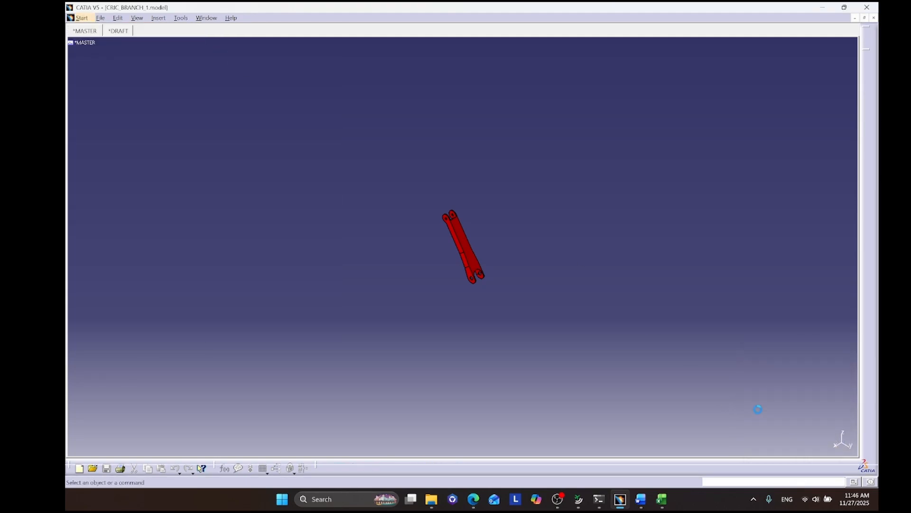
{"action": "left_click", "coordinate": [101, 19]}
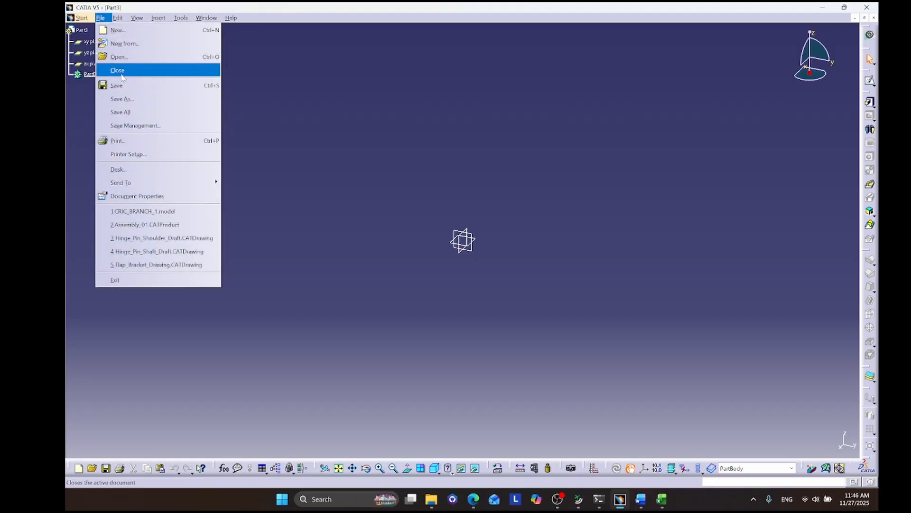
{"action": "left_click", "coordinate": [434, 112]}
{"action": "left_click_drag", "start_coordinate": [164, 9], "coordinate": [182, 23]}
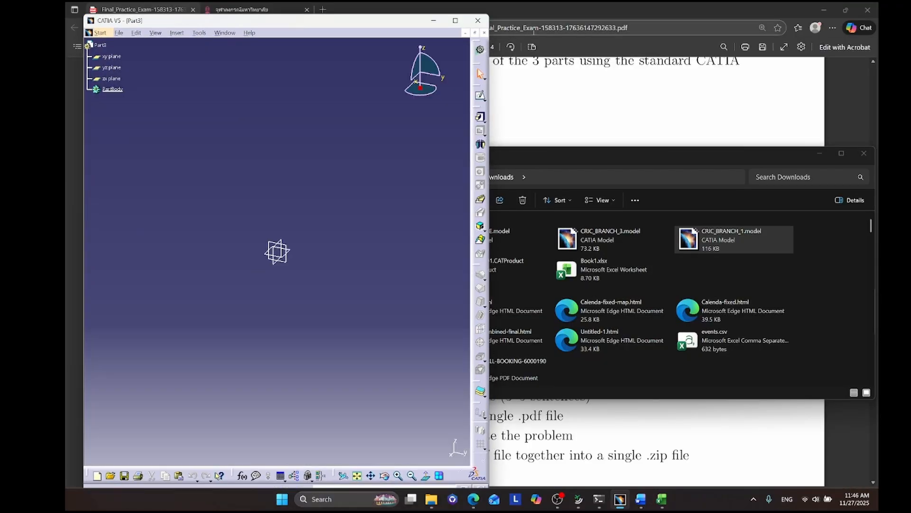
{"action": "left_click", "coordinate": [455, 20]}
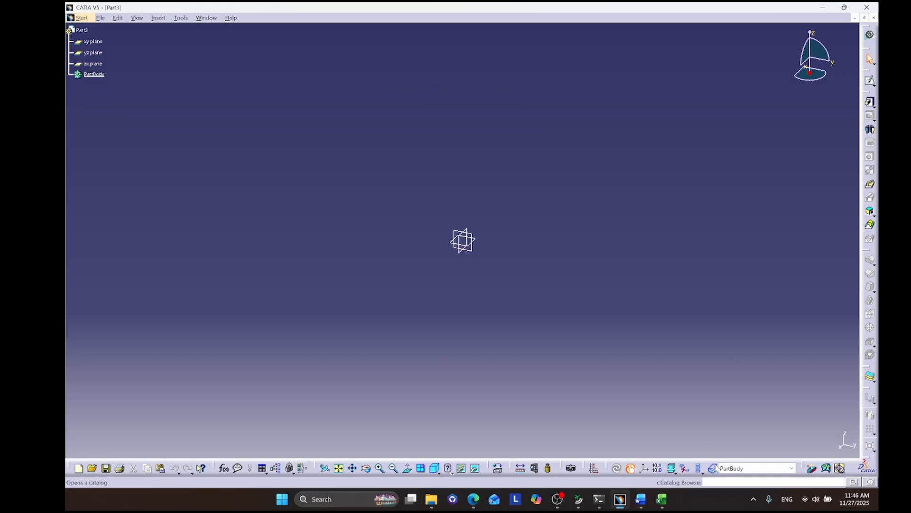
{"action": "mouse_move", "coordinate": [558, 499]}
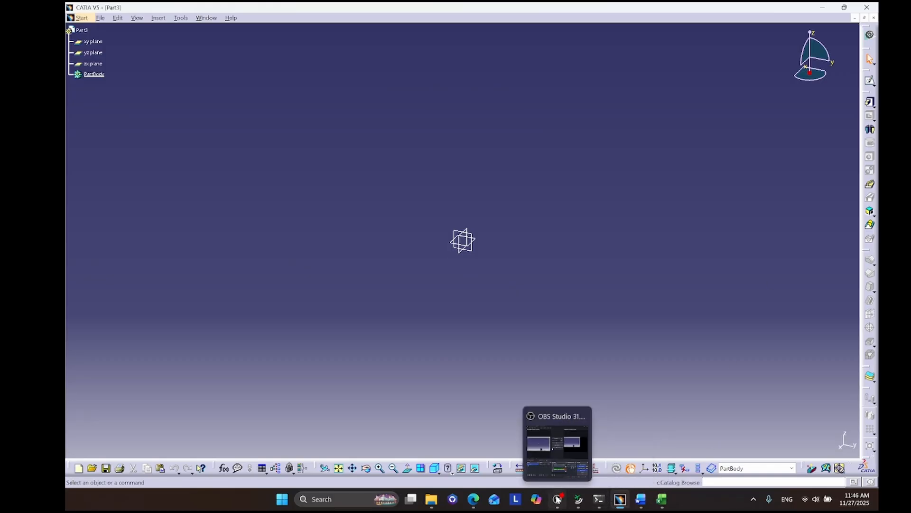
{"action": "left_click", "coordinate": [558, 499]}
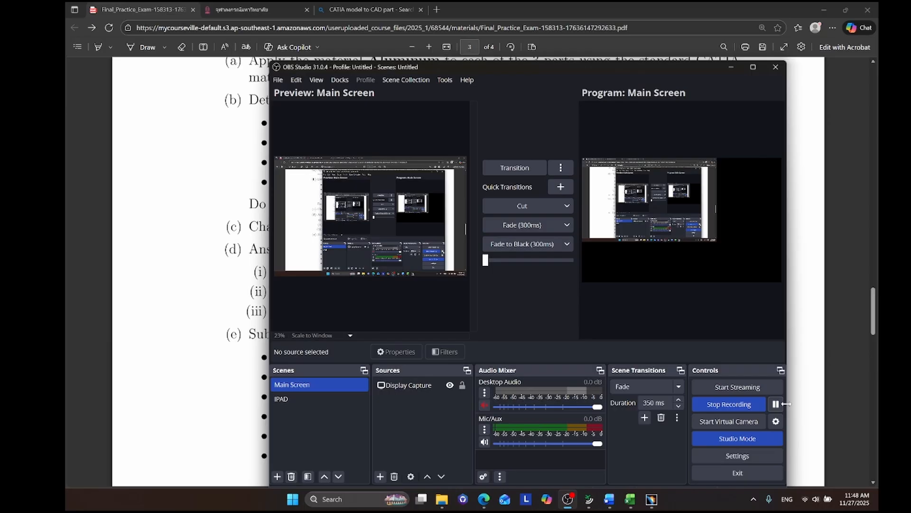
{"action": "left_click", "coordinate": [811, 395]}
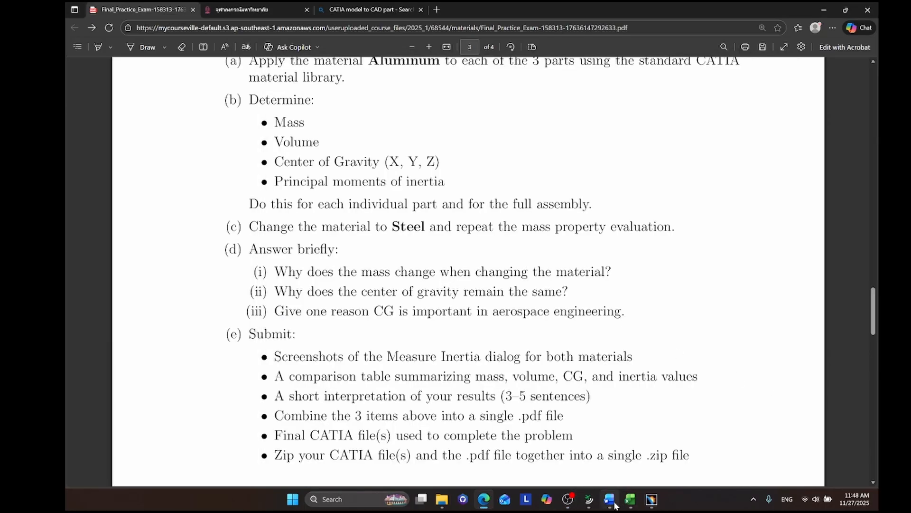
Switch to CATIA and open Animated_Wing_Flap_Hinge_V2.CATProduct from the Animated Wing_Flap_Hinge v2 files folder.
{"action": "mouse_move", "coordinate": [651, 504]}
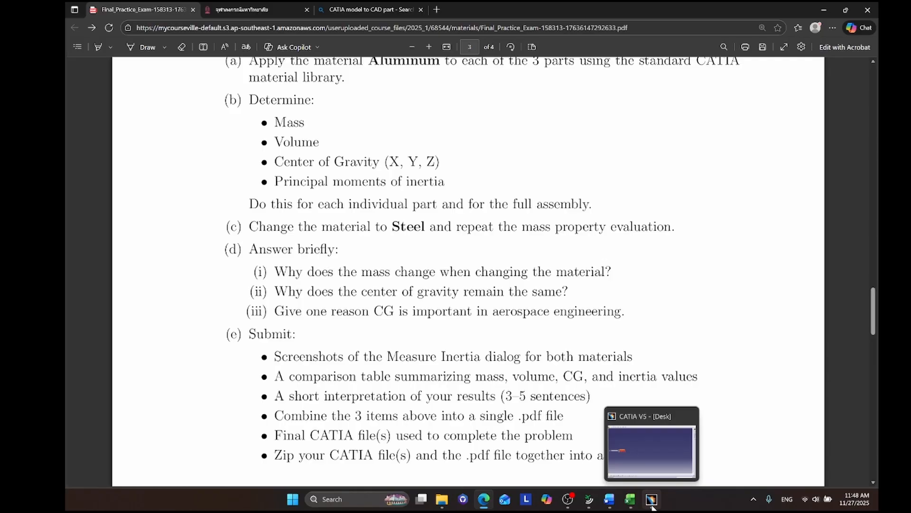
{"action": "left_click", "coordinate": [652, 499]}
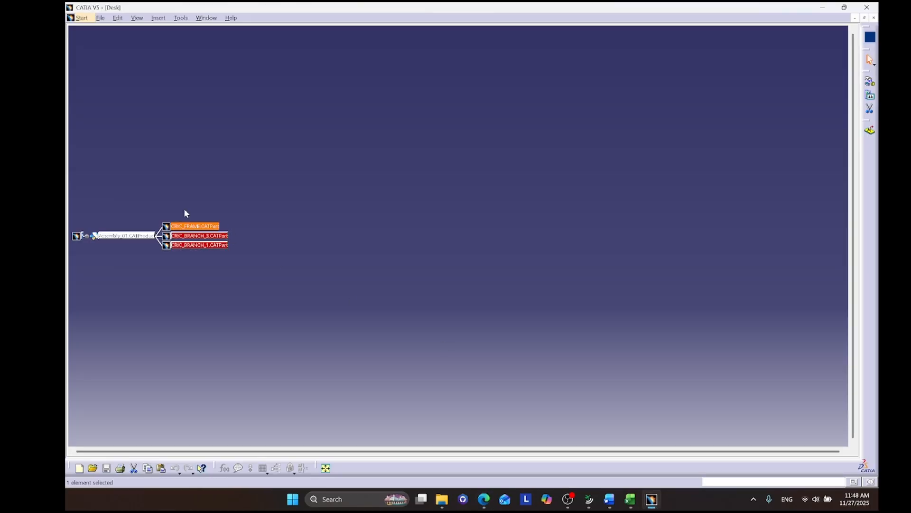
{"action": "left_click", "coordinate": [82, 19]}
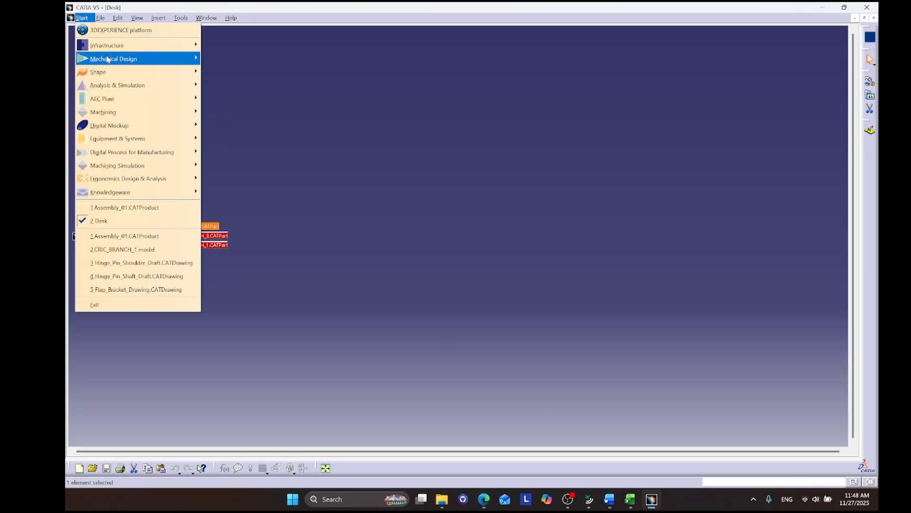
{"action": "mouse_move", "coordinate": [100, 18]}
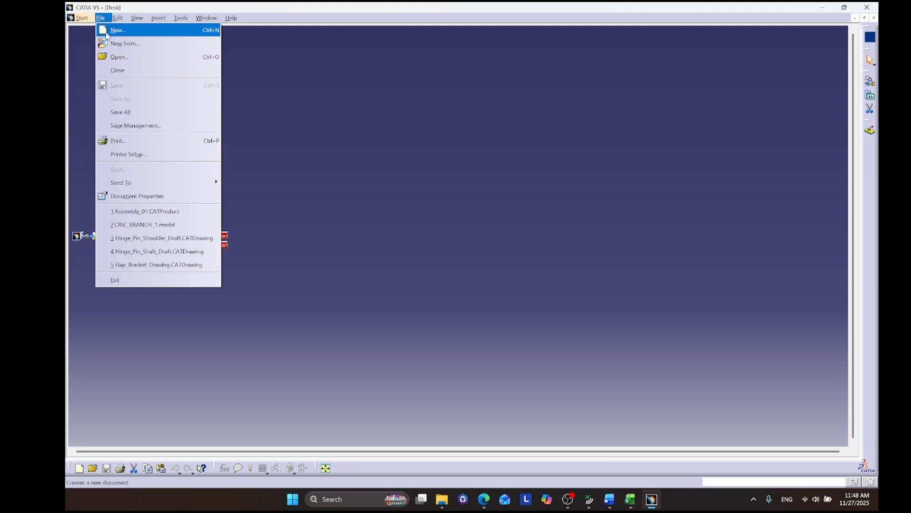
{"action": "left_click", "coordinate": [119, 57]}
{"action": "scroll", "coordinate": [617, 273], "scroll_direction": "down", "scroll_amount": 5}
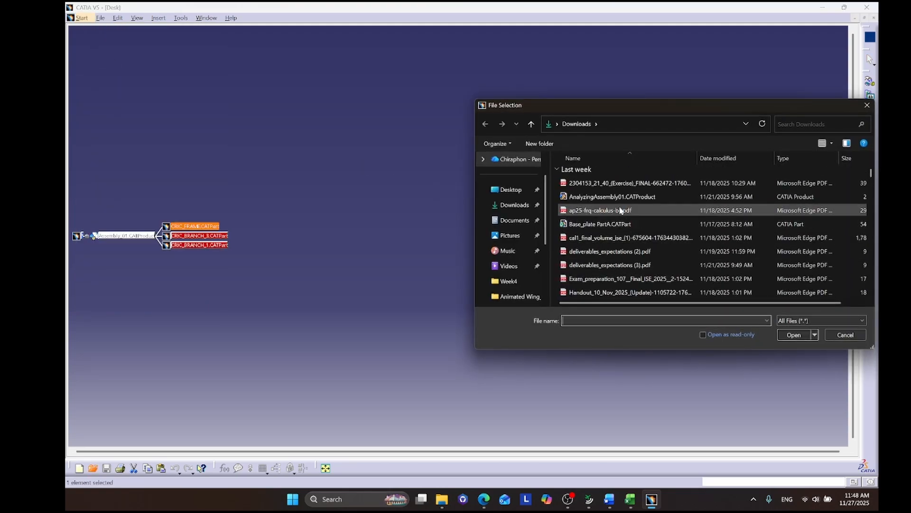
{"action": "scroll", "coordinate": [623, 192], "scroll_direction": "down", "scroll_amount": 3}
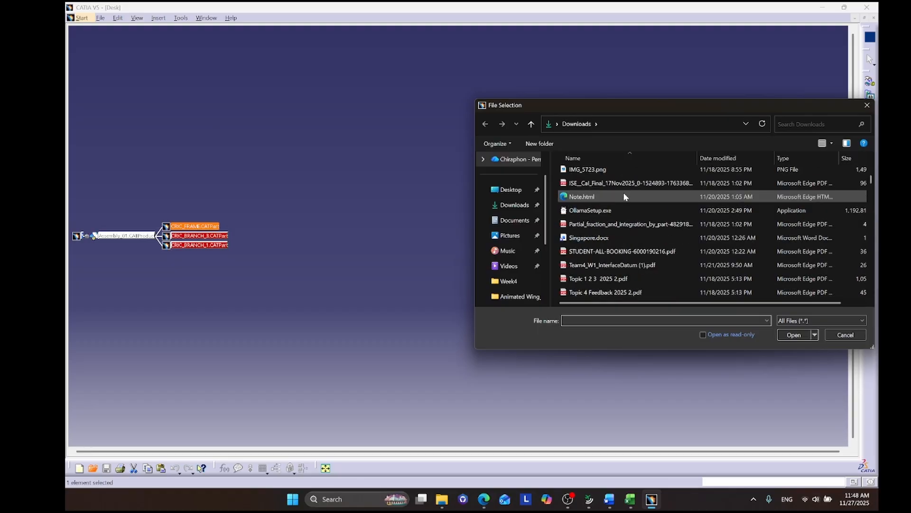
{"action": "scroll", "coordinate": [623, 192], "scroll_direction": "down", "scroll_amount": 3}
{"action": "scroll", "coordinate": [522, 237], "scroll_direction": "down", "scroll_amount": 3}
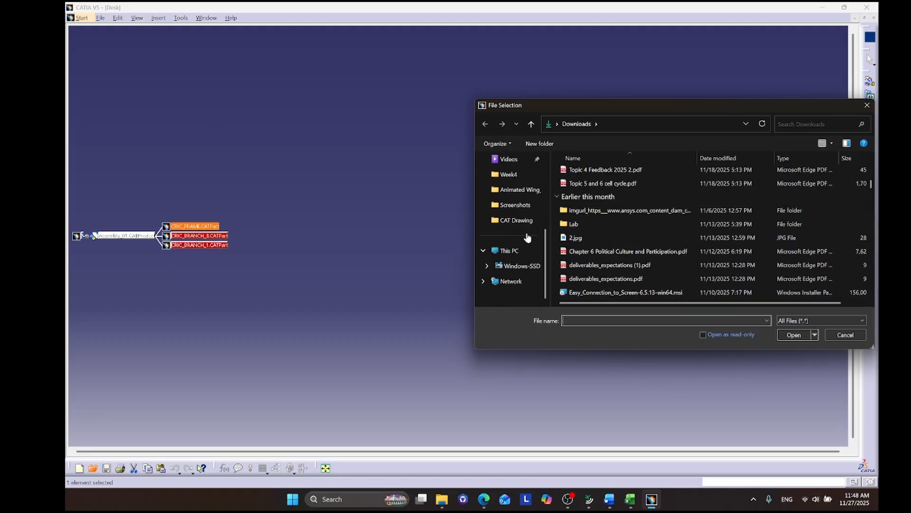
{"action": "left_click", "coordinate": [519, 189]}
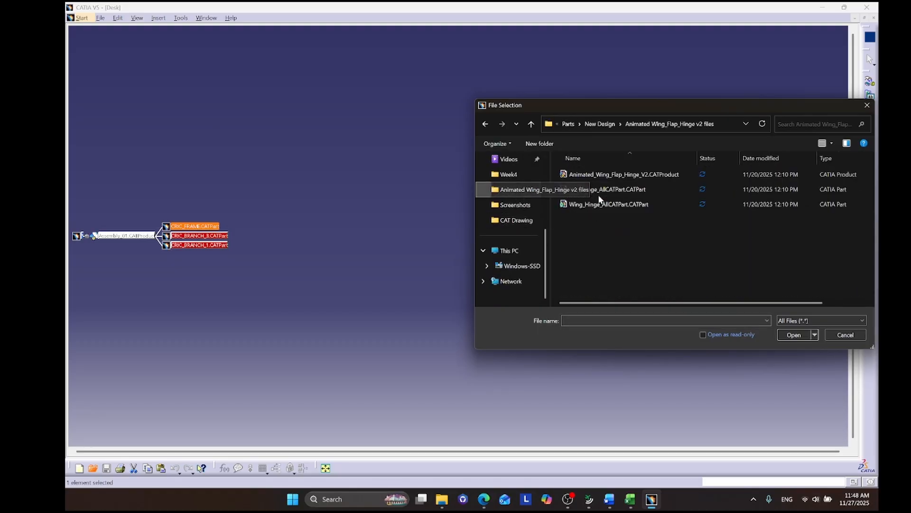
{"action": "double_click", "coordinate": [643, 175]}
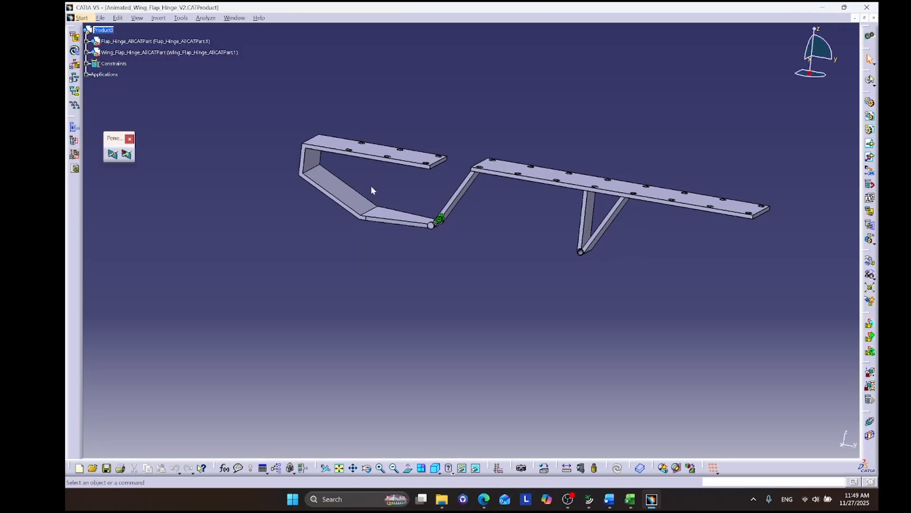
Reread problem 2's material assignment tasks in the exam PDF and return to the flap hinge assembly in CATIA.
{"action": "left_click", "coordinate": [485, 506]}
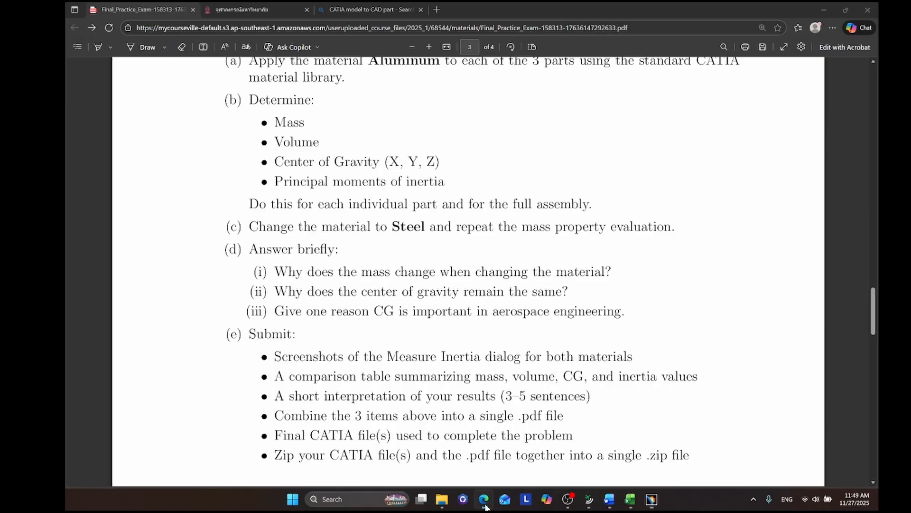
{"action": "scroll", "coordinate": [425, 268], "scroll_direction": "up", "scroll_amount": 2}
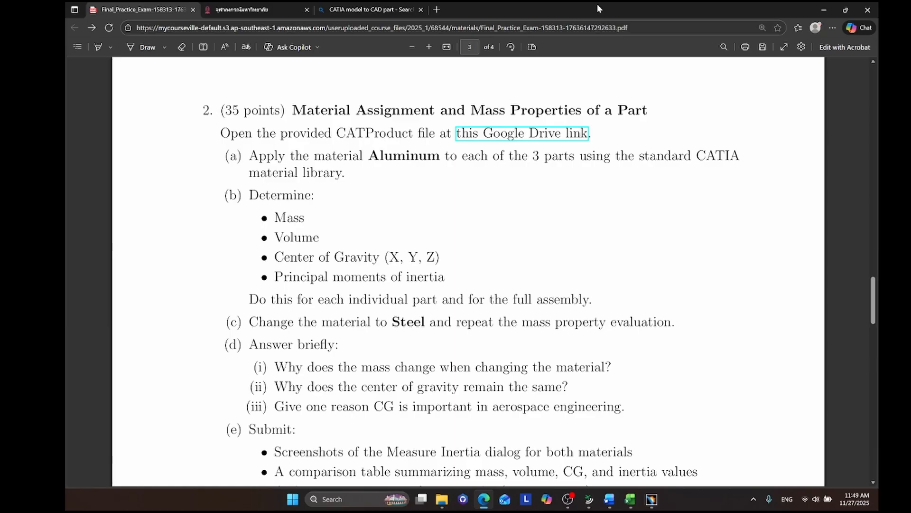
{"action": "left_click_drag", "start_coordinate": [598, 6], "coordinate": [588, 248]}
{"action": "left_click", "coordinate": [566, 187]}
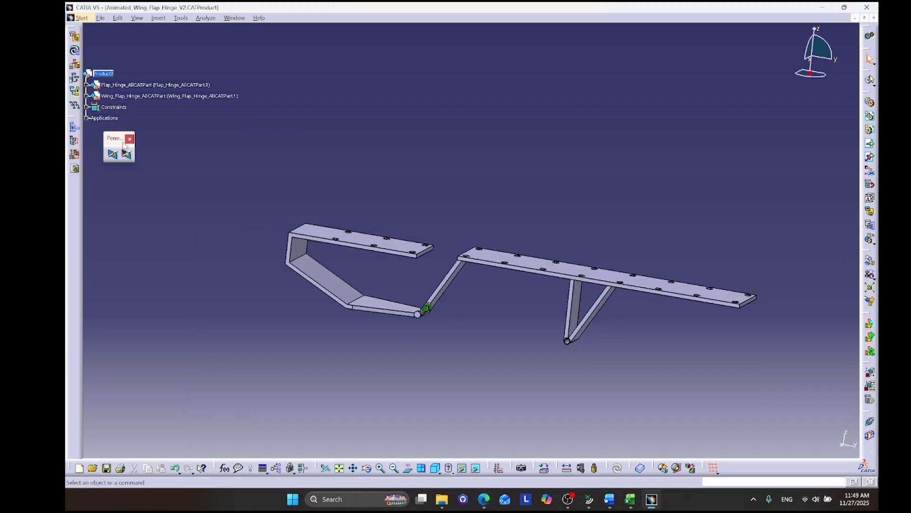
Apply the Aluminium material from the default metal library to Flap_Hinge_AllCATPart.
{"action": "left_click", "coordinate": [87, 86]}
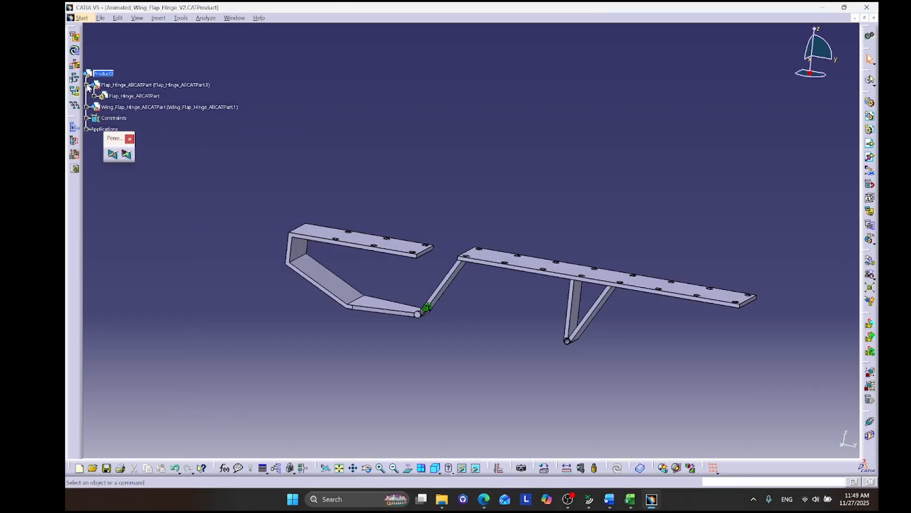
{"action": "double_click", "coordinate": [124, 96]}
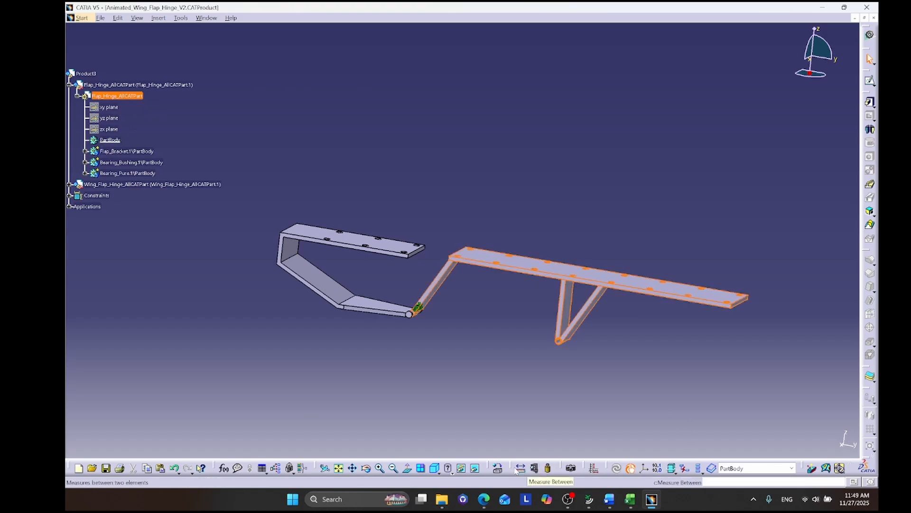
{"action": "left_click", "coordinate": [497, 468]}
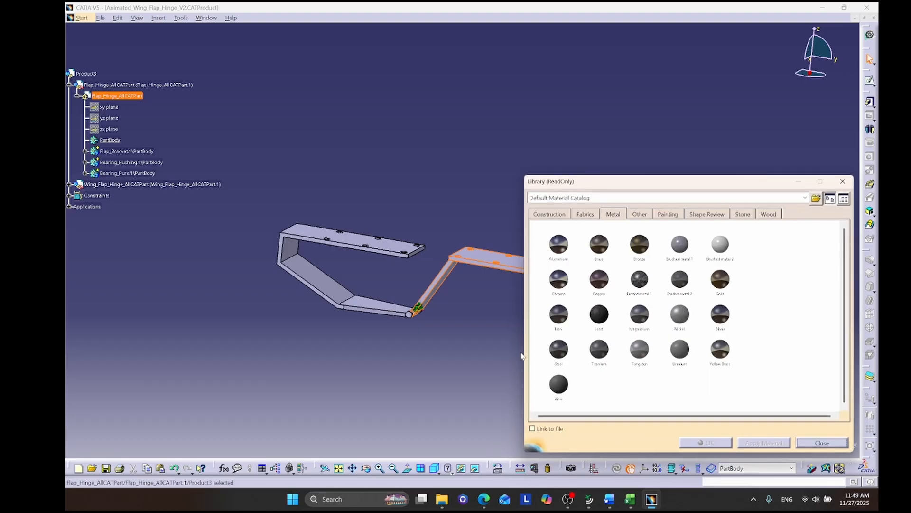
{"action": "left_click", "coordinate": [561, 246]}
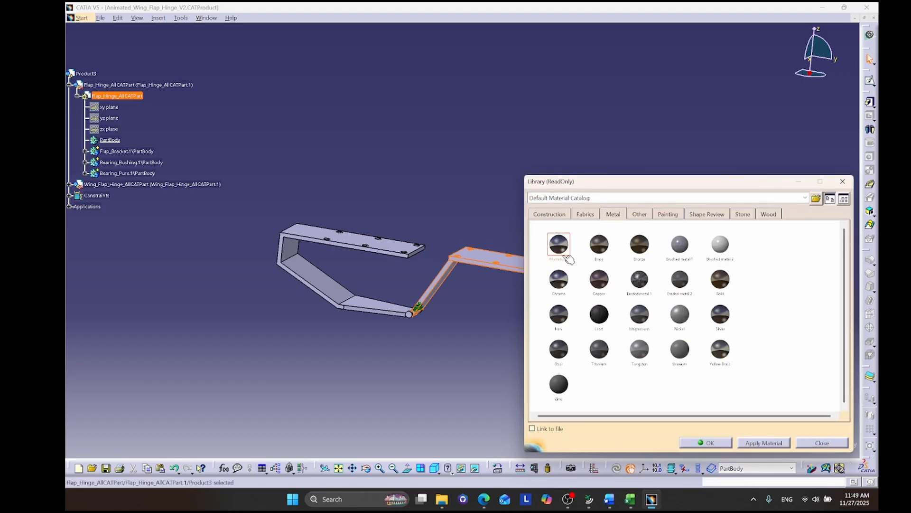
{"action": "left_click", "coordinate": [759, 442]}
{"action": "left_click", "coordinate": [697, 442]}
{"action": "left_click", "coordinate": [501, 307]}
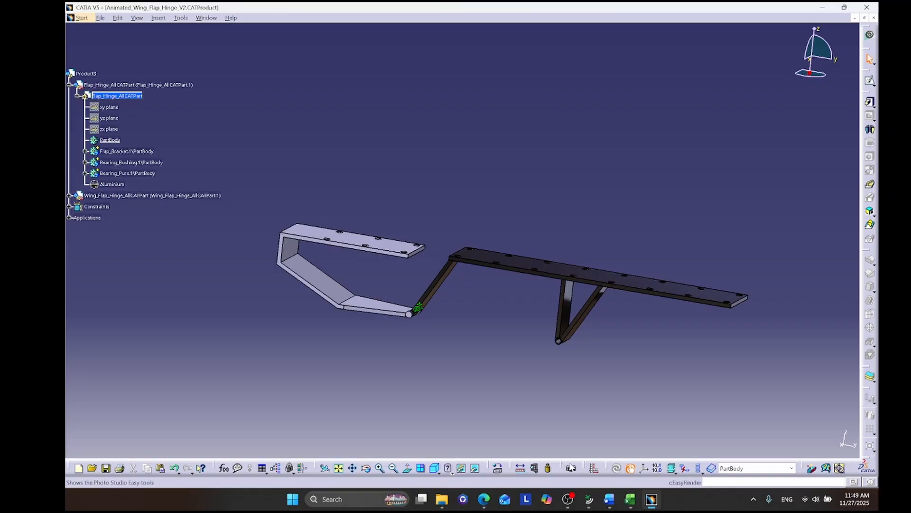
Customize the view mode to show all edges and points with Material shading.
{"action": "left_click", "coordinate": [449, 470]}
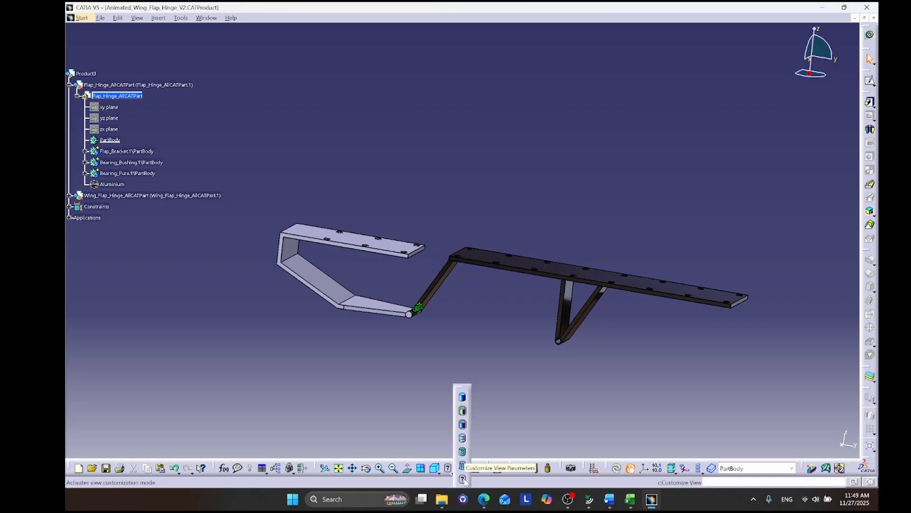
{"action": "left_click", "coordinate": [463, 479]}
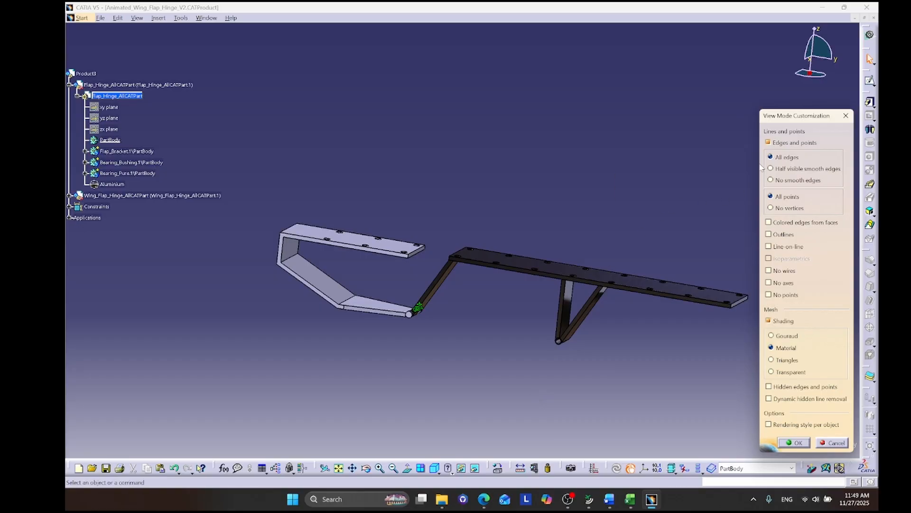
{"action": "left_click", "coordinate": [775, 322]}
{"action": "left_click", "coordinate": [776, 323]}
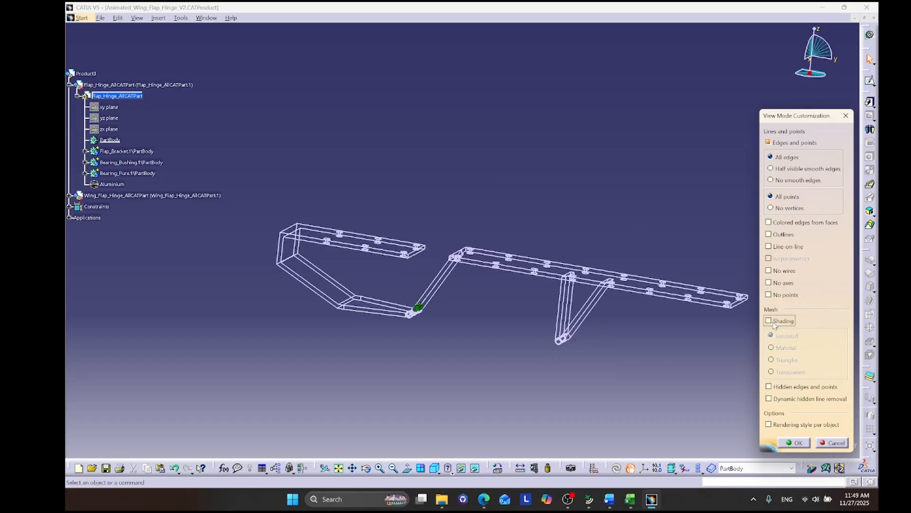
{"action": "left_click", "coordinate": [781, 323]}
{"action": "left_click", "coordinate": [772, 347]}
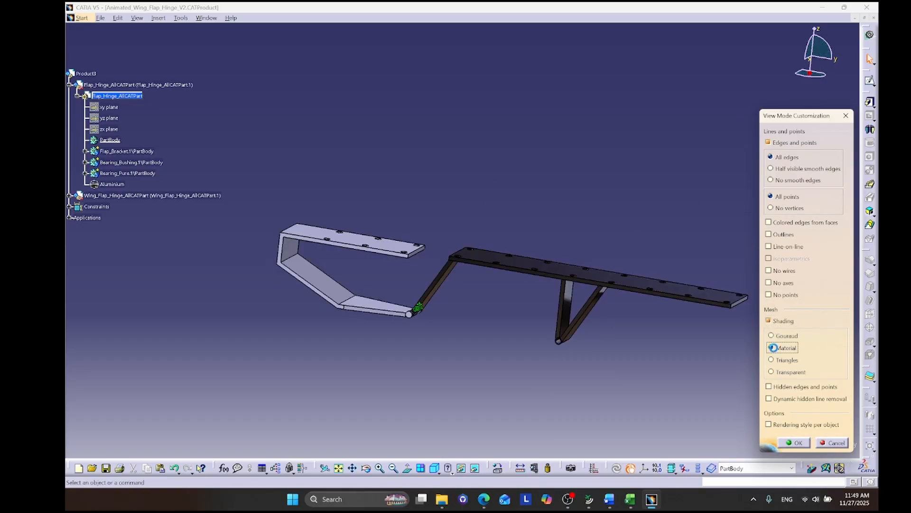
{"action": "left_click", "coordinate": [792, 445]}
Check the exam PDF's material assignment task, then inspect the bodies inside the flap and wing hinge parts.
{"action": "left_click", "coordinate": [483, 499]}
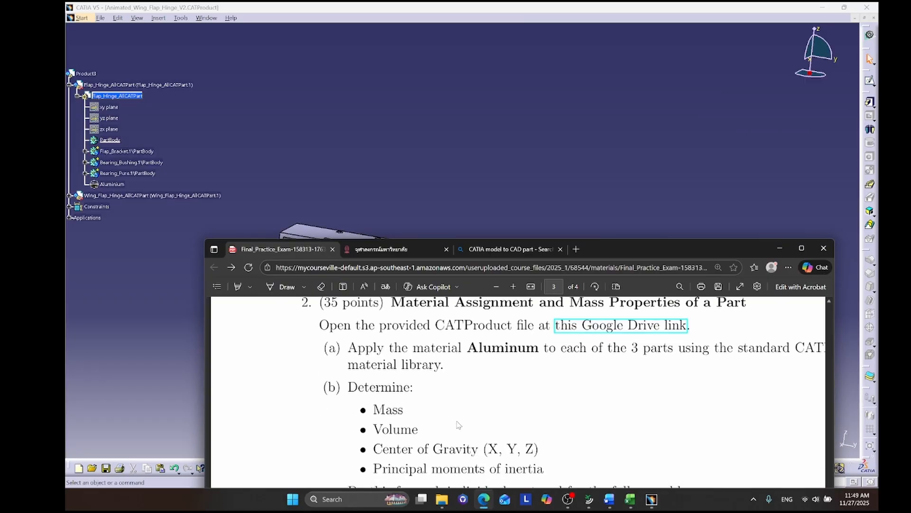
{"action": "left_click", "coordinate": [682, 216]}
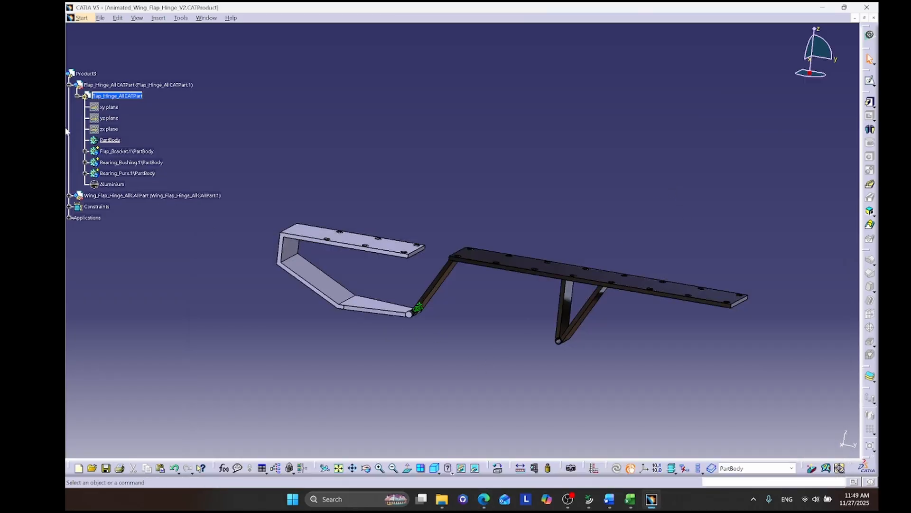
{"action": "left_click", "coordinate": [69, 196]}
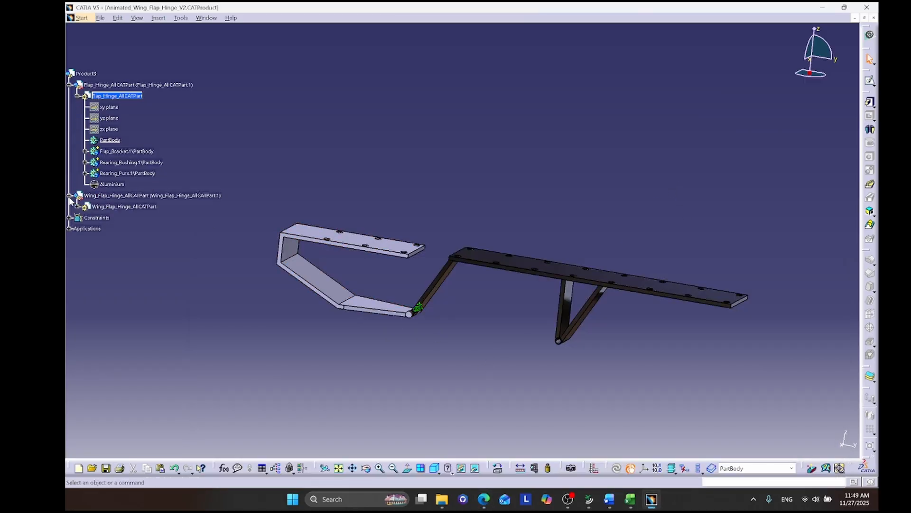
{"action": "left_click", "coordinate": [85, 152]}
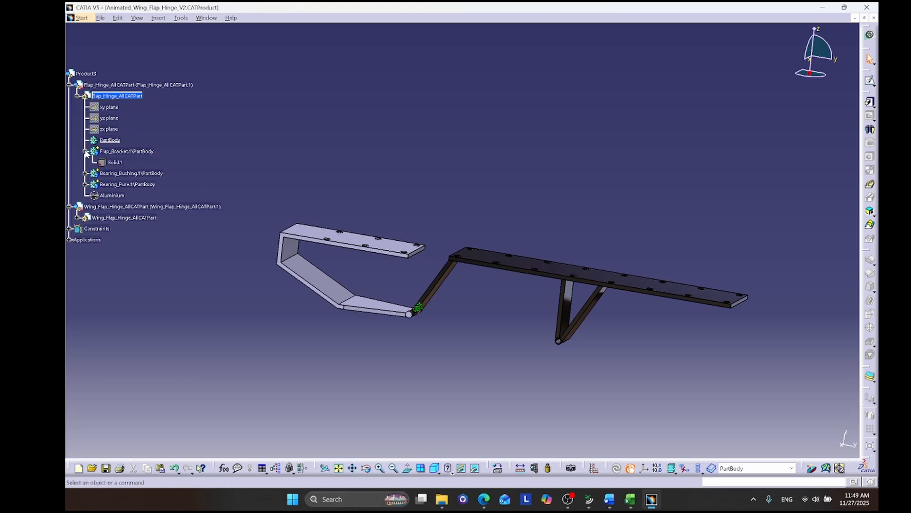
{"action": "double_click", "coordinate": [121, 153]}
{"action": "left_click", "coordinate": [78, 207]}
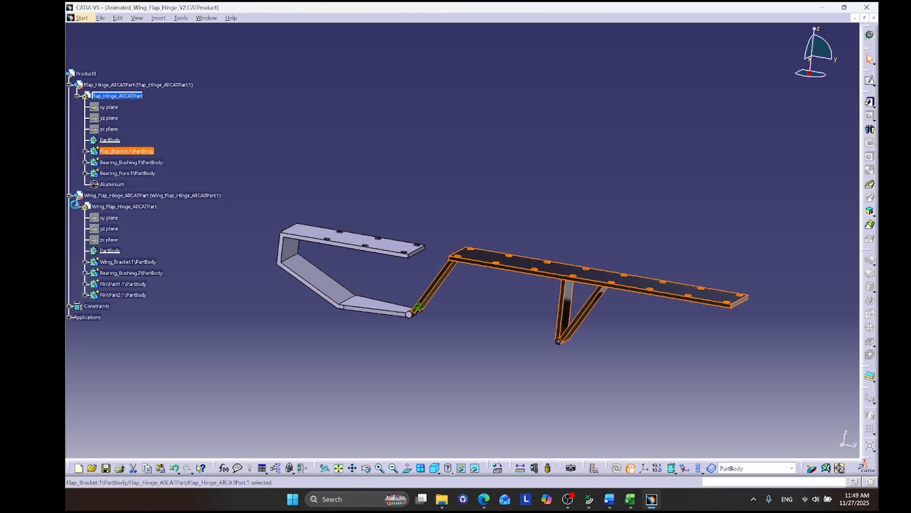
Apply the Aluminium material from the default metal library to Wing_Flap_Hinge_AllCATPart.
{"action": "left_click", "coordinate": [122, 207]}
{"action": "double_click", "coordinate": [131, 208]}
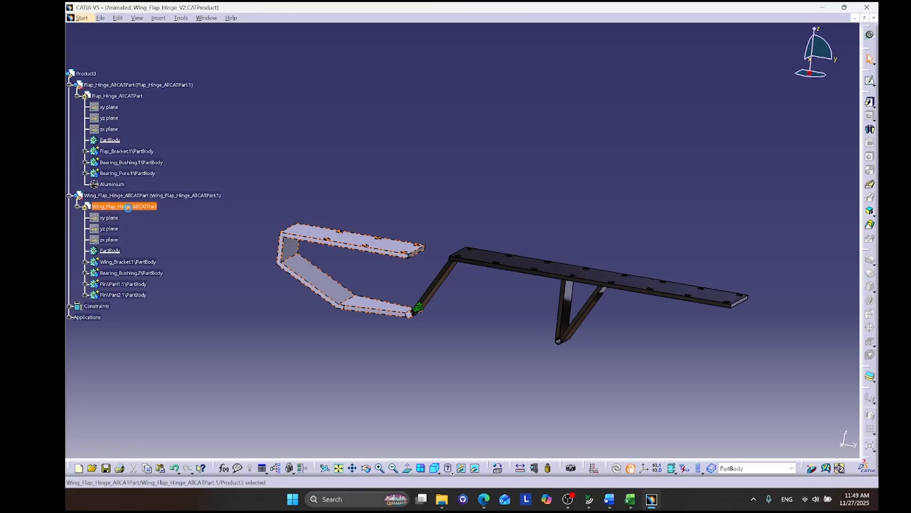
{"action": "double_click", "coordinate": [131, 208]}
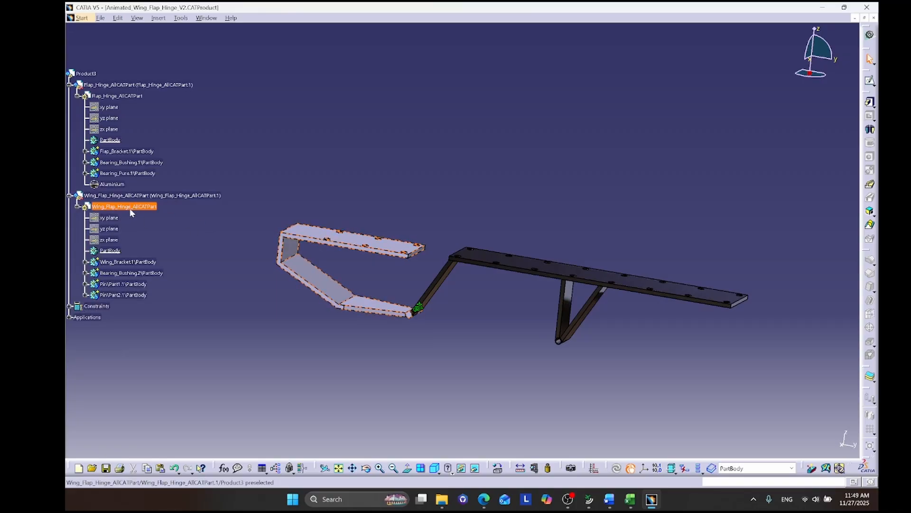
{"action": "double_click", "coordinate": [135, 206]}
{"action": "double_click", "coordinate": [138, 207]}
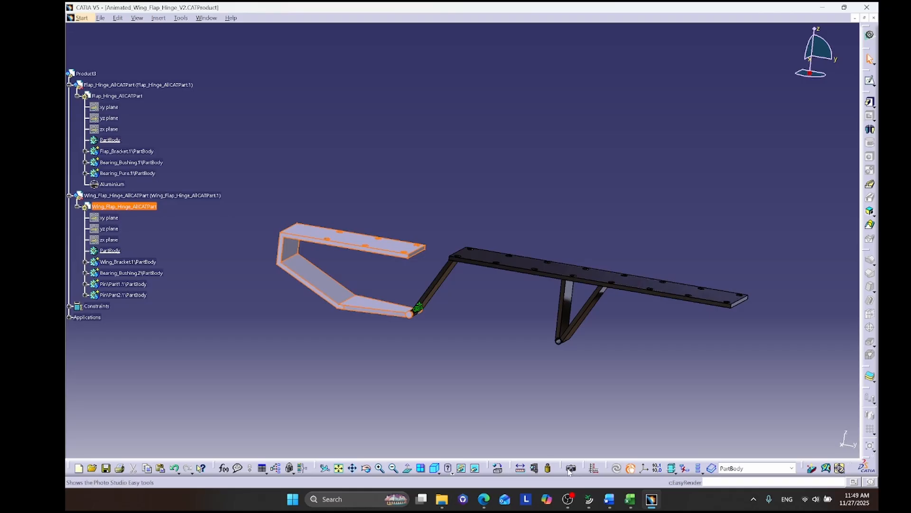
{"action": "left_click", "coordinate": [631, 468]}
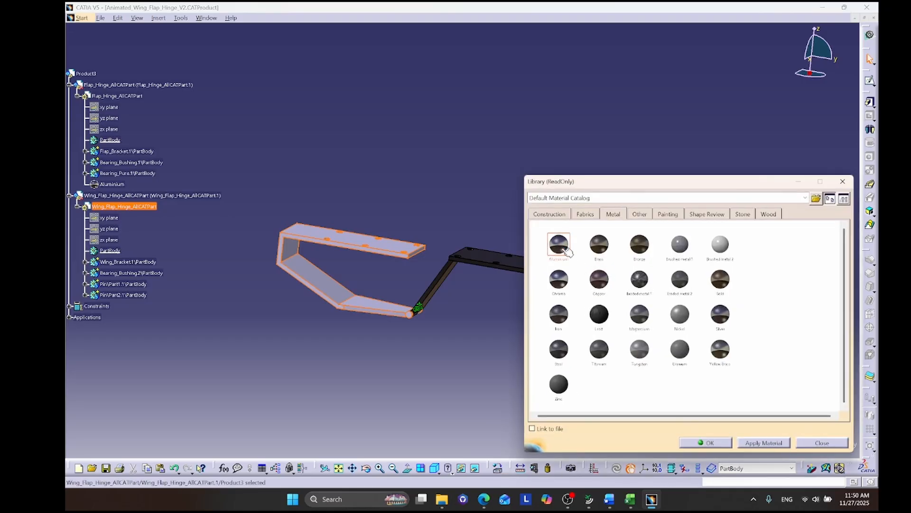
{"action": "left_click", "coordinate": [559, 245]}
{"action": "left_click", "coordinate": [765, 443]}
{"action": "left_click", "coordinate": [707, 443]}
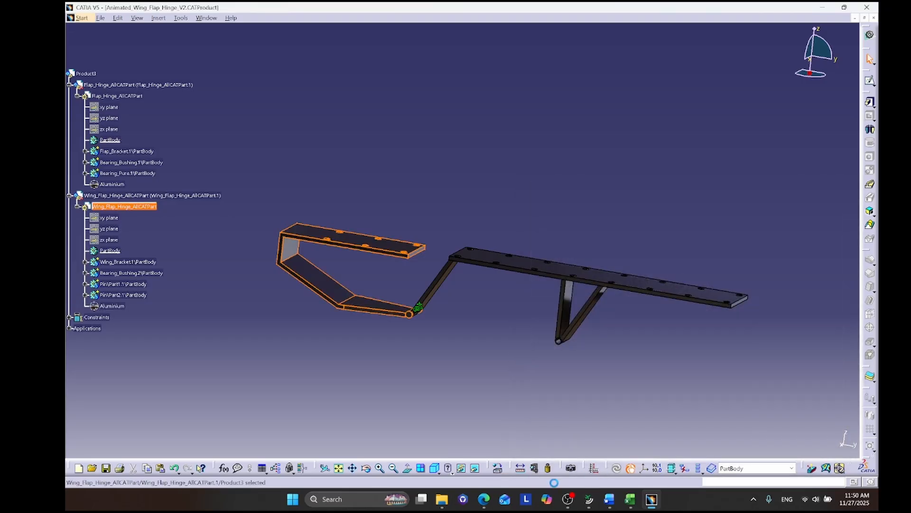
Read which mass properties problem 2 of the exam PDF requires, then return to the hinge assembly in CATIA.
{"action": "left_click", "coordinate": [484, 499]}
{"action": "left_click_drag", "start_coordinate": [699, 250], "coordinate": [660, 45]}
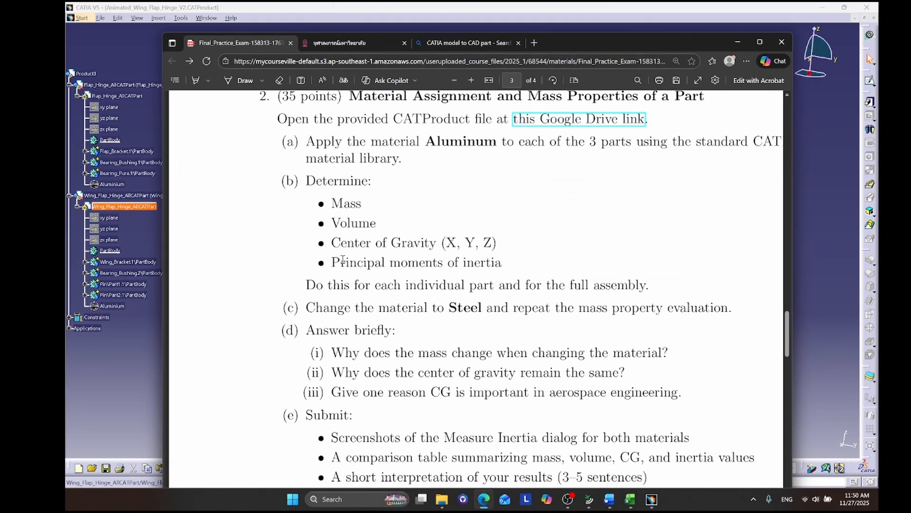
{"action": "left_click", "coordinate": [843, 267]}
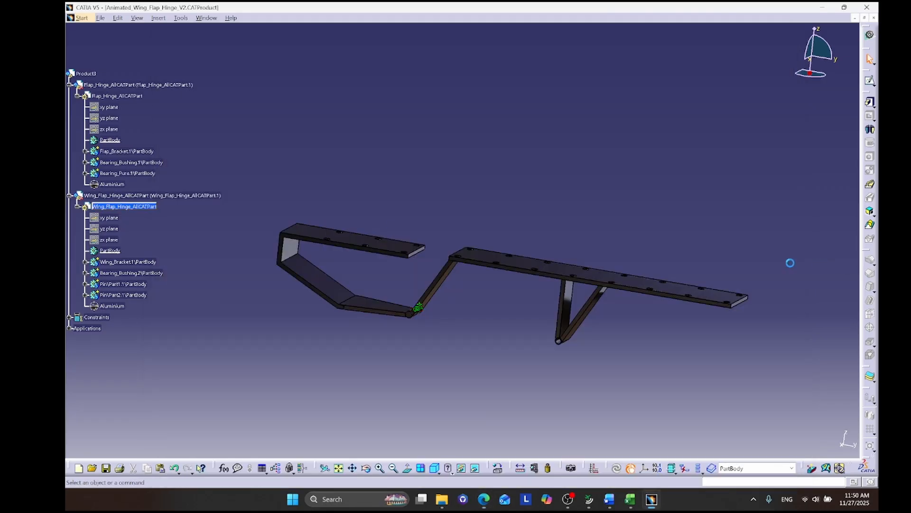
Measure the inertia and mass properties of Flap_Hinge_AllCATPart.
{"action": "left_click", "coordinate": [112, 96]}
{"action": "double_click", "coordinate": [113, 96]}
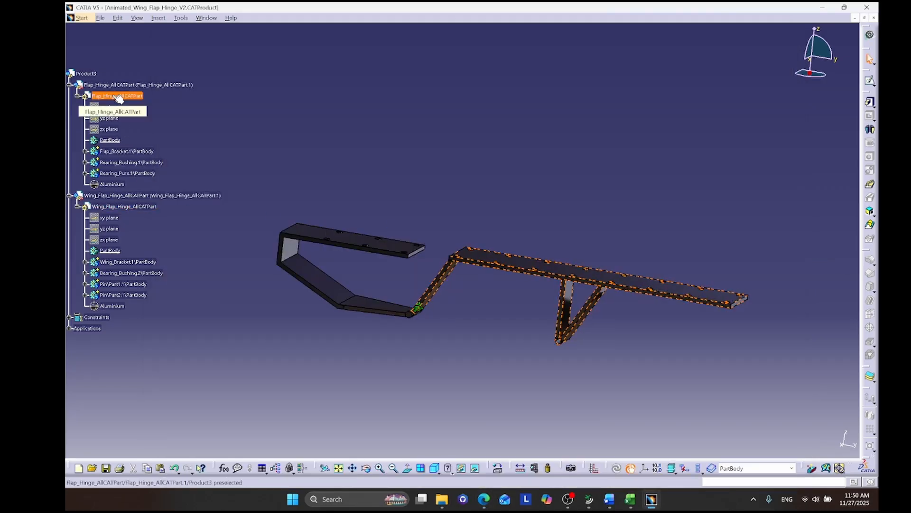
{"action": "left_click", "coordinate": [547, 468]}
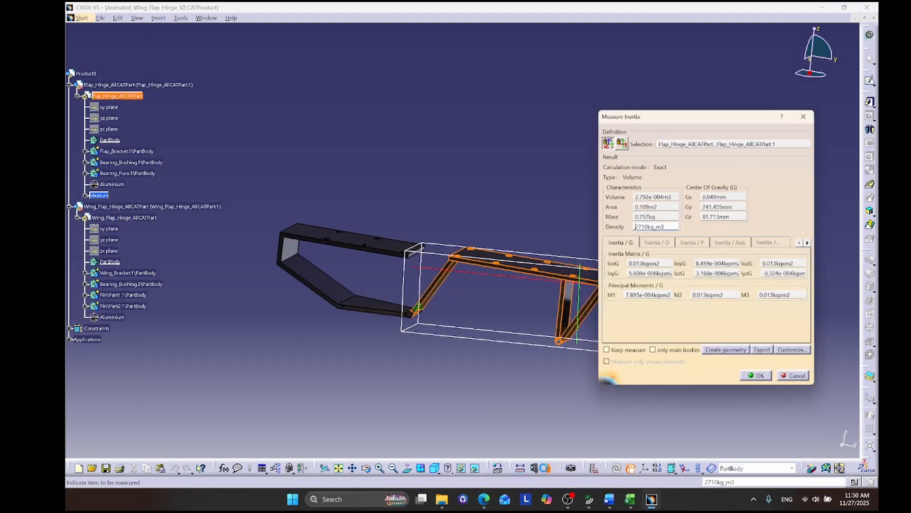
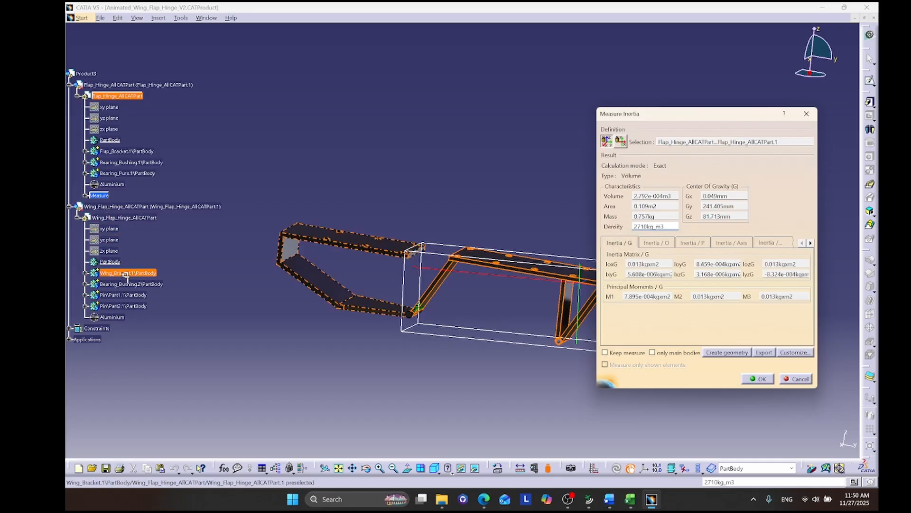
Measure the inertia properties of the Wing_Flap_Hinge_AllCATPart part and of the full Product3 assembly, and finish the measurement.
{"action": "left_click", "coordinate": [114, 218]}
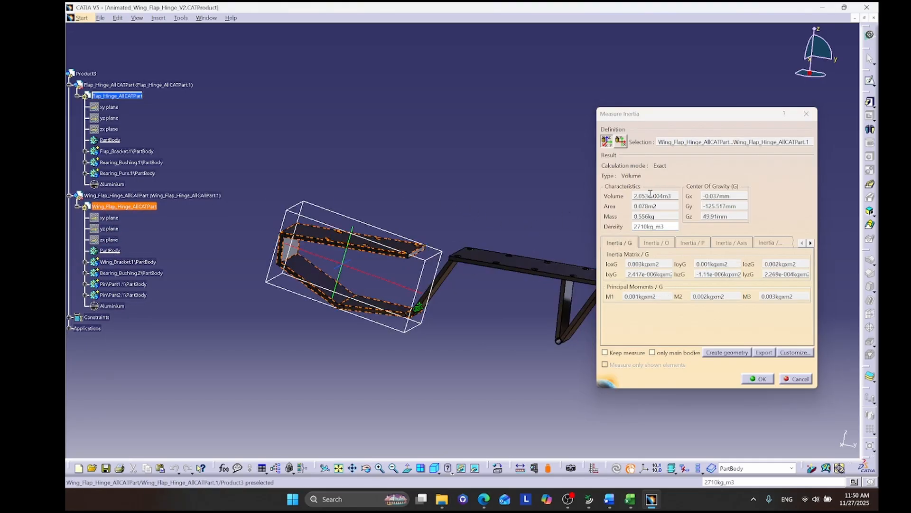
{"action": "left_click", "coordinate": [135, 86]}
{"action": "left_click", "coordinate": [86, 74]}
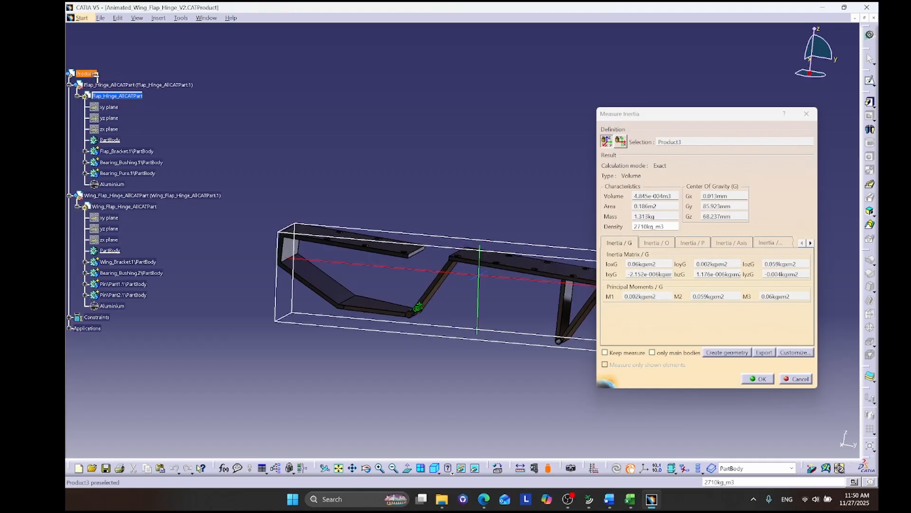
{"action": "left_click", "coordinate": [761, 378]}
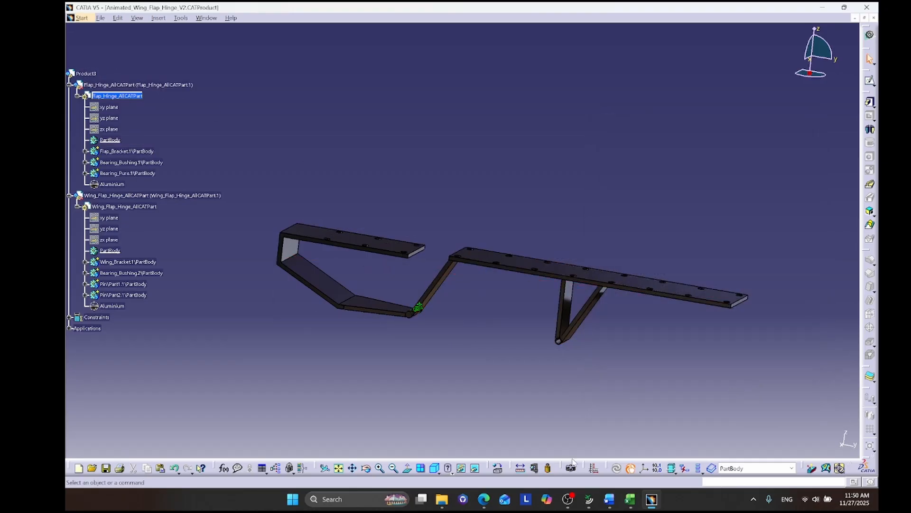
Check the material task in the exam PDF and apply Steel from the metal library to the Flap_Hinge_AllCATPart component.
{"action": "left_click", "coordinate": [489, 502]}
{"action": "scroll", "coordinate": [444, 361], "scroll_direction": "down", "scroll_amount": 3}
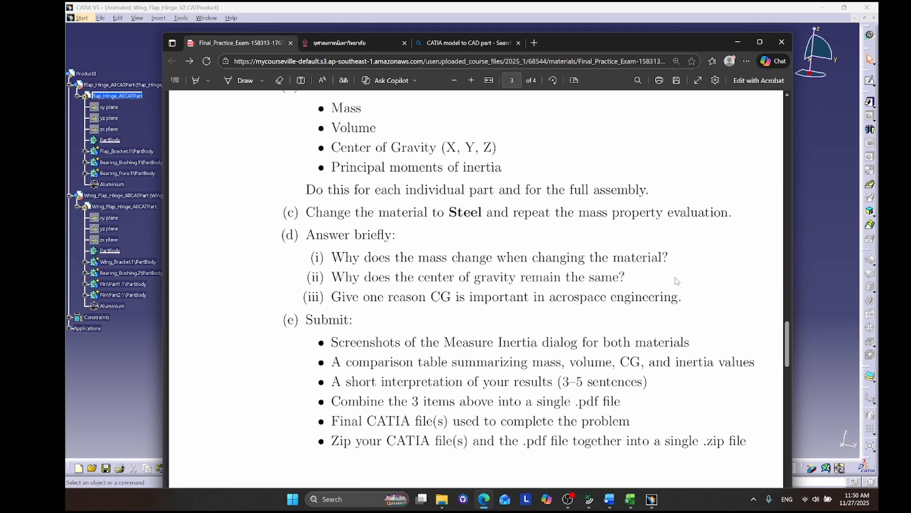
{"action": "left_click", "coordinate": [806, 255]}
{"action": "double_click", "coordinate": [95, 84]}
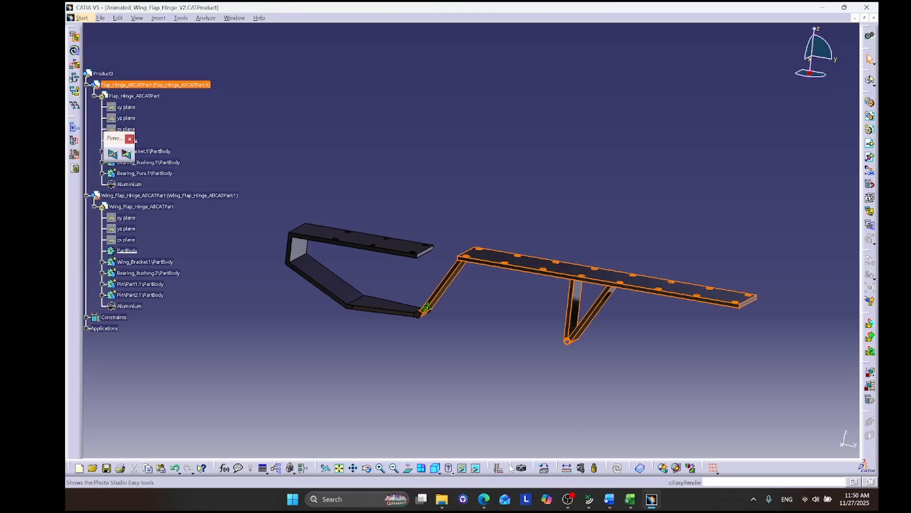
{"action": "left_click", "coordinate": [544, 468]}
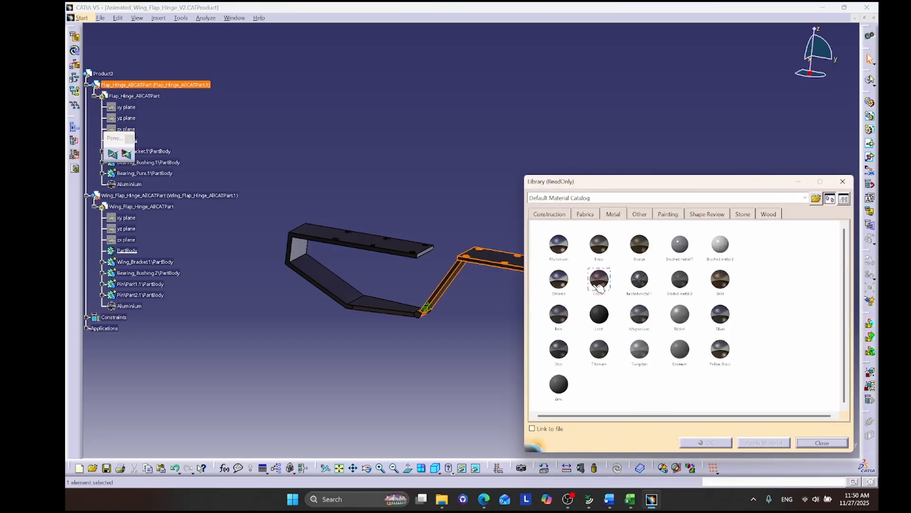
{"action": "left_click", "coordinate": [561, 349]}
{"action": "left_click", "coordinate": [764, 443]}
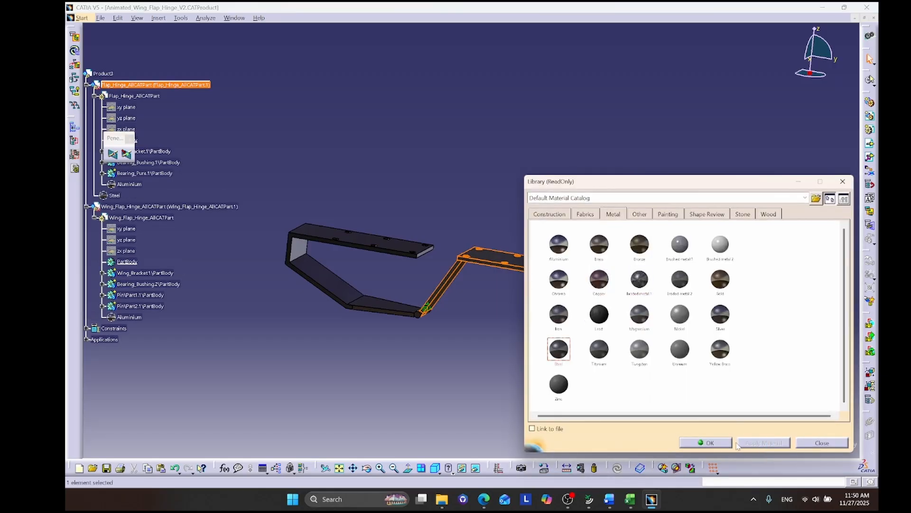
{"action": "left_click", "coordinate": [707, 442]}
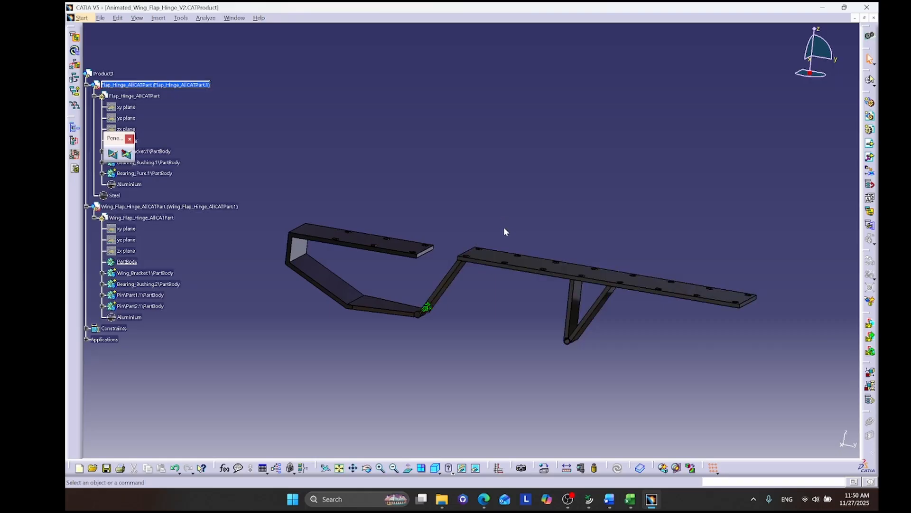
Download Final-Practice-Q3.CATPart from the Google Drive link in the exam PDF and return to the exam document.
{"action": "left_click", "coordinate": [484, 499]}
{"action": "scroll", "coordinate": [465, 401], "scroll_direction": "down", "scroll_amount": 7}
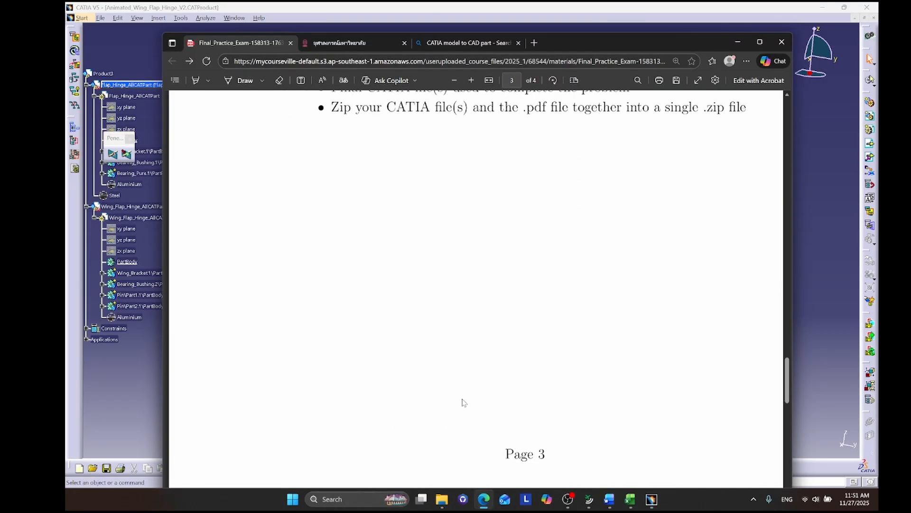
{"action": "scroll", "coordinate": [464, 402], "scroll_direction": "up", "scroll_amount": 4}
{"action": "scroll", "coordinate": [464, 402], "scroll_direction": "down", "scroll_amount": 12}
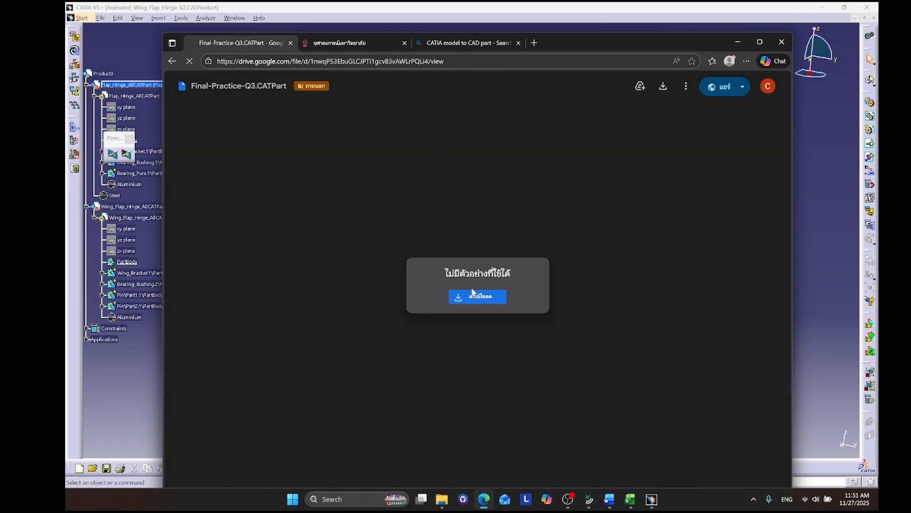
{"action": "left_click", "coordinate": [473, 295]}
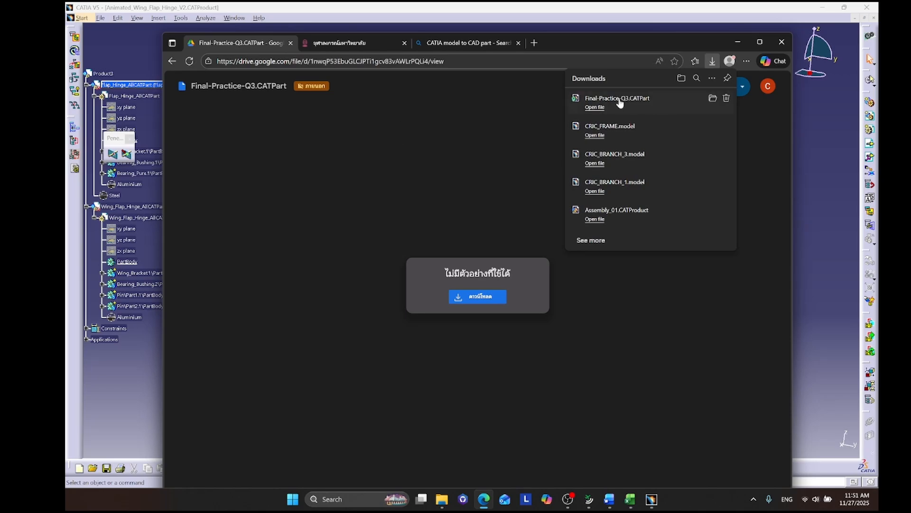
{"action": "left_click", "coordinate": [171, 60]}
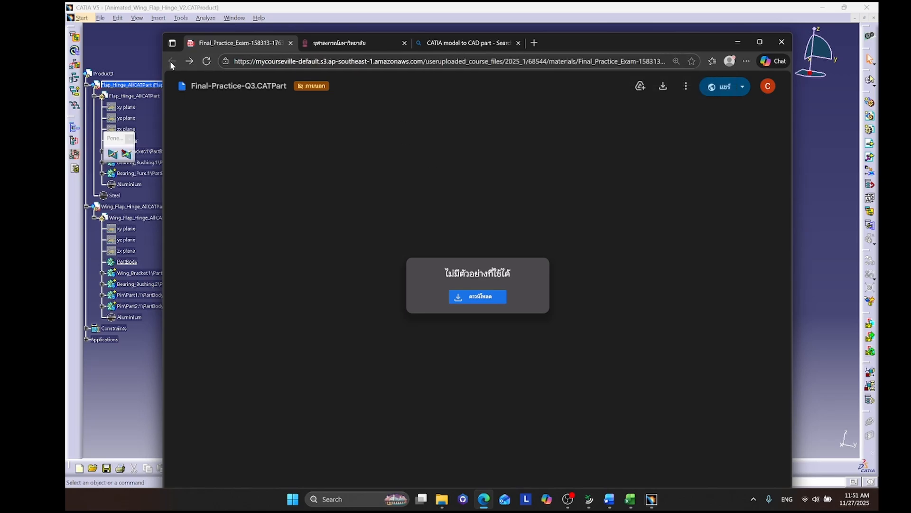
Read the 2D drawing requirements in the exam PDF and open Final-Practice-Q3.CATPart from the Downloads folder in CATIA.
{"action": "scroll", "coordinate": [741, 139], "scroll_direction": "down", "scroll_amount": 8}
{"action": "left_click_drag", "start_coordinate": [787, 169], "coordinate": [802, 442]}
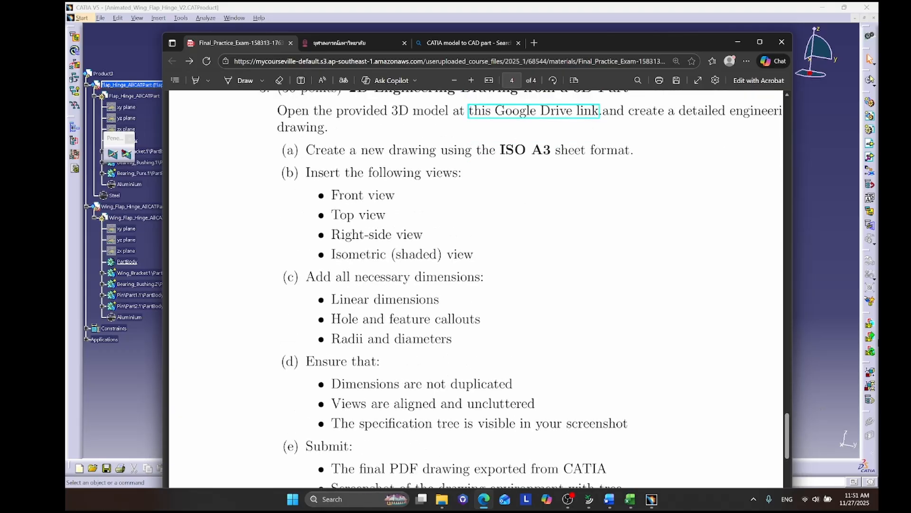
{"action": "left_click", "coordinate": [841, 334]}
{"action": "left_click", "coordinate": [100, 17]}
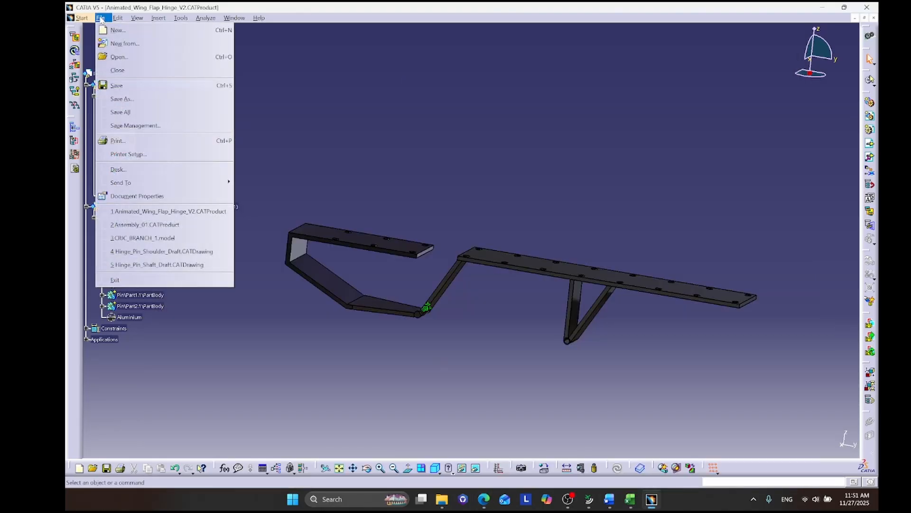
{"action": "left_click", "coordinate": [123, 57]}
{"action": "left_click", "coordinate": [515, 204]}
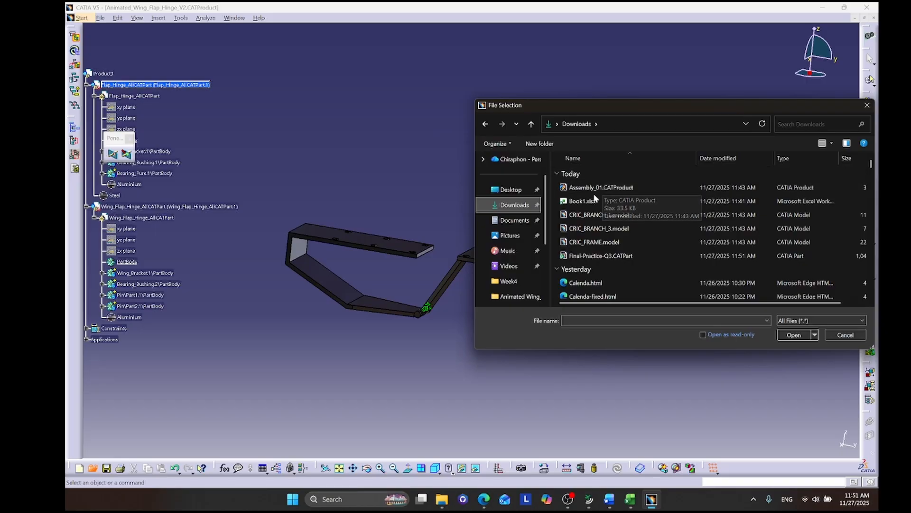
{"action": "double_click", "coordinate": [582, 254]}
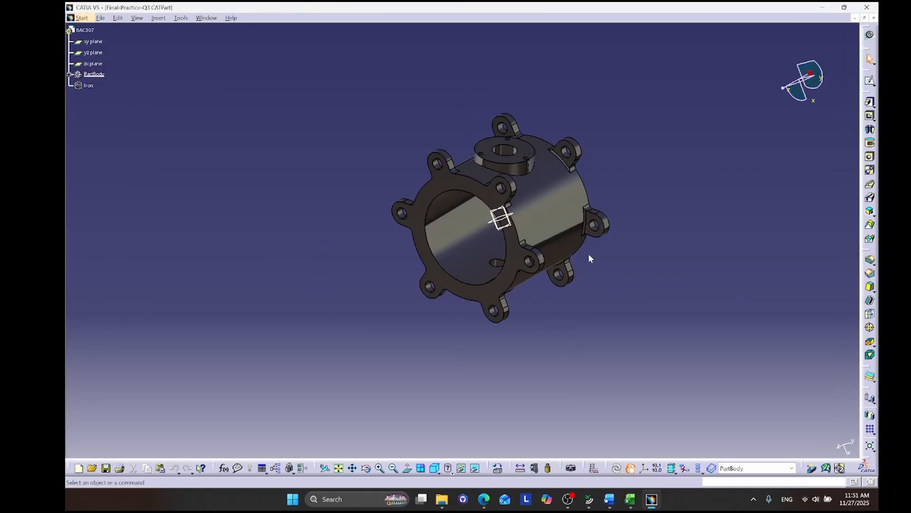
Start a new drawing of the part in the Drafting workbench and choose the empty sheet layout.
{"action": "left_click", "coordinate": [483, 498]}
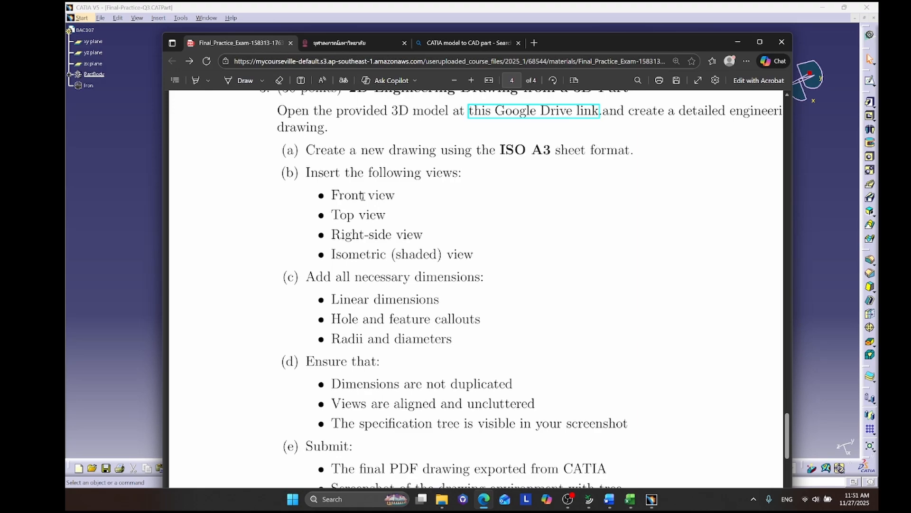
{"action": "left_click", "coordinate": [103, 163]}
{"action": "left_click", "coordinate": [81, 18]}
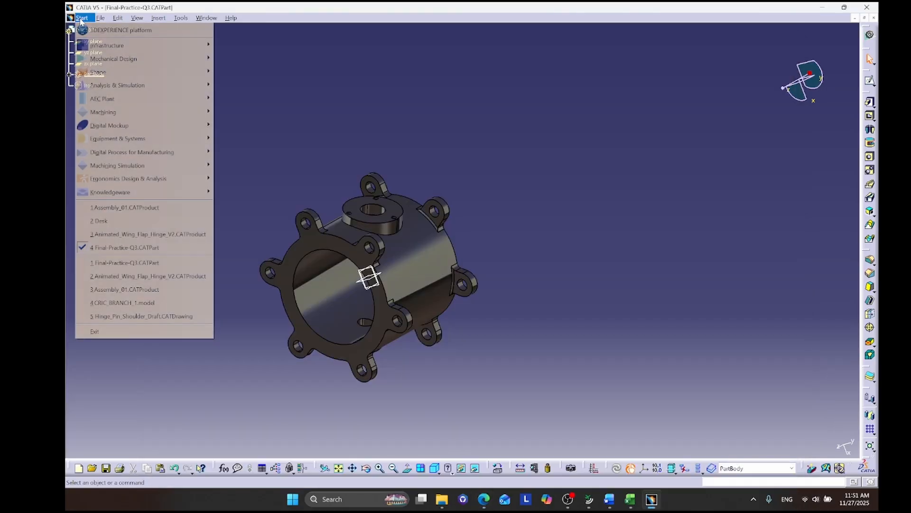
{"action": "mouse_move", "coordinate": [96, 60]}
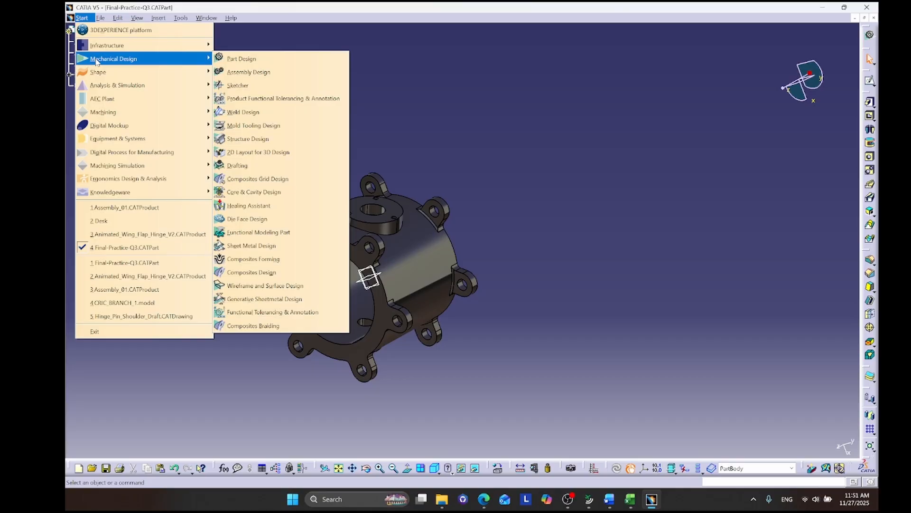
{"action": "left_click", "coordinate": [237, 165]}
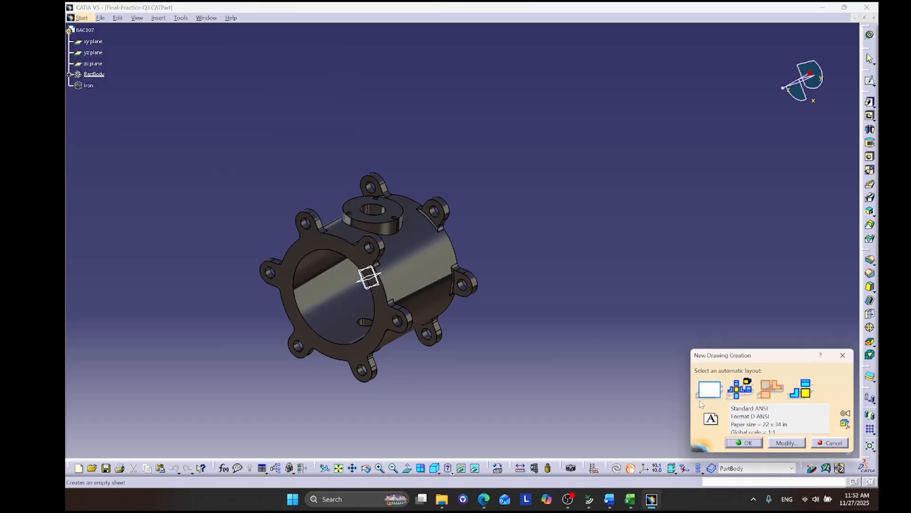
{"action": "left_click", "coordinate": [709, 388]}
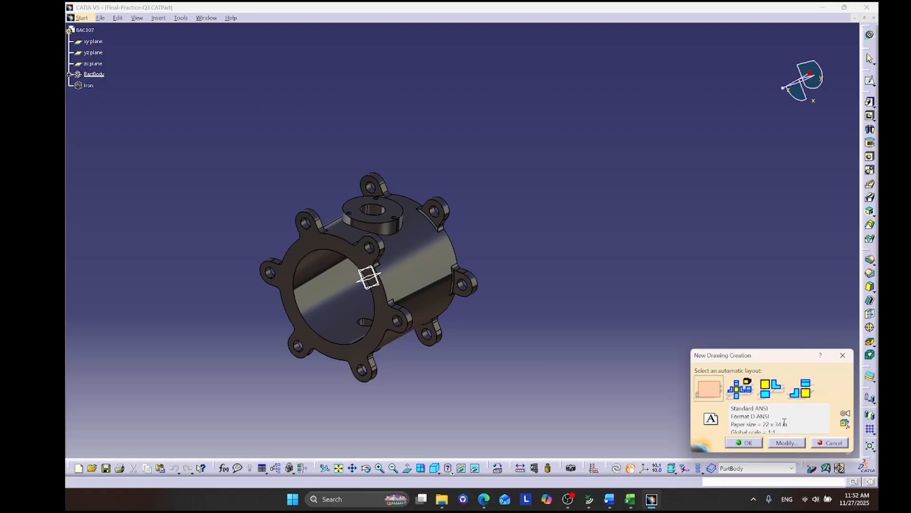
Set the new drawing's standard to ISO and its sheet style to A3 ISO, as the exam requires.
{"action": "left_click", "coordinate": [787, 443]}
{"action": "left_click", "coordinate": [760, 361]}
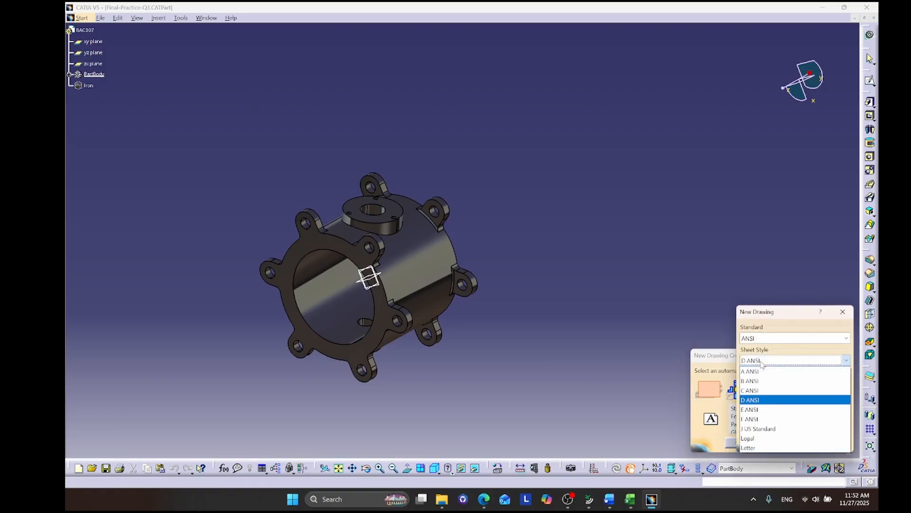
{"action": "left_click", "coordinate": [764, 338]}
{"action": "left_click", "coordinate": [770, 338]}
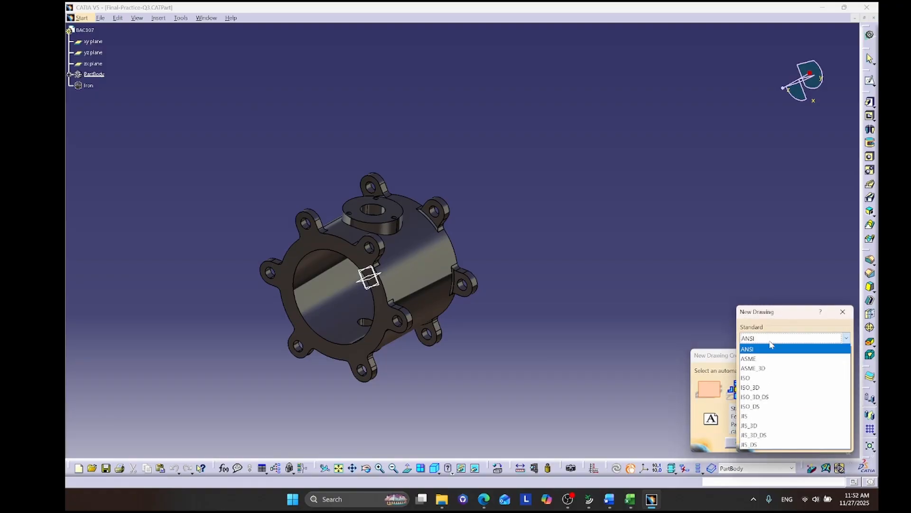
{"action": "left_click", "coordinate": [769, 378]}
{"action": "left_click", "coordinate": [483, 498]}
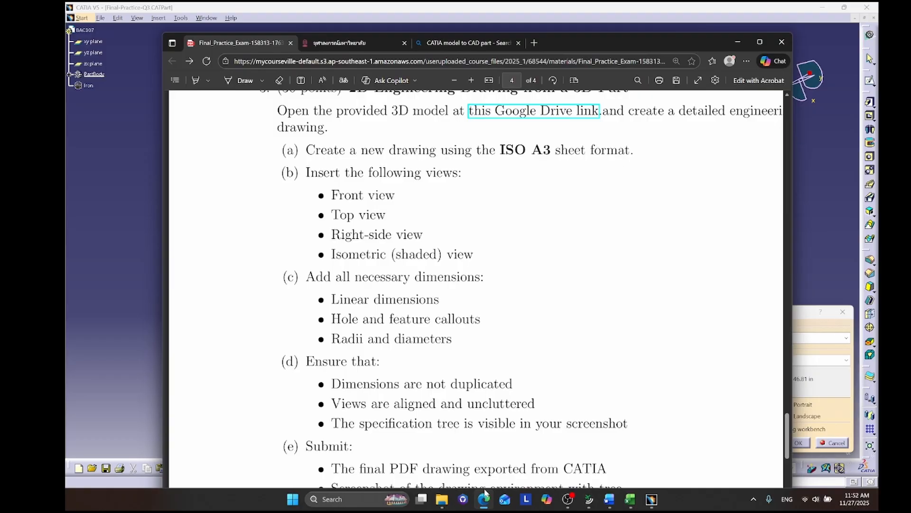
{"action": "left_click", "coordinate": [830, 361]}
{"action": "left_click", "coordinate": [830, 361]}
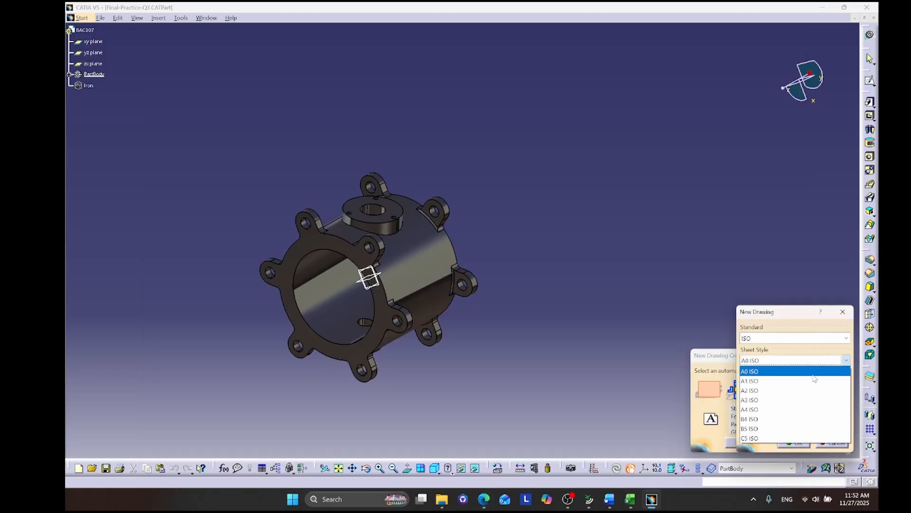
{"action": "left_click", "coordinate": [806, 400]}
Choose landscape orientation for the ISO A3 sheet and create the empty drawing.
{"action": "left_click", "coordinate": [791, 338]}
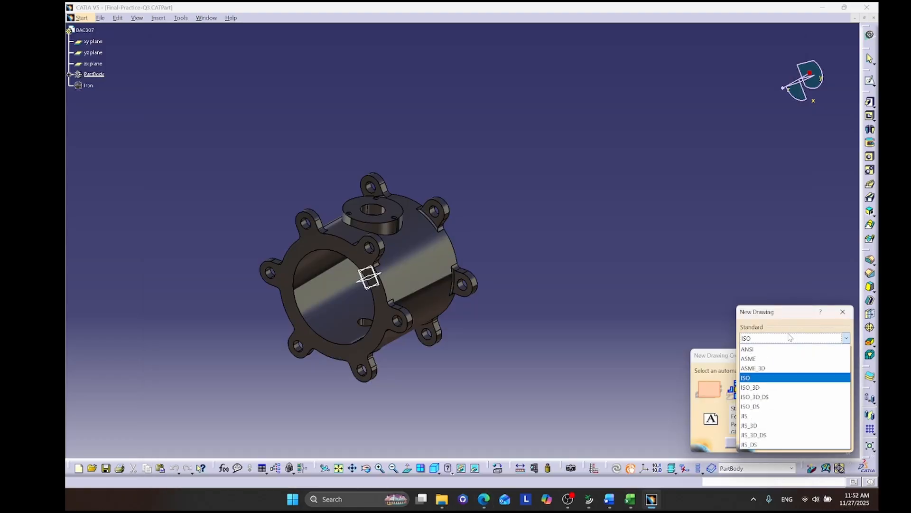
{"action": "left_click", "coordinate": [790, 338]}
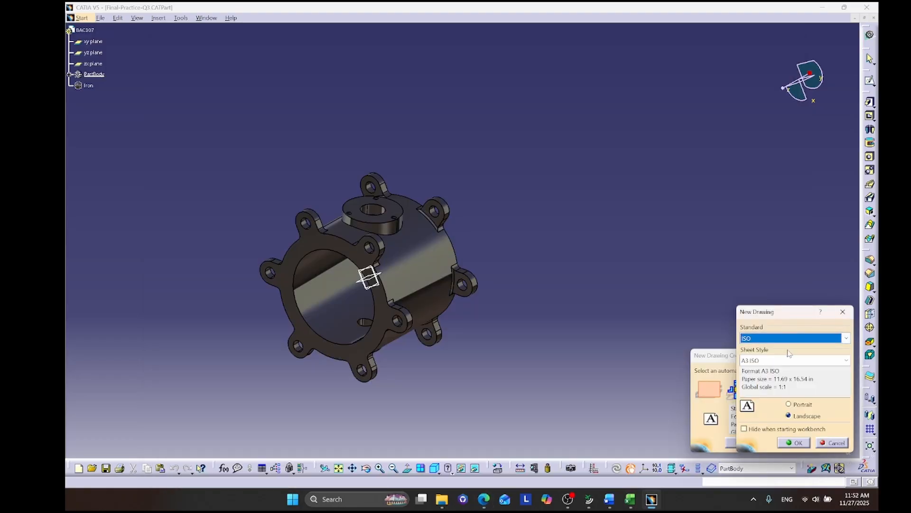
{"action": "left_click", "coordinate": [797, 416]}
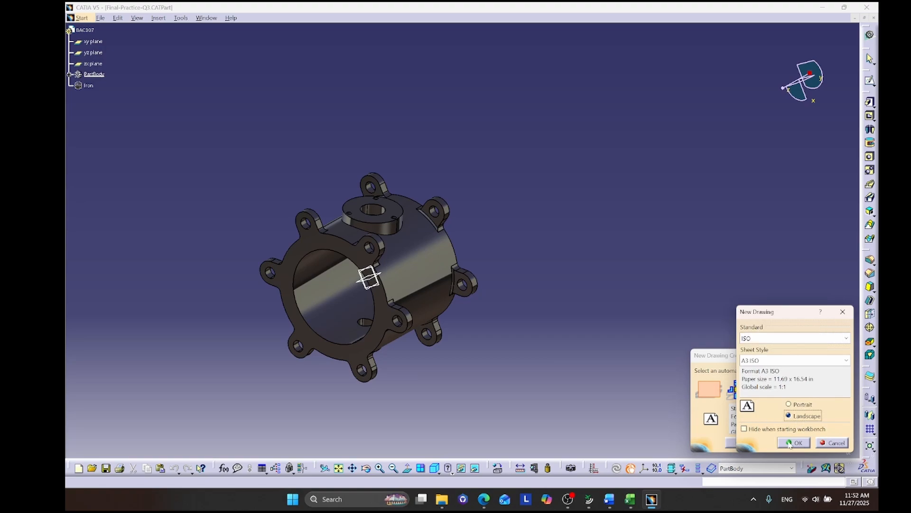
{"action": "left_click", "coordinate": [794, 442]}
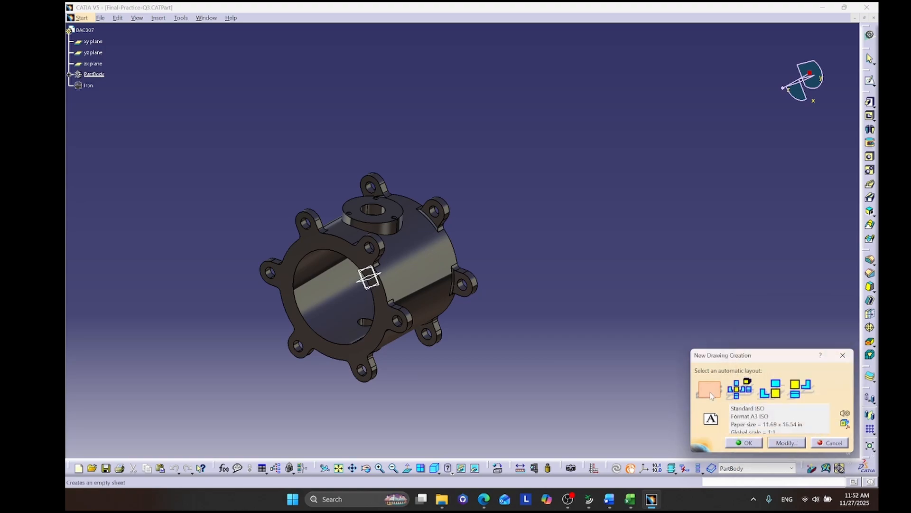
{"action": "left_click", "coordinate": [753, 445]}
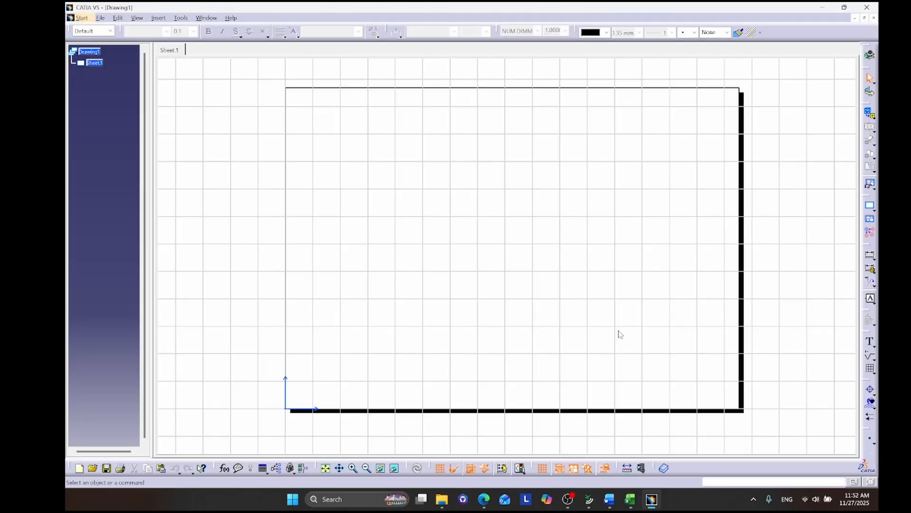
Start the View Wizard and choose the predefined layout with front, bottom and left views.
{"action": "mouse_move", "coordinate": [621, 334]}
{"action": "middle_mouse_down"}
{"action": "mouse_move", "coordinate": [566, 259]}
{"action": "mouse_move", "coordinate": [593, 266]}
{"action": "middle_mouse_up"}
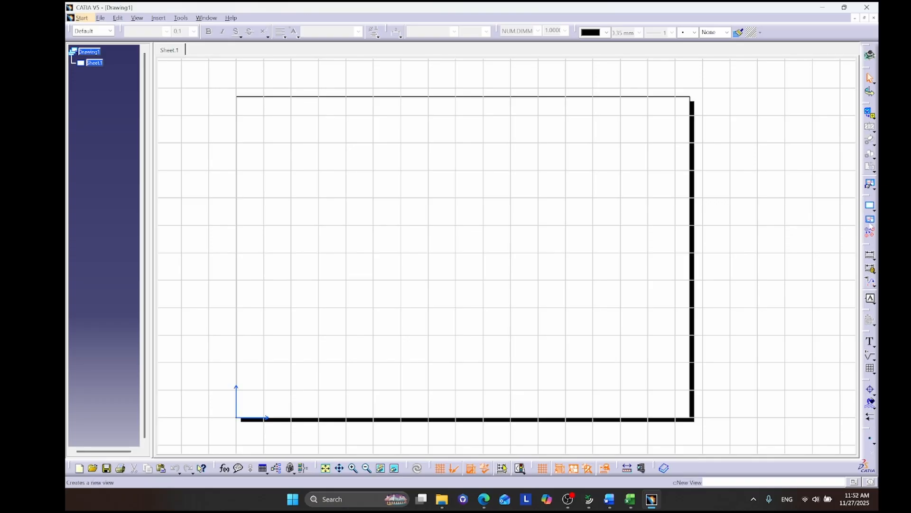
{"action": "left_click", "coordinate": [874, 189]}
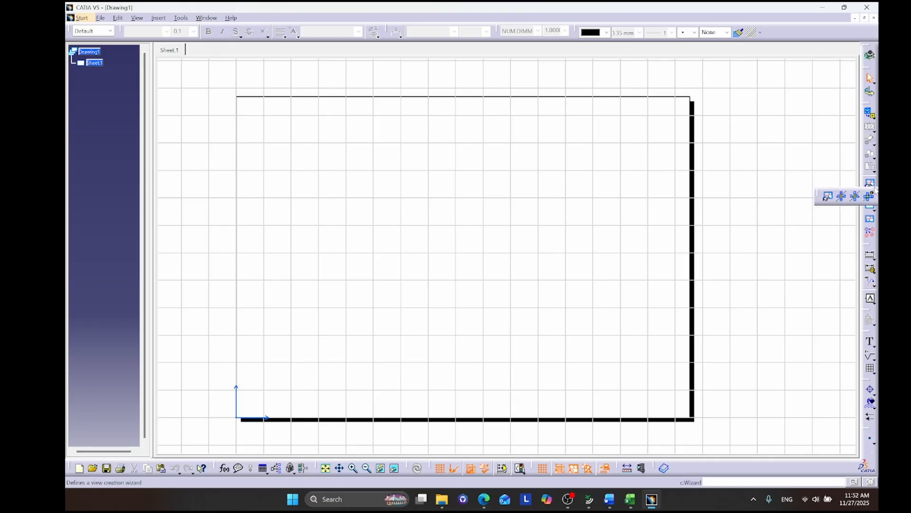
{"action": "left_click", "coordinate": [828, 199]}
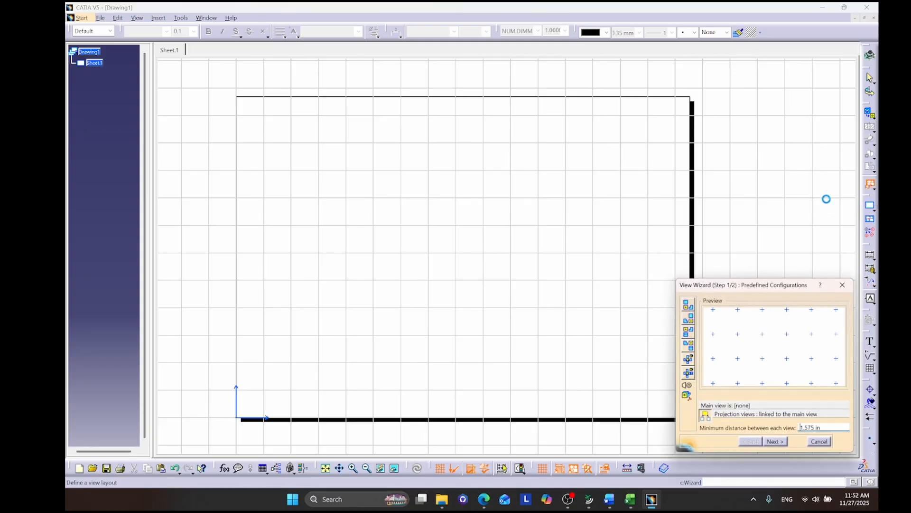
{"action": "left_click", "coordinate": [689, 305]}
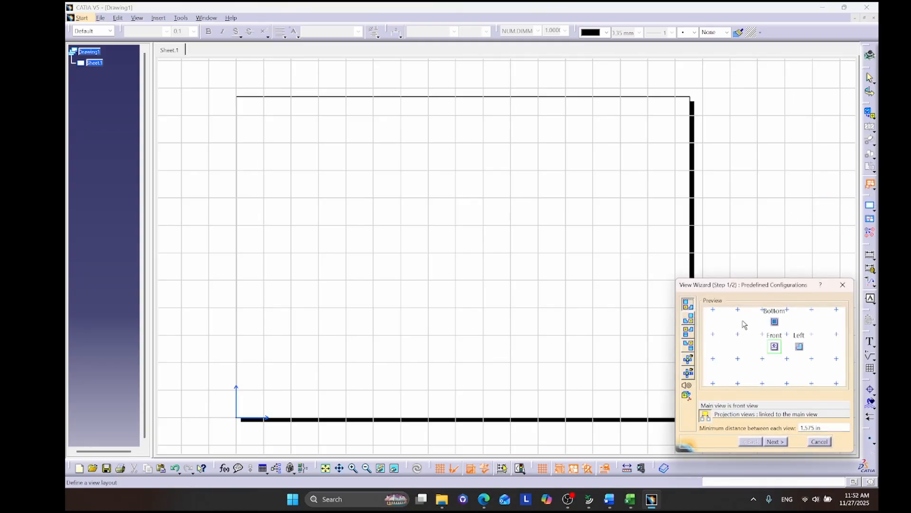
{"action": "left_click", "coordinate": [775, 442]}
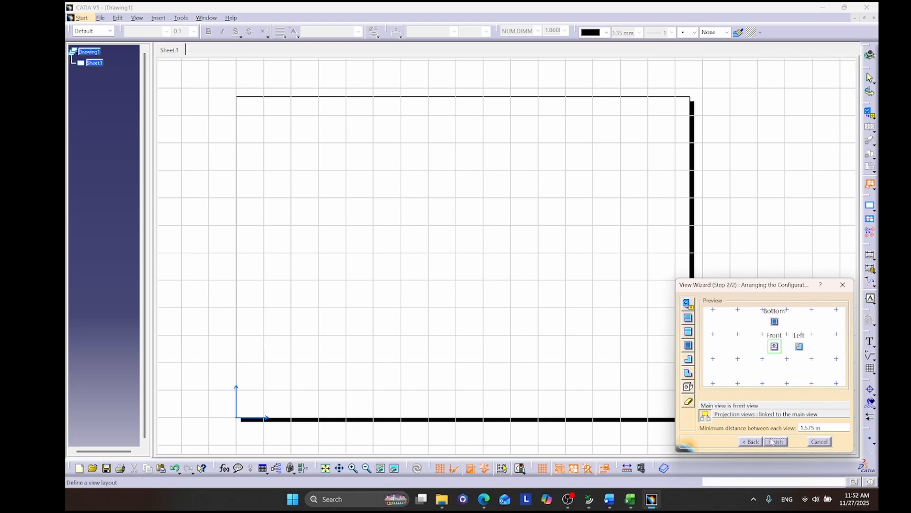
Check the required views in the exam PDF, then add an isometric view beside the bottom view and finish the wizard layout.
{"action": "left_click", "coordinate": [484, 498]}
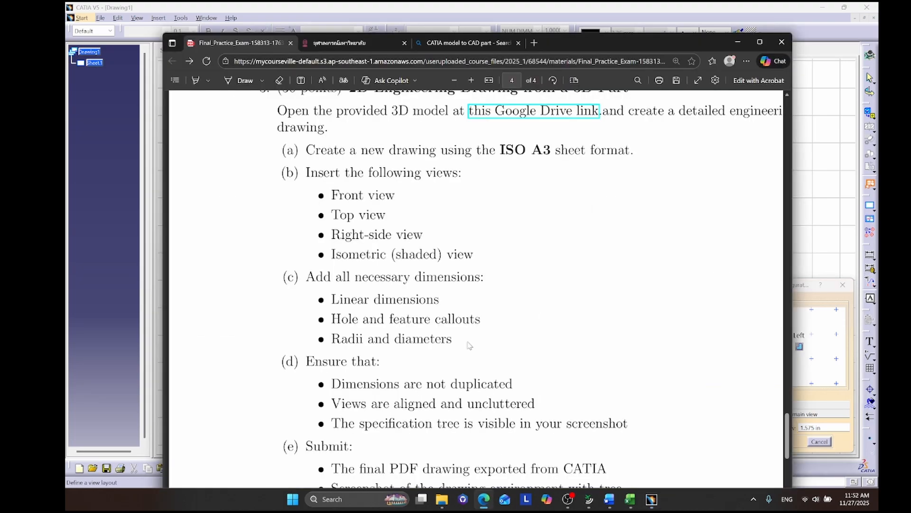
{"action": "scroll", "coordinate": [469, 345], "scroll_direction": "down", "scroll_amount": 3}
{"action": "scroll", "coordinate": [469, 345], "scroll_direction": "up", "scroll_amount": 2}
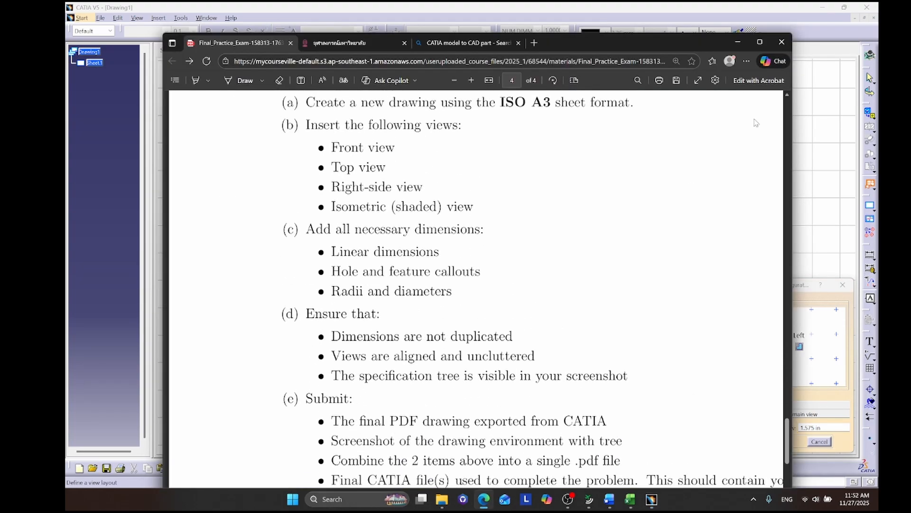
{"action": "left_click", "coordinate": [738, 42]}
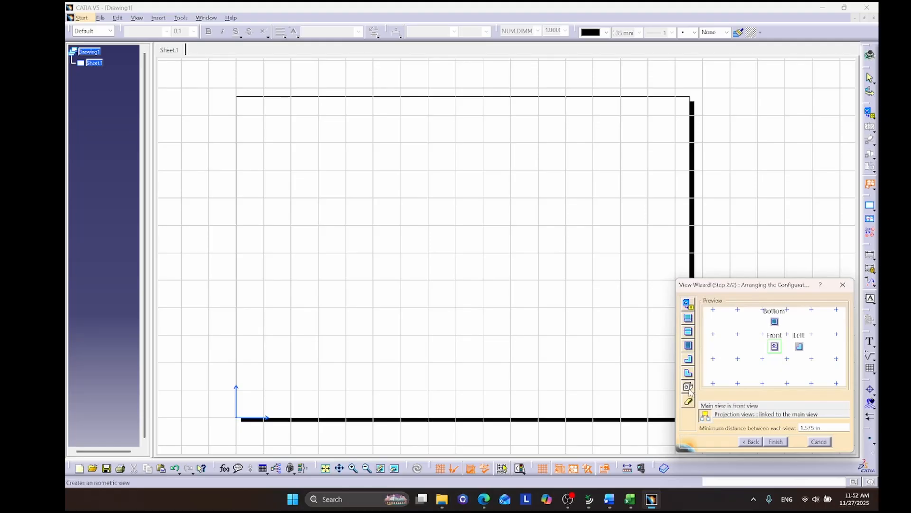
{"action": "left_click_drag", "start_coordinate": [689, 391], "coordinate": [800, 322]}
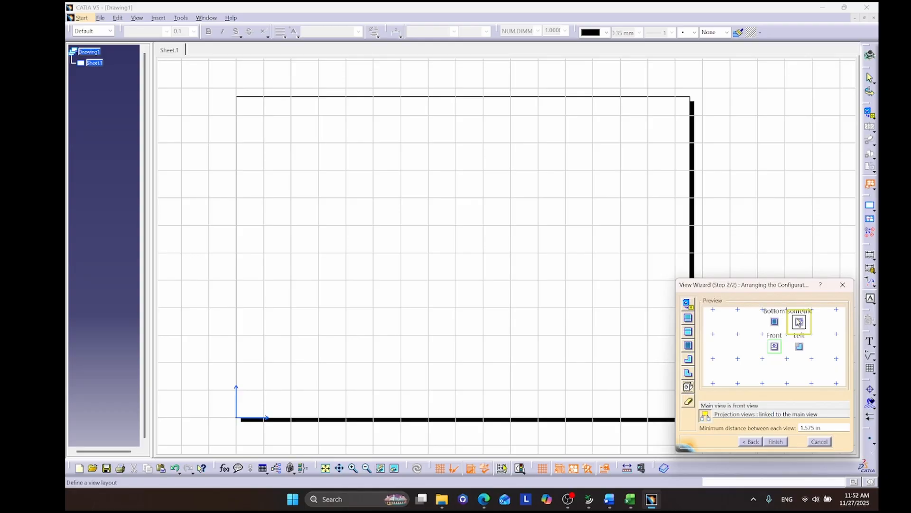
{"action": "left_click", "coordinate": [776, 441]}
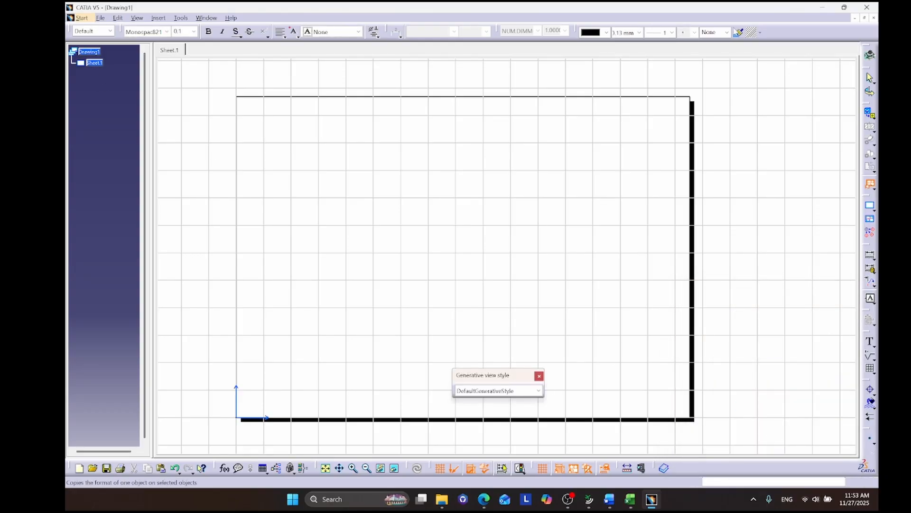
Move the Final-Practice-Q3 part window clear of the others and close the Animated_Wing_Flap_Hinge_V2, Desk and Assembly_01 documents.
{"action": "left_click", "coordinate": [865, 18]}
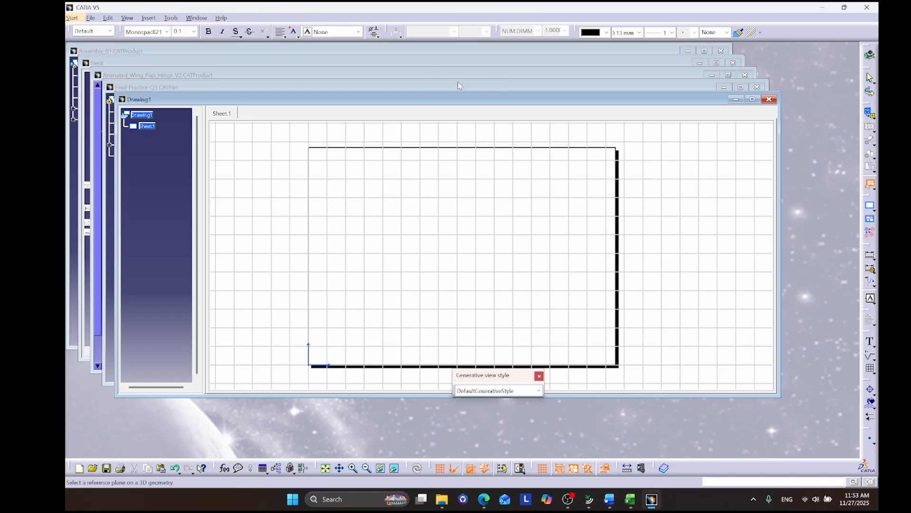
{"action": "left_click_drag", "start_coordinate": [458, 85], "coordinate": [625, 156]}
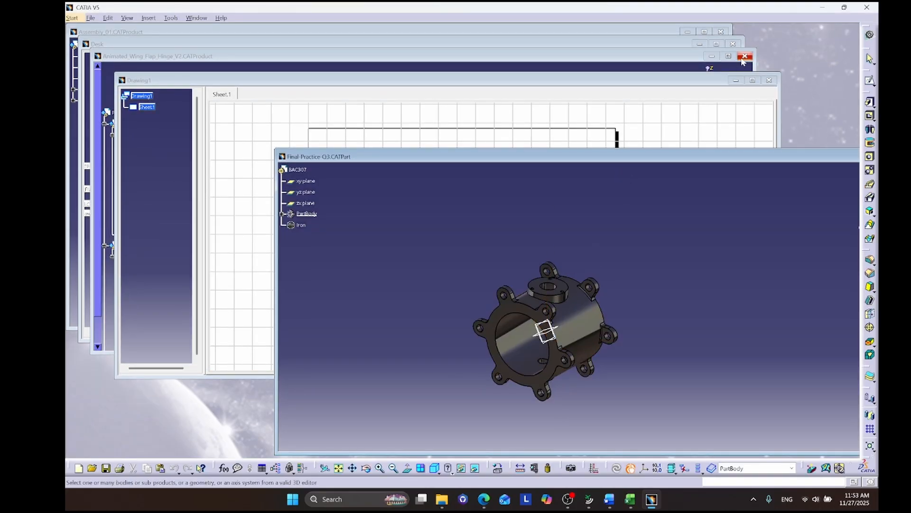
{"action": "left_click", "coordinate": [743, 57]}
{"action": "left_click", "coordinate": [493, 266]}
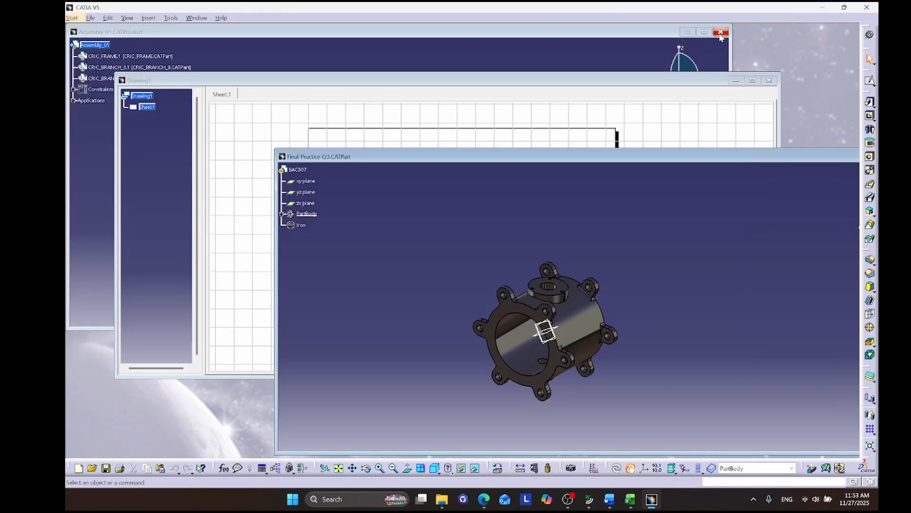
{"action": "left_click", "coordinate": [720, 34]}
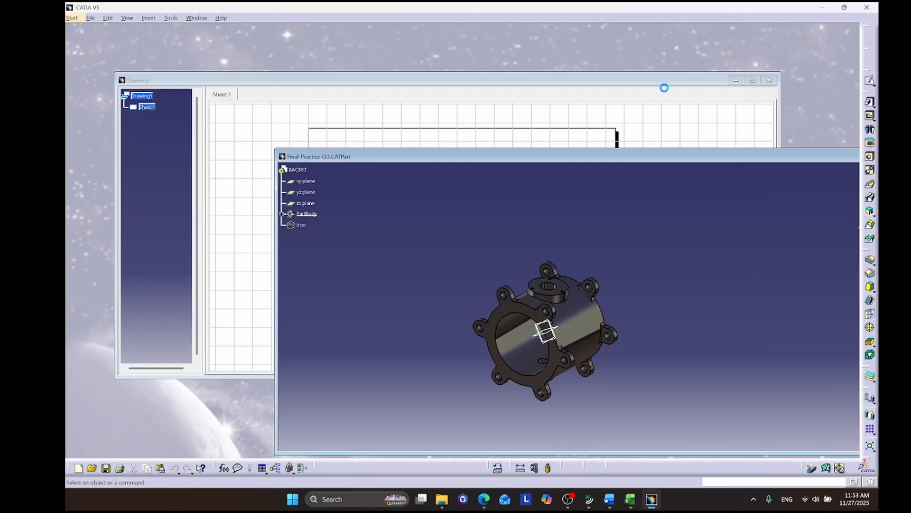
{"action": "left_click", "coordinate": [752, 81]}
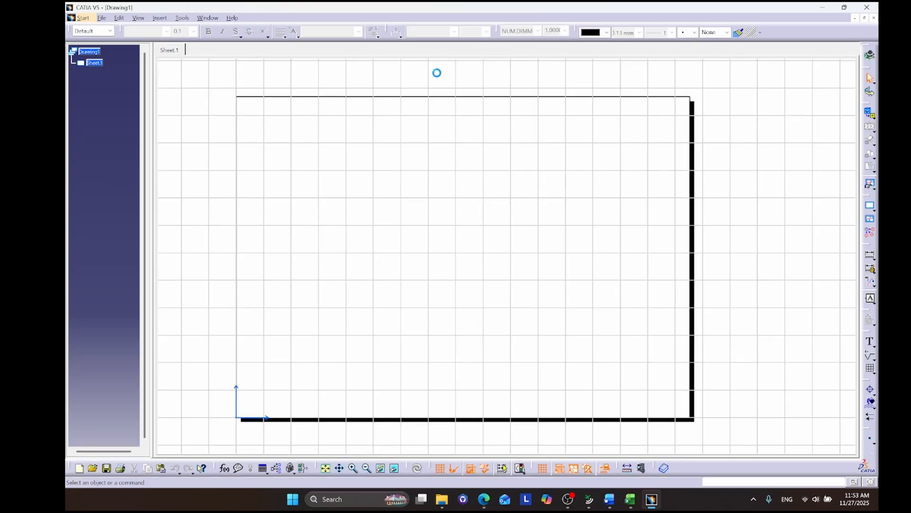
Restore the drawing to a smaller window and move it up so the part window beneath stays reachable.
{"action": "left_click", "coordinate": [864, 18]}
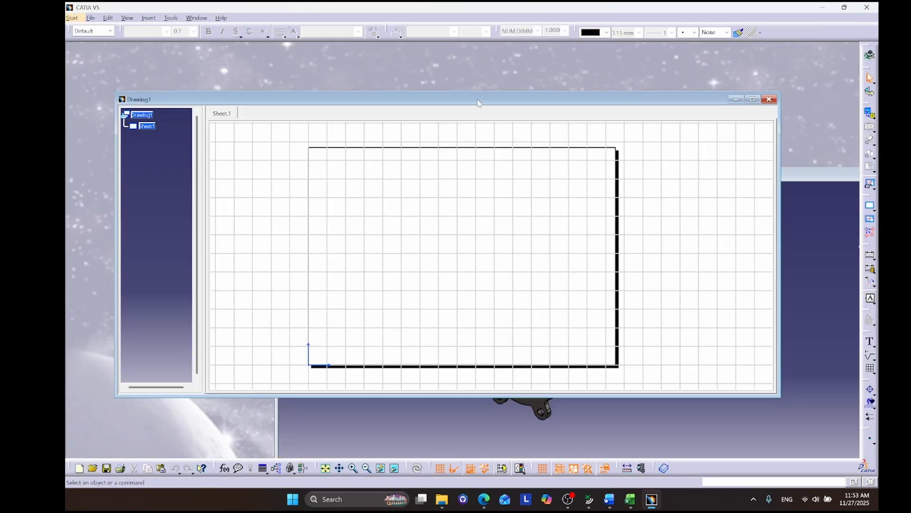
{"action": "left_click_drag", "start_coordinate": [494, 100], "coordinate": [491, 43]}
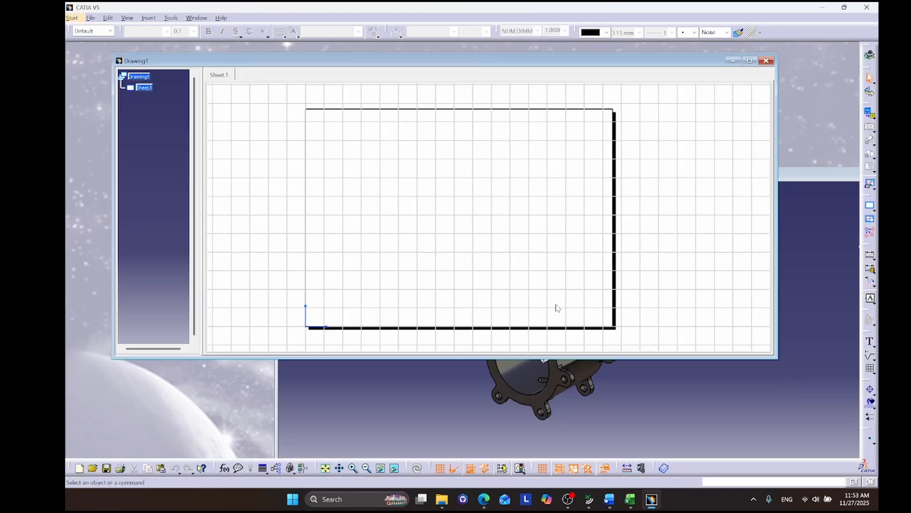
{"action": "left_click", "coordinate": [541, 398]}
{"action": "left_click", "coordinate": [494, 112]}
Set up front, bottom and left views in the View Wizard, adding an isometric view on the opposite side of the front view.
{"action": "left_click", "coordinate": [870, 185]}
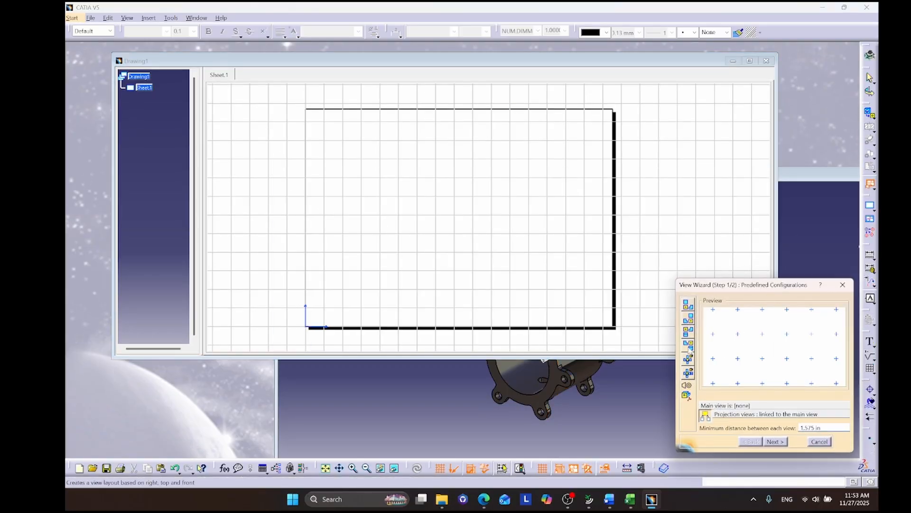
{"action": "left_click", "coordinate": [695, 306]}
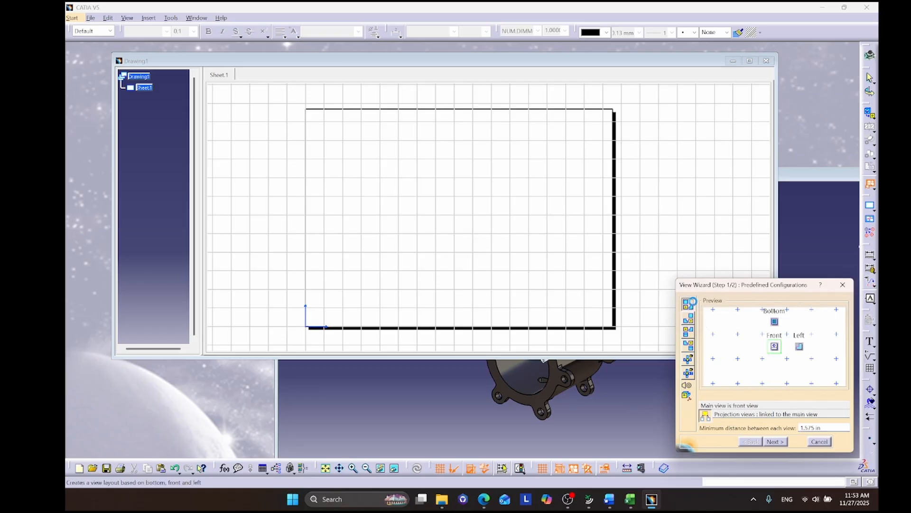
{"action": "left_click", "coordinate": [776, 442]}
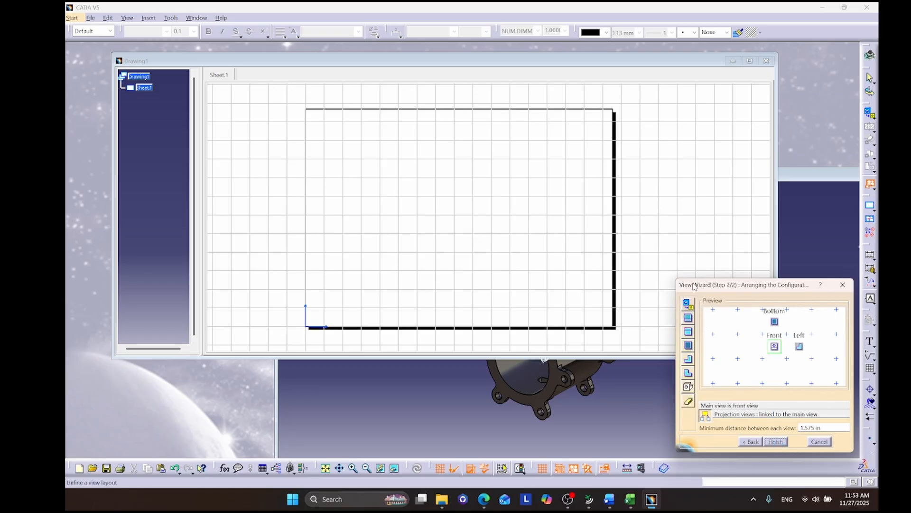
{"action": "left_click_drag", "start_coordinate": [688, 386], "coordinate": [752, 346]}
{"action": "left_click", "coordinate": [776, 442]}
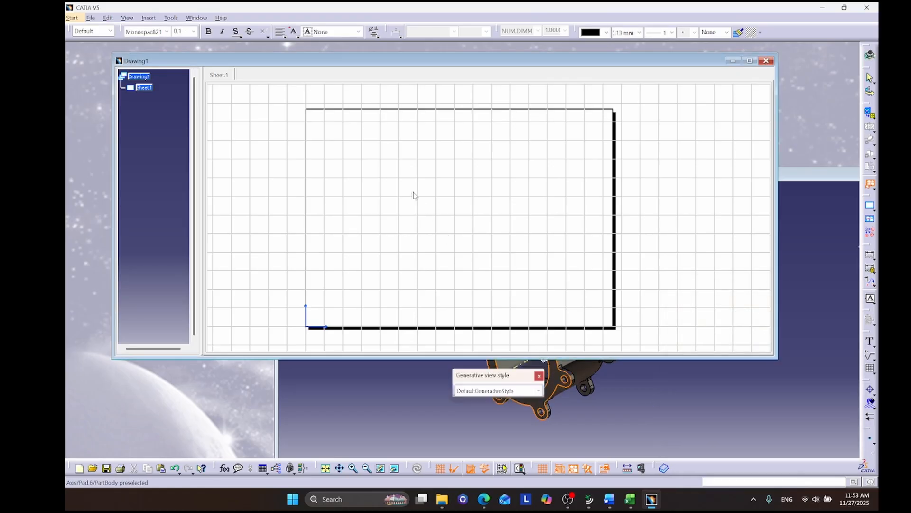
Look through the available generative view styles and dismiss the style selector.
{"action": "left_click", "coordinate": [521, 393]}
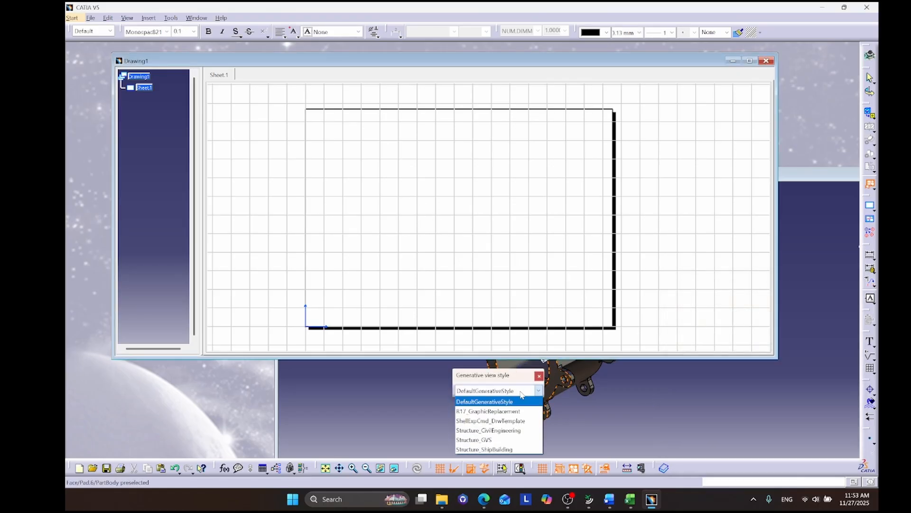
{"action": "left_click", "coordinate": [521, 393]}
{"action": "left_click", "coordinate": [539, 376]}
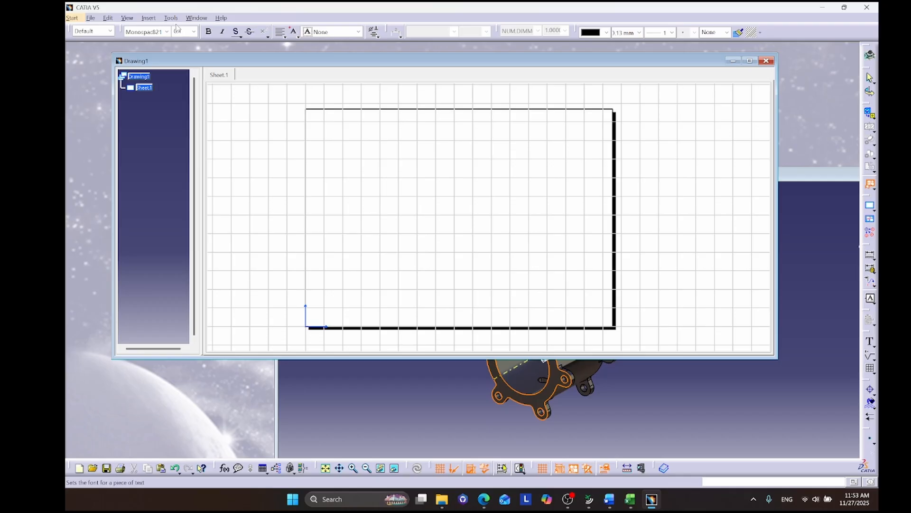
Maximize the drawing window and open the Drafting settings in the program options.
{"action": "left_click", "coordinate": [750, 60]}
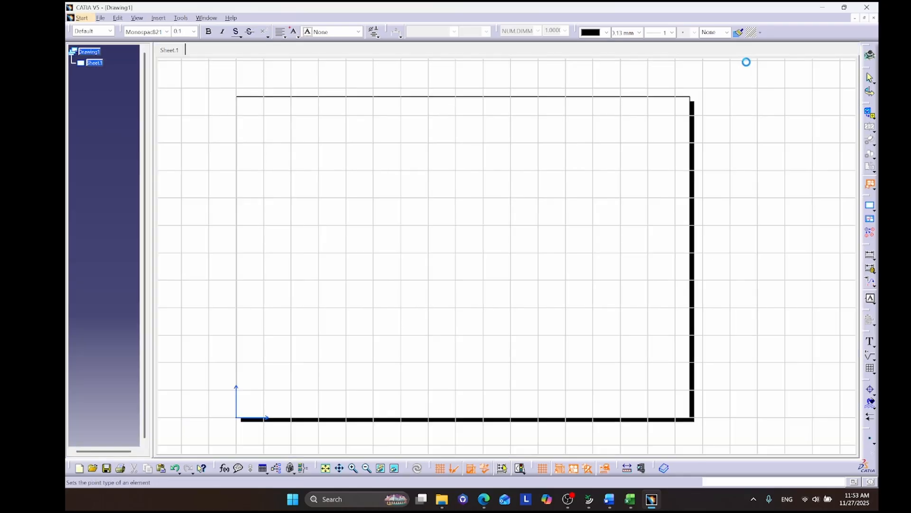
{"action": "left_click", "coordinate": [180, 18]}
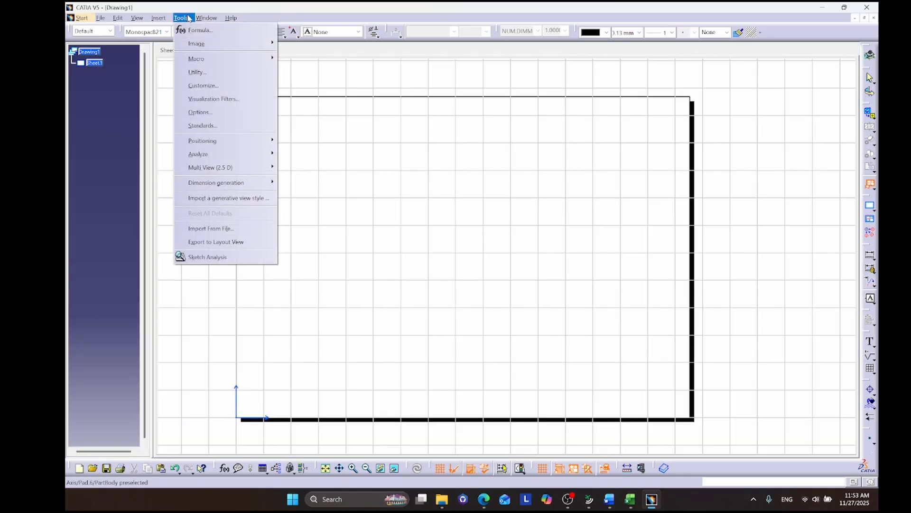
{"action": "left_click", "coordinate": [224, 114]}
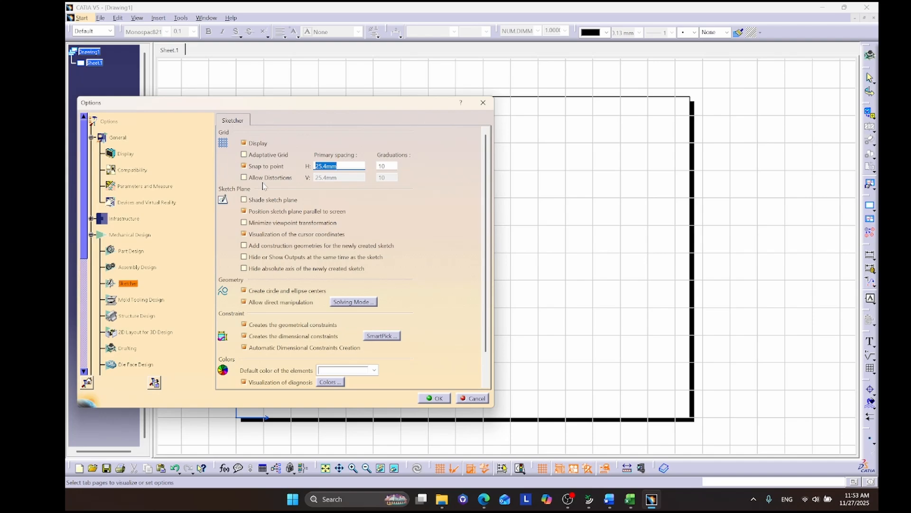
{"action": "scroll", "coordinate": [261, 255], "scroll_direction": "down", "scroll_amount": 2}
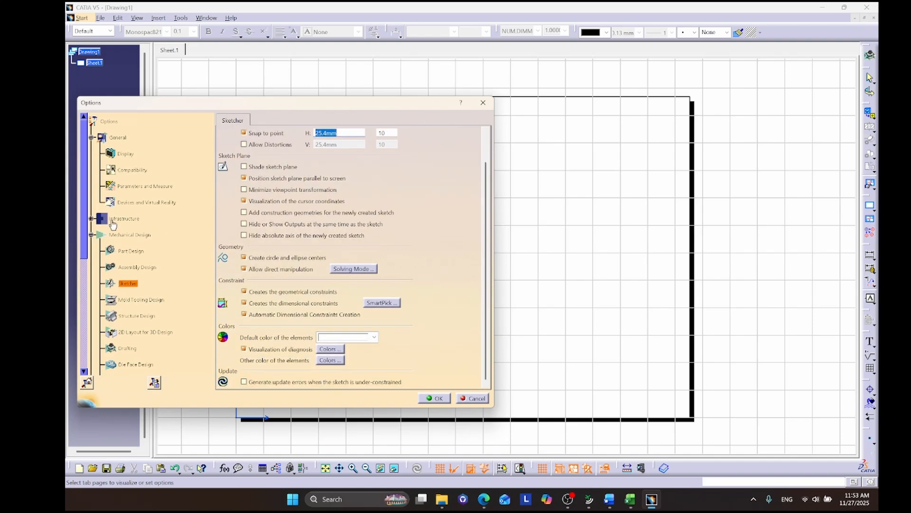
{"action": "scroll", "coordinate": [129, 269], "scroll_direction": "down", "scroll_amount": 3}
{"action": "left_click", "coordinate": [127, 296]}
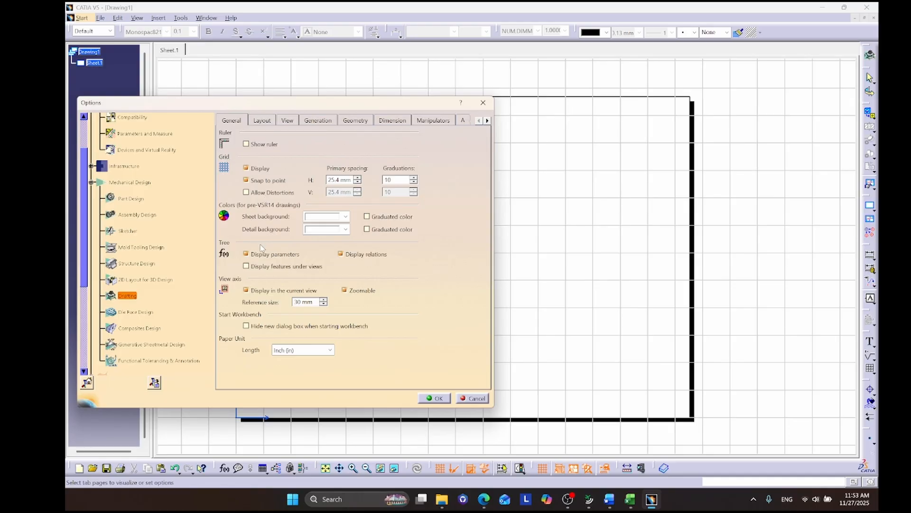
Enable "Prevent generative view style usage" in the Drafting administration options and apply the change.
{"action": "left_click", "coordinate": [389, 122]}
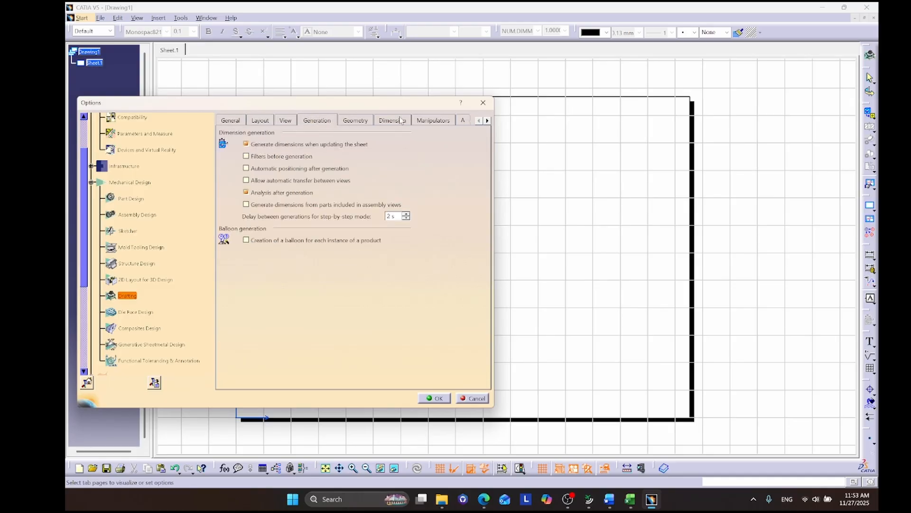
{"action": "left_click", "coordinate": [487, 121]}
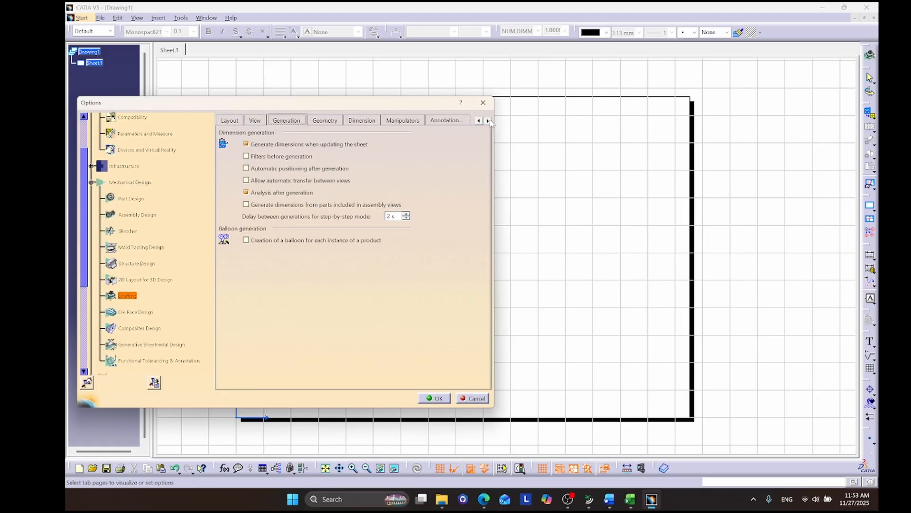
{"action": "left_click", "coordinate": [488, 121]}
{"action": "left_click", "coordinate": [487, 120]}
{"action": "left_click", "coordinate": [487, 120]}
{"action": "left_click", "coordinate": [450, 122]}
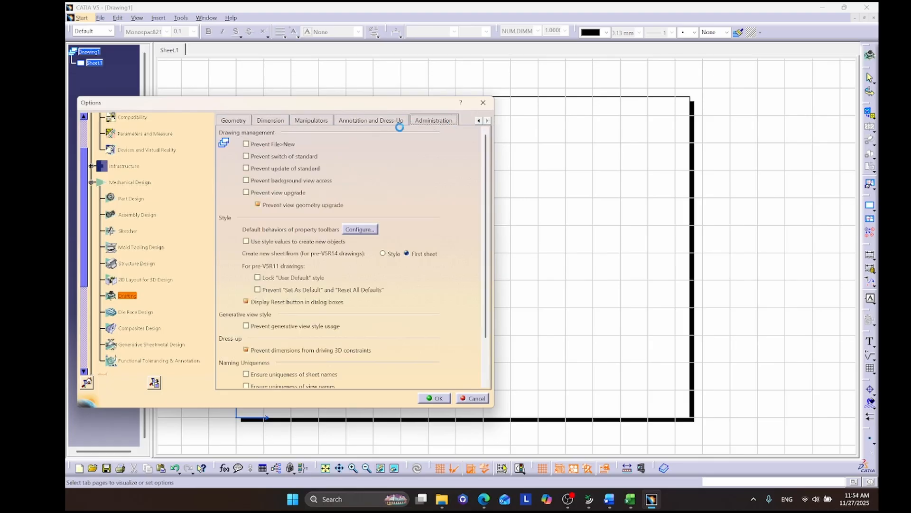
{"action": "scroll", "coordinate": [264, 317], "scroll_direction": "down", "scroll_amount": 1}
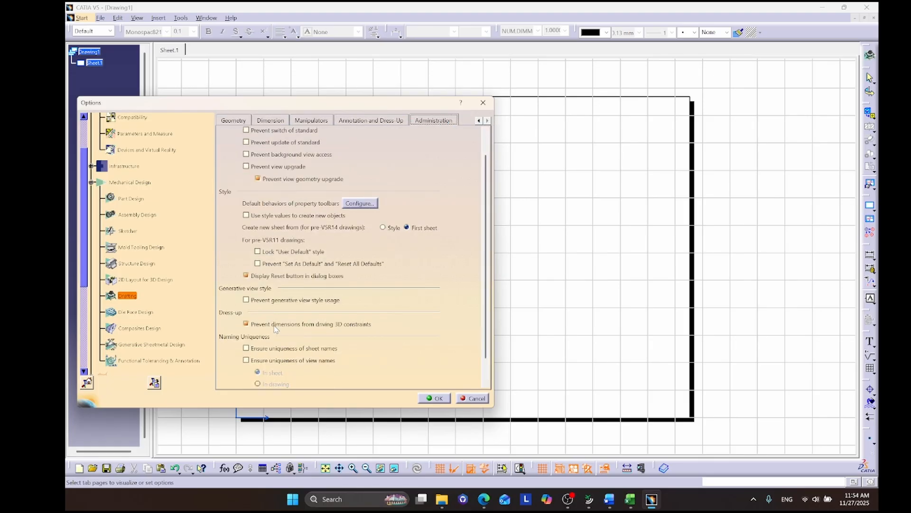
{"action": "left_click", "coordinate": [246, 300]}
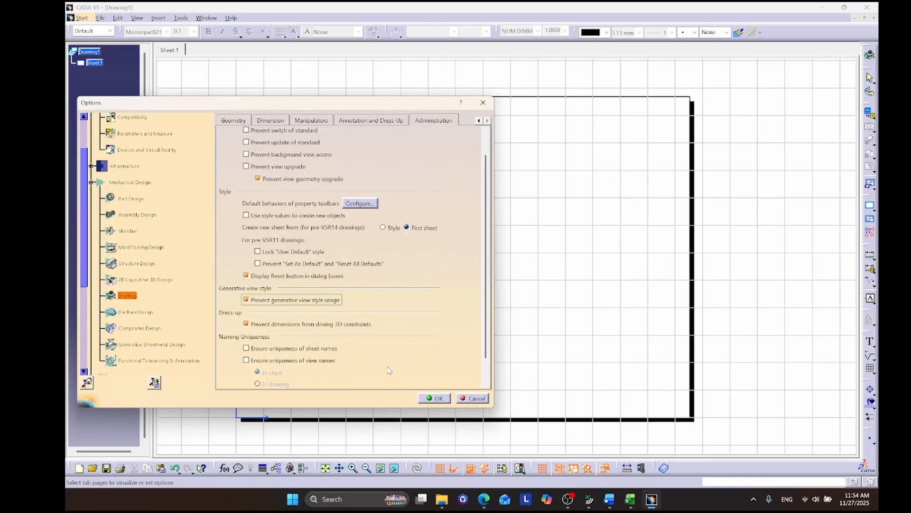
{"action": "left_click", "coordinate": [434, 399]}
Restore the drawing to a smaller window and shift it sideways to expose more of the part window.
{"action": "left_click", "coordinate": [864, 18]}
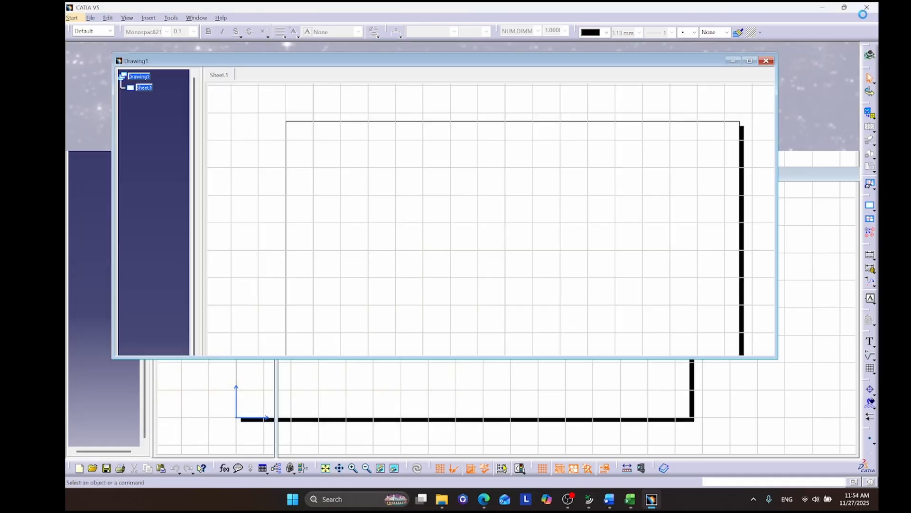
{"action": "left_click_drag", "start_coordinate": [682, 63], "coordinate": [570, 63]}
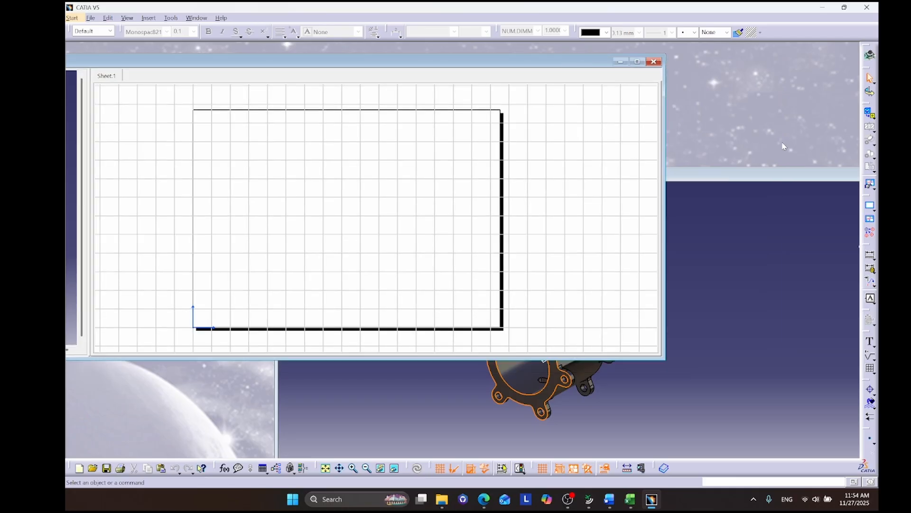
Set up a View Wizard layout with front, bottom and left views, and add an isometric view beside the bottom view.
{"action": "left_click", "coordinate": [874, 188]}
{"action": "left_click", "coordinate": [831, 192]}
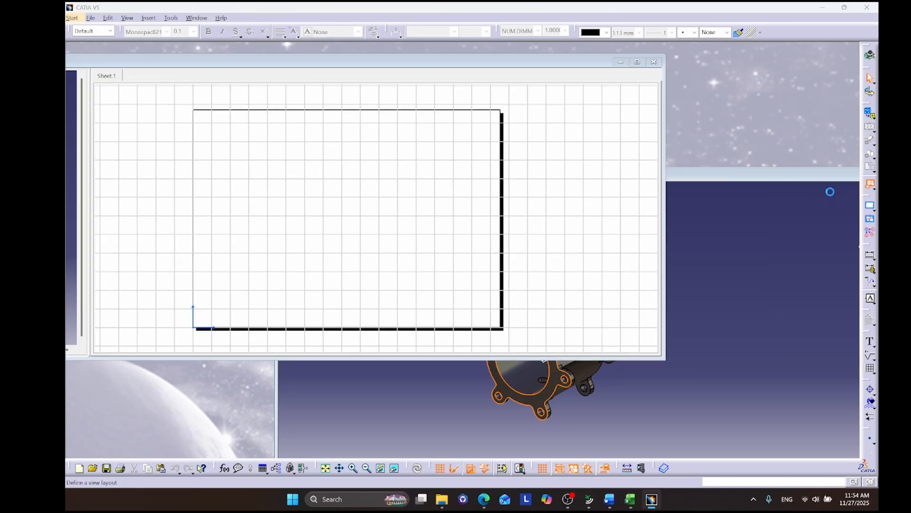
{"action": "left_click", "coordinate": [688, 304]}
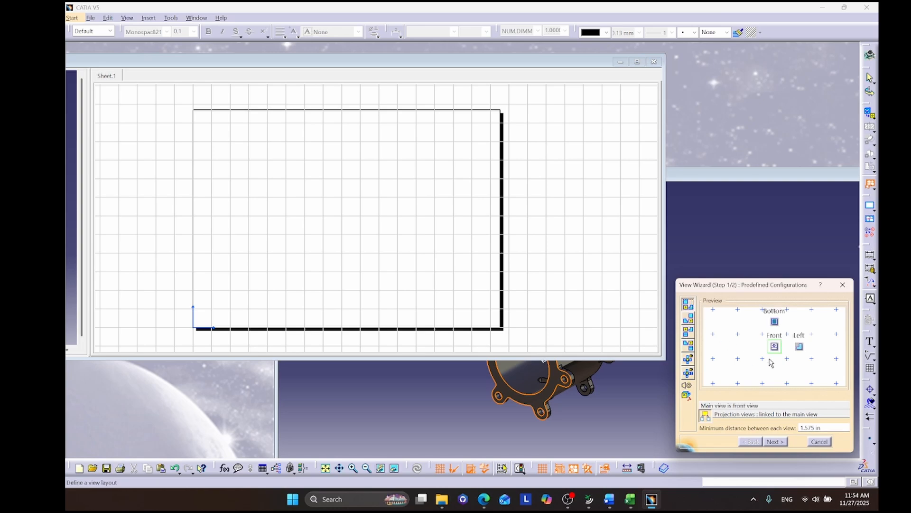
{"action": "left_click", "coordinate": [773, 442]}
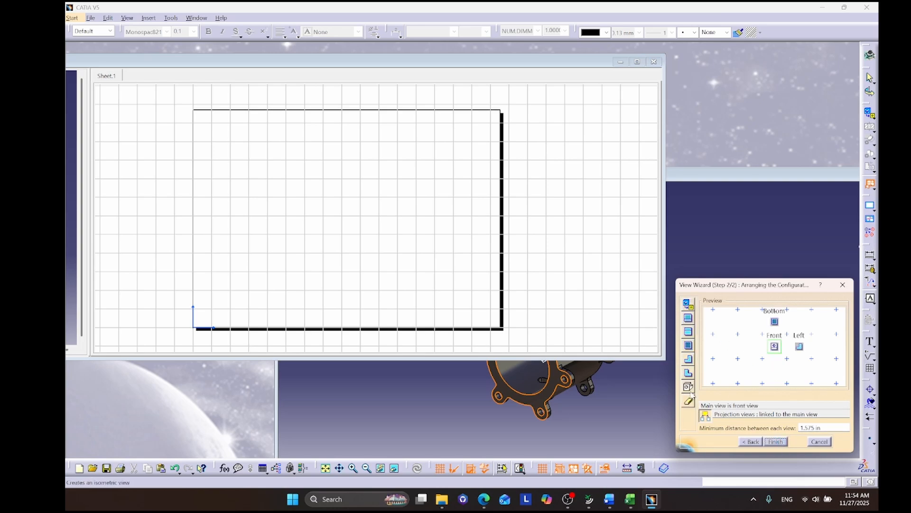
{"action": "left_click_drag", "start_coordinate": [688, 386], "coordinate": [802, 323]}
{"action": "left_click", "coordinate": [774, 441]}
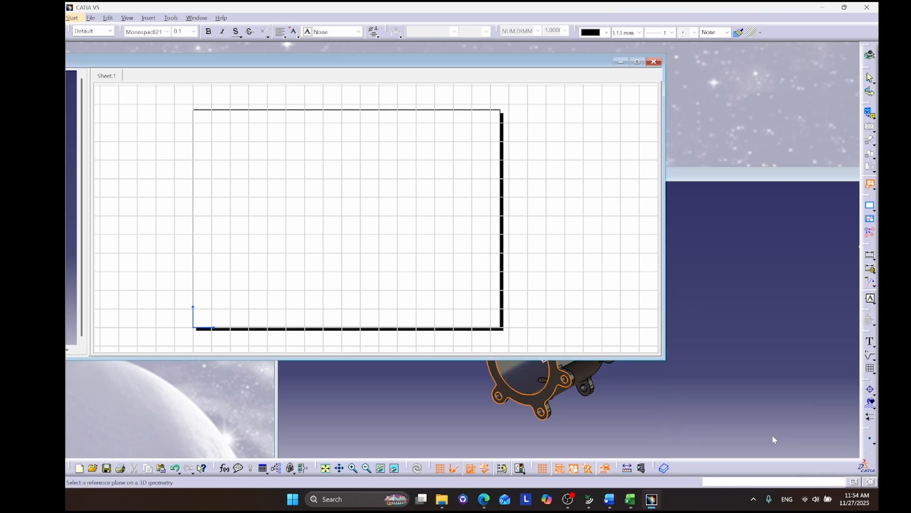
Use the part's flange face as the reference, rotate the front view until the flange faces forward, and generate all four views.
{"action": "left_click", "coordinate": [555, 378]}
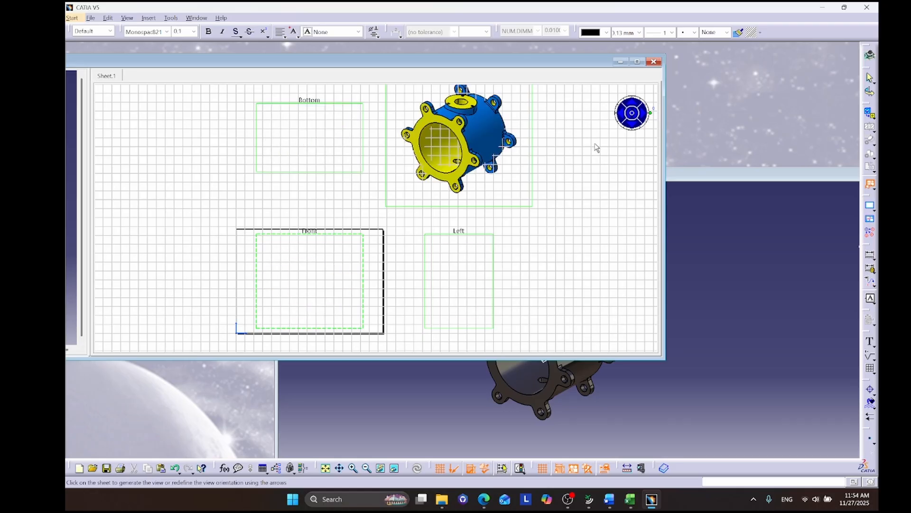
{"action": "left_click", "coordinate": [642, 113]}
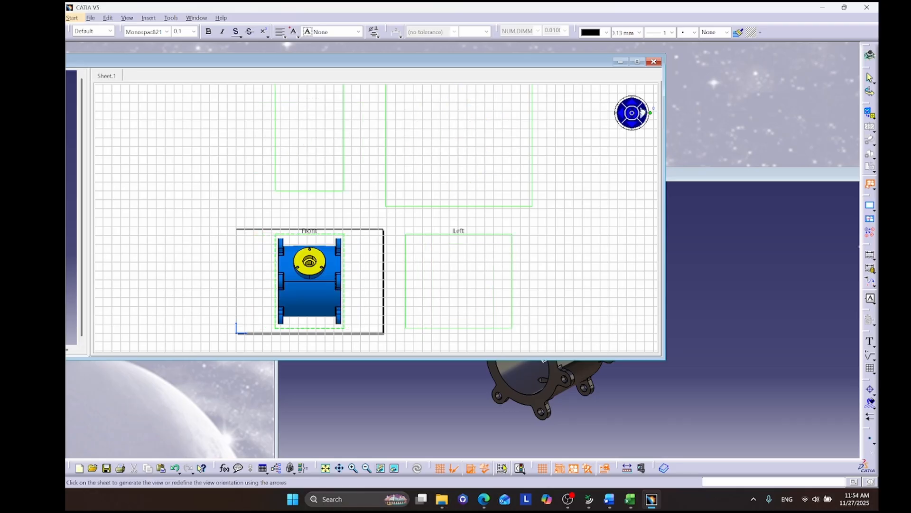
{"action": "left_click", "coordinate": [642, 113]}
{"action": "left_click", "coordinate": [642, 113]}
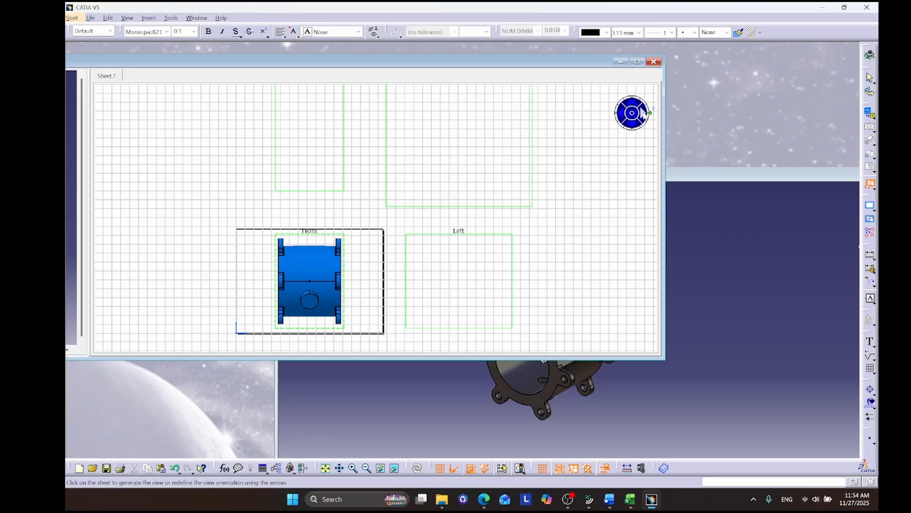
{"action": "left_click", "coordinate": [642, 112]}
{"action": "left_click", "coordinate": [641, 113]}
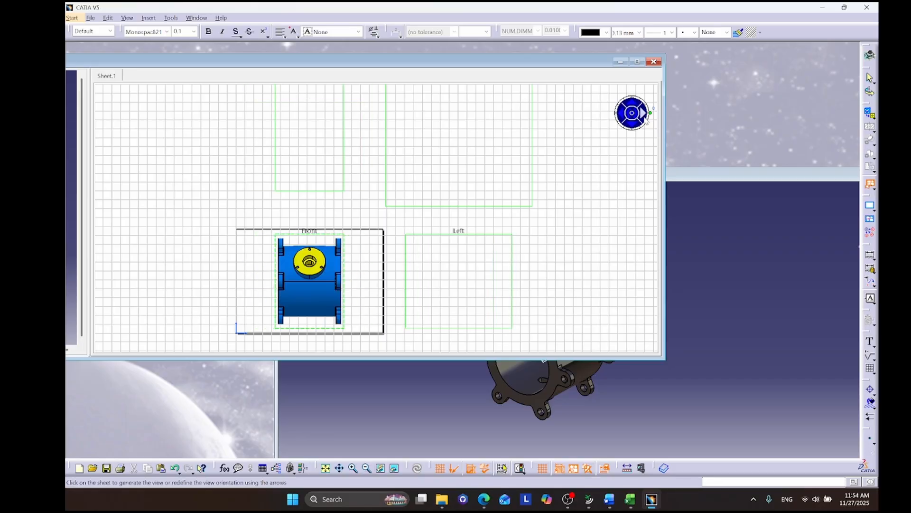
{"action": "left_click", "coordinate": [641, 112]}
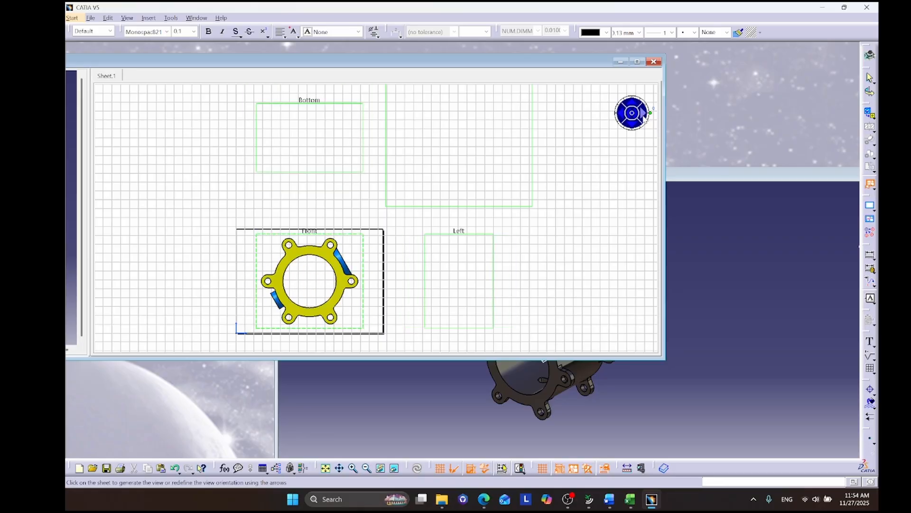
{"action": "left_click", "coordinate": [326, 269]}
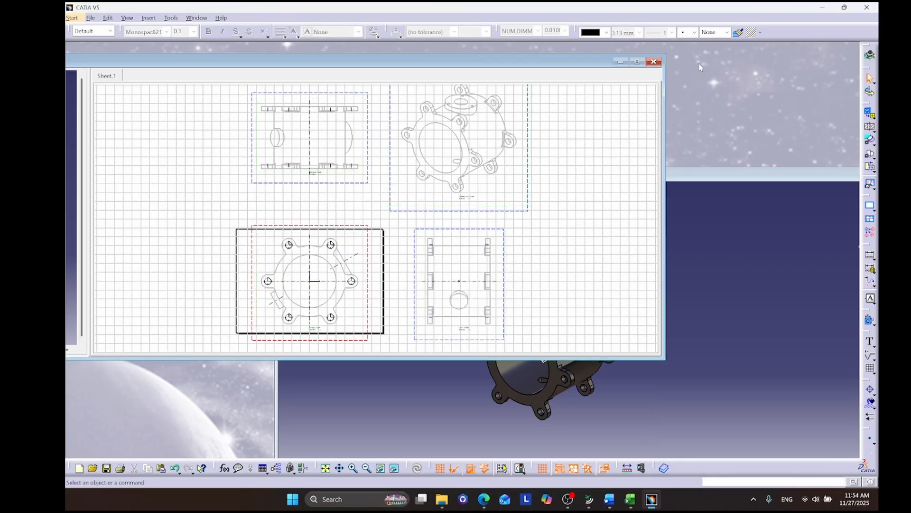
Maximize the drawing window and check the required views and dimensions in the practice exam PDF.
{"action": "left_click", "coordinate": [637, 62]}
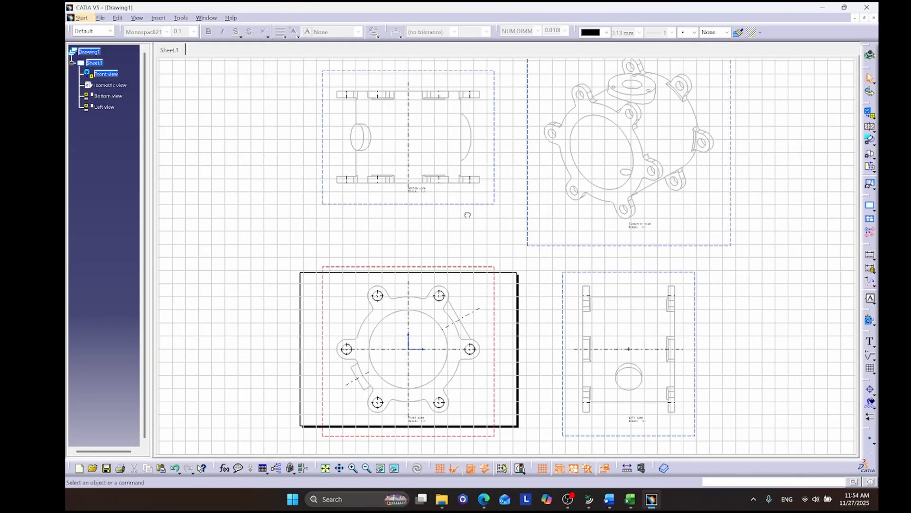
{"action": "left_click", "coordinate": [484, 499]}
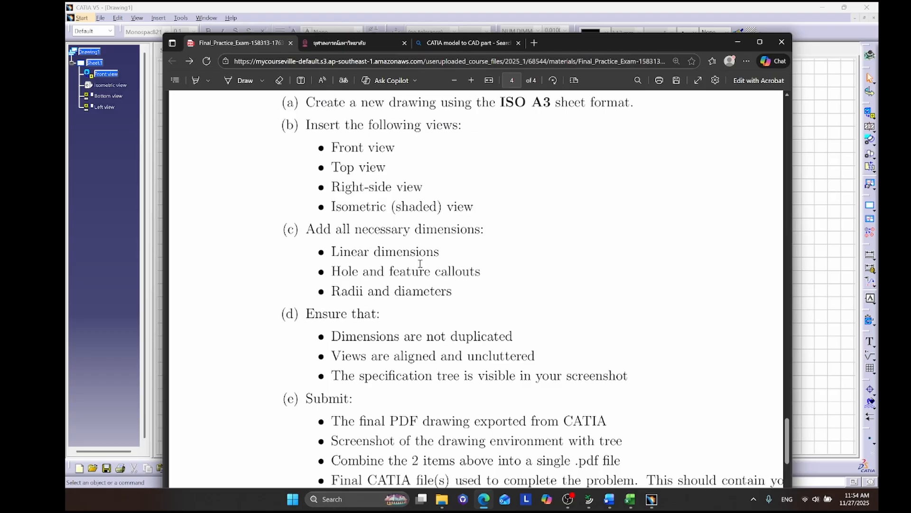
{"action": "scroll", "coordinate": [423, 265], "scroll_direction": "down", "scroll_amount": 1}
{"action": "left_click", "coordinate": [803, 275]}
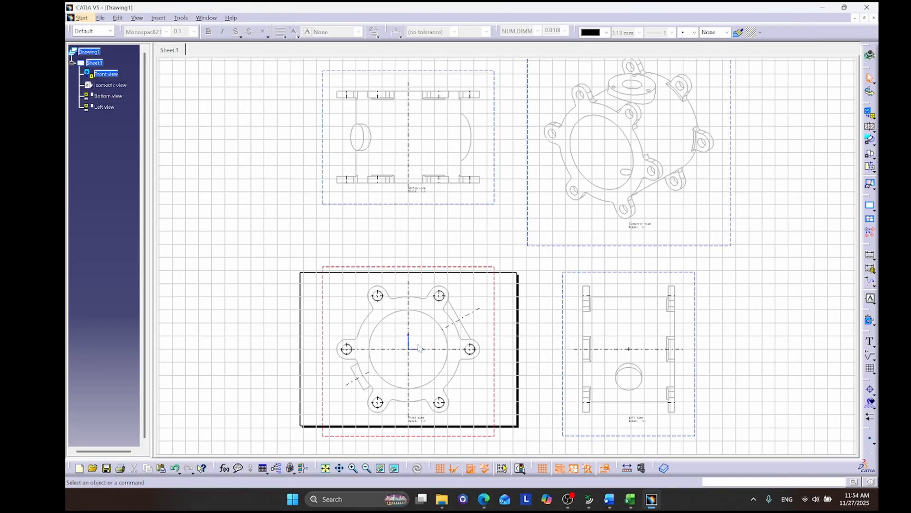
Select all the views on the sheet and look through the available styles.
{"action": "mouse_move", "coordinate": [530, 332]}
{"action": "middle_mouse_down"}
{"action": "mouse_move", "coordinate": [523, 307]}
{"action": "mouse_move", "coordinate": [550, 299]}
{"action": "middle_mouse_up"}
{"action": "scroll", "coordinate": [559, 285], "scroll_direction": "up", "scroll_amount": 1}
{"action": "scroll", "coordinate": [543, 309], "scroll_direction": "up", "scroll_amount": 1}
{"action": "scroll", "coordinate": [541, 309], "scroll_direction": "down", "scroll_amount": 2}
{"action": "scroll", "coordinate": [538, 323], "scroll_direction": "up", "scroll_amount": 3}
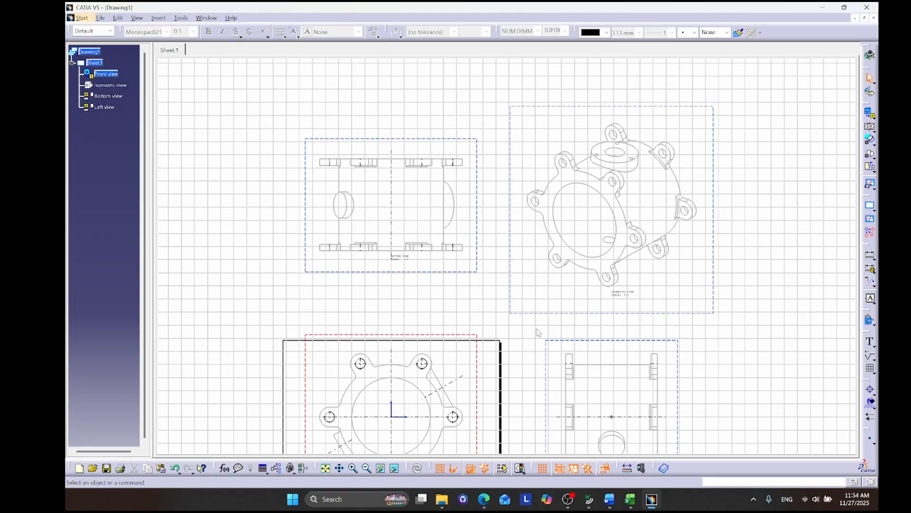
{"action": "scroll", "coordinate": [520, 319], "scroll_direction": "down", "scroll_amount": 1}
{"action": "left_click_drag", "start_coordinate": [236, 84], "coordinate": [840, 481]}
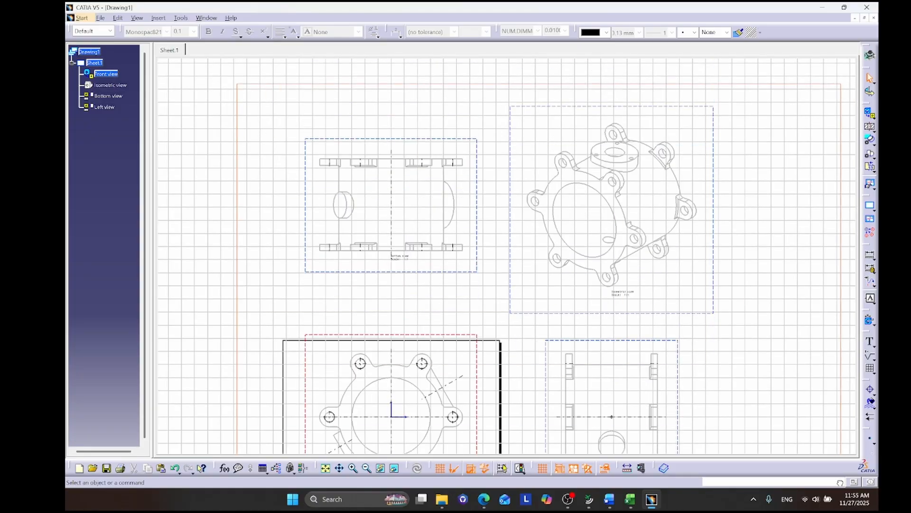
{"action": "middle_click_drag", "start_coordinate": [754, 392], "coordinate": [732, 326]}
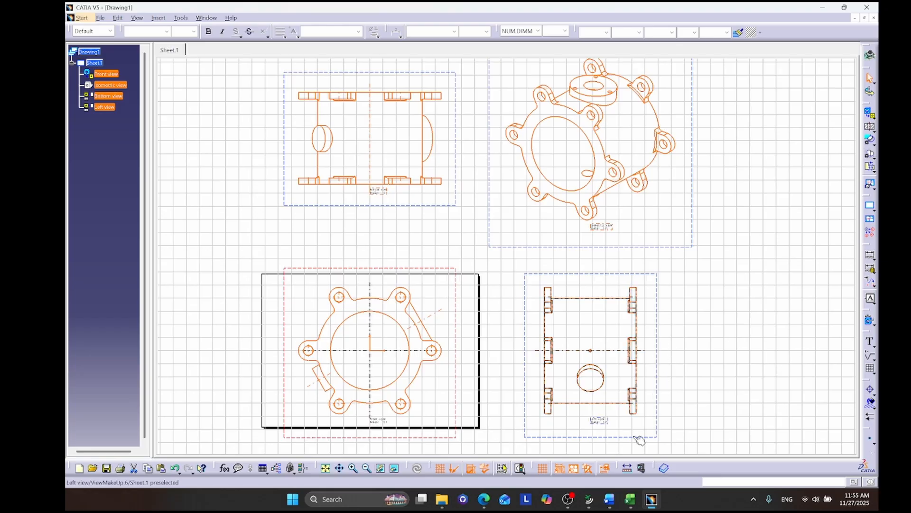
{"action": "left_click", "coordinate": [625, 470]}
{"action": "left_click", "coordinate": [817, 444]}
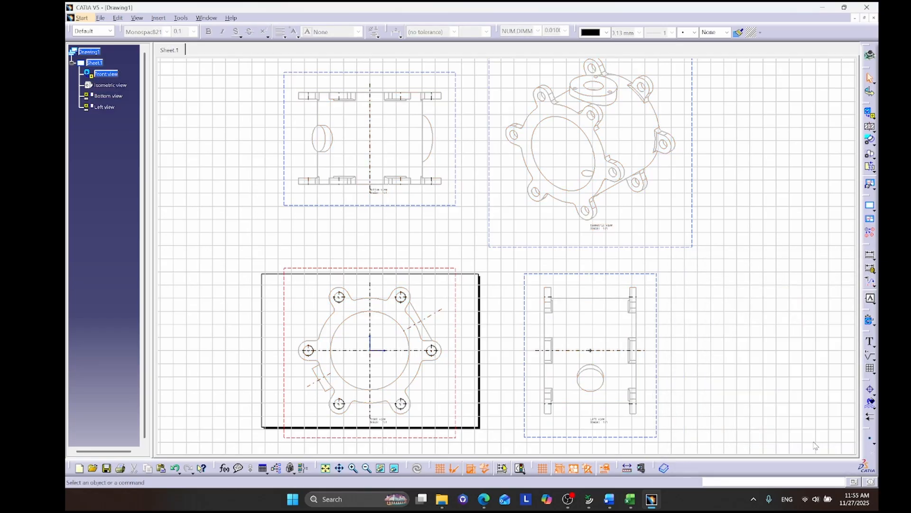
{"action": "left_click_drag", "start_coordinate": [742, 435], "coordinate": [230, 55]}
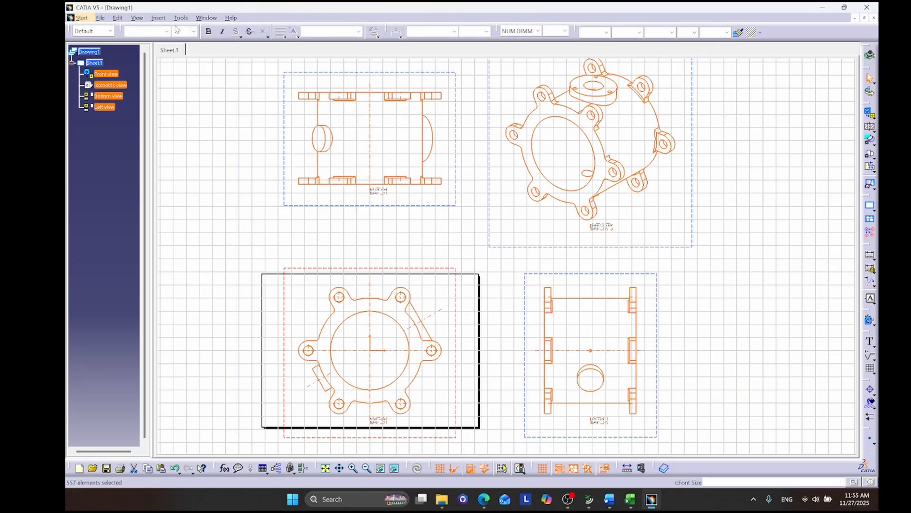
{"action": "left_click", "coordinate": [110, 31]}
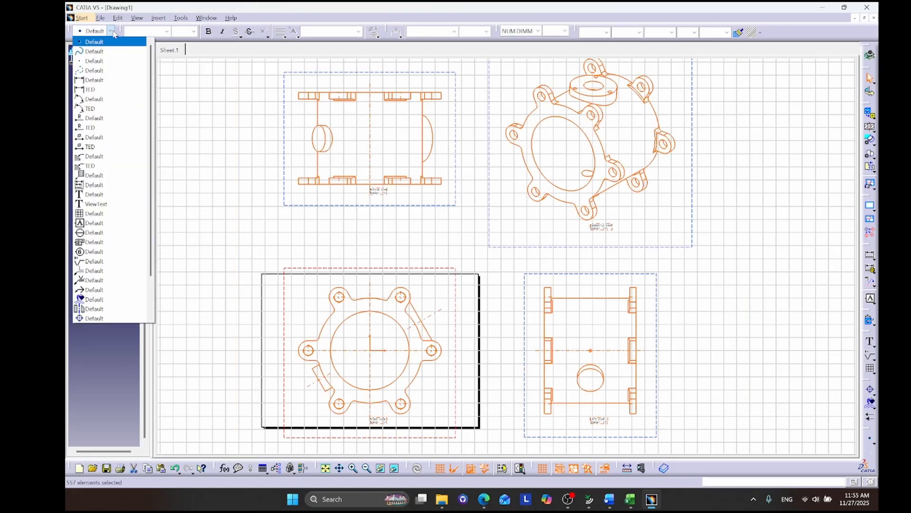
{"action": "left_click", "coordinate": [216, 87]}
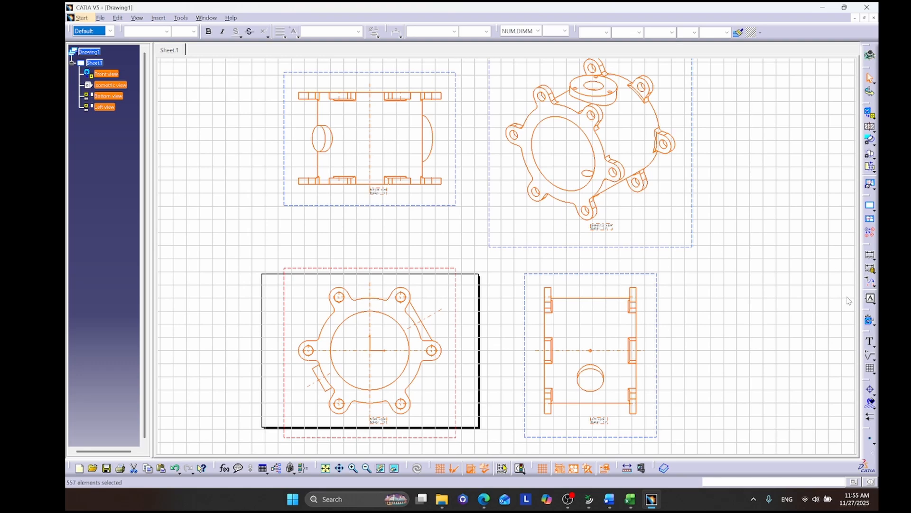
{"action": "left_click", "coordinate": [728, 330]}
{"action": "middle_click_drag", "start_coordinate": [618, 390], "coordinate": [667, 331]}
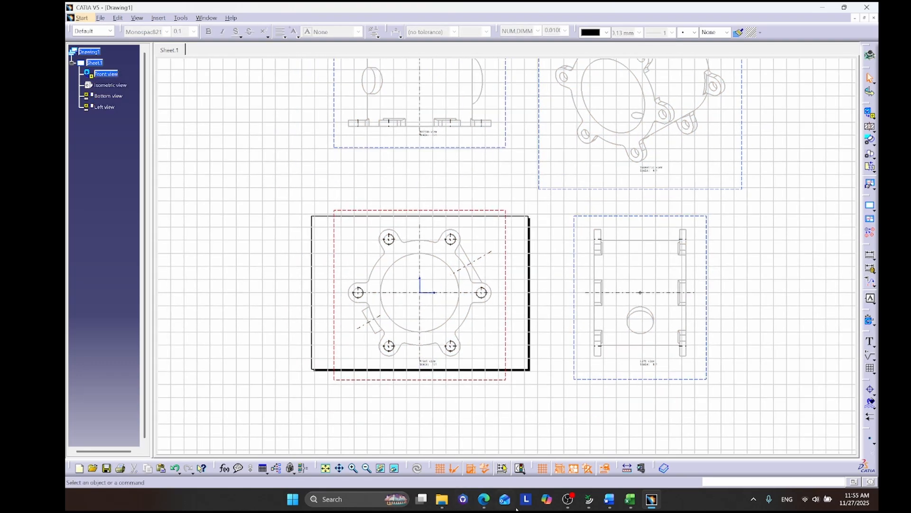
{"action": "left_click", "coordinate": [567, 499]}
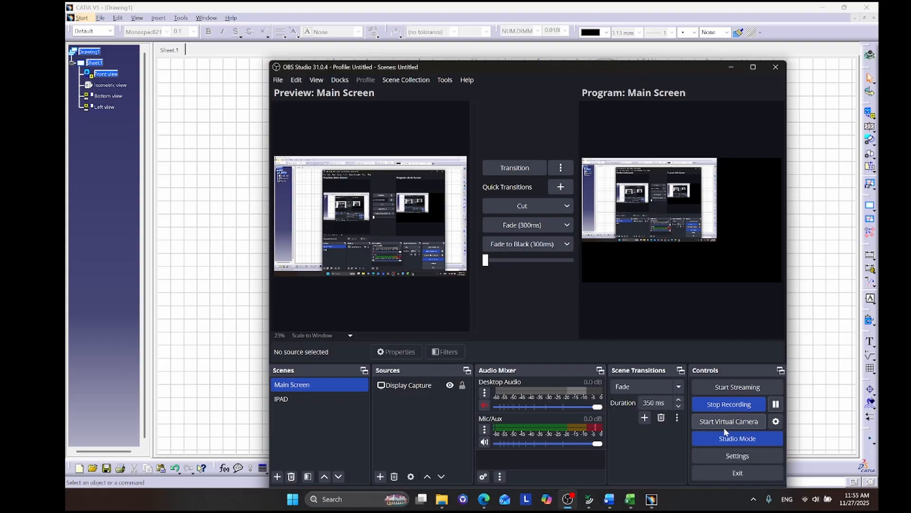
{"action": "left_click", "coordinate": [776, 404]}
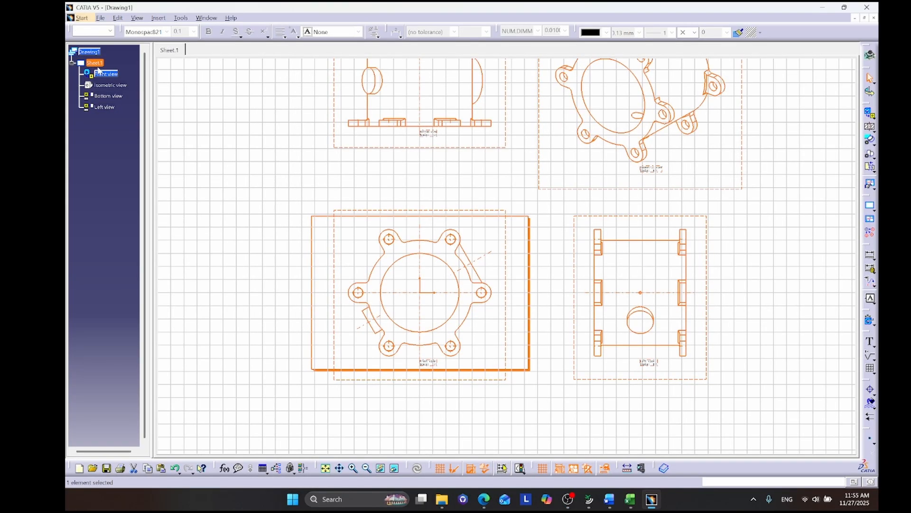
In the properties of Sheet.1, try a 3:1 scale and replace it with a sheet scale of 1:5.
{"action": "right_click", "coordinate": [96, 65]}
{"action": "left_click", "coordinate": [124, 155]}
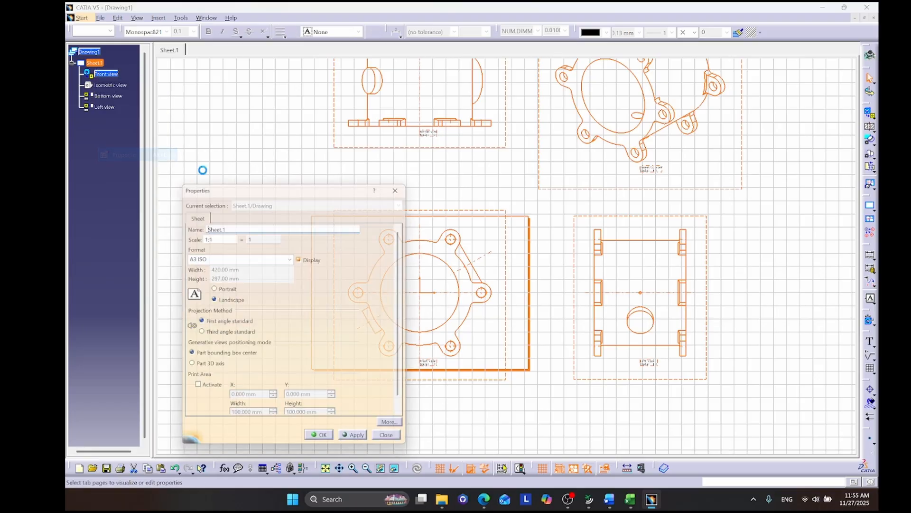
{"action": "left_click", "coordinate": [219, 236]}
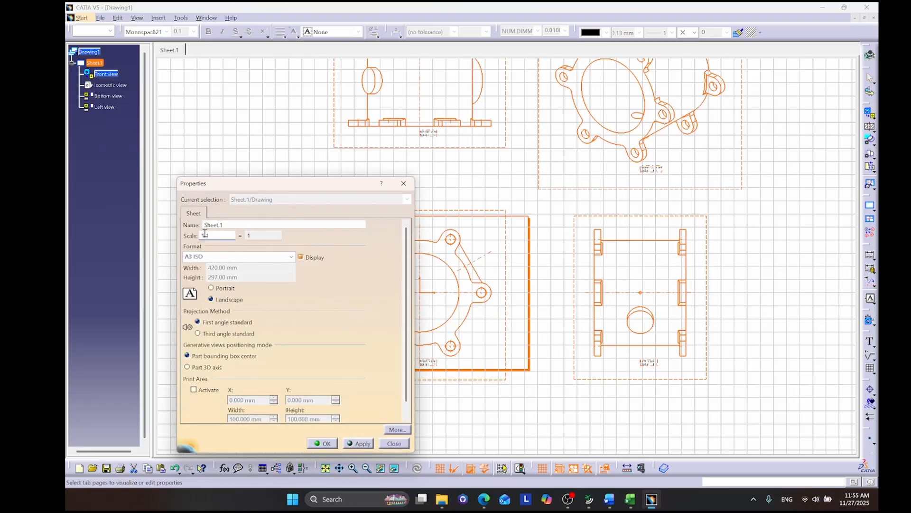
{"action": "type", "text": "3"}
{"action": "left_click", "coordinate": [358, 443]}
{"action": "double_click", "coordinate": [211, 236]}
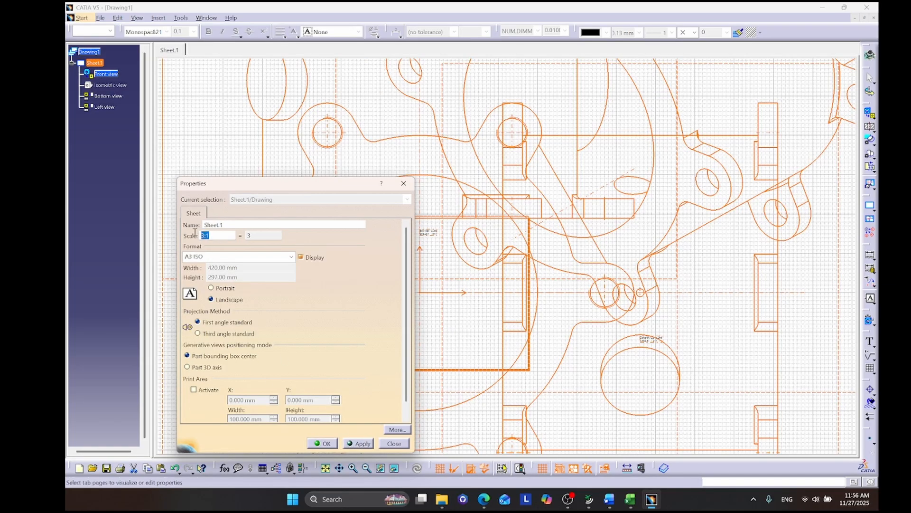
{"action": "type", "text": "1:5"}
{"action": "left_click", "coordinate": [359, 442]}
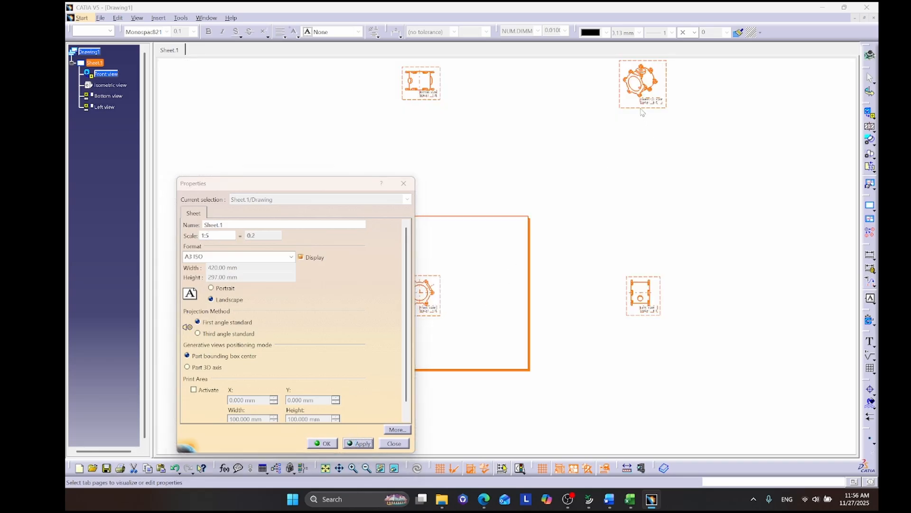
{"action": "scroll", "coordinate": [304, 345], "scroll_direction": "down", "scroll_amount": 1}
{"action": "left_click", "coordinate": [325, 443]}
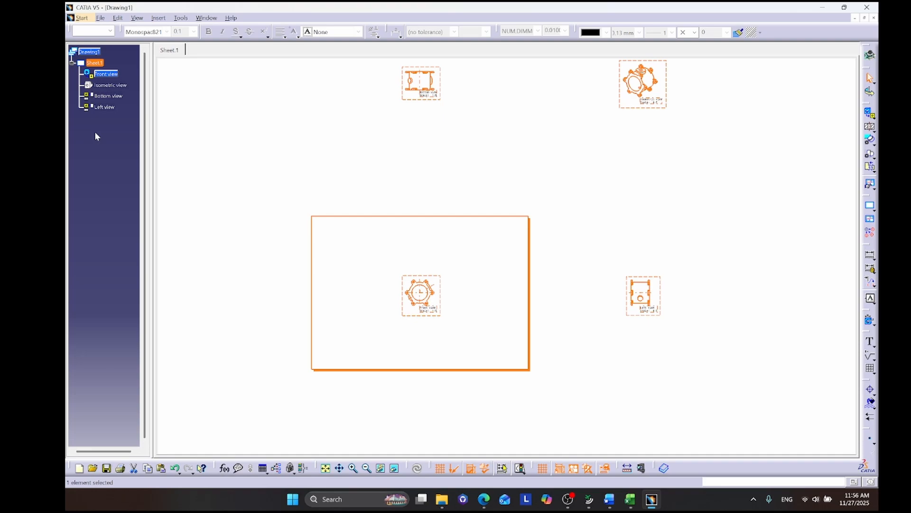
Move the isometric, bottom, front and left views inside the sheet frame, arranged in two rows of two.
{"action": "left_click", "coordinate": [110, 85]}
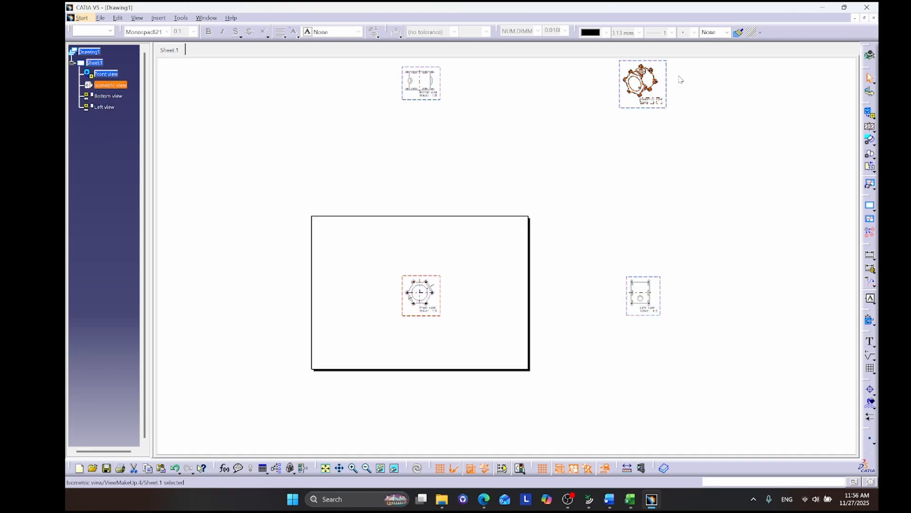
{"action": "left_click_drag", "start_coordinate": [630, 107], "coordinate": [479, 274]}
{"action": "left_click_drag", "start_coordinate": [445, 310], "coordinate": [385, 342]}
{"action": "left_click_drag", "start_coordinate": [365, 127], "coordinate": [370, 286]}
{"action": "mouse_move", "coordinate": [439, 287]}
{"action": "left_mouse_down"}
{"action": "mouse_move", "coordinate": [443, 271]}
{"action": "mouse_move", "coordinate": [447, 279]}
{"action": "left_mouse_up"}
{"action": "left_click_drag", "start_coordinate": [568, 344], "coordinate": [410, 344]}
{"action": "left_click_drag", "start_coordinate": [446, 278], "coordinate": [451, 274]}
{"action": "left_click_drag", "start_coordinate": [377, 339], "coordinate": [397, 333]}
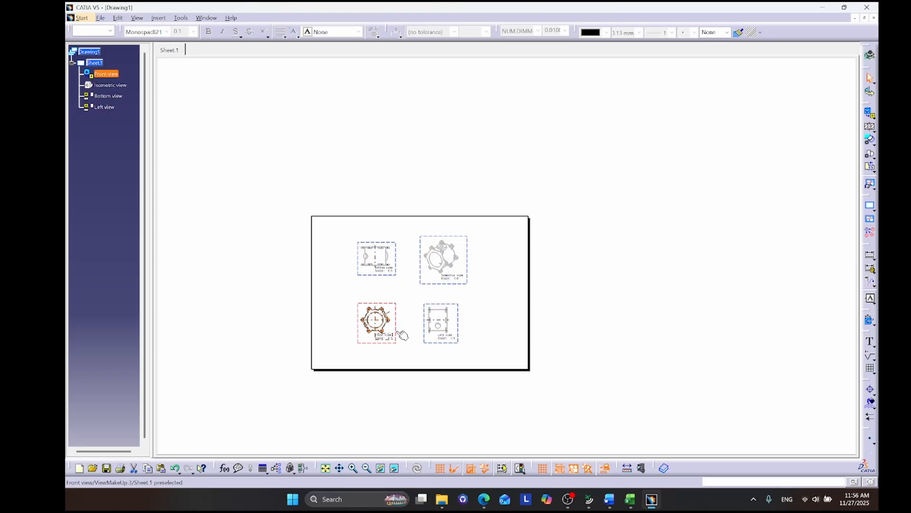
Set the scale of Sheet.1 to 1:4 in its properties and apply it.
{"action": "scroll", "coordinate": [413, 325], "scroll_direction": "up", "scroll_amount": 3, "text": "ctrl"}
{"action": "middle_click_drag", "start_coordinate": [428, 302], "coordinate": [548, 243]}
{"action": "scroll", "coordinate": [465, 289], "scroll_direction": "up", "scroll_amount": 2, "text": "ctrl"}
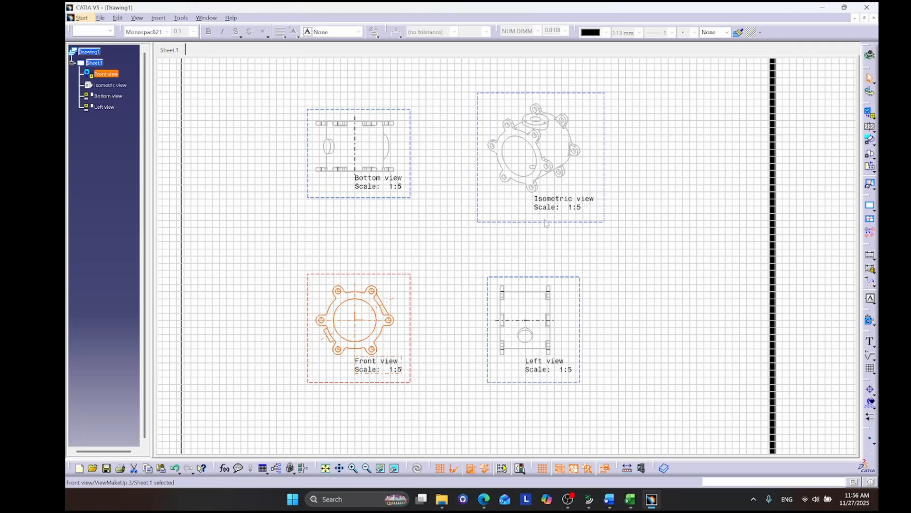
{"action": "left_click", "coordinate": [644, 203]}
{"action": "left_click", "coordinate": [95, 62]}
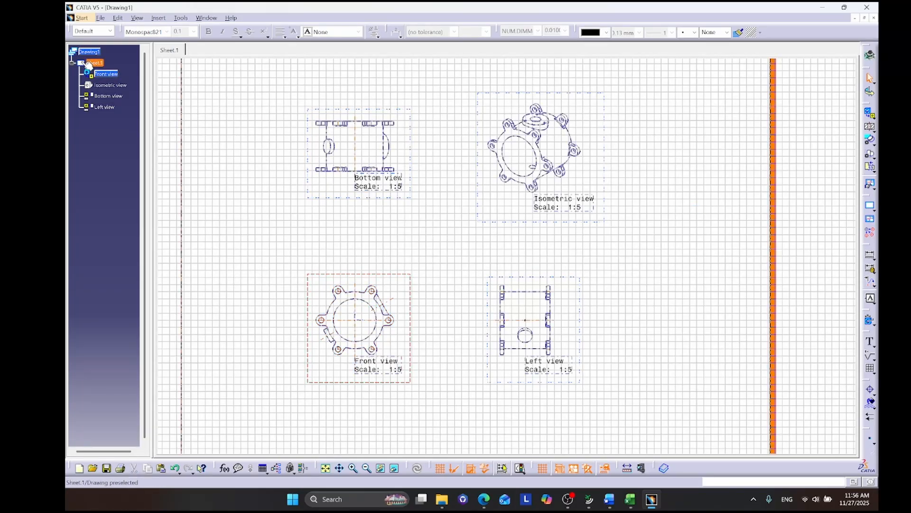
{"action": "right_click", "coordinate": [93, 65]}
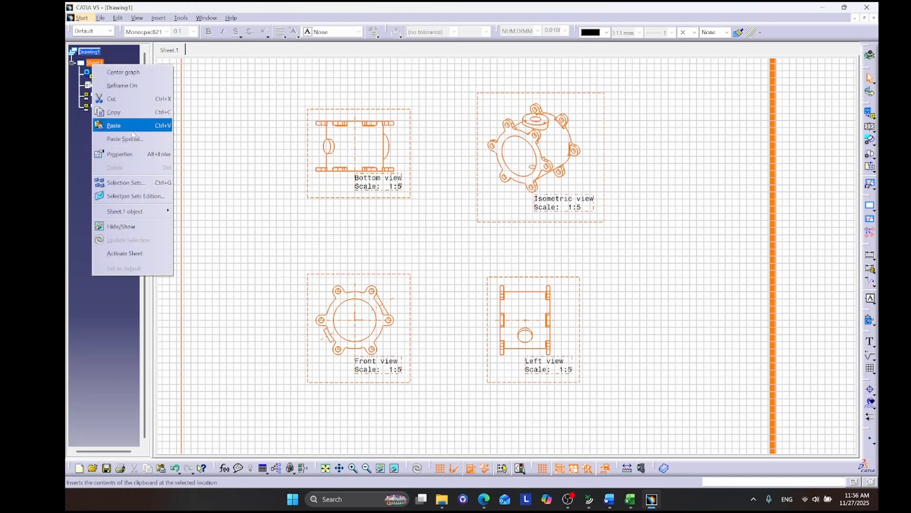
{"action": "left_click", "coordinate": [123, 154]}
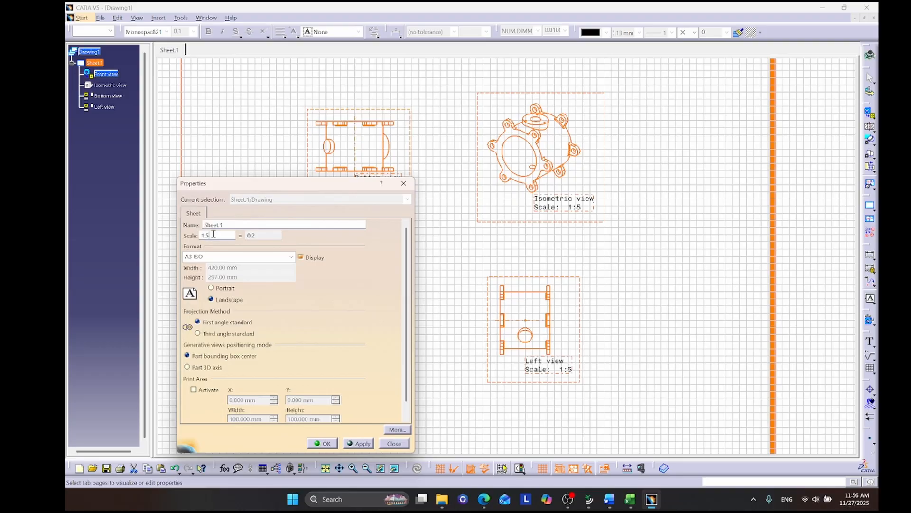
{"action": "left_click", "coordinate": [213, 234]}
{"action": "left_click", "coordinate": [359, 443]}
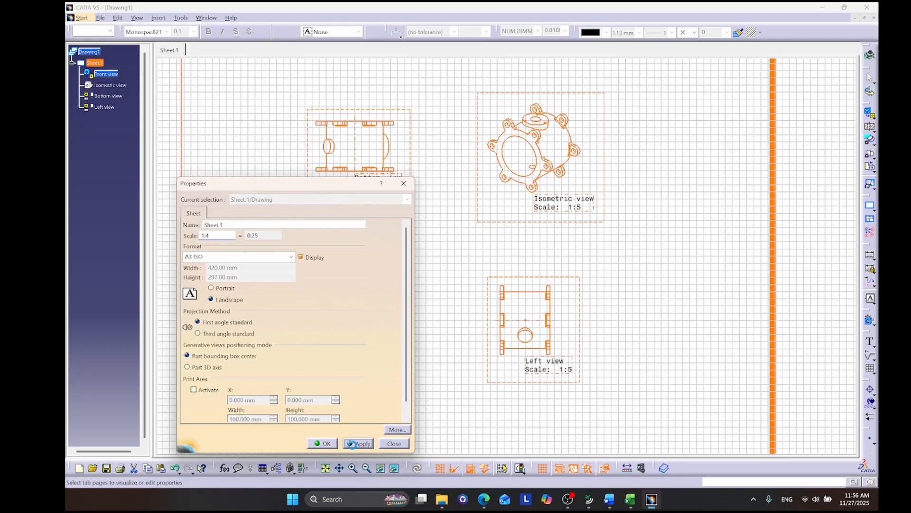
Accept the Sheet.1 properties and check how the four views sit within the sheet frame.
{"action": "left_click", "coordinate": [323, 443]}
{"action": "middle_click_drag", "start_coordinate": [505, 375], "coordinate": [493, 351]}
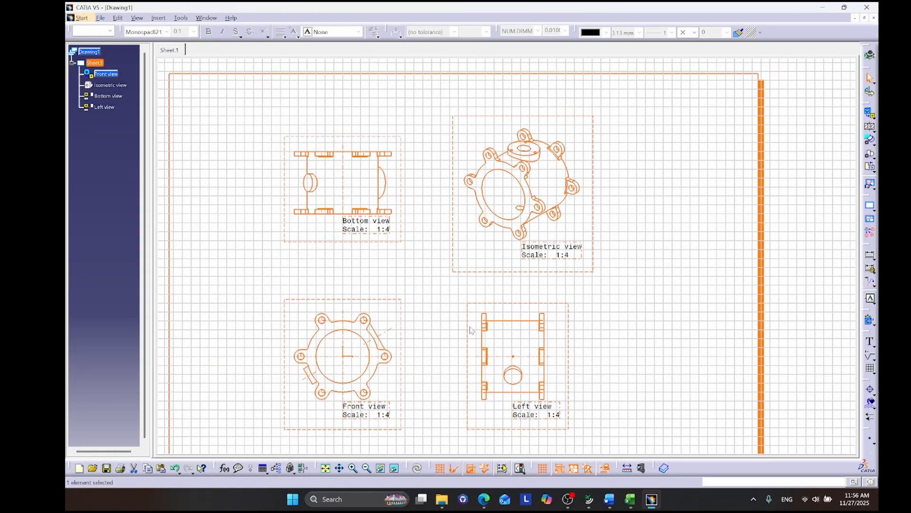
{"action": "mouse_move", "coordinate": [532, 237]}
{"action": "middle_mouse_down"}
{"action": "mouse_move", "coordinate": [431, 254]}
{"action": "mouse_move", "coordinate": [448, 232]}
{"action": "middle_mouse_up"}
{"action": "middle_click_drag", "start_coordinate": [380, 244], "coordinate": [520, 233]}
{"action": "scroll", "coordinate": [567, 218], "scroll_direction": "down", "scroll_amount": 1, "text": "ctrl"}
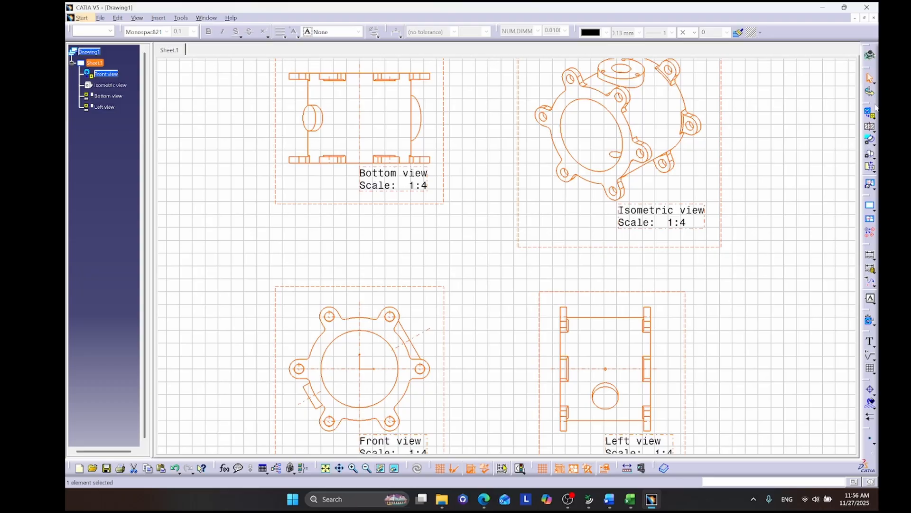
Dimension the thickness of one end flange in the left view and place the dimension above the flange.
{"action": "left_click", "coordinate": [874, 259]}
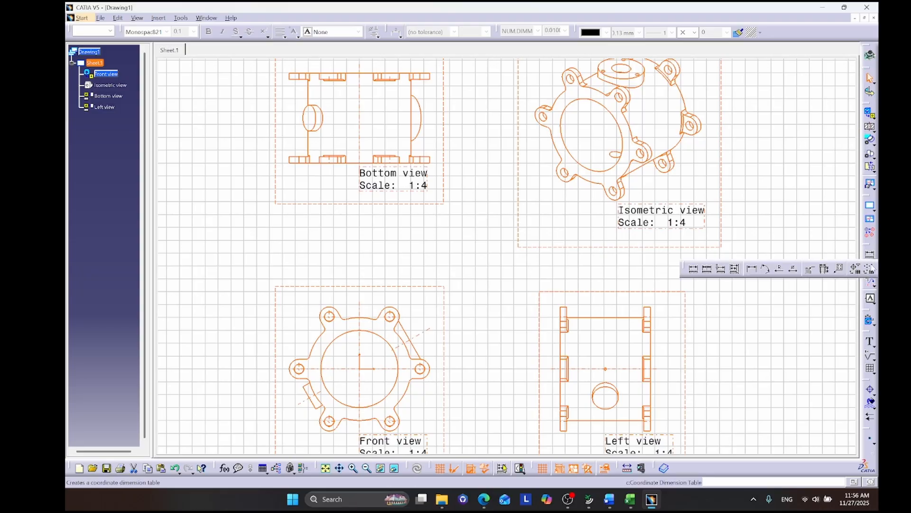
{"action": "left_click", "coordinate": [694, 269]}
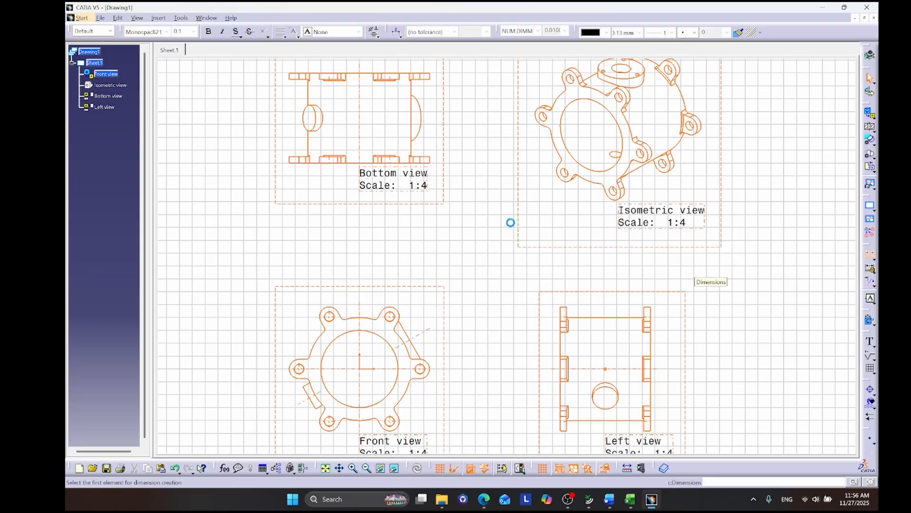
{"action": "middle_click_drag", "start_coordinate": [503, 263], "coordinate": [503, 243]}
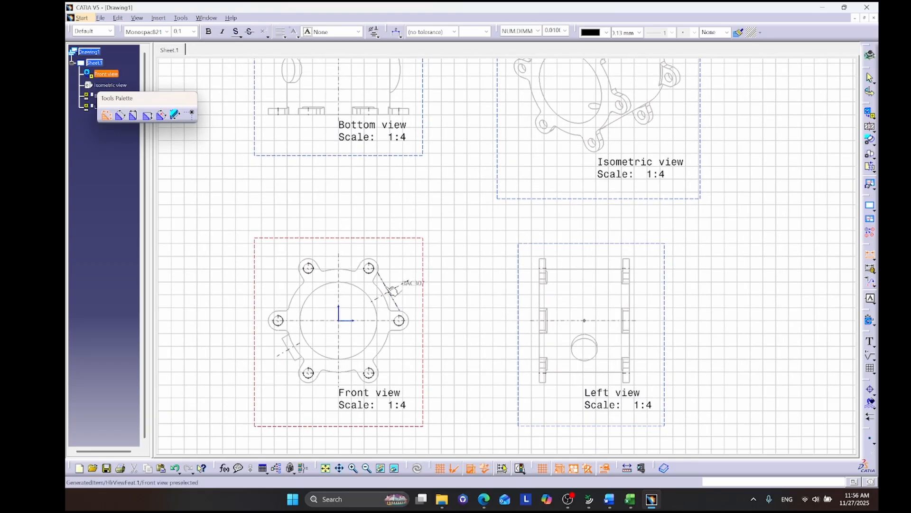
{"action": "middle_click_drag", "start_coordinate": [449, 186], "coordinate": [476, 285]}
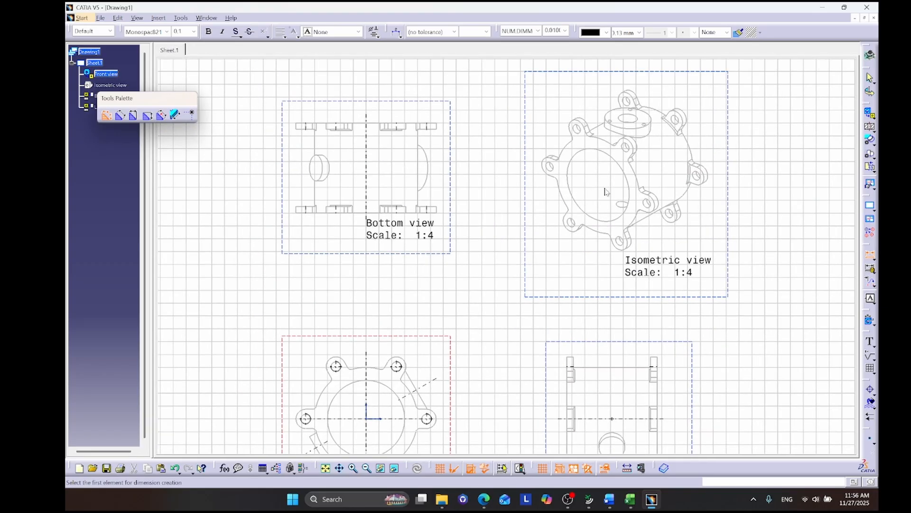
{"action": "middle_click_drag", "start_coordinate": [618, 188], "coordinate": [598, 182]}
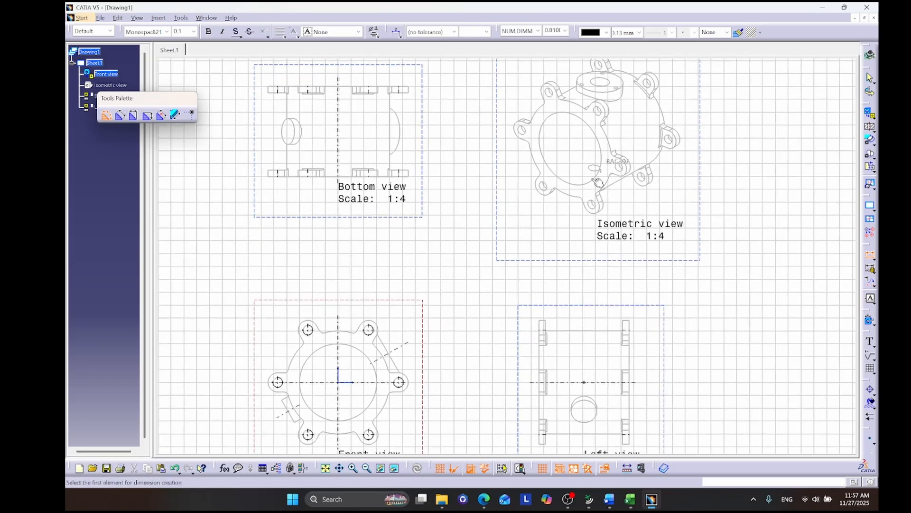
{"action": "left_click", "coordinate": [544, 329]}
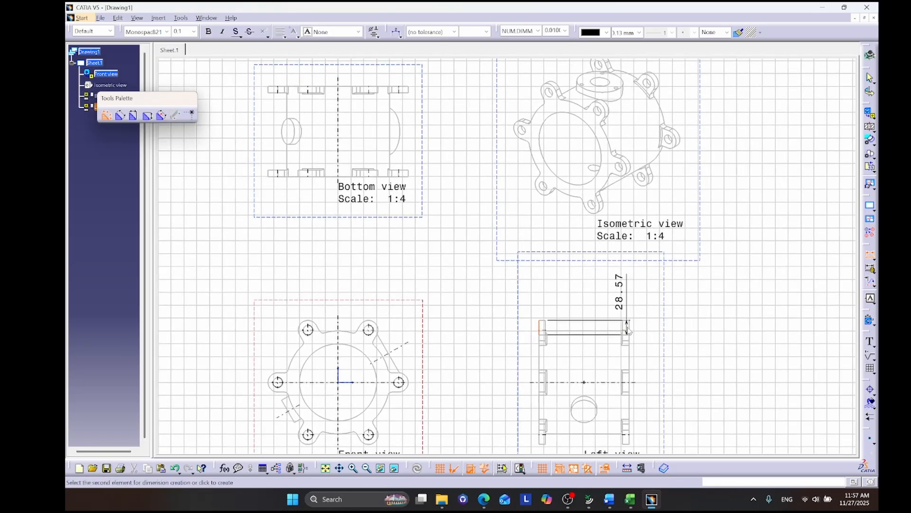
{"action": "key", "text": "ctrl+z"}
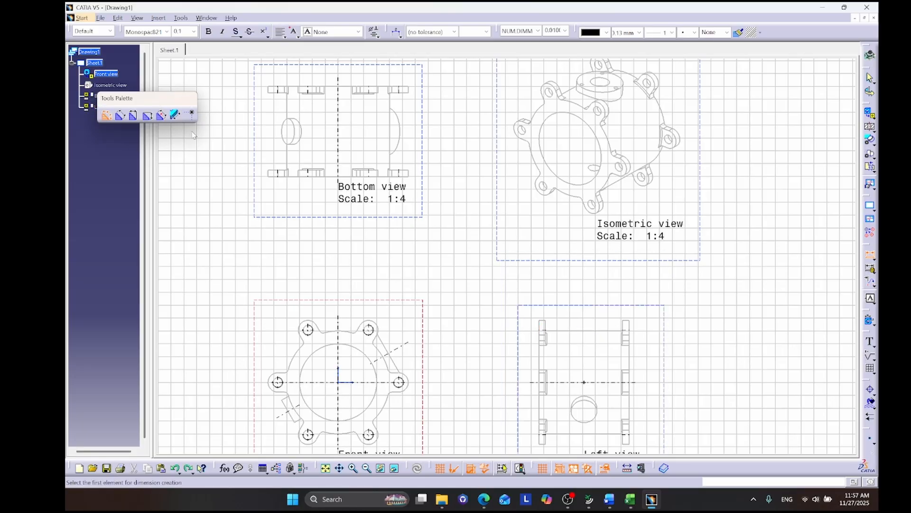
{"action": "left_click", "coordinate": [550, 332]}
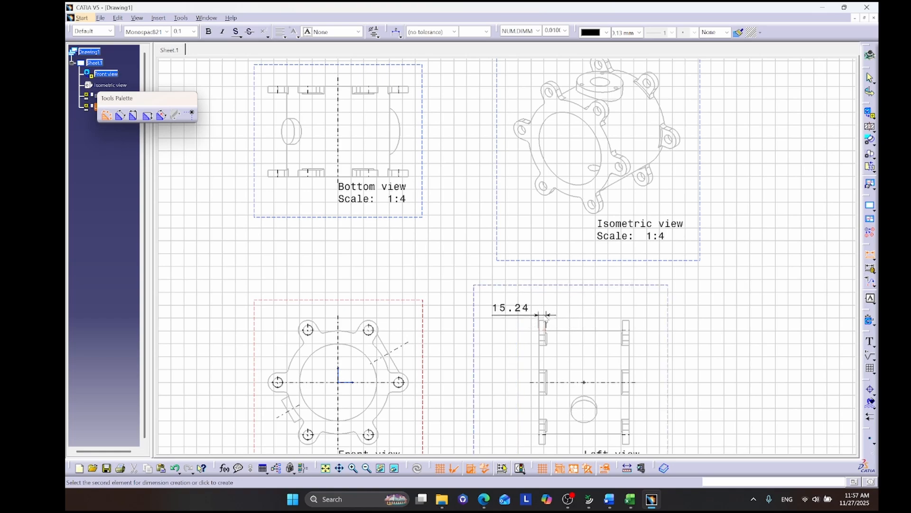
{"action": "left_click", "coordinate": [543, 313]}
{"action": "left_click", "coordinate": [585, 309]}
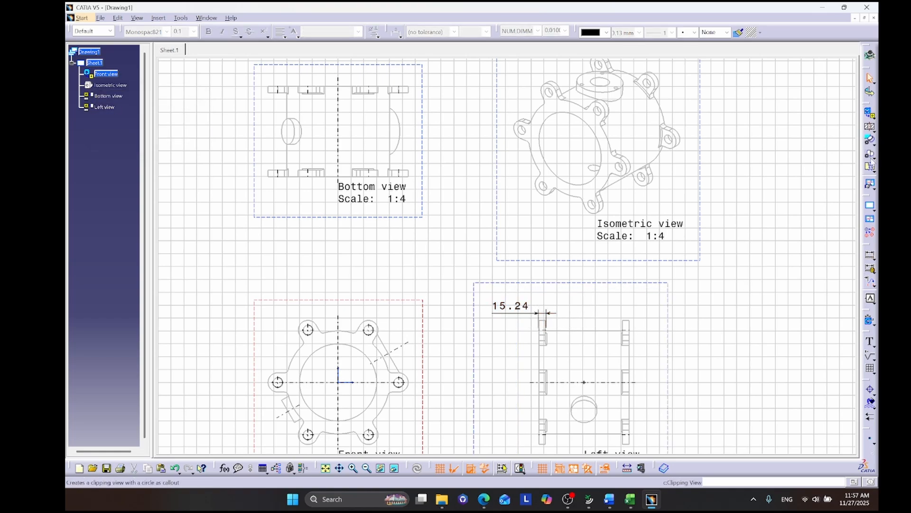
Dimension the overall length between the outer flange faces in the left view, placing it above the flange thickness dimension.
{"action": "left_click", "coordinate": [870, 256]}
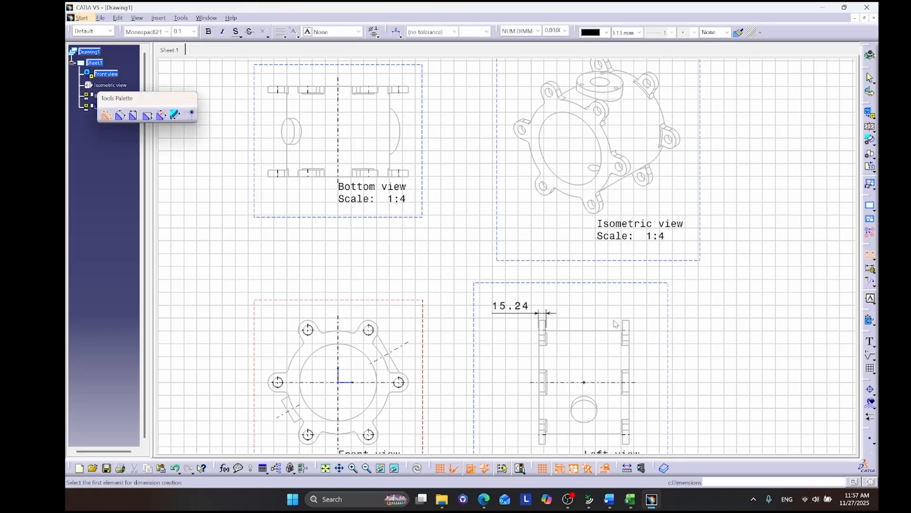
{"action": "left_click", "coordinate": [589, 331]}
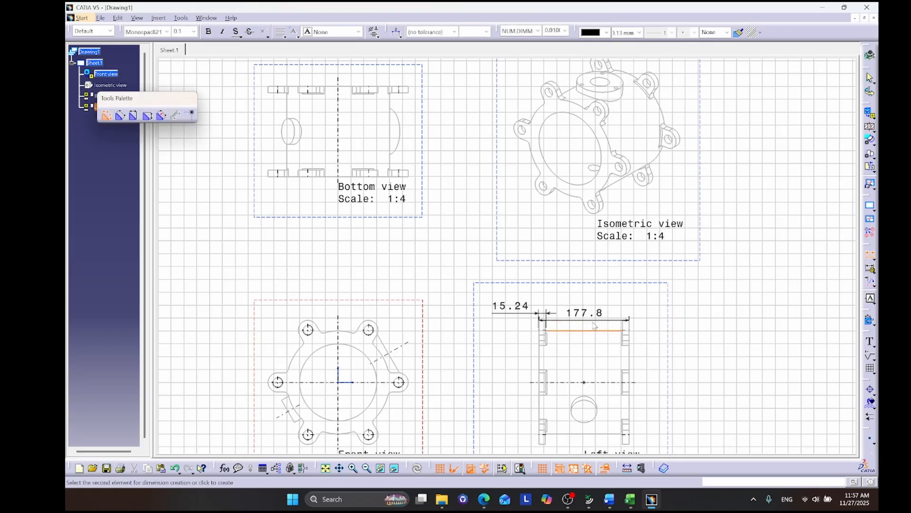
{"action": "left_click", "coordinate": [590, 289]}
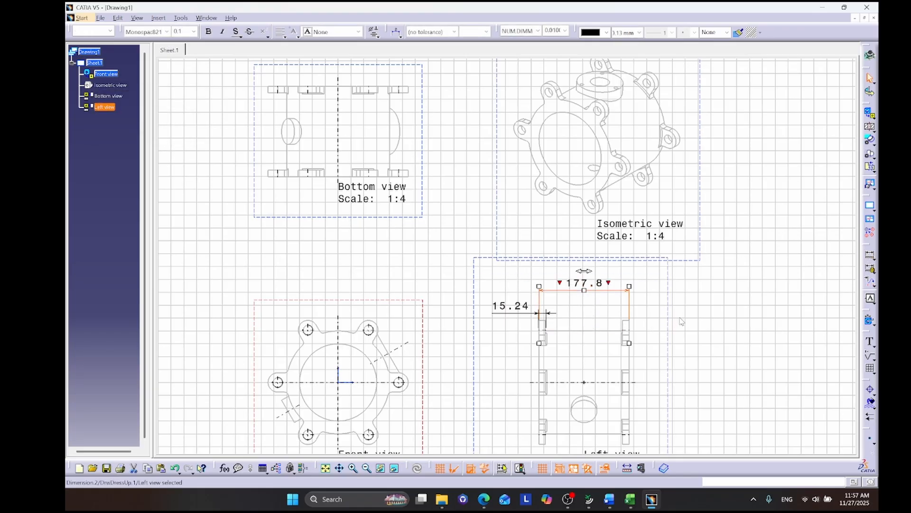
{"action": "left_click", "coordinate": [783, 279]}
Undock the dimensioning commands and float them on the drawing area beside the left view.
{"action": "mouse_move", "coordinate": [717, 272]}
{"action": "middle_mouse_down"}
{"action": "mouse_move", "coordinate": [713, 299]}
{"action": "mouse_move", "coordinate": [716, 225]}
{"action": "middle_mouse_up"}
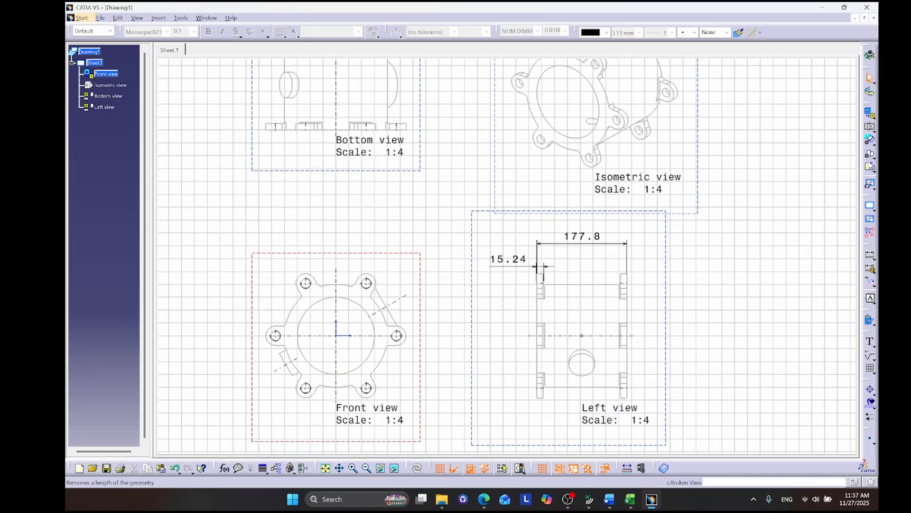
{"action": "left_click", "coordinate": [875, 259]}
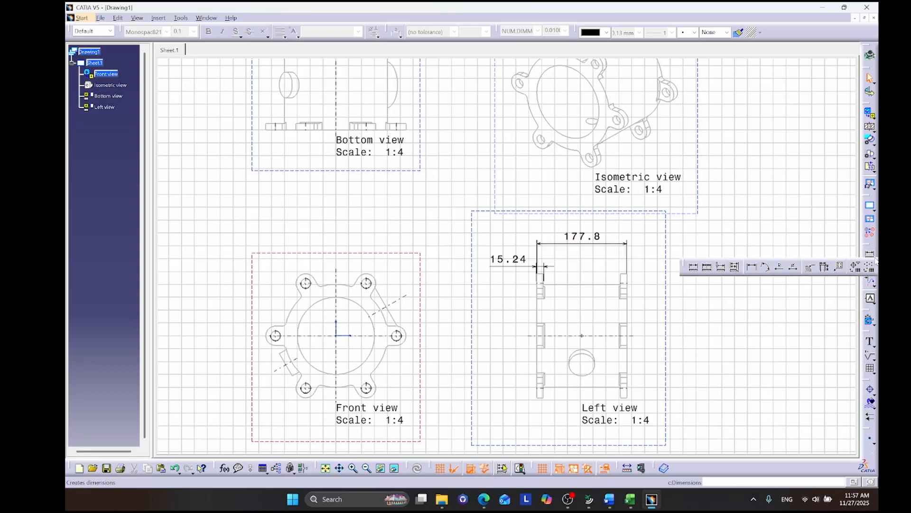
{"action": "left_click", "coordinate": [870, 253]}
{"action": "left_click", "coordinate": [874, 257]}
{"action": "left_click", "coordinate": [871, 248]}
{"action": "left_click_drag", "start_coordinate": [870, 245], "coordinate": [765, 228]}
{"action": "left_click", "coordinate": [769, 240]}
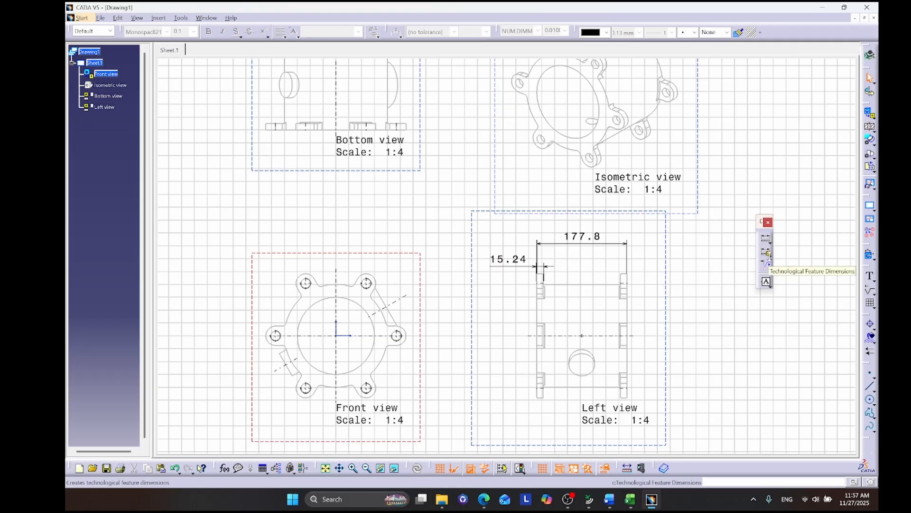
Add a diameter dimension to the large central bore in the front view.
{"action": "left_click", "coordinate": [767, 255]}
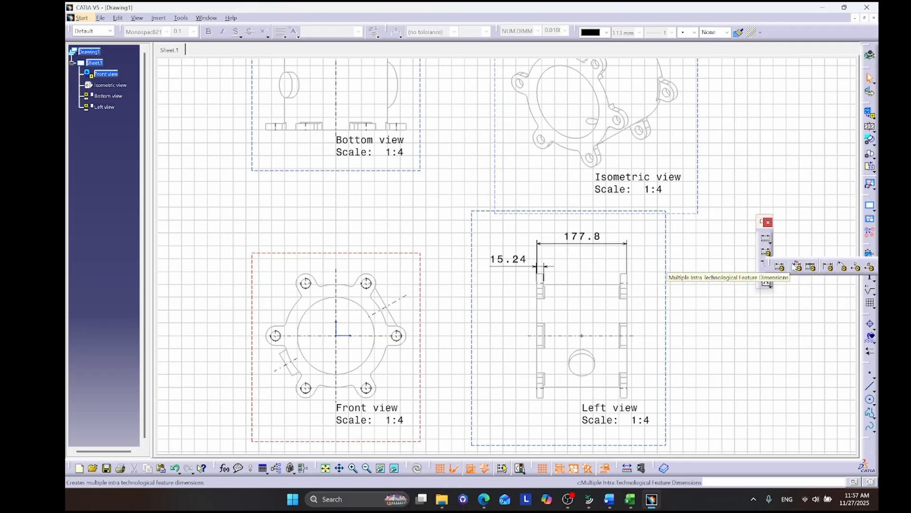
{"action": "left_click", "coordinate": [770, 242]}
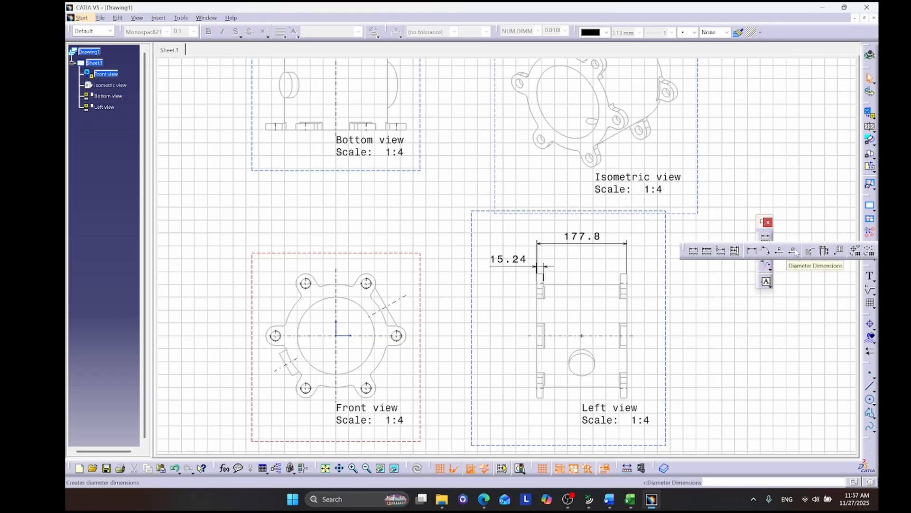
{"action": "left_click", "coordinate": [795, 252]}
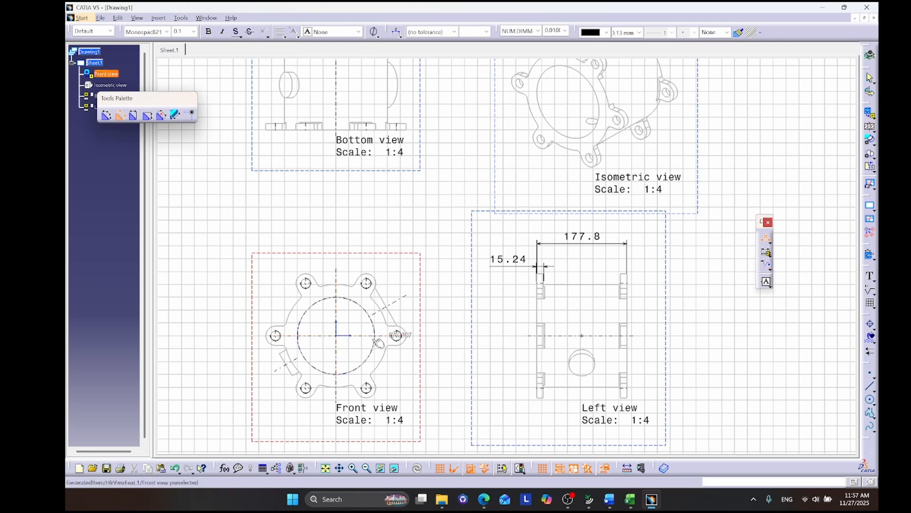
{"action": "left_click", "coordinate": [376, 341]}
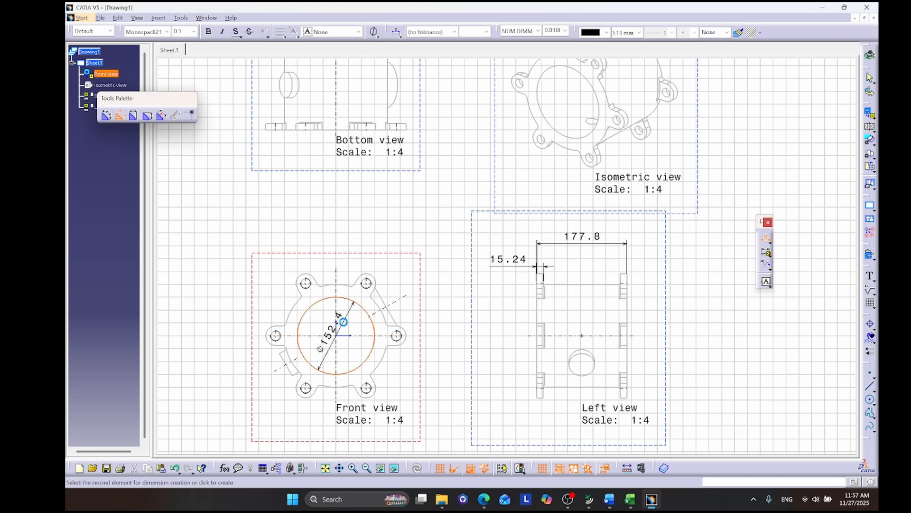
{"action": "left_click", "coordinate": [344, 322]}
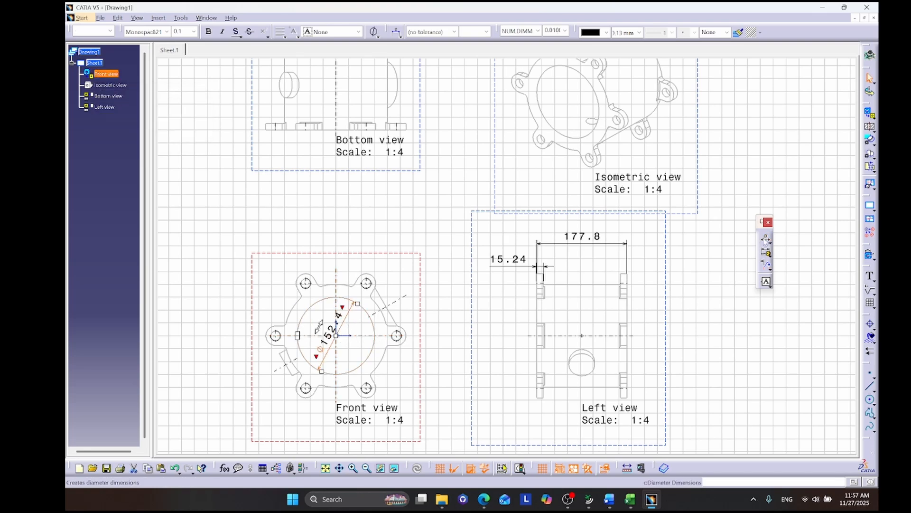
Add a diameter dimension to the flange's outer arc in the front view and move the bore's diameter dimension above the part.
{"action": "left_click", "coordinate": [766, 238]}
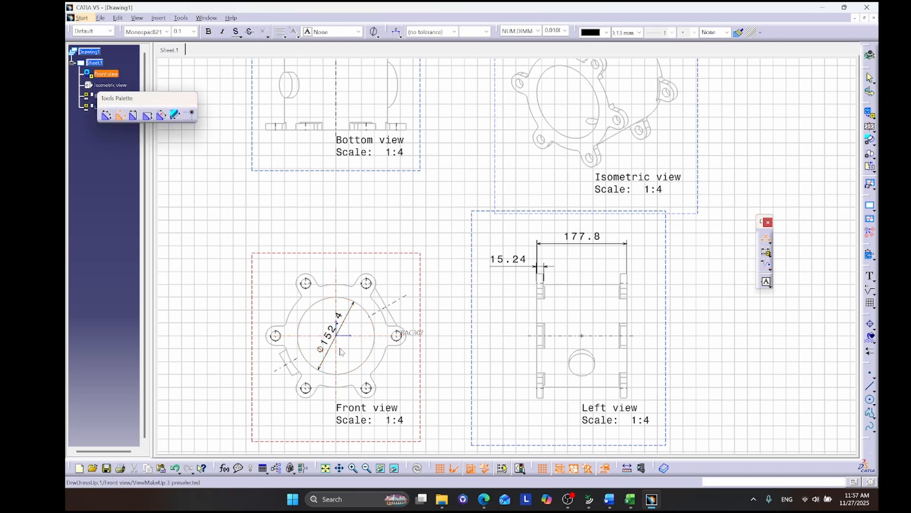
{"action": "left_click", "coordinate": [383, 368]}
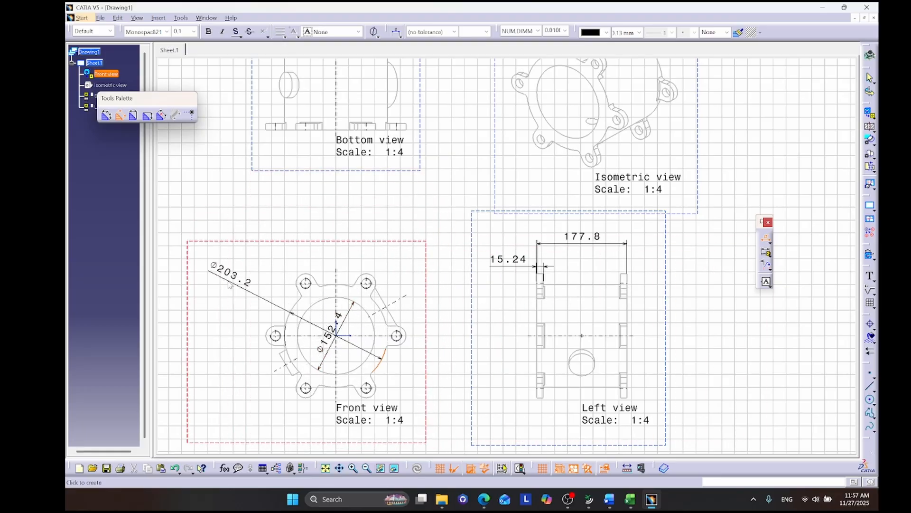
{"action": "left_click", "coordinate": [235, 263]}
{"action": "left_click_drag", "start_coordinate": [333, 327], "coordinate": [349, 227]}
{"action": "left_click", "coordinate": [450, 246]}
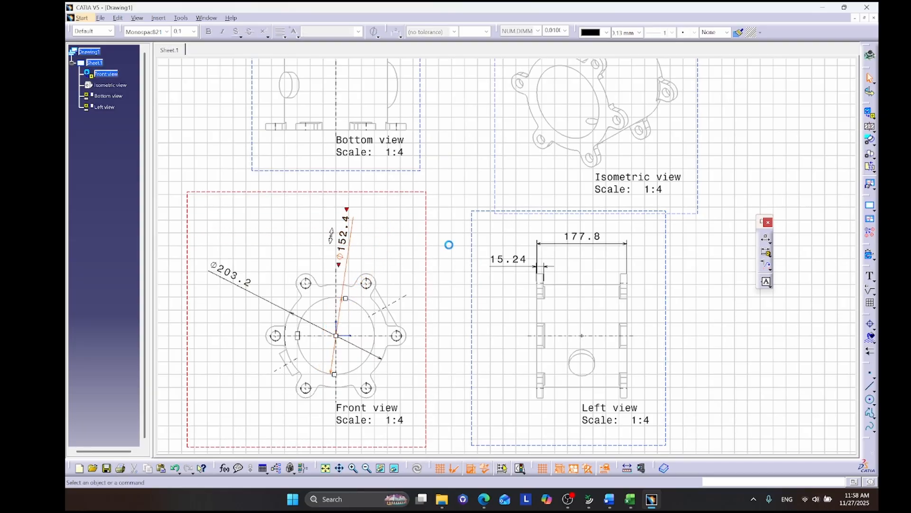
{"action": "middle_click_drag", "start_coordinate": [435, 218], "coordinate": [441, 242]}
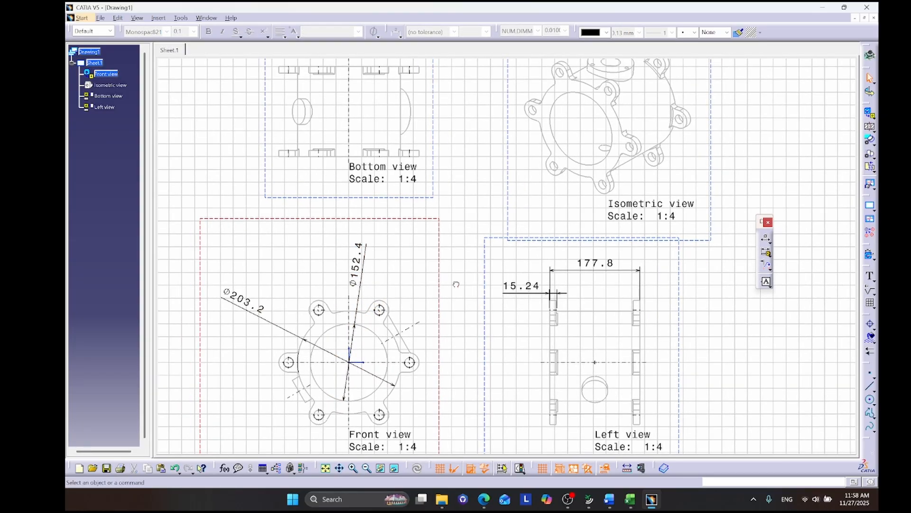
{"action": "mouse_move", "coordinate": [458, 287]}
{"action": "middle_mouse_down"}
{"action": "mouse_move", "coordinate": [472, 265]}
{"action": "mouse_move", "coordinate": [482, 318]}
{"action": "middle_mouse_up"}
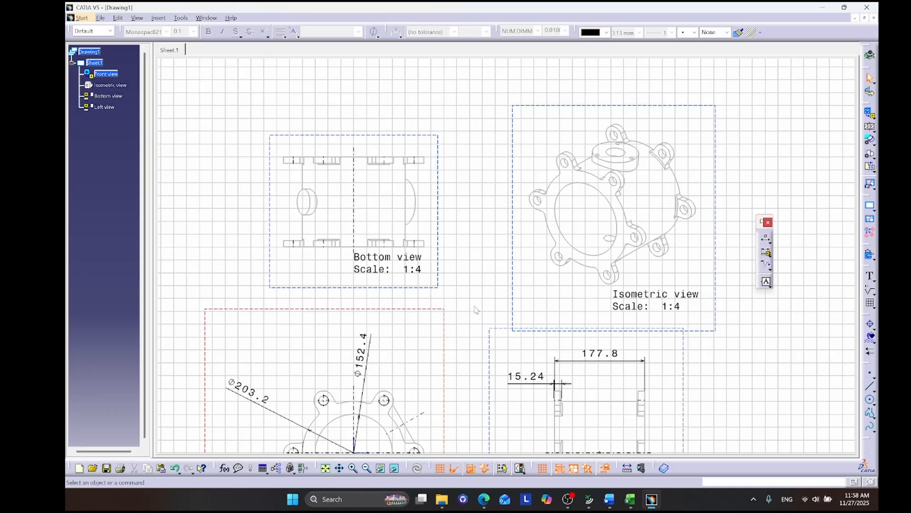
{"action": "scroll", "coordinate": [475, 309], "scroll_direction": "down", "scroll_amount": 2}
{"action": "scroll", "coordinate": [458, 263], "scroll_direction": "down", "scroll_amount": 2}
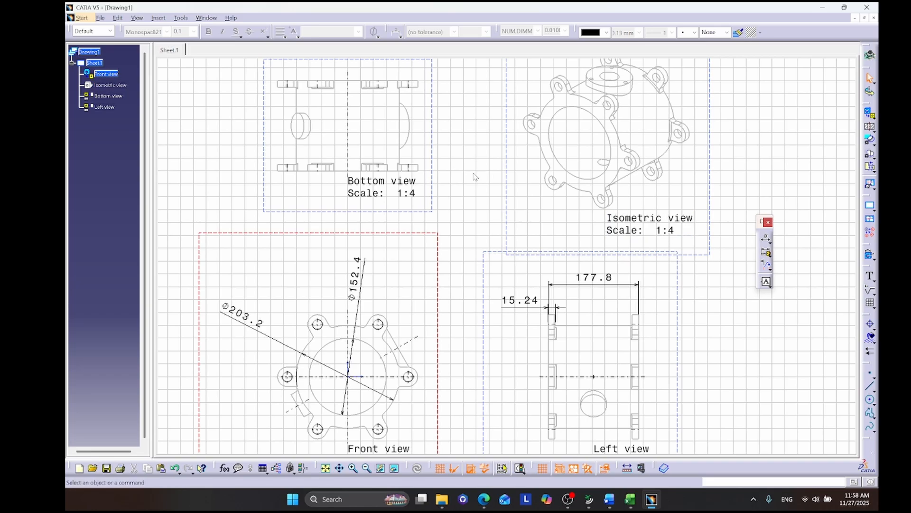
{"action": "scroll", "coordinate": [435, 240], "scroll_direction": "down", "scroll_amount": 2}
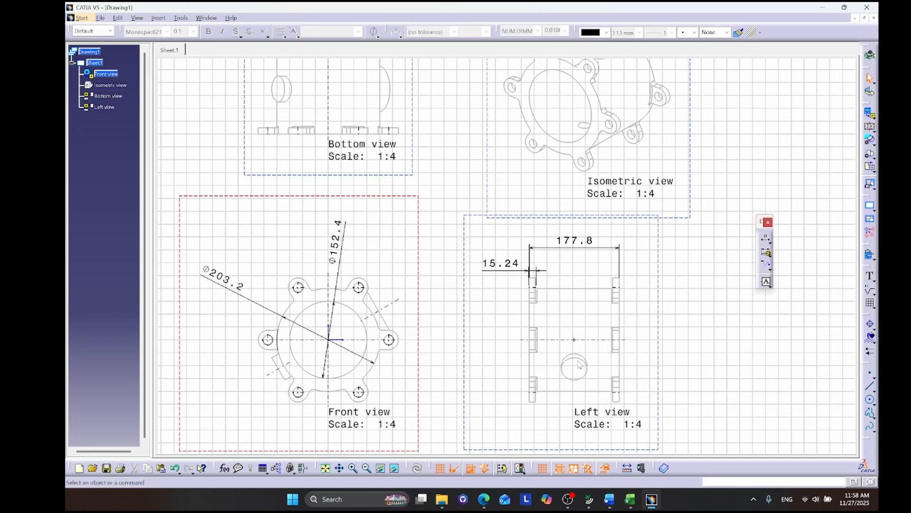
{"action": "middle_click_drag", "start_coordinate": [641, 300], "coordinate": [669, 372]}
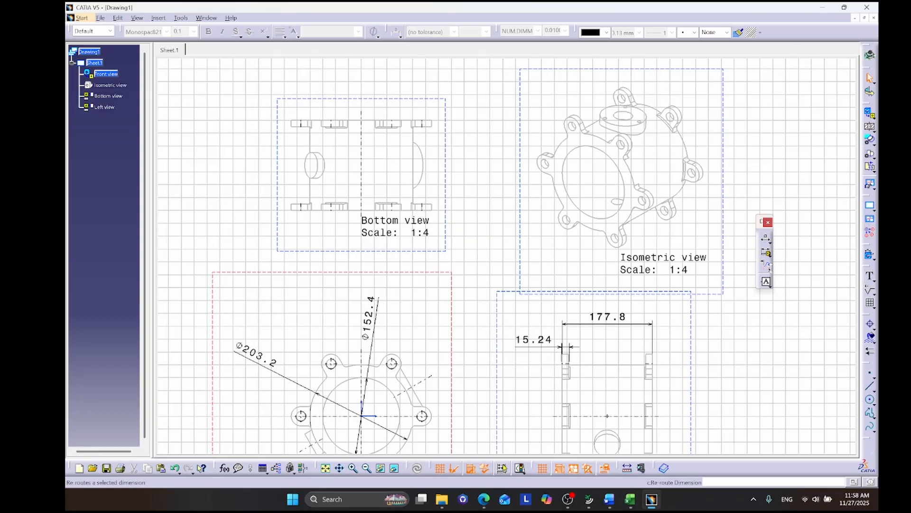
{"action": "left_click", "coordinate": [768, 234]}
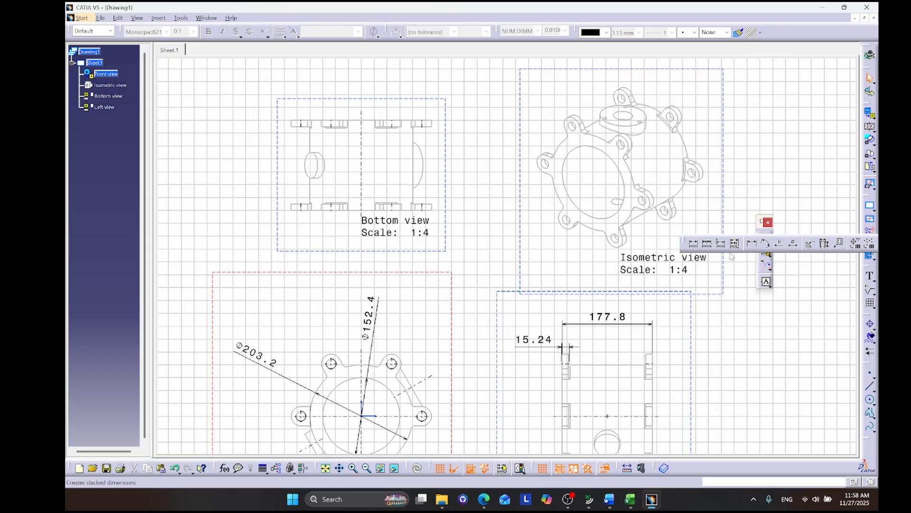
{"action": "left_click", "coordinate": [735, 243]}
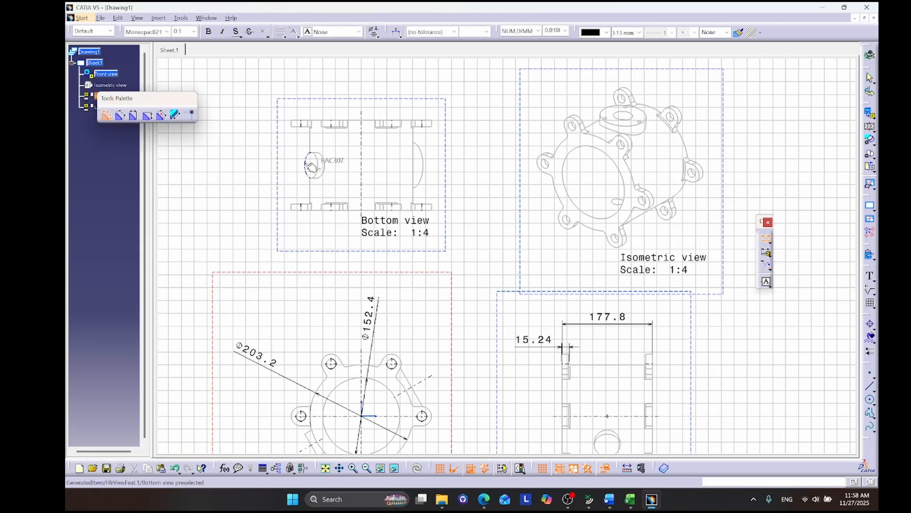
{"action": "left_click", "coordinate": [771, 243]}
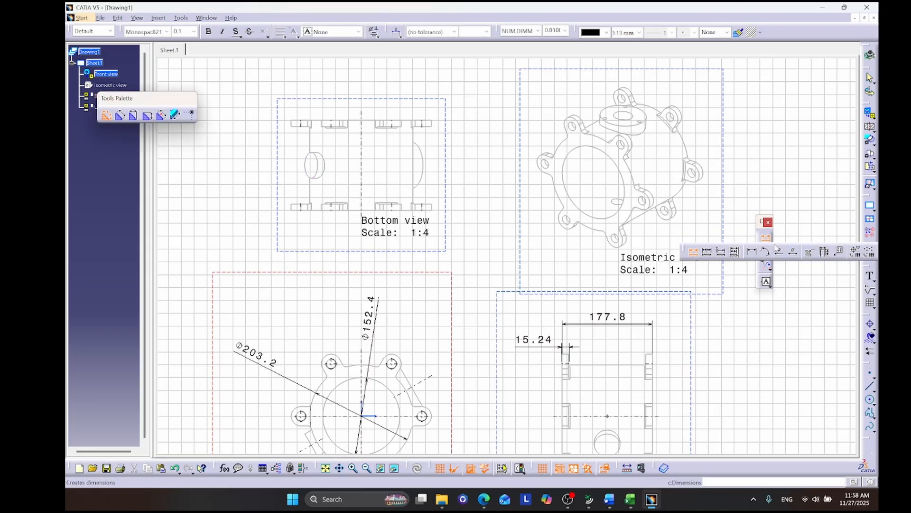
{"action": "left_click", "coordinate": [780, 253]}
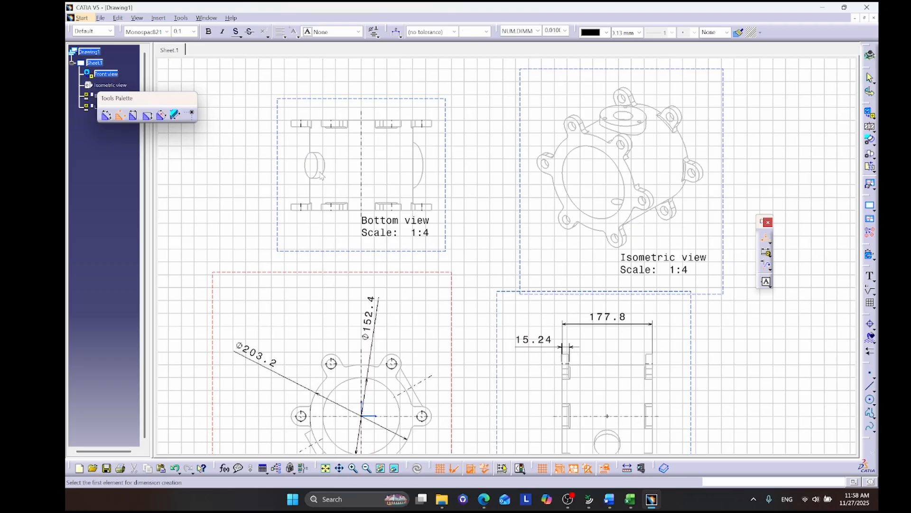
{"action": "left_click", "coordinate": [310, 168]}
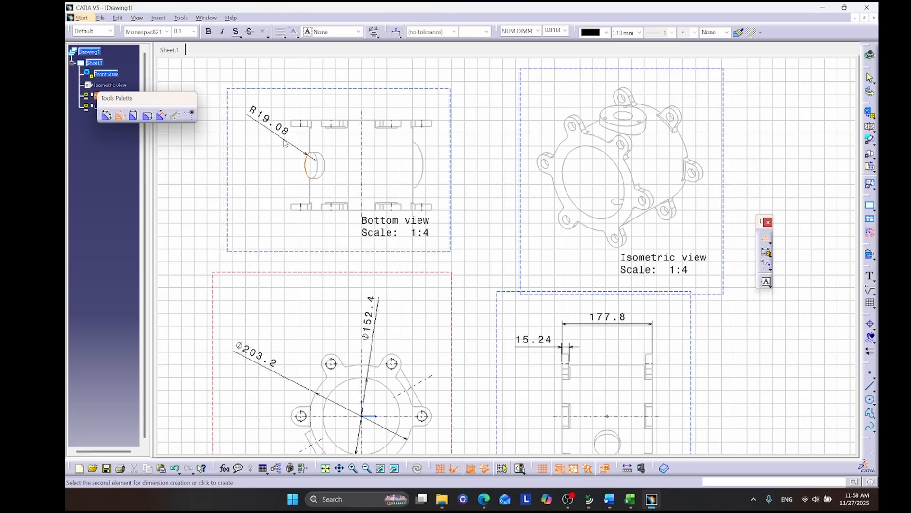
{"action": "key", "text": "Escape"}
Add a diameter dimension to the outer edge of the round boss flange in the isometric view, placing it to the right of the part.
{"action": "middle_click_drag", "start_coordinate": [738, 361], "coordinate": [725, 275]}
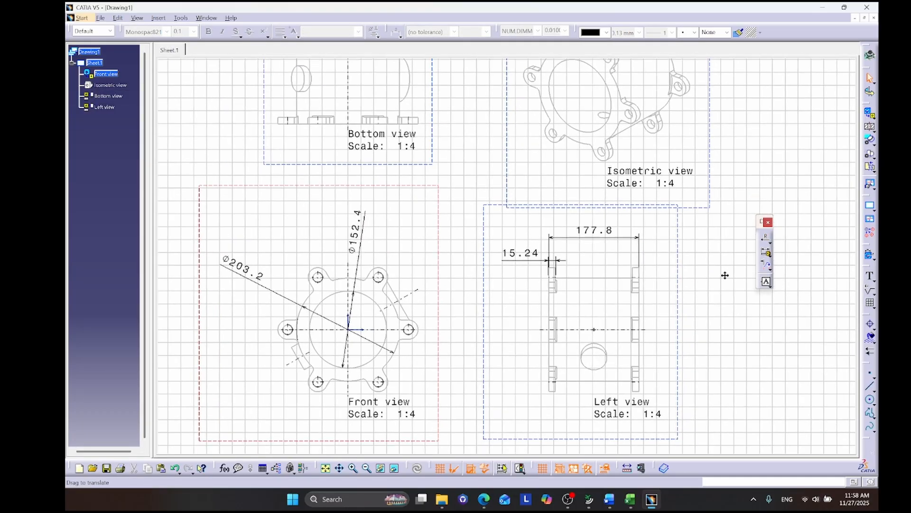
{"action": "left_click", "coordinate": [770, 241]}
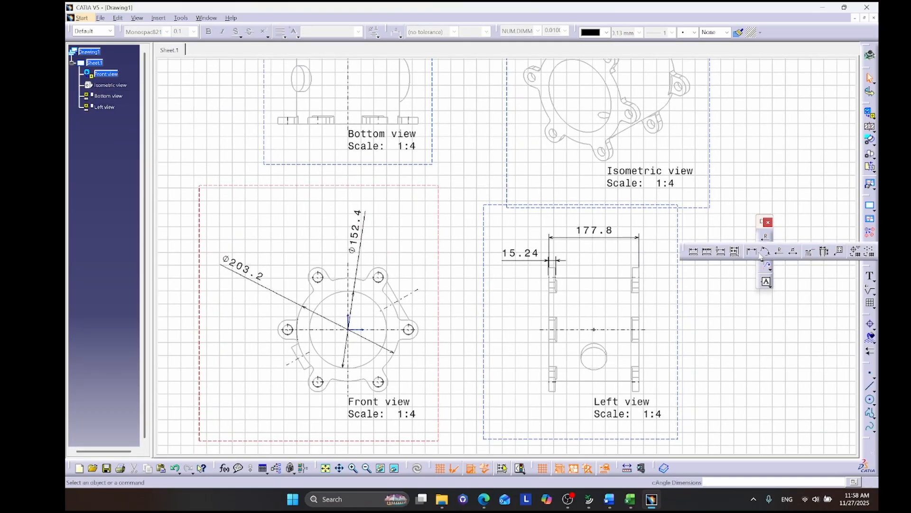
{"action": "left_click", "coordinate": [793, 252]}
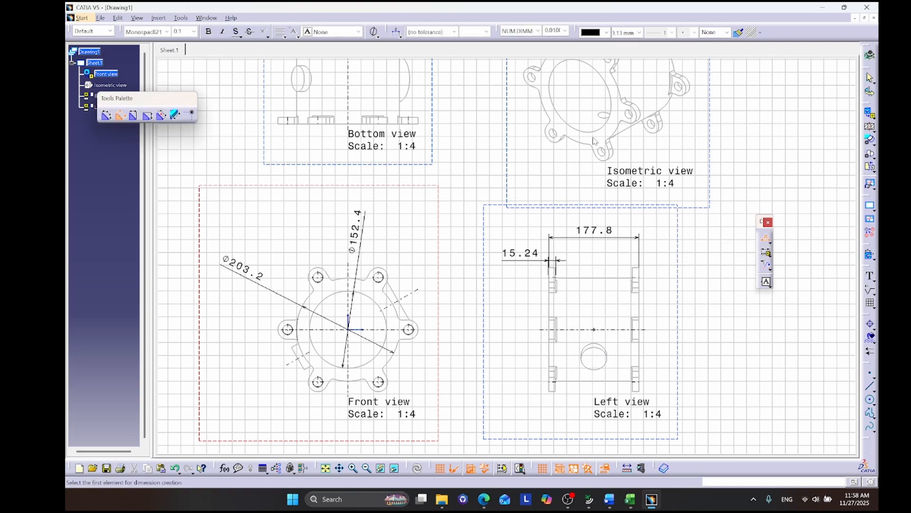
{"action": "middle_click_drag", "start_coordinate": [594, 140], "coordinate": [577, 216]}
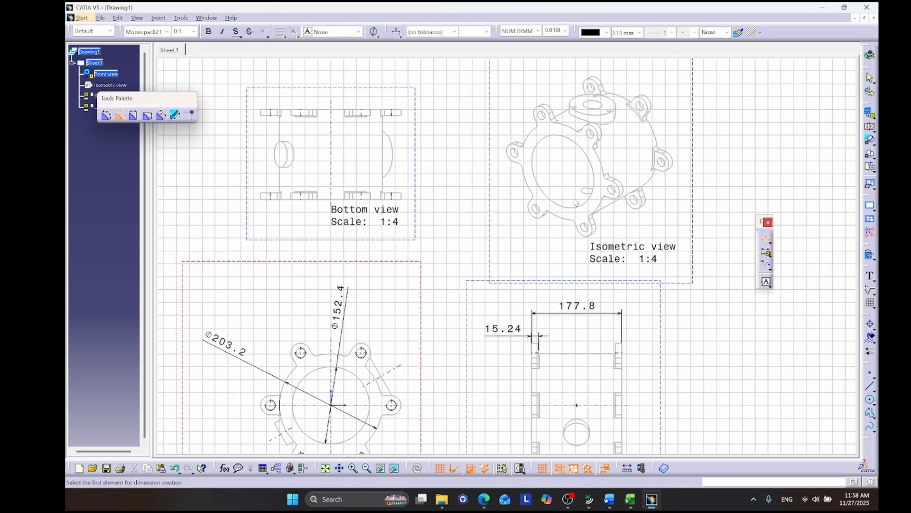
{"action": "left_click", "coordinate": [597, 113]}
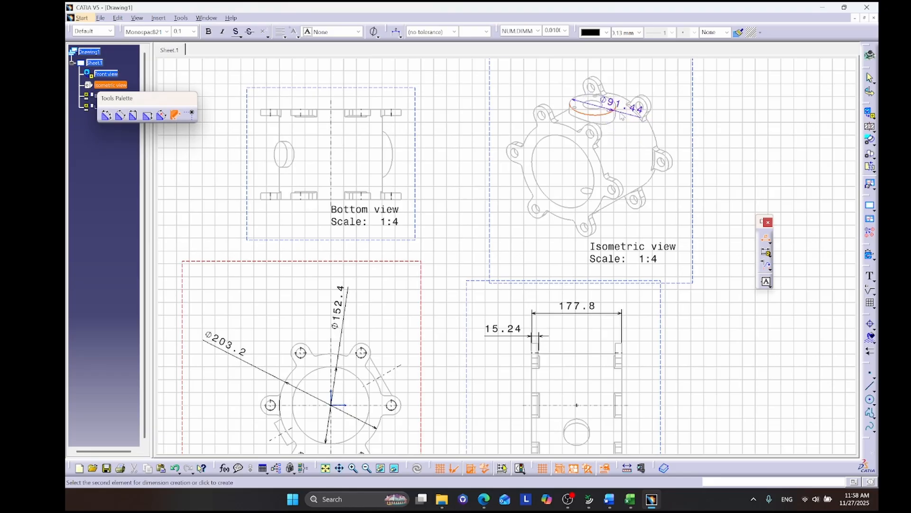
{"action": "left_click", "coordinate": [694, 118]}
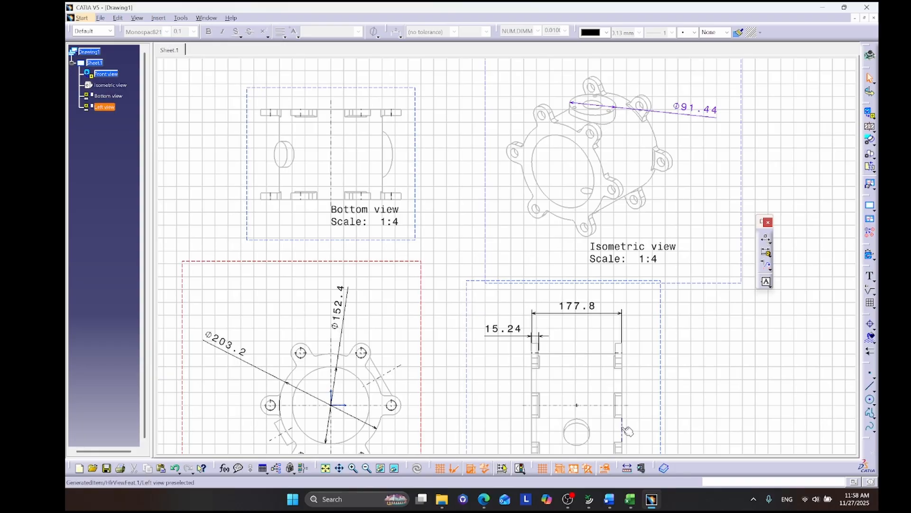
Add a diameter dimension to the boss flange's central hole in the isometric view, placing it at the part's upper left.
{"action": "left_click", "coordinate": [766, 239]}
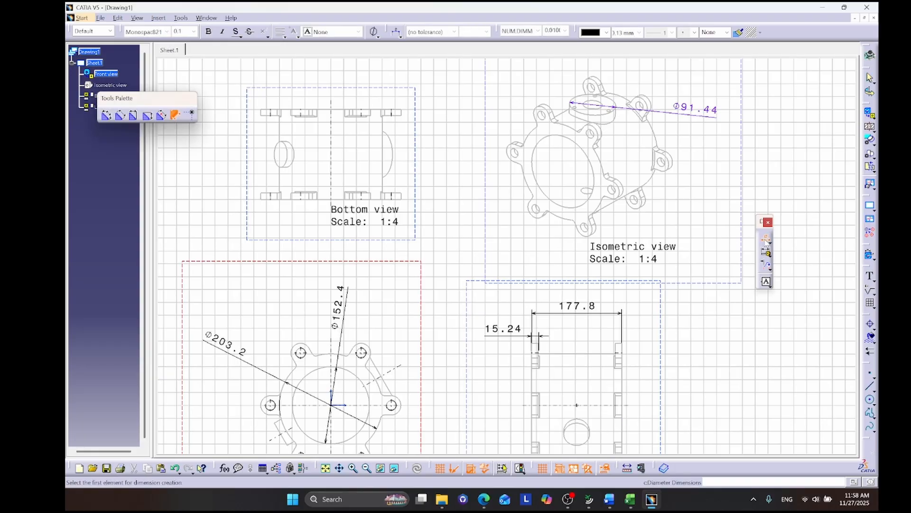
{"action": "left_click", "coordinate": [594, 109]}
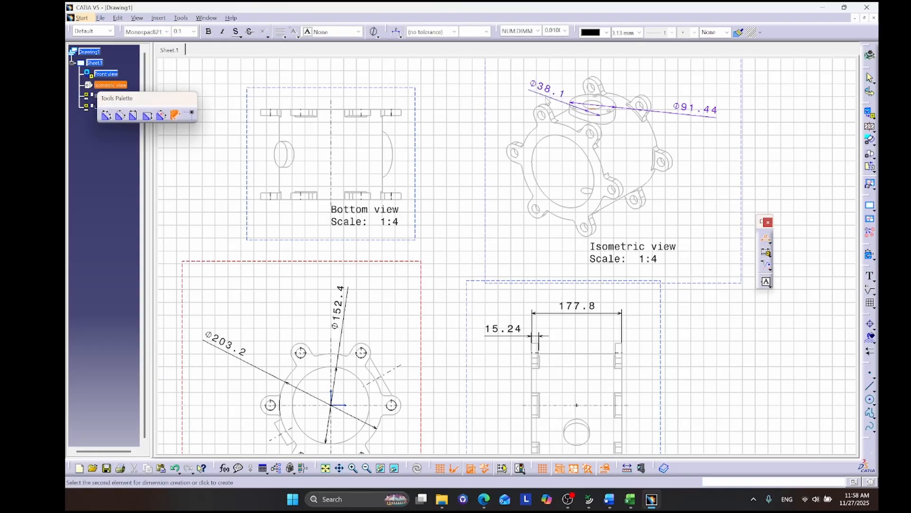
{"action": "left_click", "coordinate": [601, 103]}
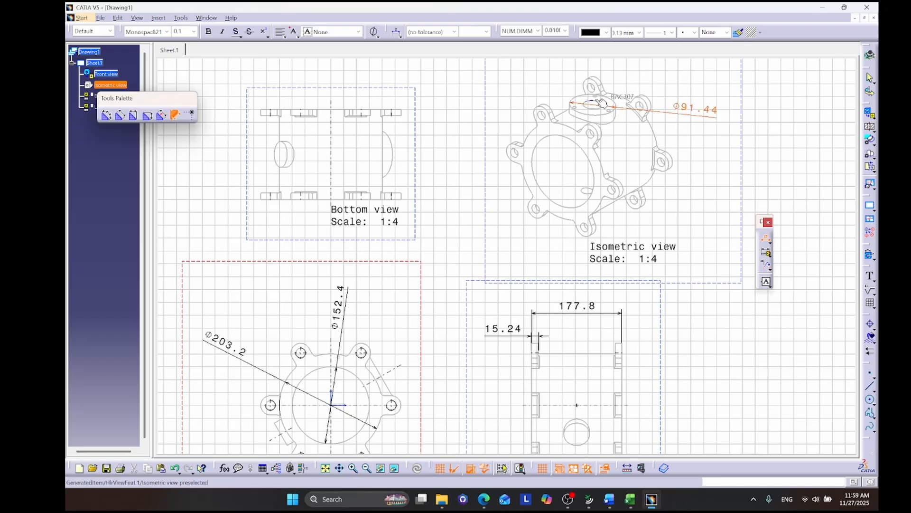
{"action": "left_click", "coordinate": [600, 101]}
{"action": "left_click", "coordinate": [539, 85]}
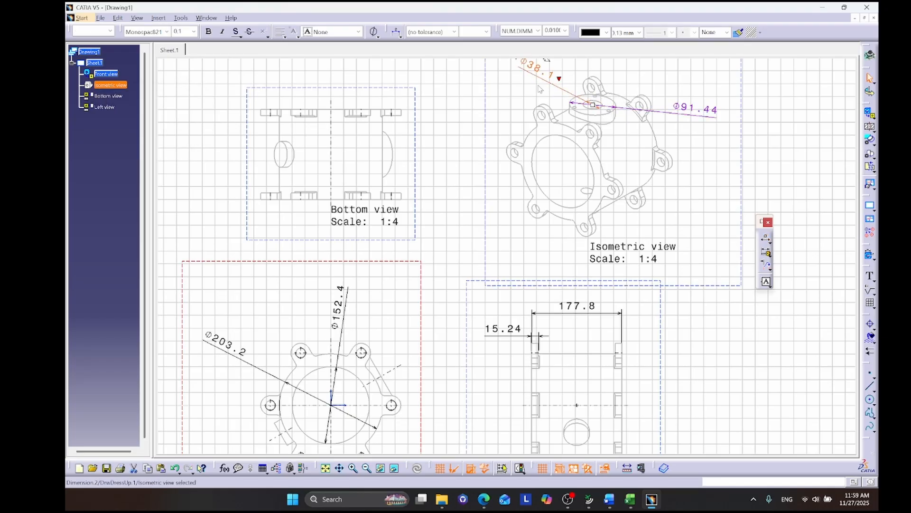
{"action": "left_click", "coordinate": [777, 144]}
{"action": "middle_click_drag", "start_coordinate": [776, 150], "coordinate": [765, 165]}
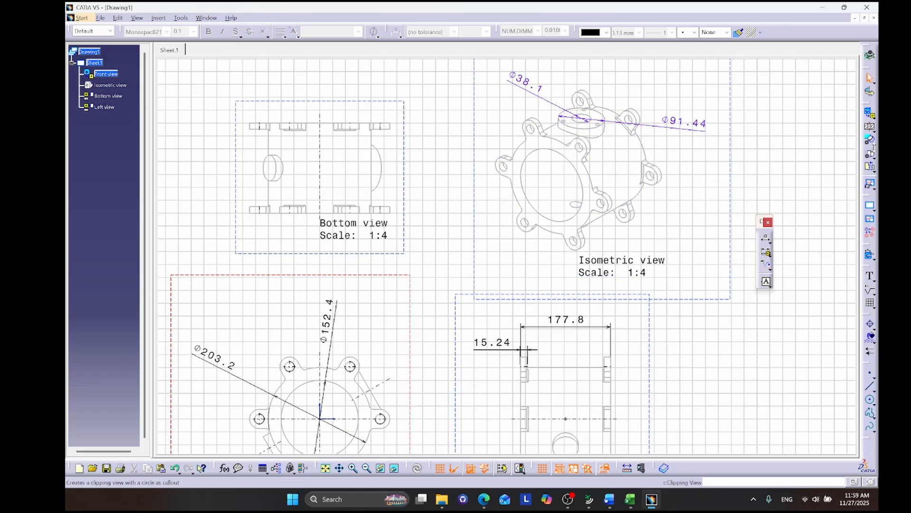
Try to create a circular detail view around the small hole on the boss flange in the isometric view.
{"action": "left_click", "coordinate": [875, 146]}
{"action": "left_click", "coordinate": [874, 145]}
{"action": "left_click", "coordinate": [874, 146]}
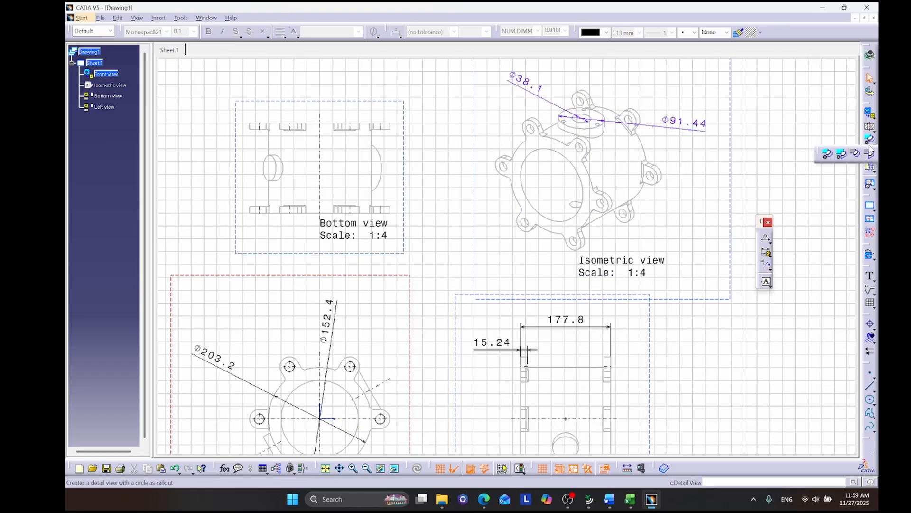
{"action": "left_click", "coordinate": [828, 158]}
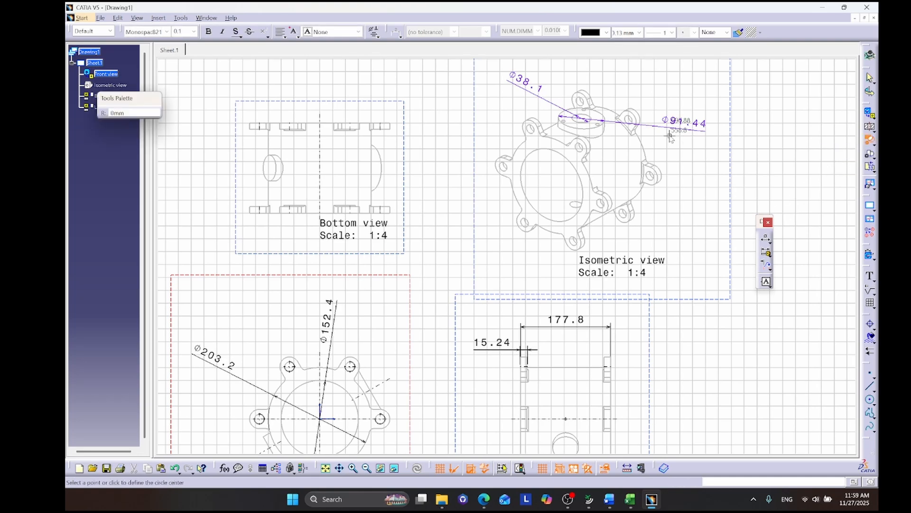
{"action": "left_click", "coordinate": [593, 117]}
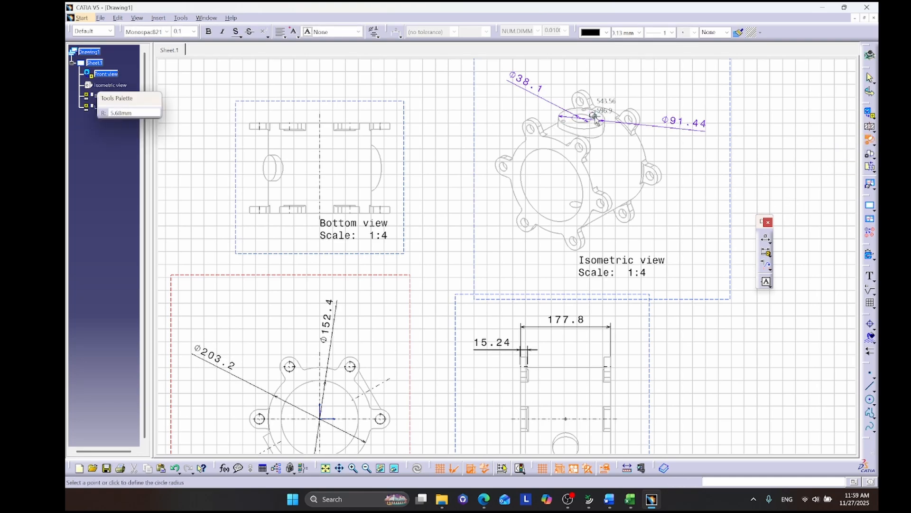
{"action": "key", "text": "Escape"}
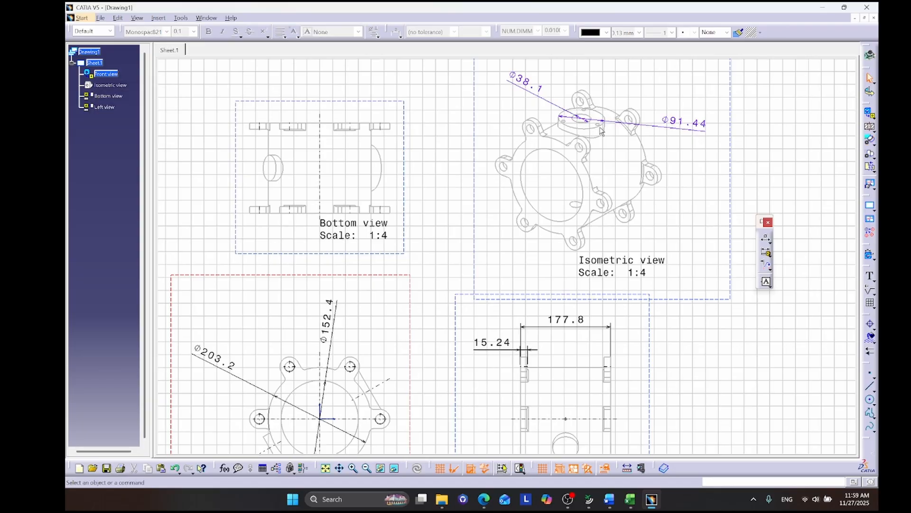
{"action": "left_click", "coordinate": [870, 140]}
{"action": "left_click", "coordinate": [599, 125]}
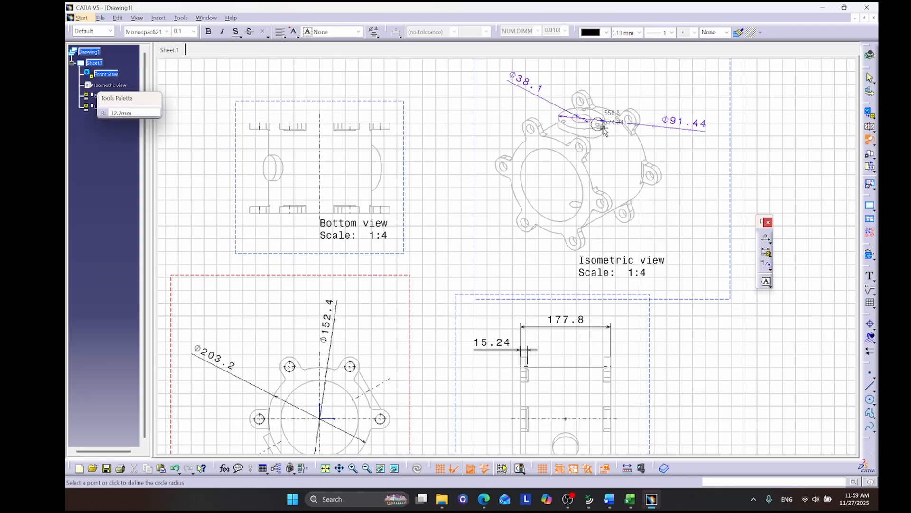
{"action": "left_click", "coordinate": [604, 131]}
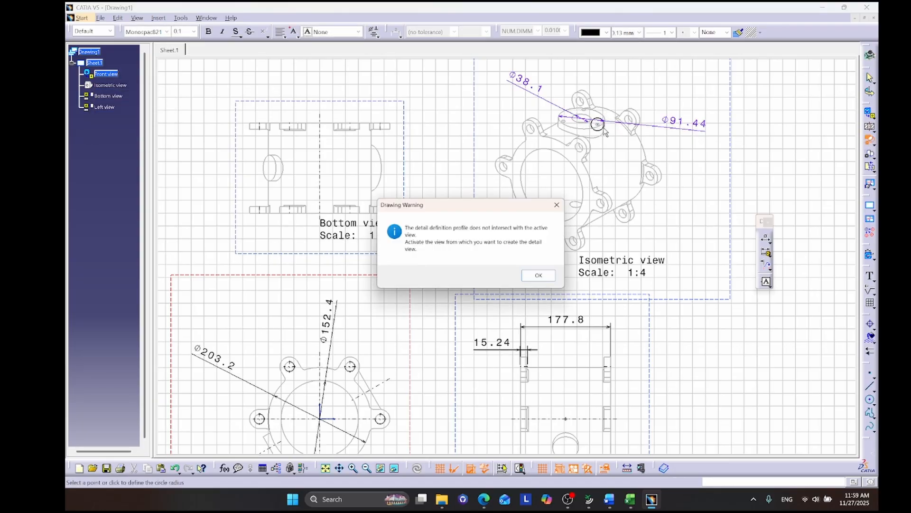
{"action": "left_click", "coordinate": [541, 277]}
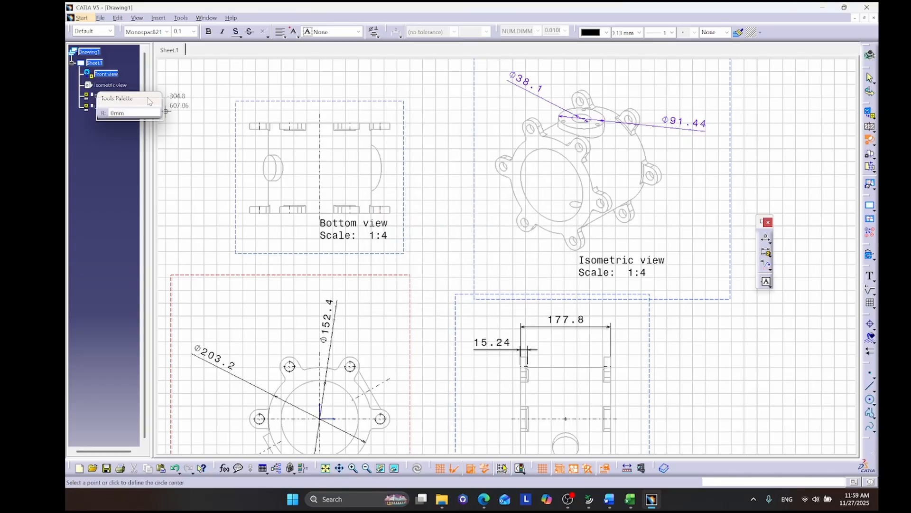
Activate the isometric view and create a 1:2 circular detail view of the boss flange's small hole, positioning it to the right of the isometric view.
{"action": "double_click", "coordinate": [110, 85]}
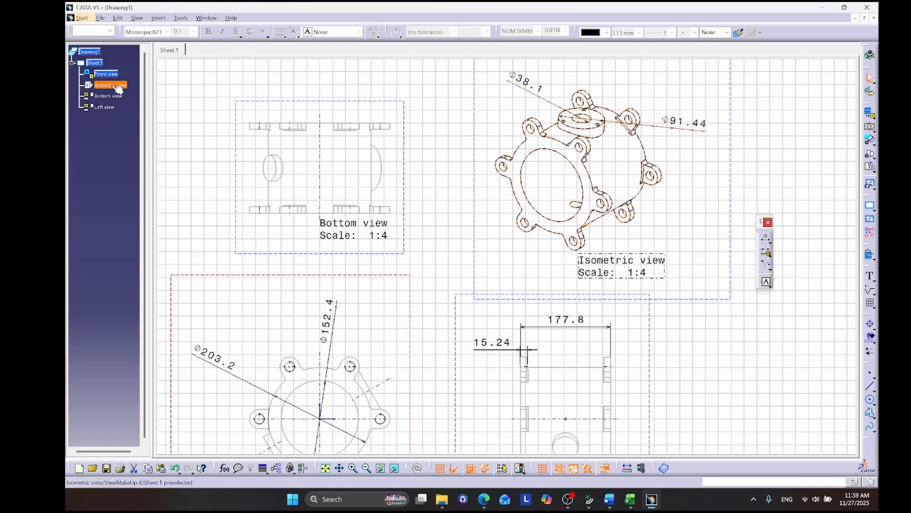
{"action": "left_click", "coordinate": [870, 139]}
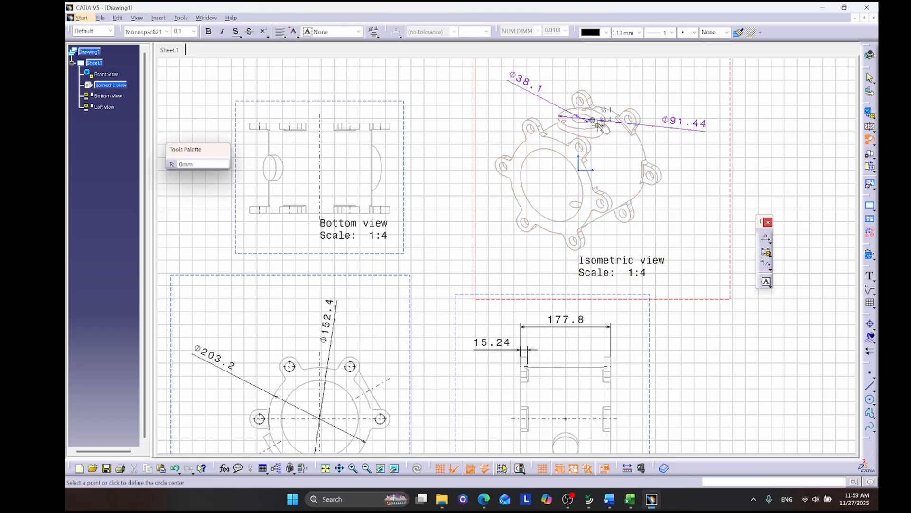
{"action": "left_click", "coordinate": [603, 126]}
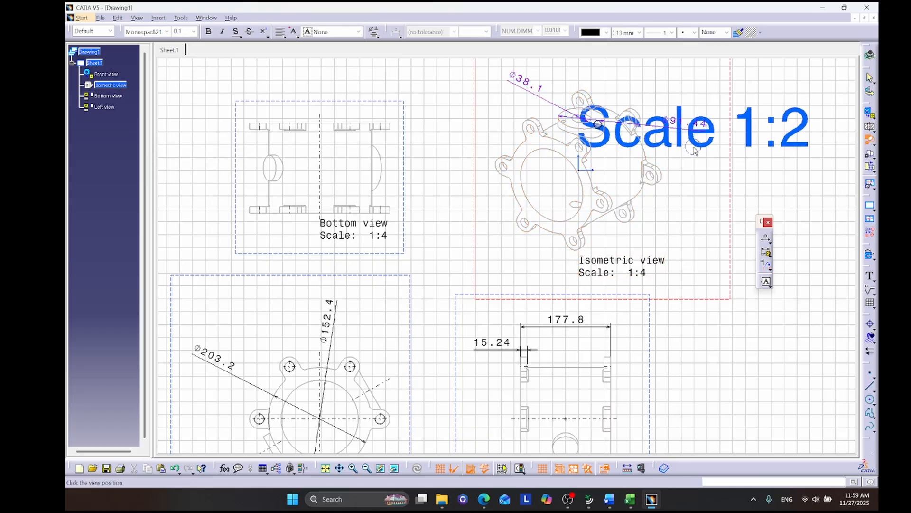
{"action": "left_click", "coordinate": [755, 380]}
{"action": "middle_click_drag", "start_coordinate": [702, 280], "coordinate": [565, 228]}
{"action": "mouse_move", "coordinate": [656, 312]}
{"action": "left_mouse_down"}
{"action": "mouse_move", "coordinate": [645, 97]}
{"action": "mouse_move", "coordinate": [673, 79]}
{"action": "left_mouse_up"}
{"action": "middle_click_drag", "start_coordinate": [693, 130], "coordinate": [680, 167]}
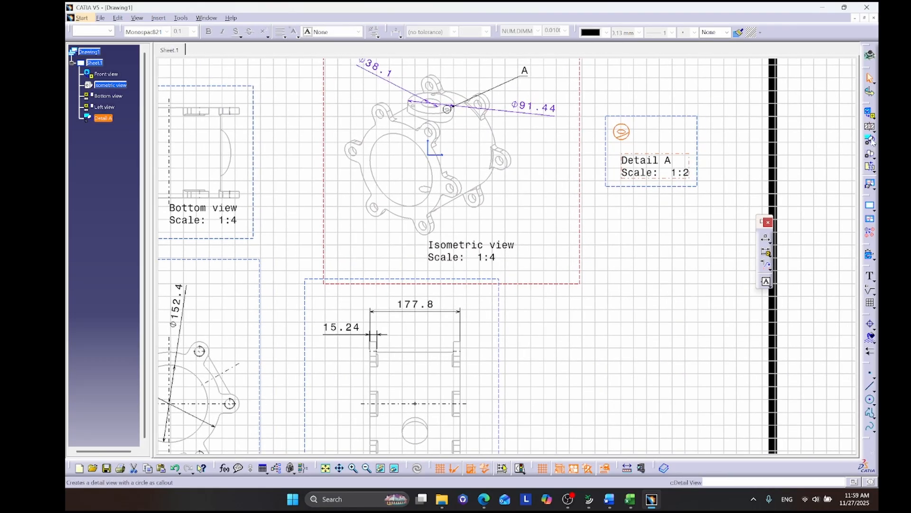
Add a diameter dimension to the small hole in the detail view, placing it to the right of the hole.
{"action": "left_click", "coordinate": [767, 238]}
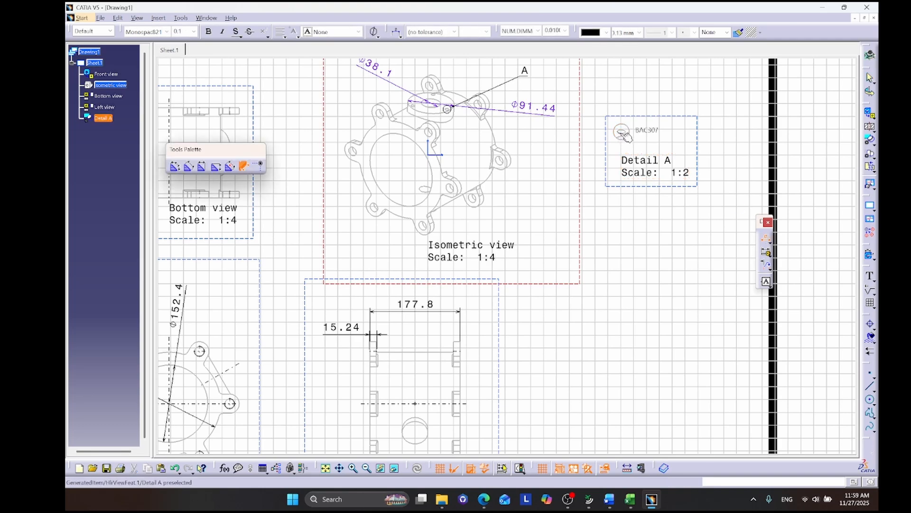
{"action": "left_click", "coordinate": [626, 135]}
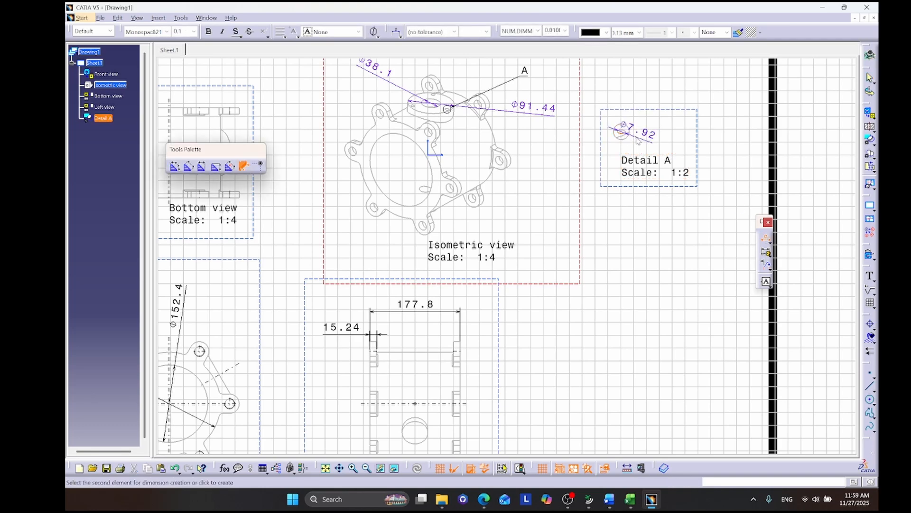
{"action": "left_click", "coordinate": [666, 143]}
{"action": "left_click", "coordinate": [675, 214]}
{"action": "middle_click_drag", "start_coordinate": [613, 211], "coordinate": [638, 256]}
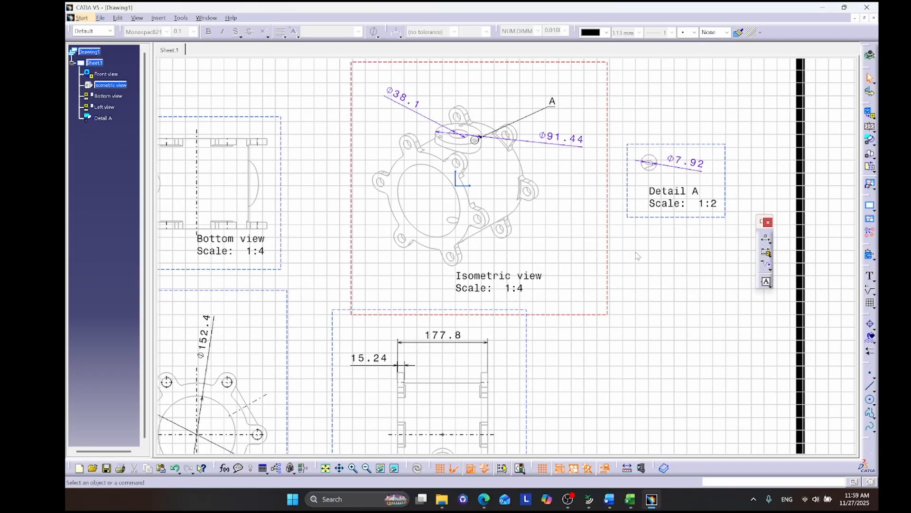
{"action": "middle_click_drag", "start_coordinate": [543, 218], "coordinate": [573, 247]}
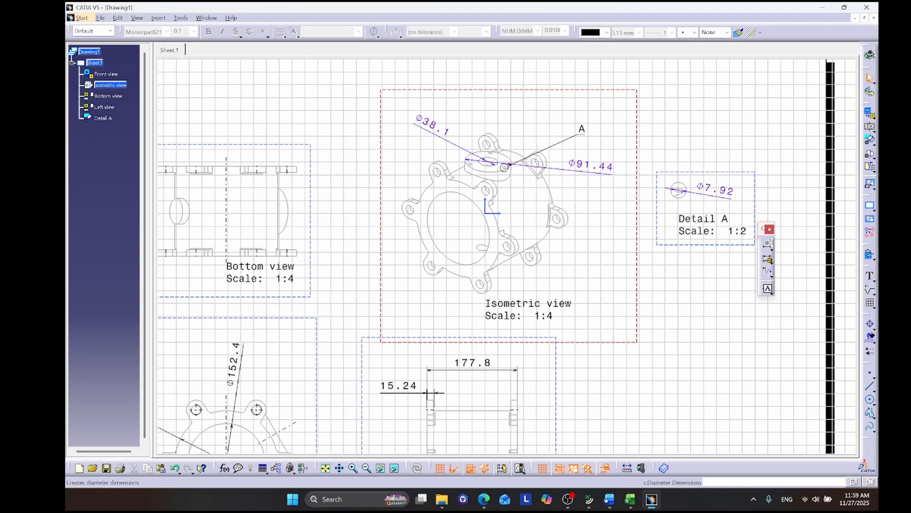
{"action": "left_click", "coordinate": [769, 248]}
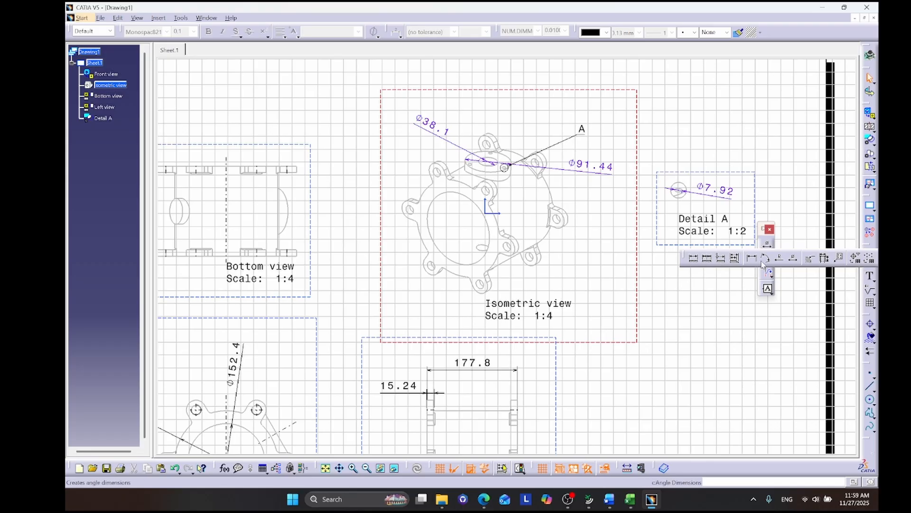
{"action": "left_click", "coordinate": [766, 258]}
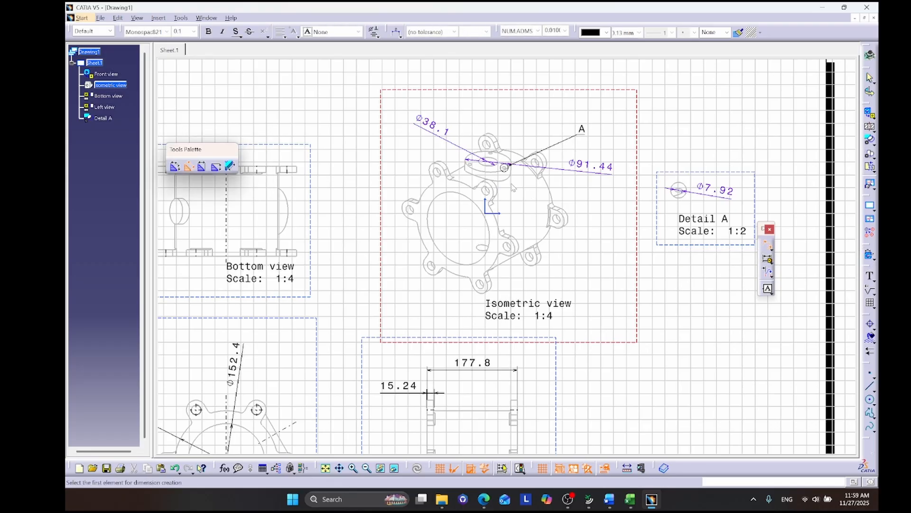
{"action": "left_click", "coordinate": [769, 246]}
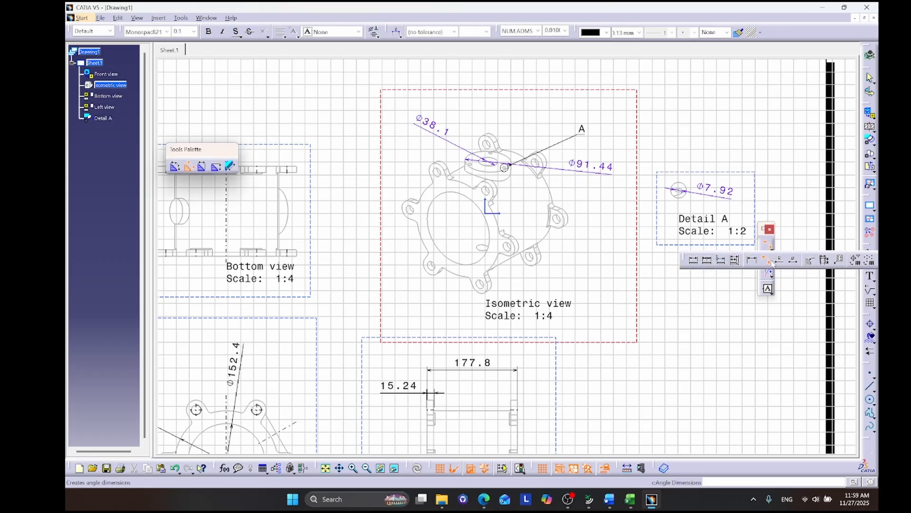
{"action": "left_click", "coordinate": [779, 261]}
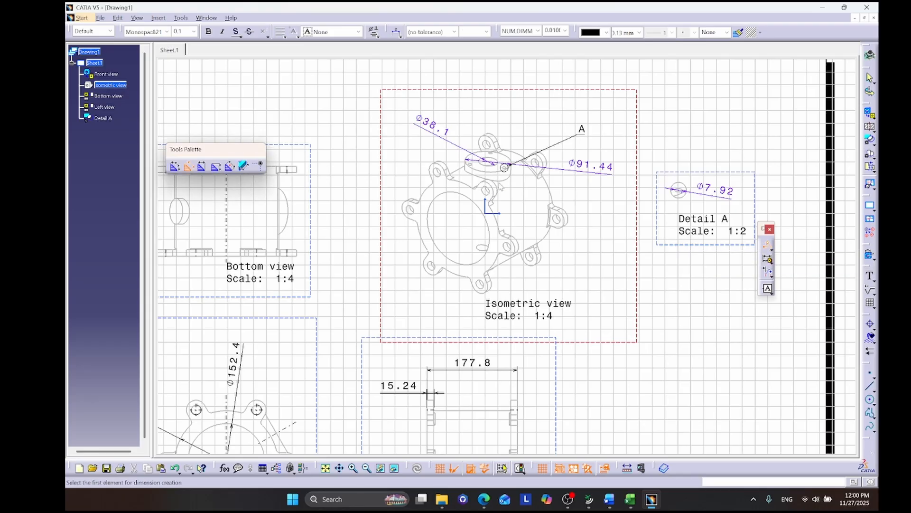
{"action": "left_click", "coordinate": [509, 180]}
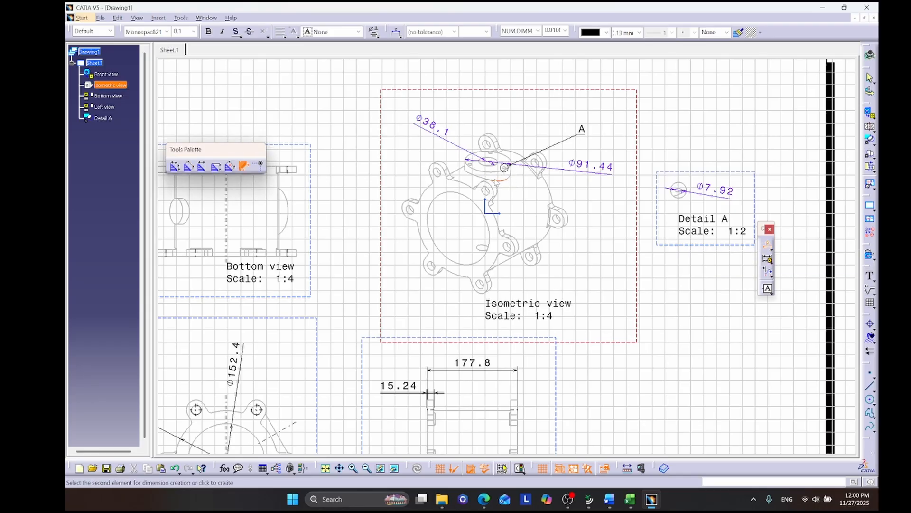
Add a diameter dimension to the upper-right bolt hole in the front view, placing it above and to the right of the hole.
{"action": "left_click", "coordinate": [772, 248]}
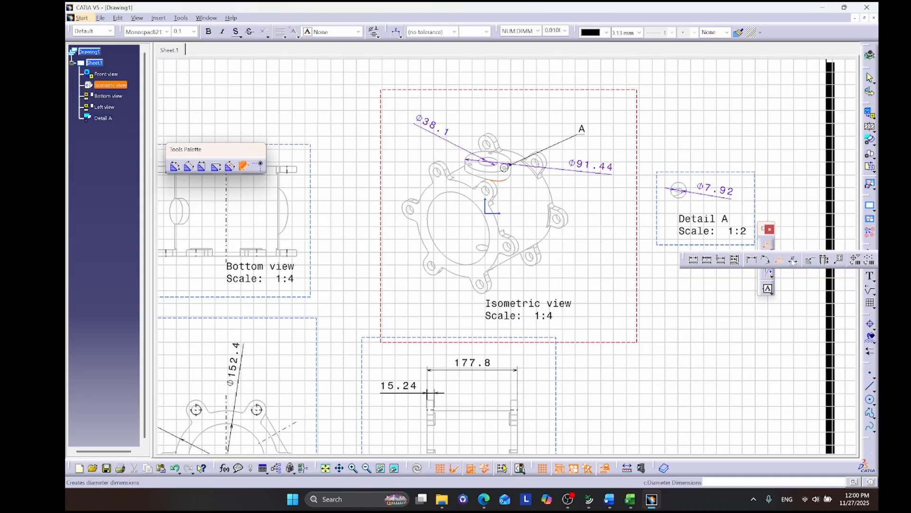
{"action": "left_click", "coordinate": [792, 260]}
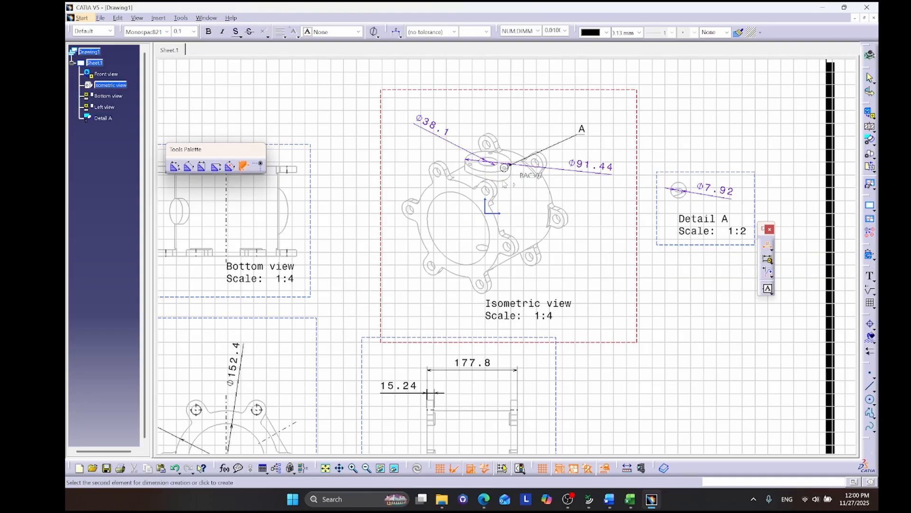
{"action": "middle_click_drag", "start_coordinate": [438, 286], "coordinate": [513, 190]}
{"action": "left_click", "coordinate": [335, 312]}
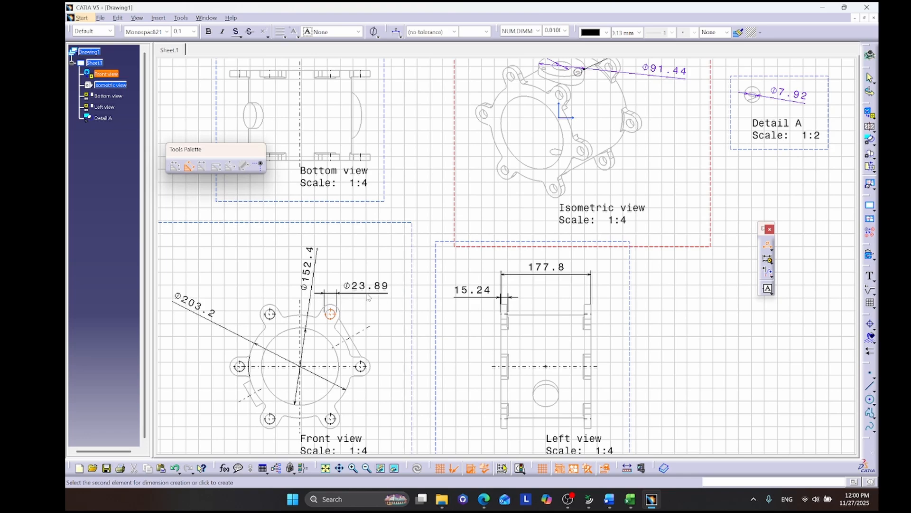
{"action": "left_click", "coordinate": [364, 296]}
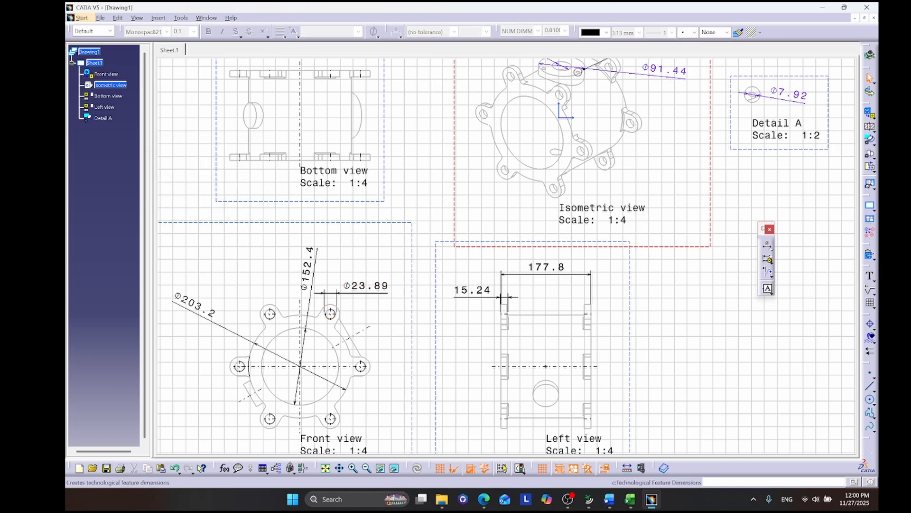
Add a diameter dimension to the outer arc of the right-hand lug in the front view, placing it vertically below the lug.
{"action": "left_click", "coordinate": [768, 245]}
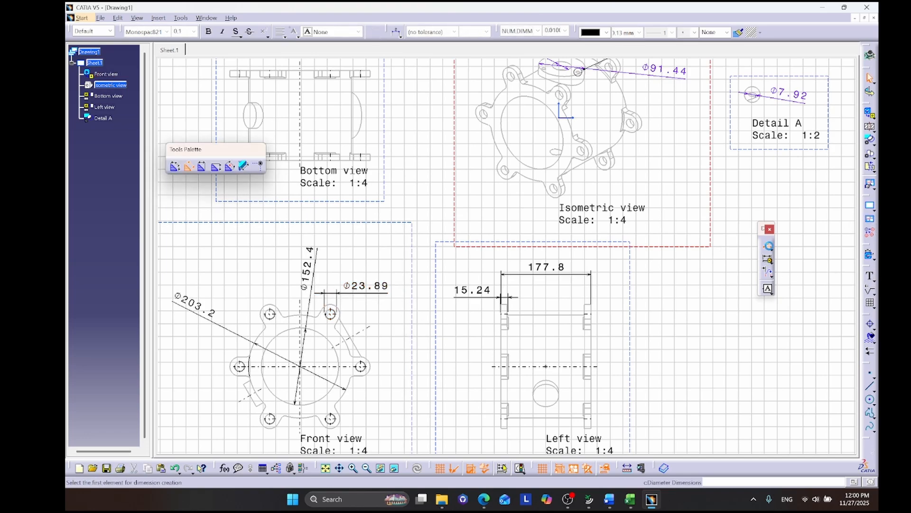
{"action": "left_click", "coordinate": [370, 371]}
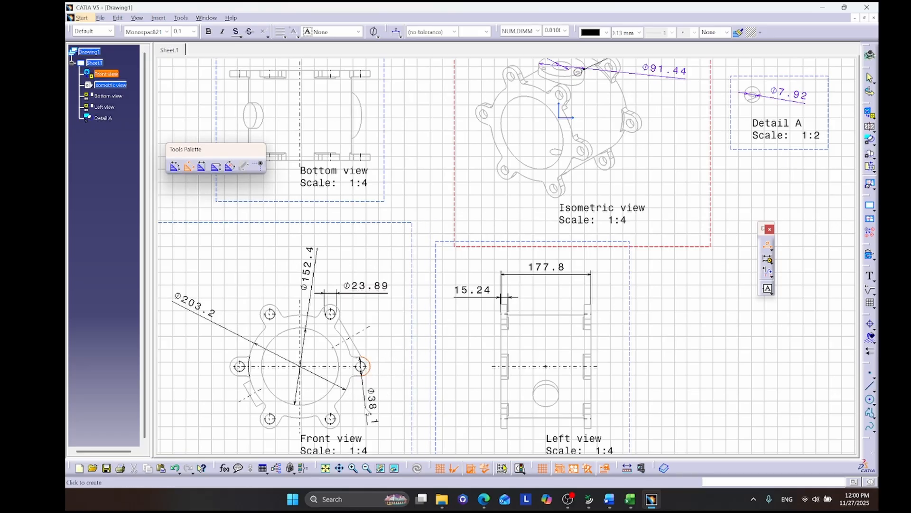
{"action": "left_click", "coordinate": [370, 412]}
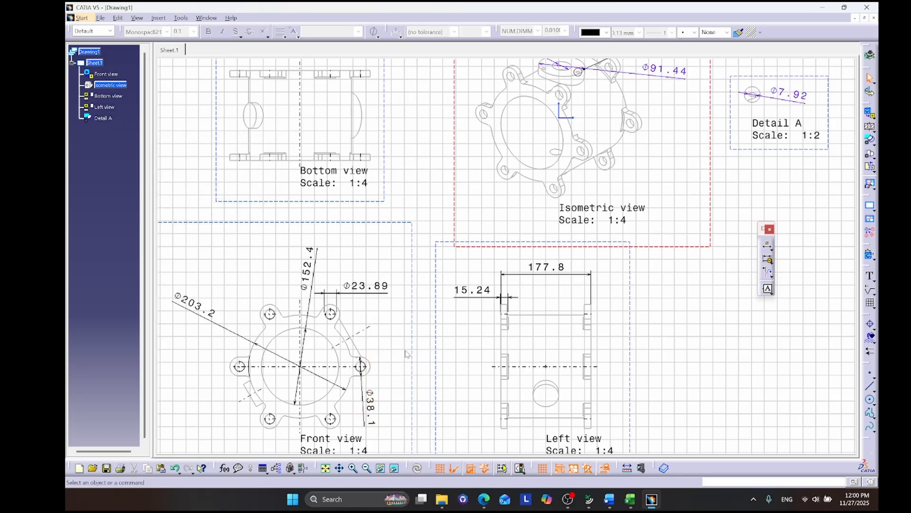
Add a radius dimension to the round boss's lower arc in the left view, placing it to the right of the part.
{"action": "middle_click_drag", "start_coordinate": [406, 353], "coordinate": [421, 311]}
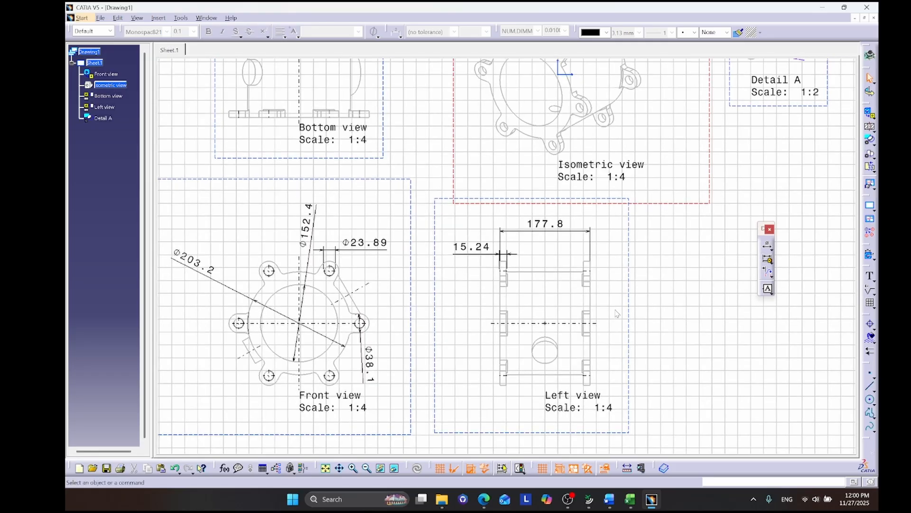
{"action": "left_click", "coordinate": [768, 245]}
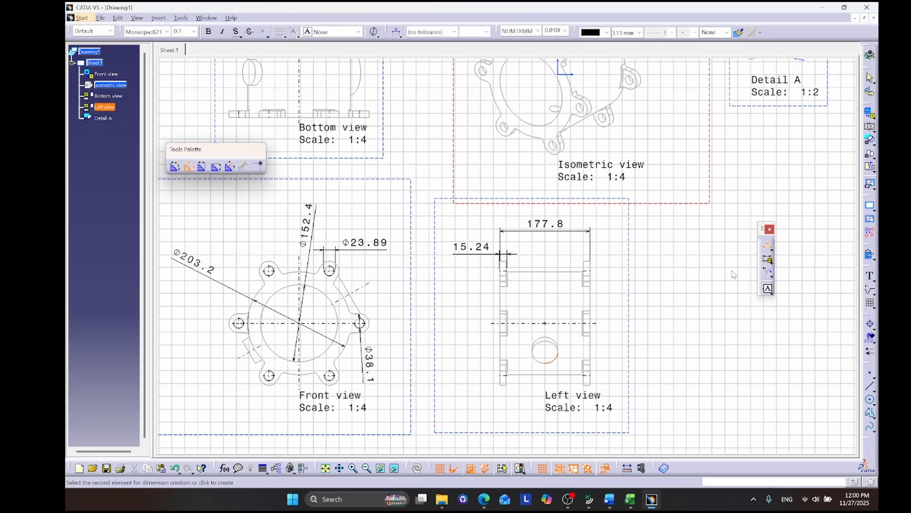
{"action": "left_click", "coordinate": [772, 249]}
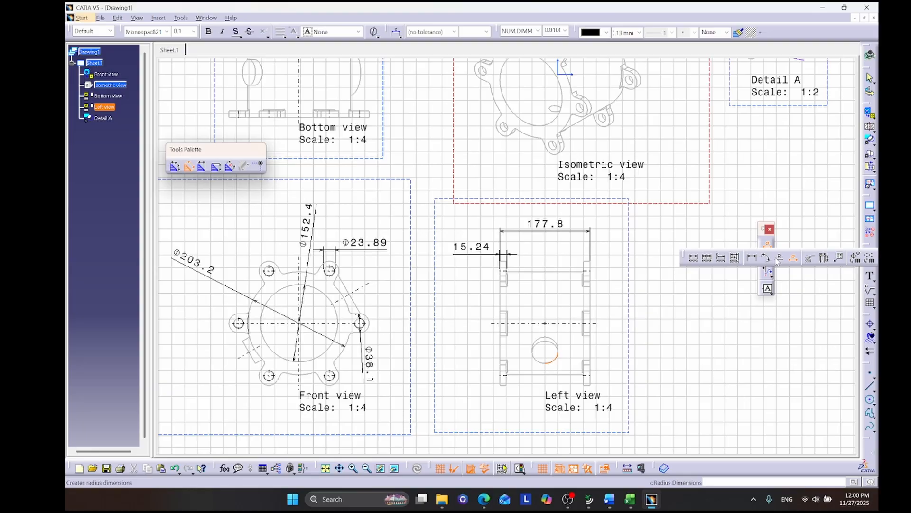
{"action": "left_click", "coordinate": [778, 261]}
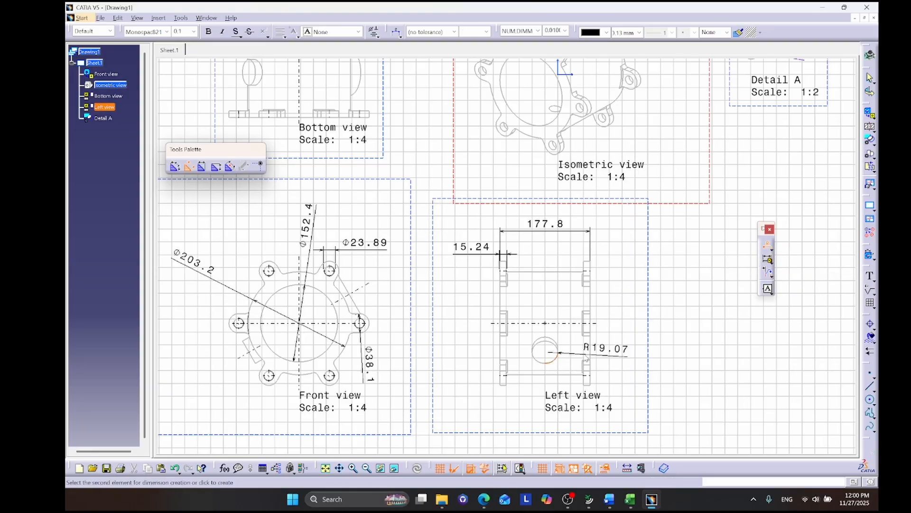
{"action": "left_click", "coordinate": [632, 349]}
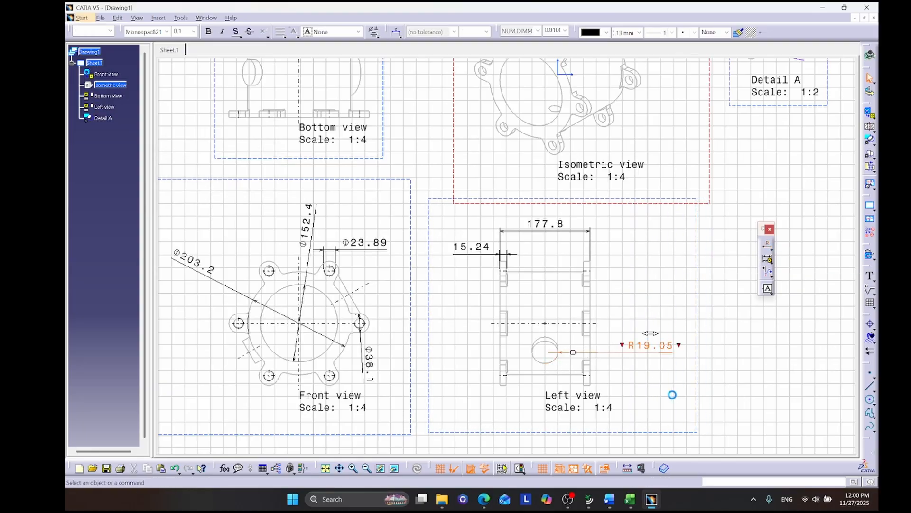
{"action": "left_click", "coordinate": [673, 395]}
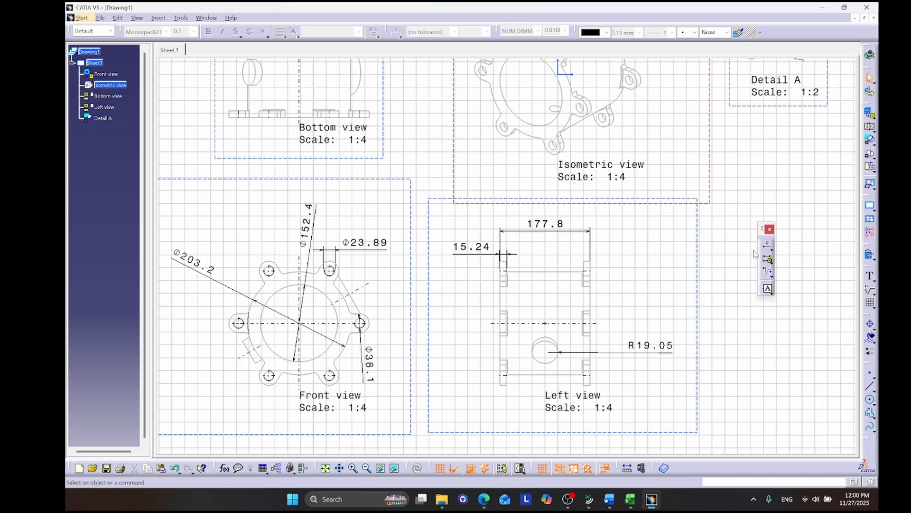
Dimension the right flange's thickness in the left view, placing the dimension to the right above the boss radius dimension.
{"action": "left_click", "coordinate": [771, 261]}
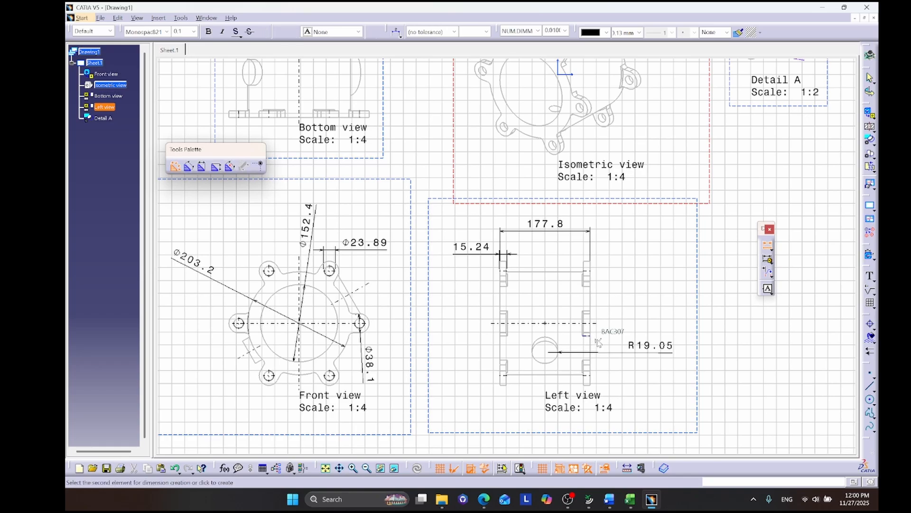
{"action": "left_click", "coordinate": [590, 336]}
{"action": "left_click", "coordinate": [624, 327]}
{"action": "left_click", "coordinate": [726, 315]}
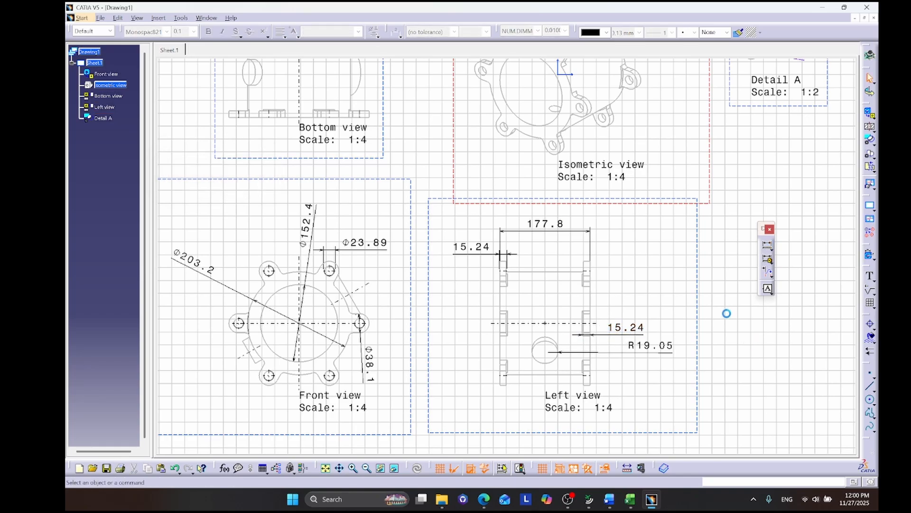
{"action": "mouse_move", "coordinate": [626, 260]}
{"action": "middle_mouse_down"}
{"action": "mouse_move", "coordinate": [651, 368]}
{"action": "mouse_move", "coordinate": [679, 345]}
{"action": "middle_mouse_up"}
{"action": "left_click", "coordinate": [772, 262]}
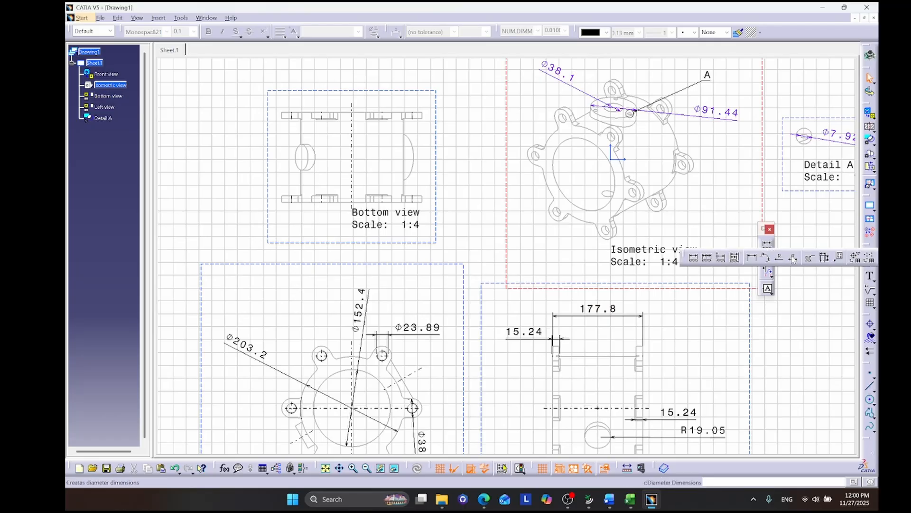
{"action": "left_click", "coordinate": [787, 258]}
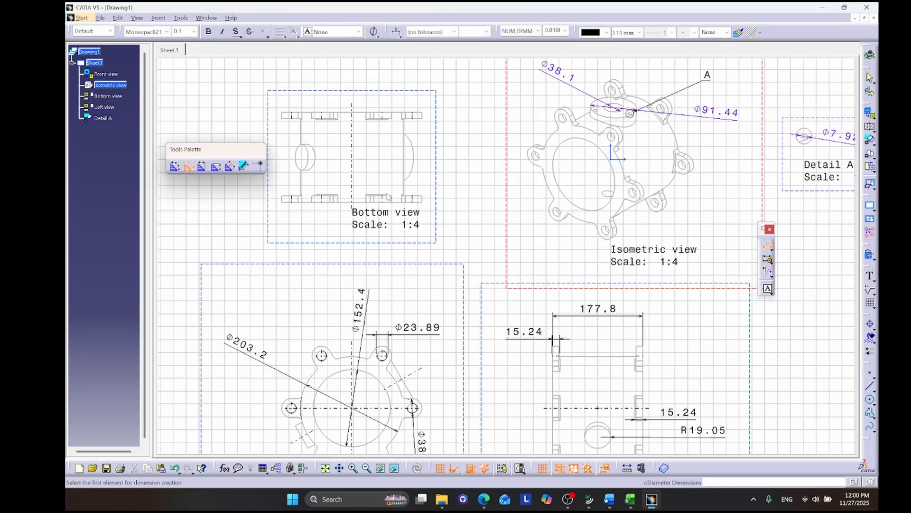
{"action": "left_click", "coordinate": [298, 164]}
{"action": "key", "text": "Escape"}
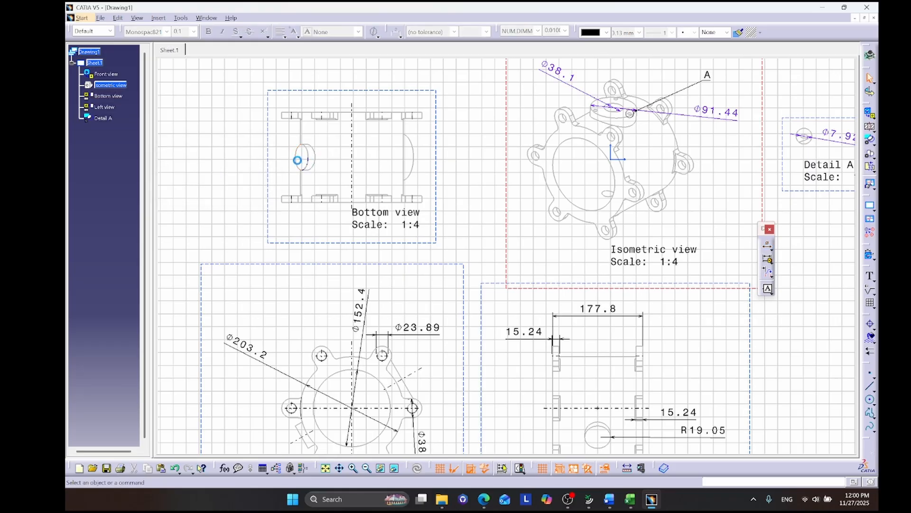
{"action": "left_click", "coordinate": [772, 249]}
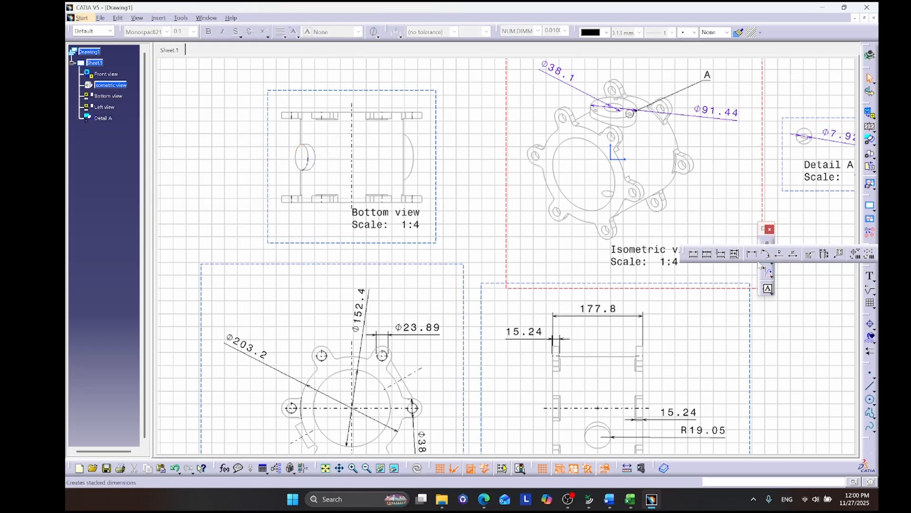
{"action": "left_click", "coordinate": [780, 255]}
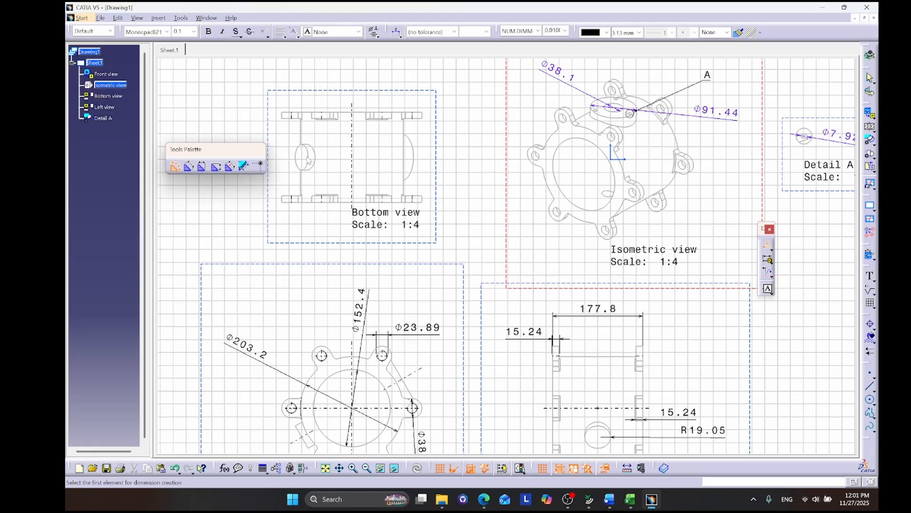
{"action": "left_click", "coordinate": [309, 160]}
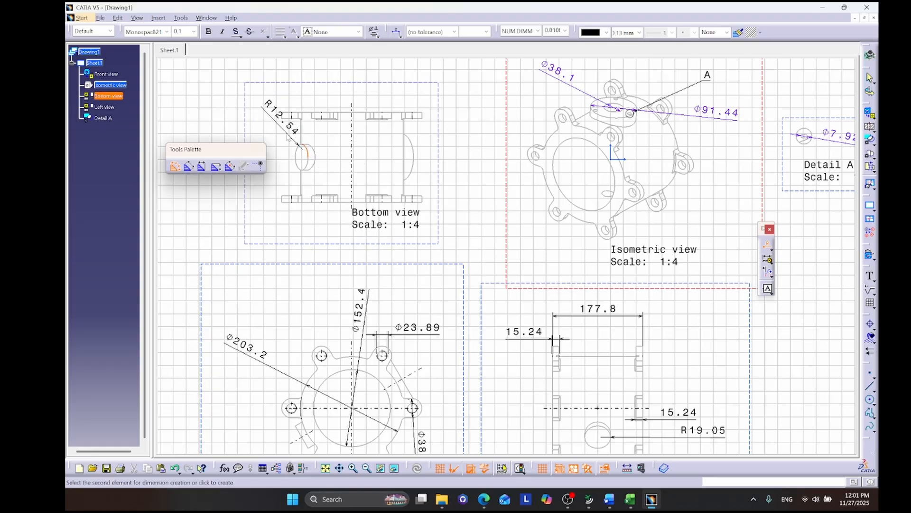
{"action": "key", "text": "Escape"}
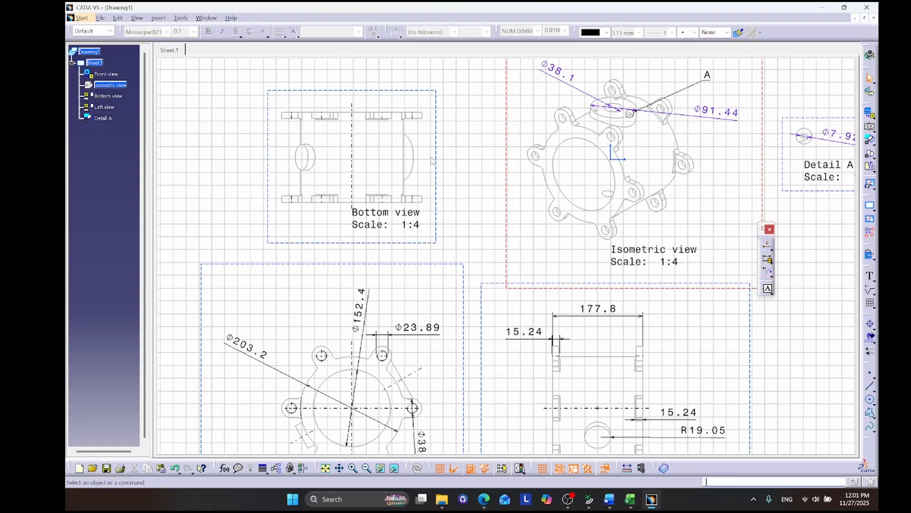
{"action": "left_click", "coordinate": [771, 247]}
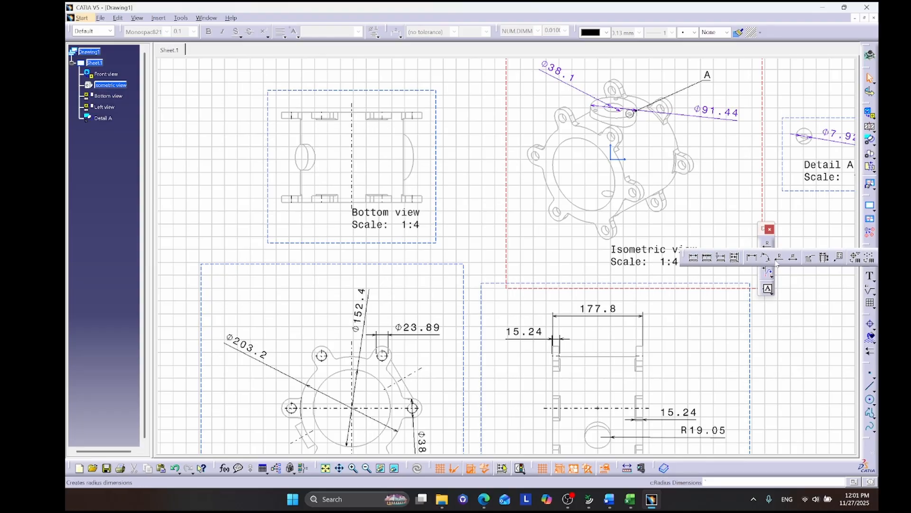
{"action": "left_click", "coordinate": [793, 260]}
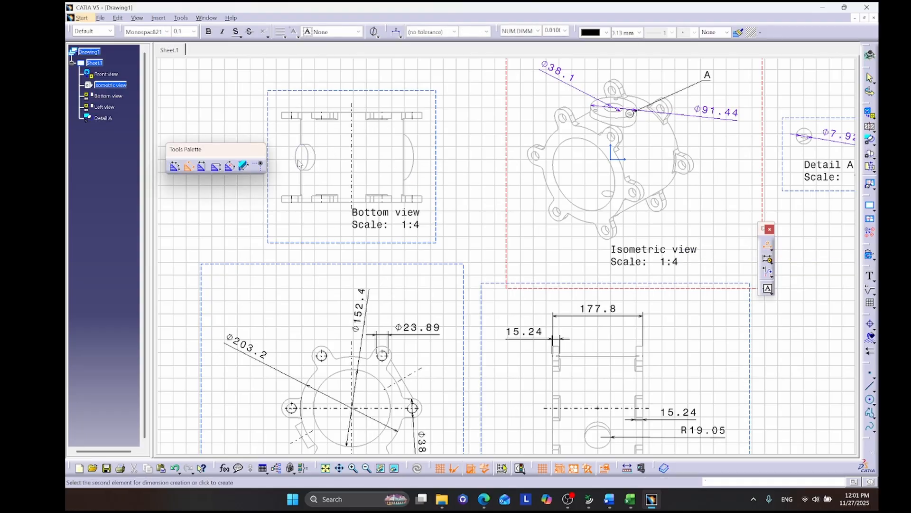
{"action": "left_click", "coordinate": [302, 163]}
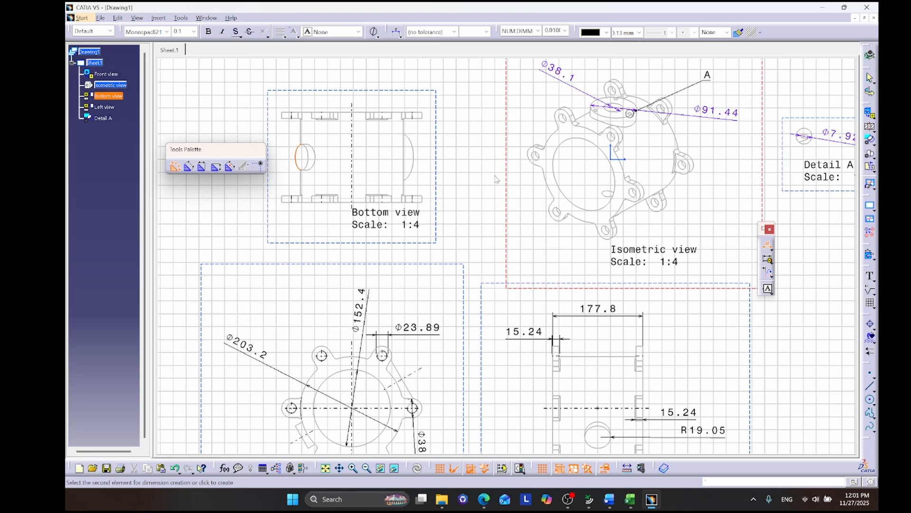
{"action": "key", "text": "Escape"}
Add a radius dimension to the left boss's outer edge in the bottom view, placing it to the upper left of the boss.
{"action": "left_click", "coordinate": [772, 248]}
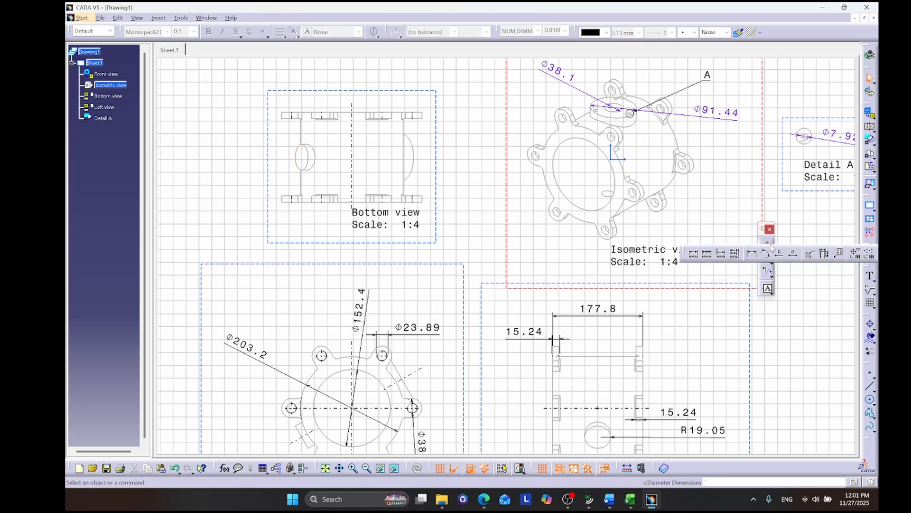
{"action": "left_click", "coordinate": [784, 257]}
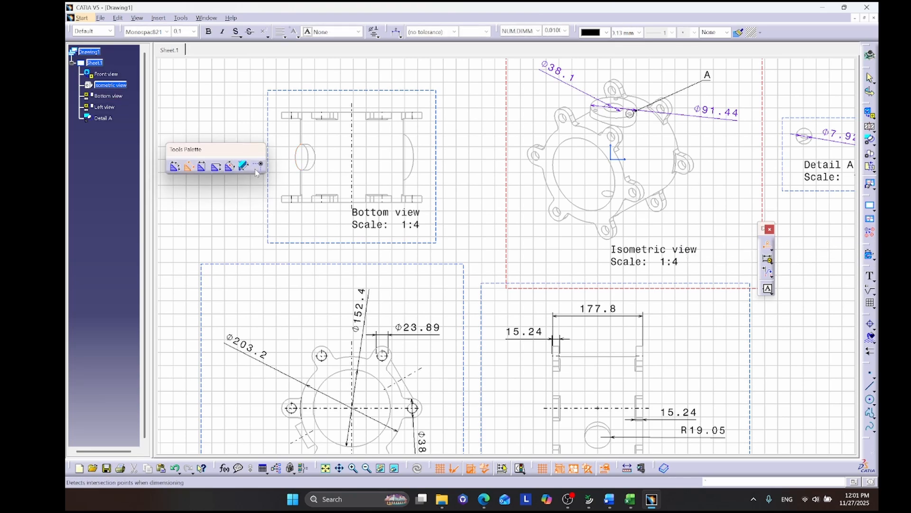
{"action": "left_click", "coordinate": [294, 159]}
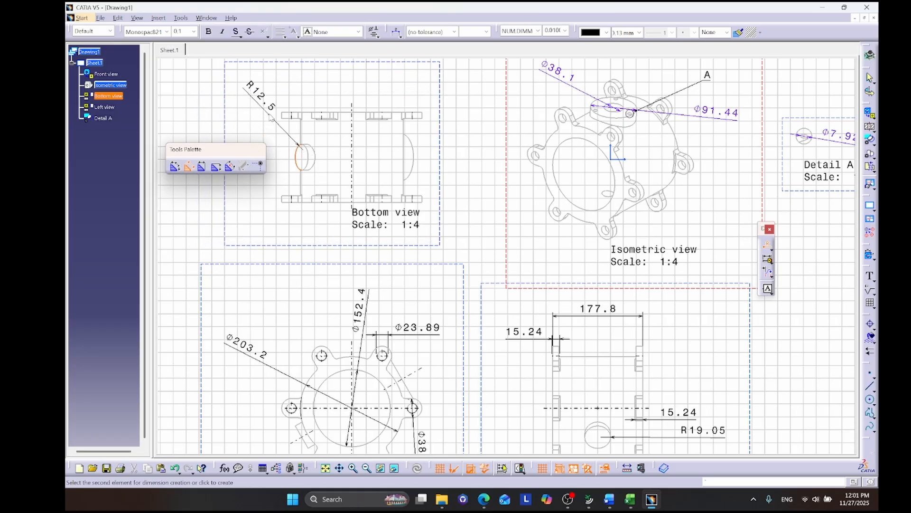
{"action": "left_click", "coordinate": [270, 138]}
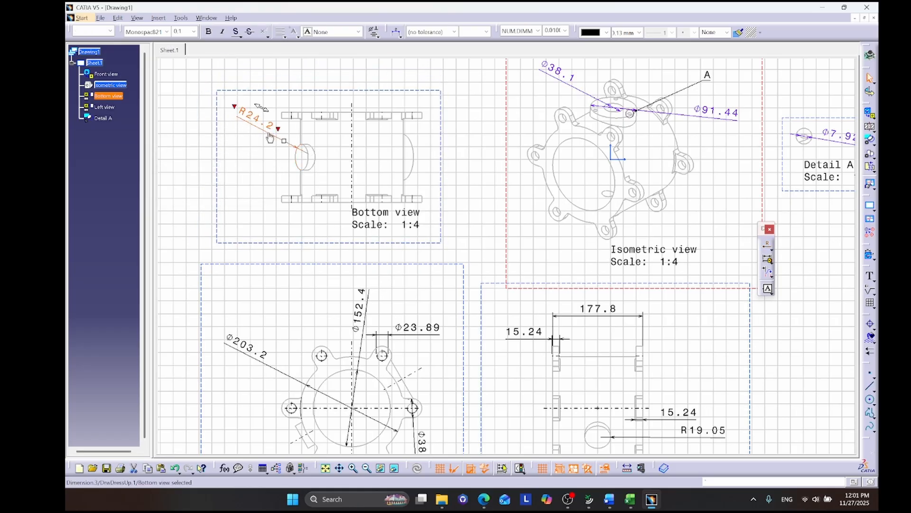
Inspect the sheet's overall layout in the Drawing Overview and close the preview.
{"action": "left_click", "coordinate": [501, 164]}
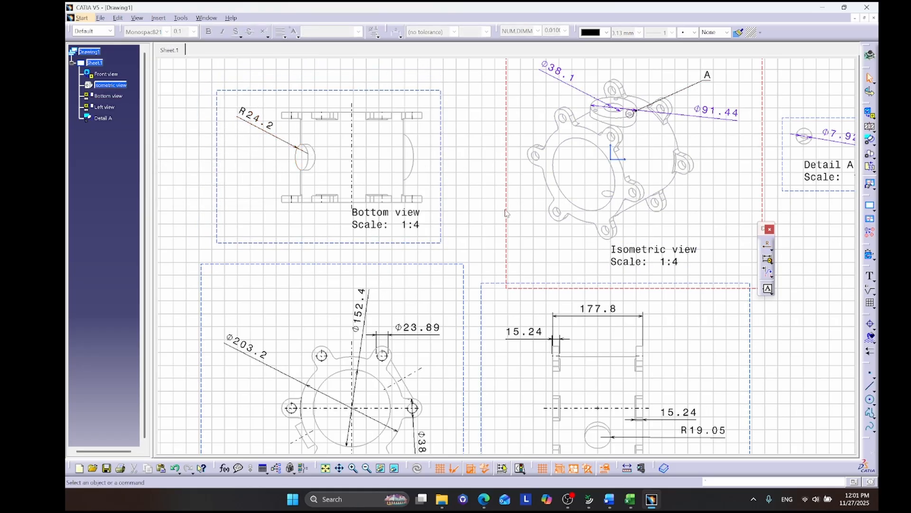
{"action": "middle_click_drag", "start_coordinate": [506, 213], "coordinate": [490, 240]}
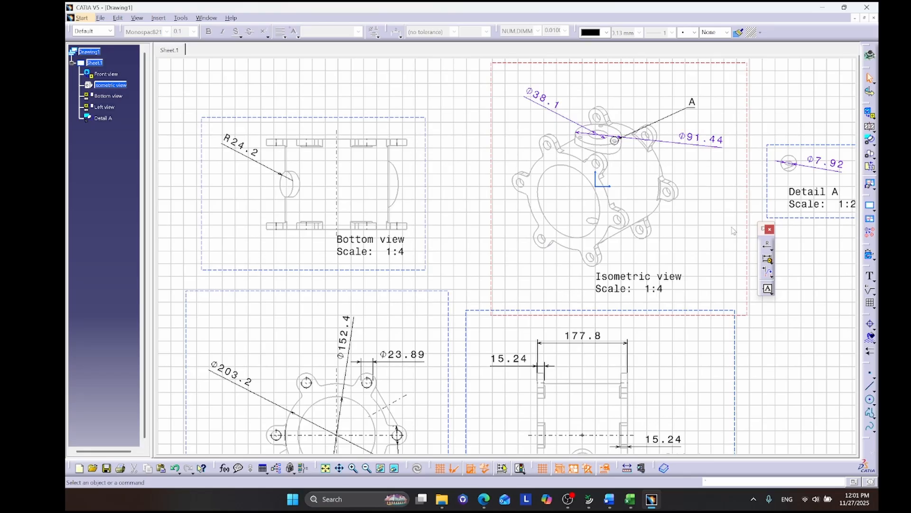
{"action": "middle_click_drag", "start_coordinate": [738, 251], "coordinate": [715, 190]}
{"action": "scroll", "coordinate": [730, 246], "scroll_direction": "down", "scroll_amount": 2}
{"action": "scroll", "coordinate": [722, 244], "scroll_direction": "up", "scroll_amount": 1}
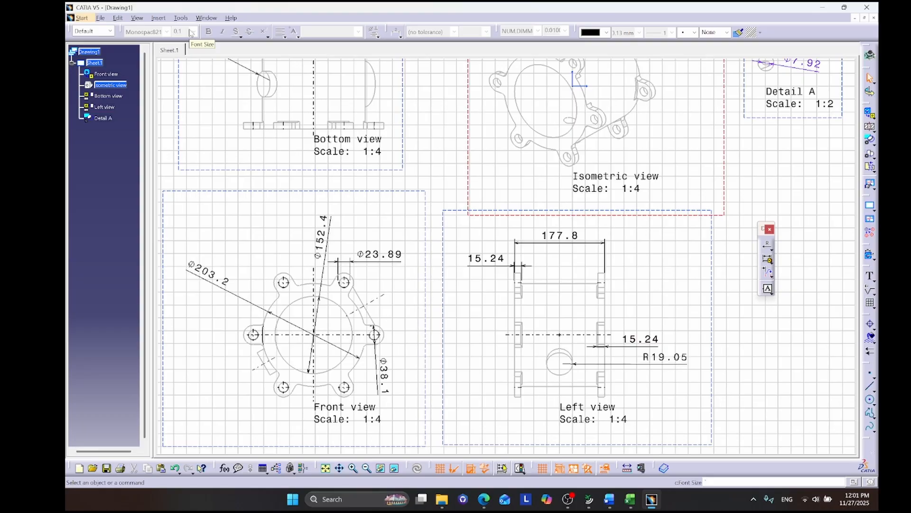
{"action": "left_click", "coordinate": [142, 18]}
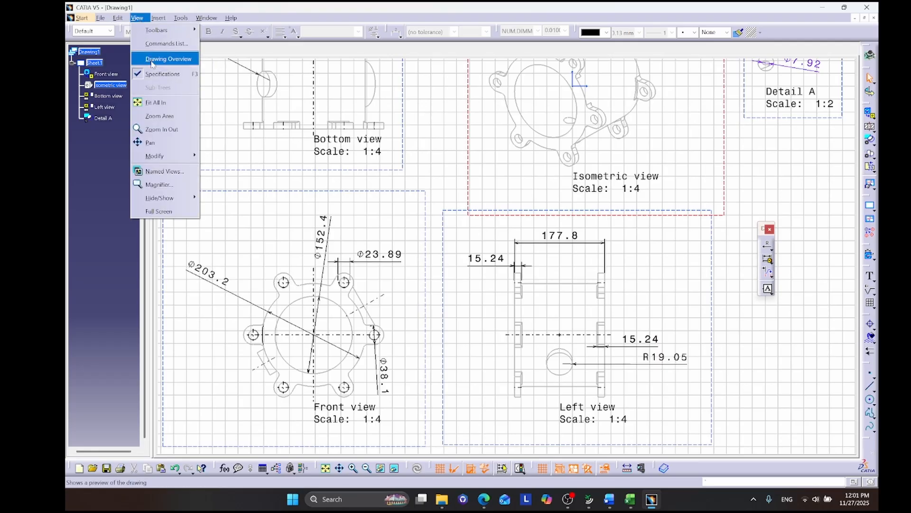
{"action": "left_click", "coordinate": [152, 59]}
{"action": "mouse_move", "coordinate": [544, 193]}
{"action": "left_mouse_down"}
{"action": "mouse_move", "coordinate": [528, 186]}
{"action": "mouse_move", "coordinate": [538, 230]}
{"action": "left_mouse_up"}
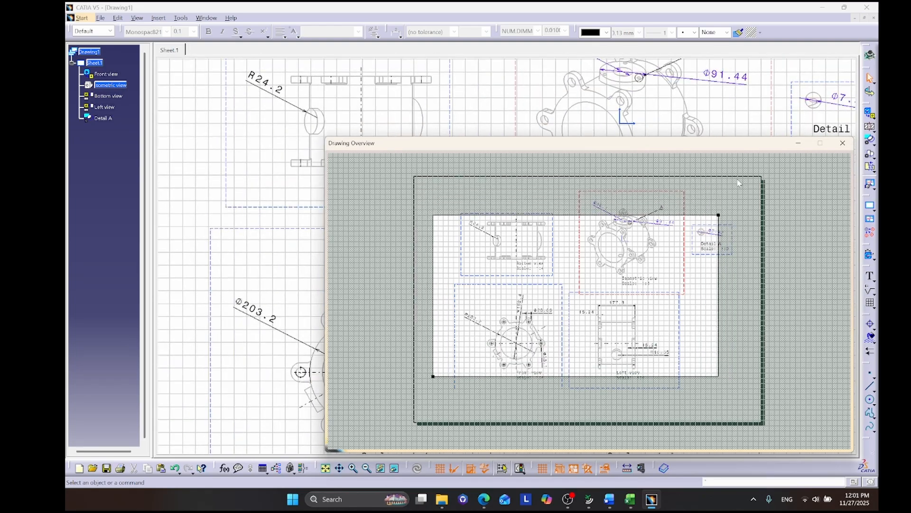
{"action": "left_click", "coordinate": [844, 145]}
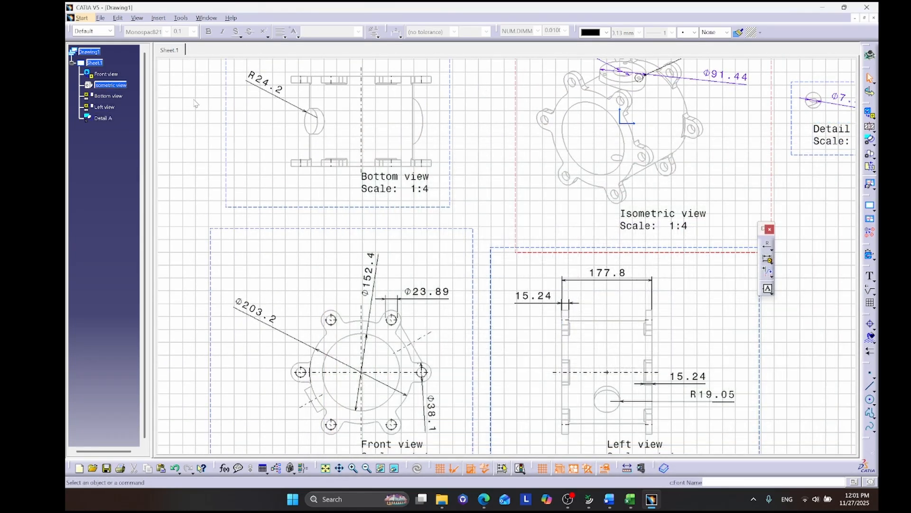
Select all five views with their dimensions and set the text font to Monospac821 BT at size 0.1 in.
{"action": "middle_click_drag", "start_coordinate": [207, 108], "coordinate": [246, 157]}
{"action": "mouse_move", "coordinate": [328, 169]}
{"action": "middle_mouse_down", "text": "ctrl"}
{"action": "mouse_move", "coordinate": [297, 153]}
{"action": "mouse_move", "coordinate": [315, 193]}
{"action": "mouse_move", "coordinate": [317, 165]}
{"action": "middle_mouse_up", "text": "ctrl"}
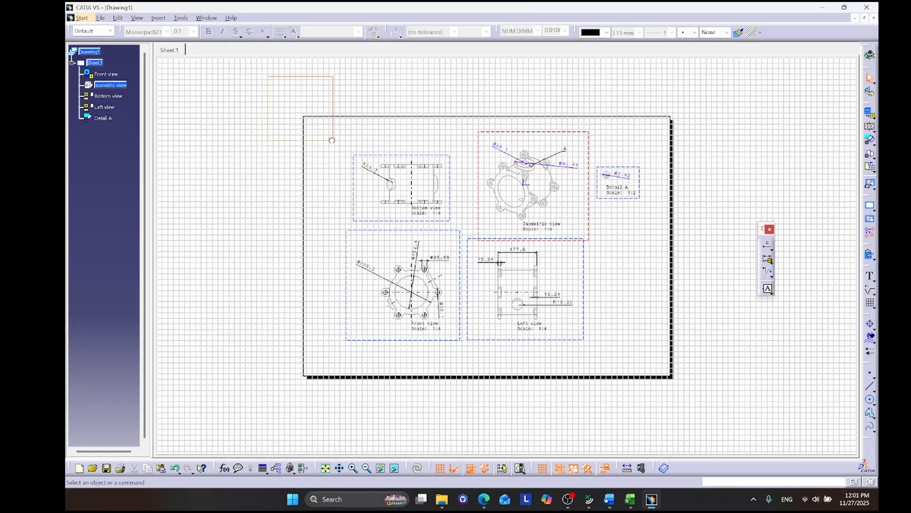
{"action": "left_click_drag", "start_coordinate": [332, 140], "coordinate": [745, 373]}
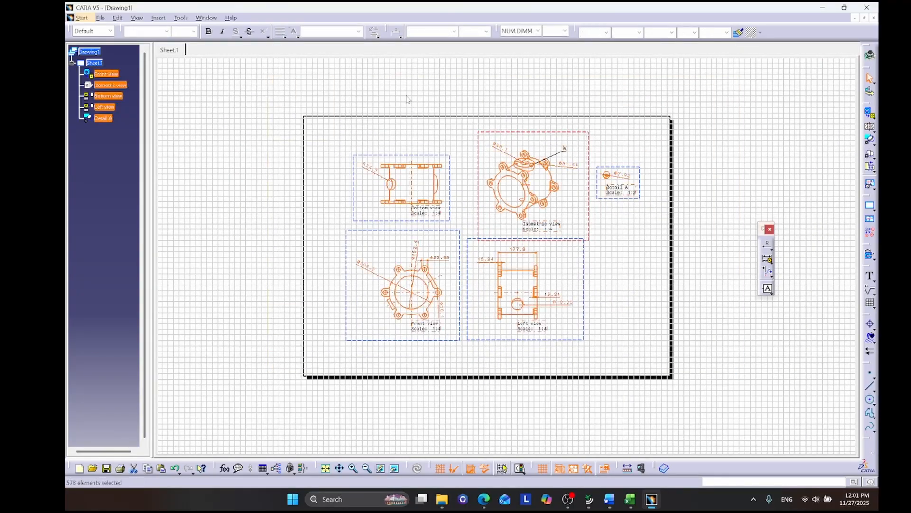
{"action": "left_click", "coordinate": [166, 31]}
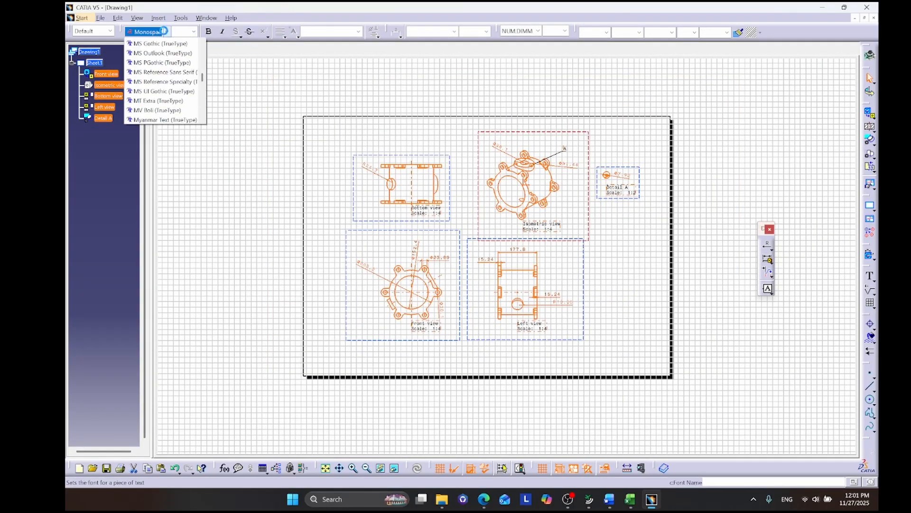
{"action": "left_click", "coordinate": [193, 32]}
{"action": "left_click", "coordinate": [165, 33]}
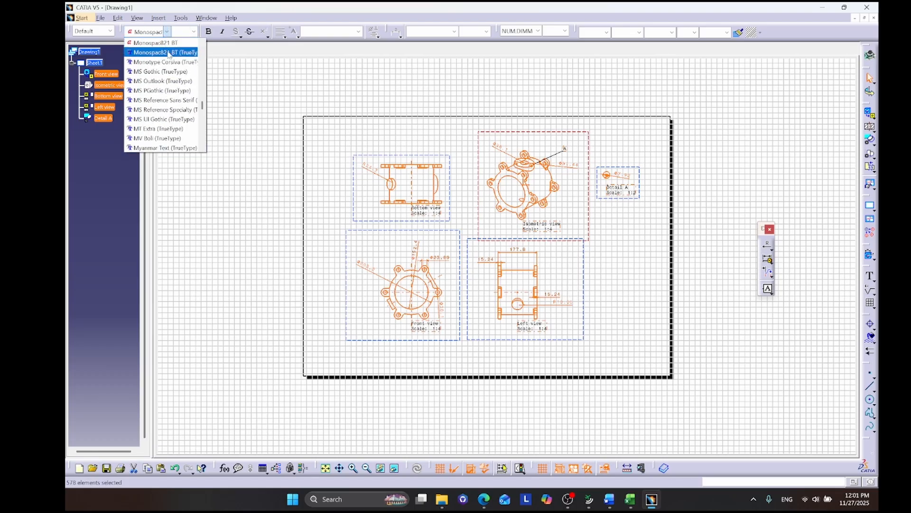
{"action": "left_click", "coordinate": [166, 42]}
{"action": "left_click", "coordinate": [194, 32]}
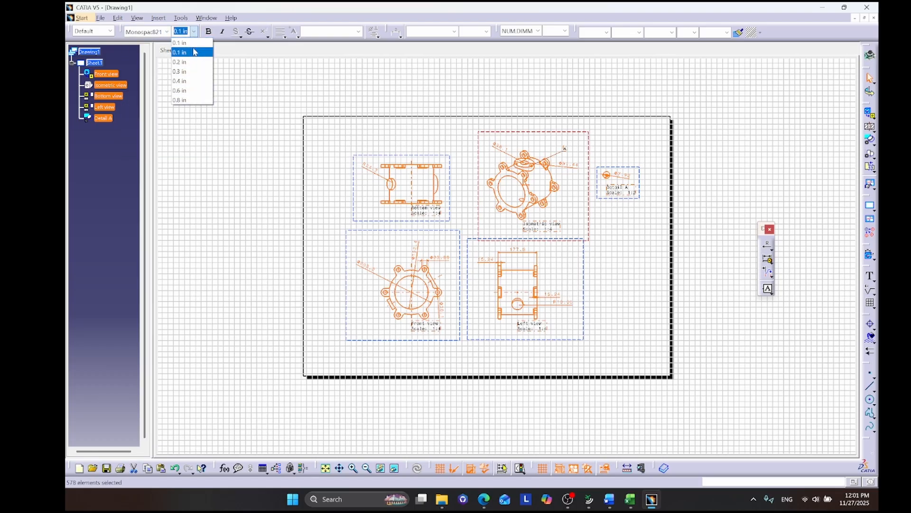
{"action": "left_click", "coordinate": [193, 53]}
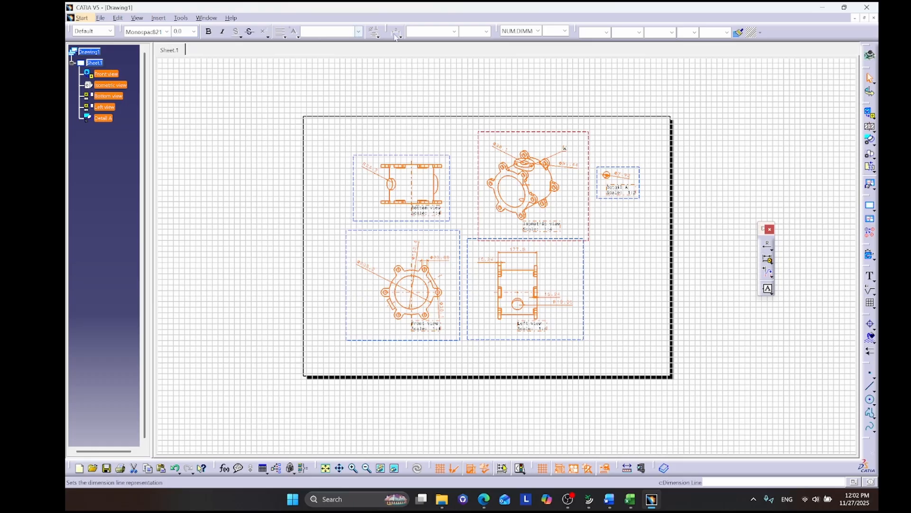
Set the numerical display of all selected dimensions to inches with a precision of one decimal place.
{"action": "left_click", "coordinate": [538, 31]}
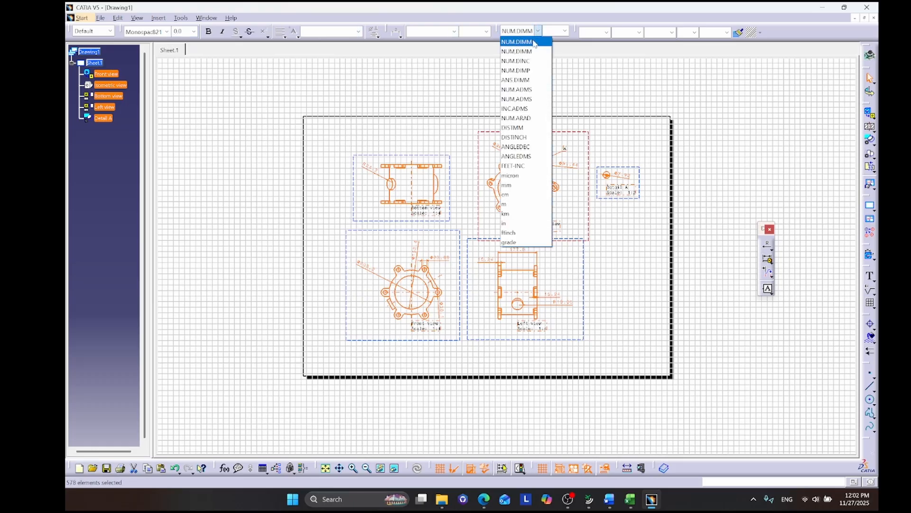
{"action": "left_click", "coordinate": [522, 222]}
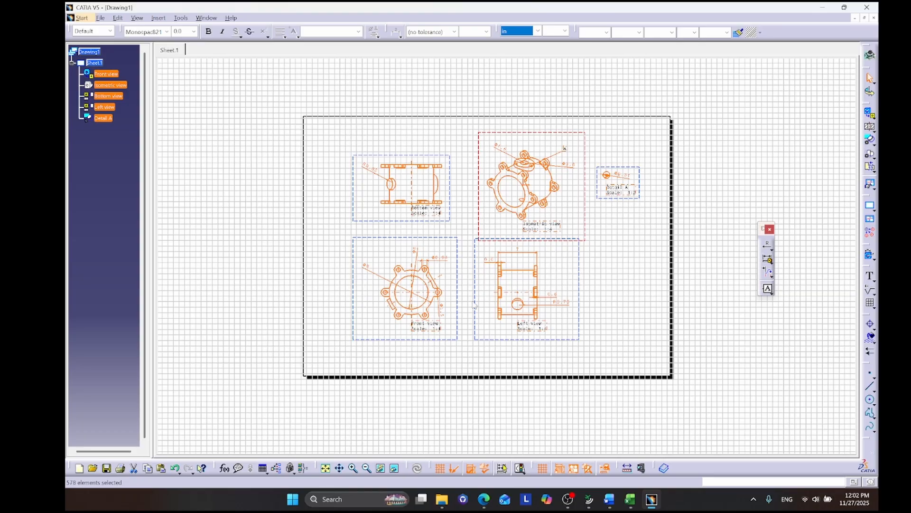
{"action": "scroll", "coordinate": [475, 306], "scroll_direction": "up", "scroll_amount": 4}
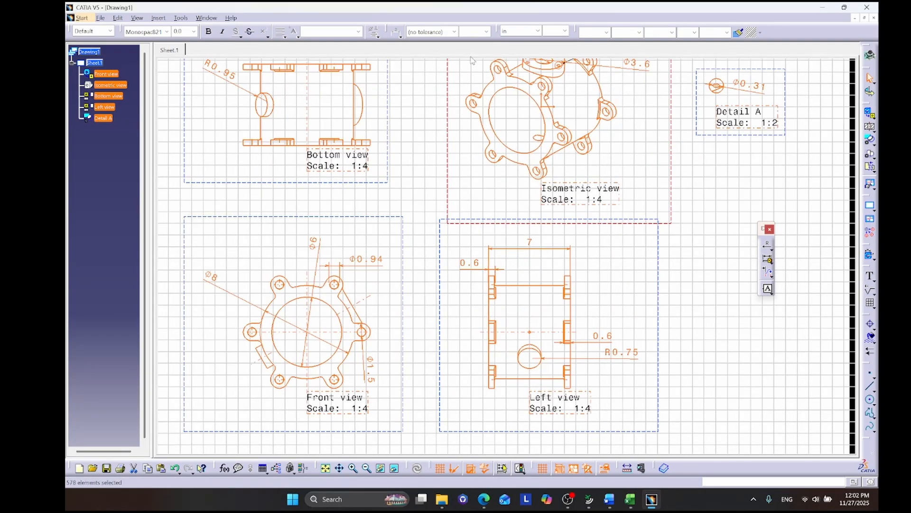
{"action": "left_click", "coordinate": [565, 31]}
{"action": "left_click", "coordinate": [565, 31]}
{"action": "left_click", "coordinate": [565, 32]}
{"action": "left_click", "coordinate": [559, 57]}
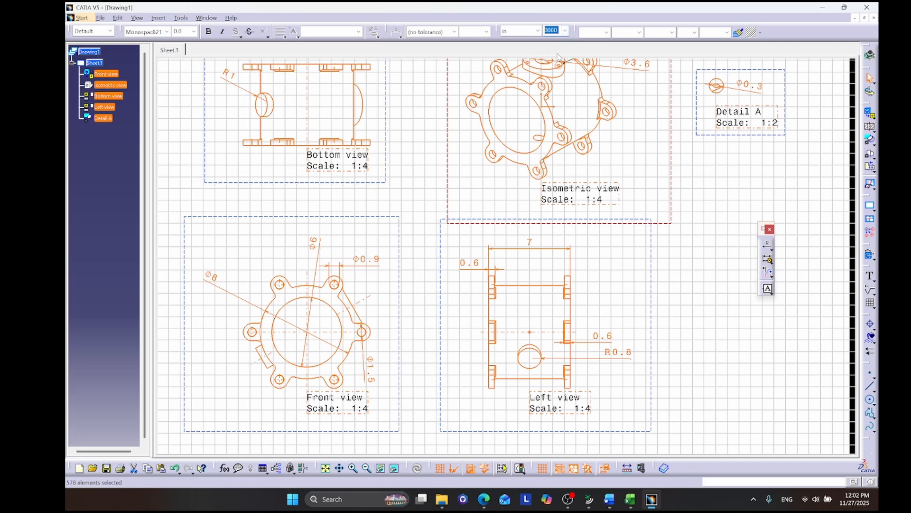
Switch to Edge and review the practice exam PDF's requirements for dimensions, view layout and submission, then return to the drawing.
{"action": "left_click", "coordinate": [455, 31]}
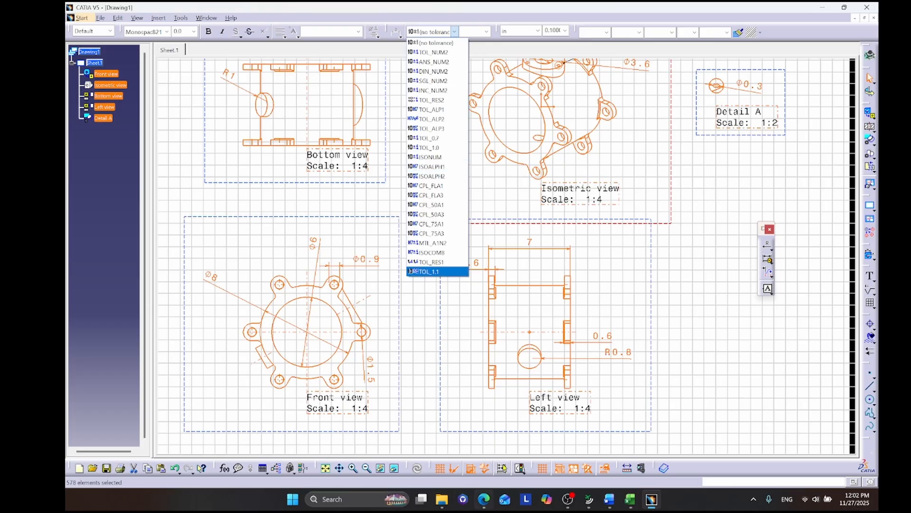
{"action": "left_click", "coordinate": [484, 499]}
{"action": "left_click", "coordinate": [240, 43]}
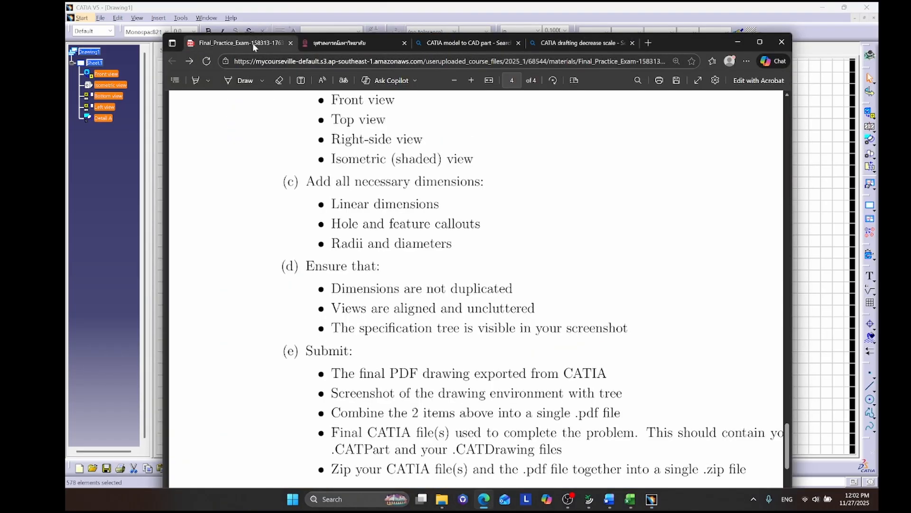
{"action": "scroll", "coordinate": [351, 228], "scroll_direction": "down", "scroll_amount": 3}
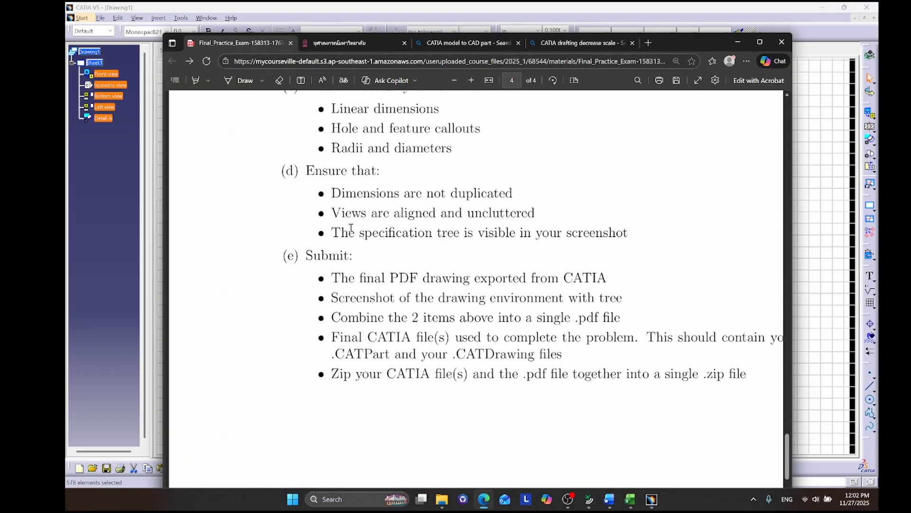
{"action": "left_click", "coordinate": [93, 246]}
Reselect all views on the sheet and set the numerical display of their dimensions to in.
{"action": "scroll", "coordinate": [403, 149], "scroll_direction": "down", "scroll_amount": 3}
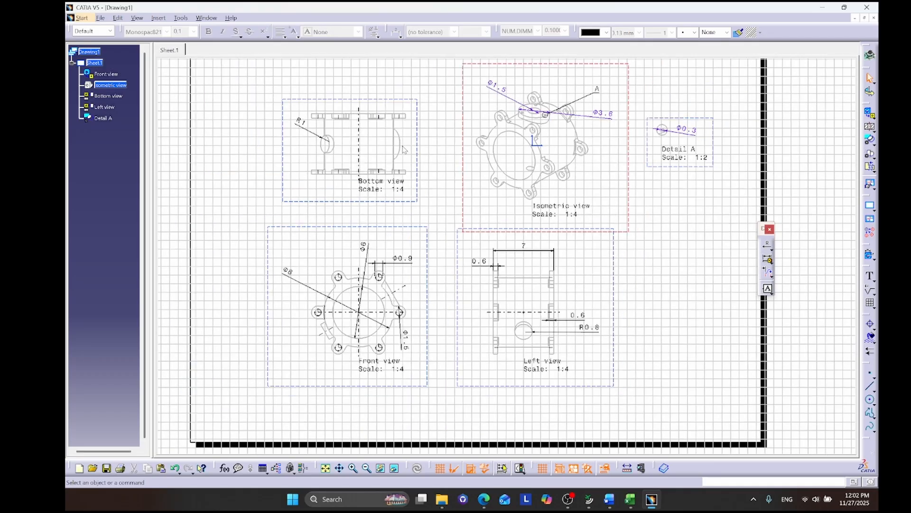
{"action": "left_click_drag", "start_coordinate": [243, 71], "coordinate": [837, 429]}
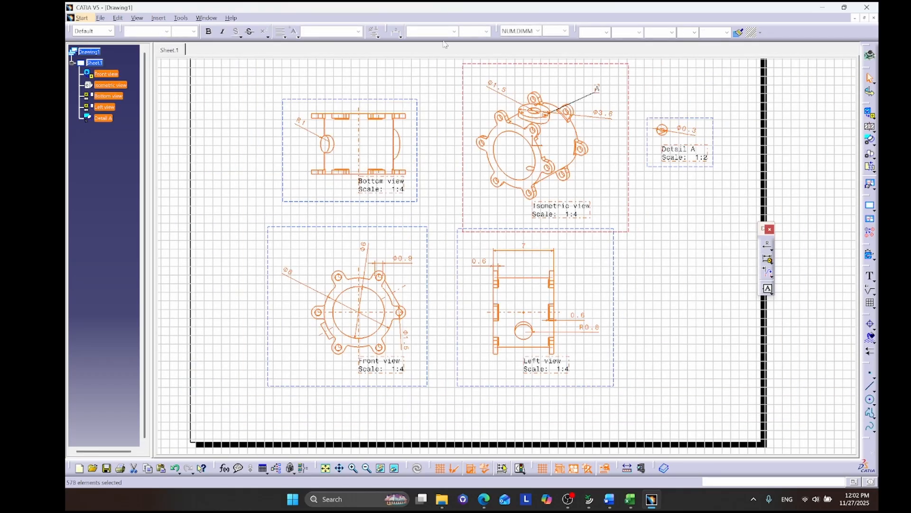
{"action": "left_click", "coordinate": [534, 32]}
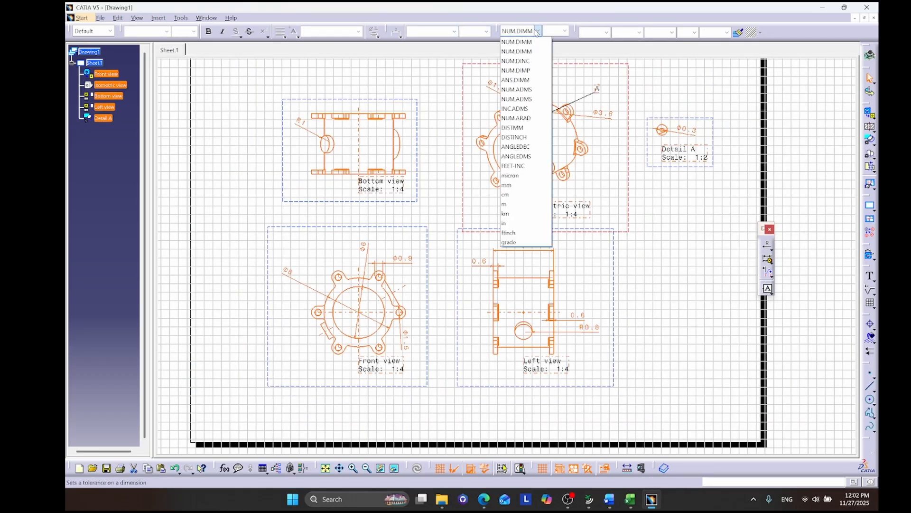
{"action": "left_click", "coordinate": [528, 108]}
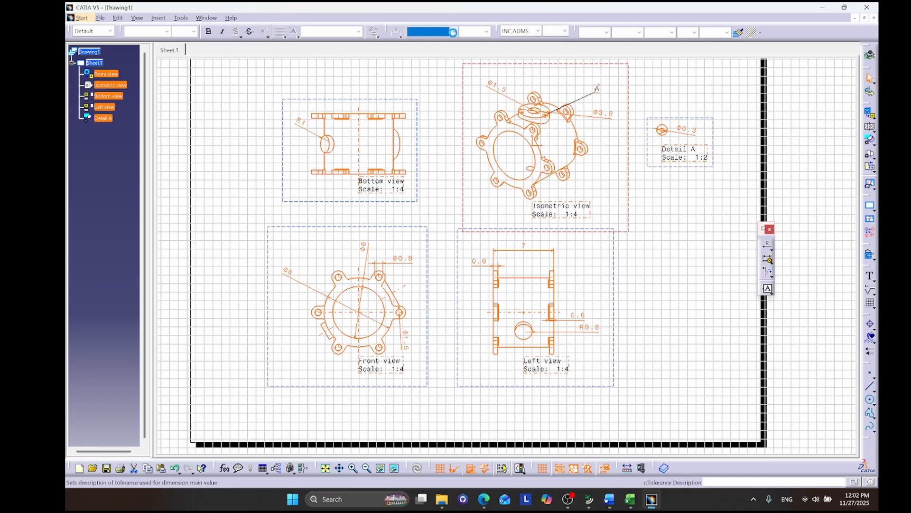
{"action": "left_click", "coordinate": [455, 32]}
{"action": "left_click", "coordinate": [539, 29]}
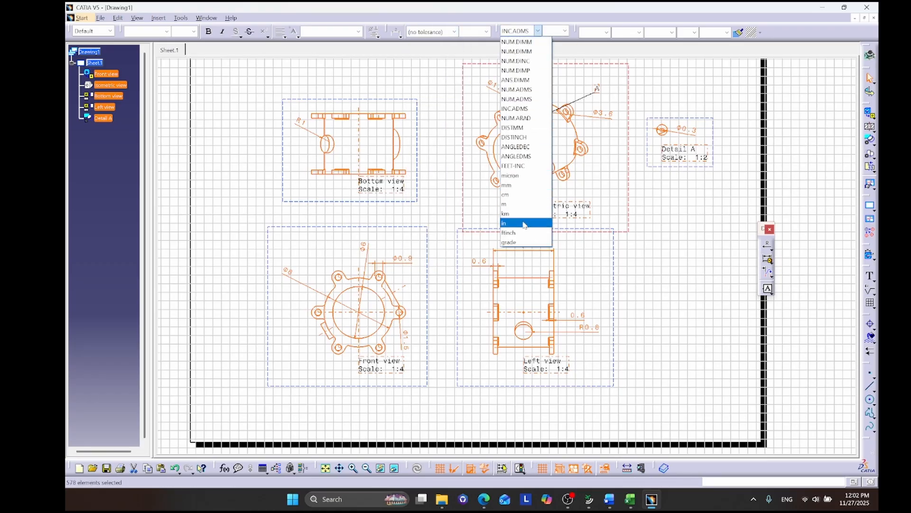
{"action": "left_click", "coordinate": [522, 220]}
Apply an ISONUM tolerance of +-0.10 to all selected dimensions and clear the selection.
{"action": "left_click", "coordinate": [454, 32]}
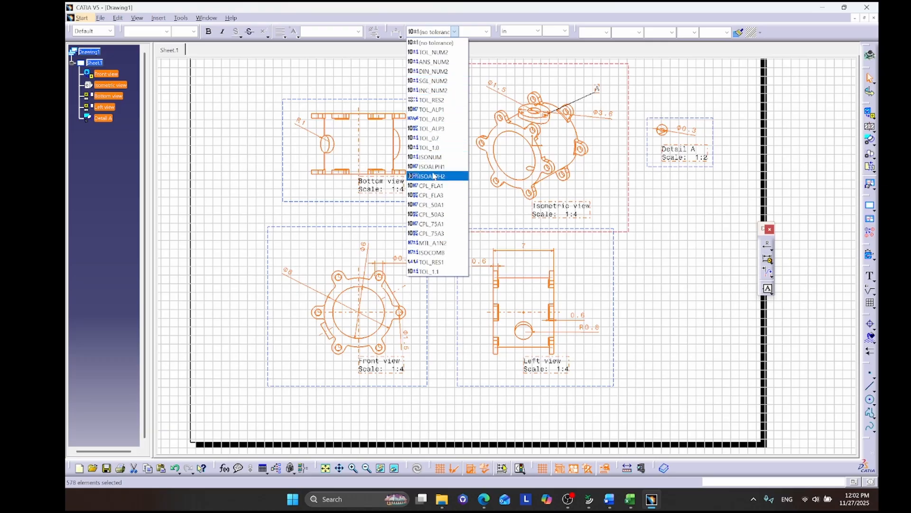
{"action": "left_click", "coordinate": [435, 158]}
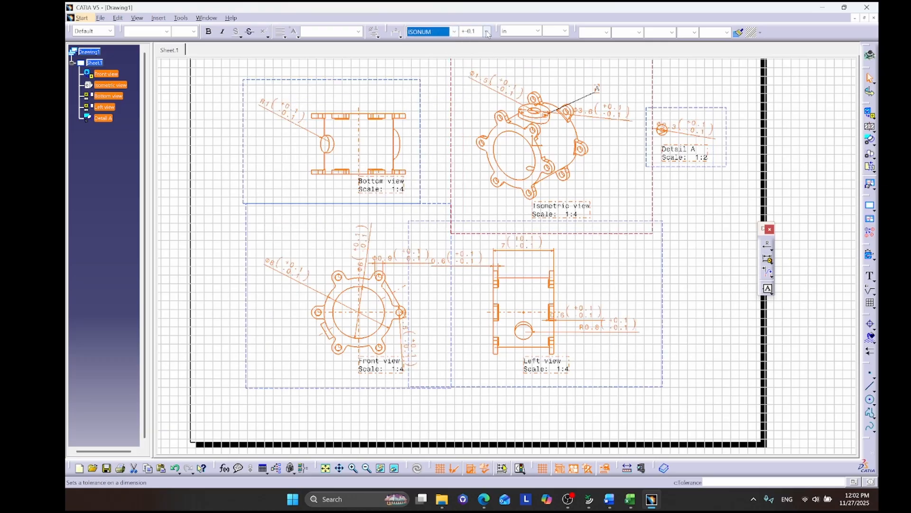
{"action": "left_click", "coordinate": [486, 31]}
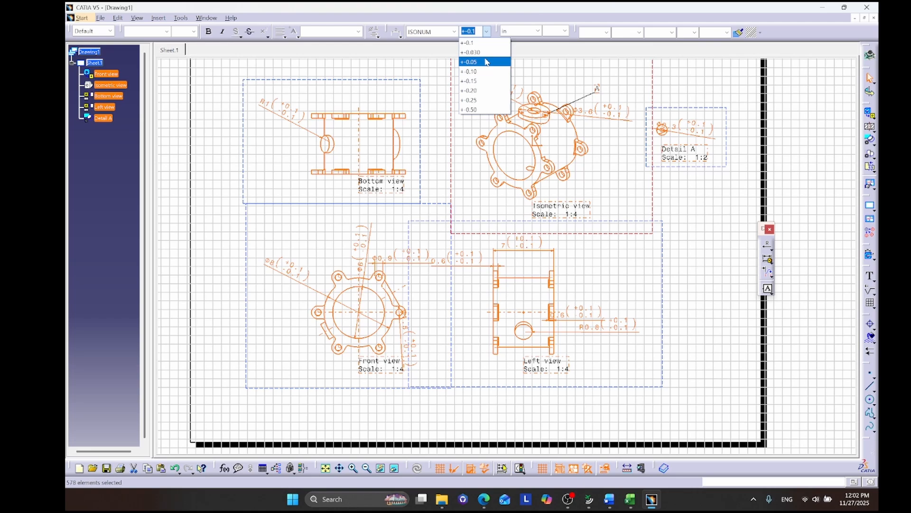
{"action": "left_click", "coordinate": [486, 62]}
{"action": "left_click", "coordinate": [478, 30]}
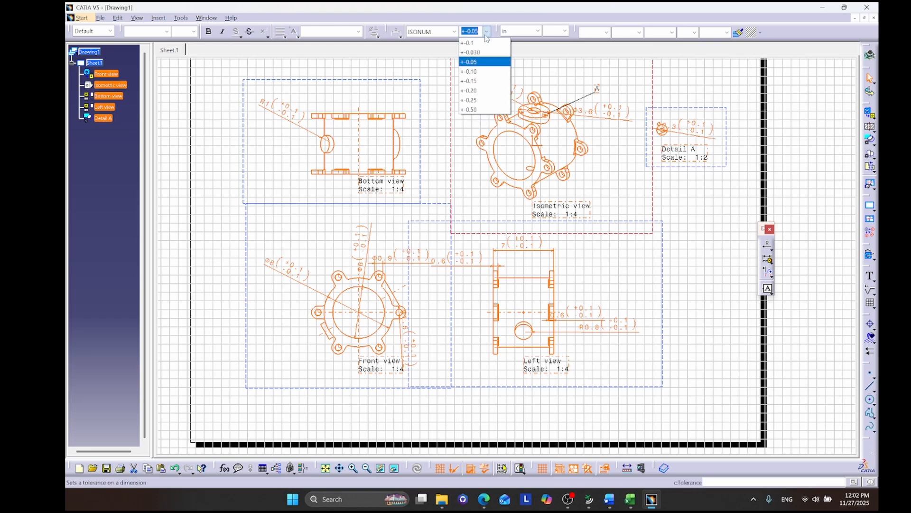
{"action": "left_click", "coordinate": [485, 70]}
{"action": "left_click", "coordinate": [696, 250]}
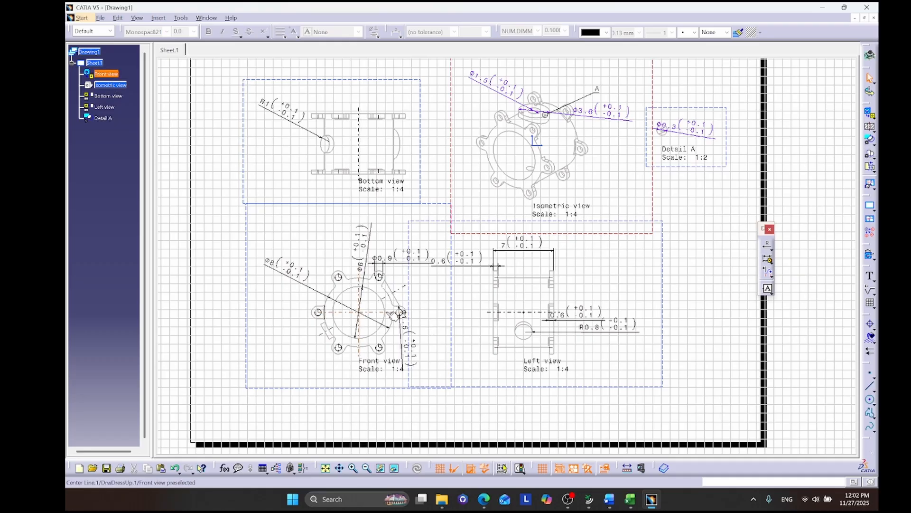
Switch to the sheet background and create a frame and title block in the Drawing Titleblock PlyBook style.
{"action": "scroll", "coordinate": [537, 341], "scroll_direction": "up", "scroll_amount": 1}
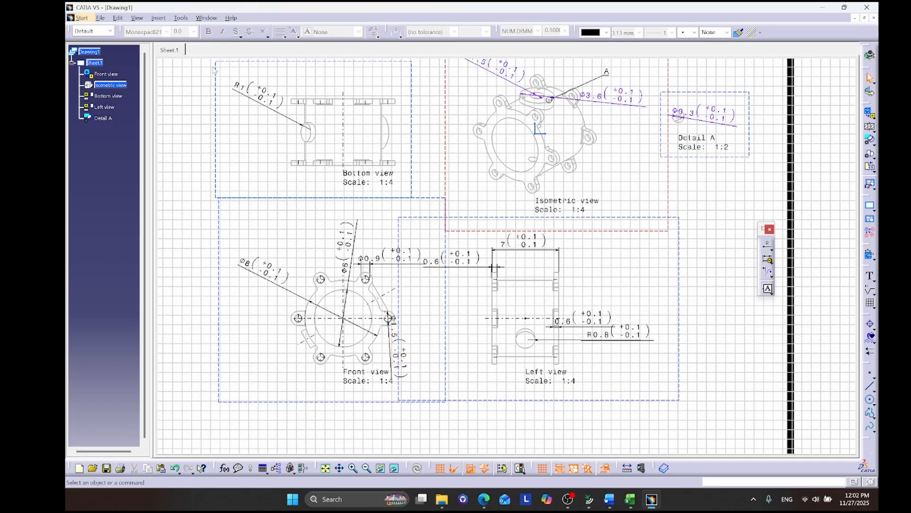
{"action": "left_click", "coordinate": [101, 18]}
{"action": "mouse_move", "coordinate": [156, 18]}
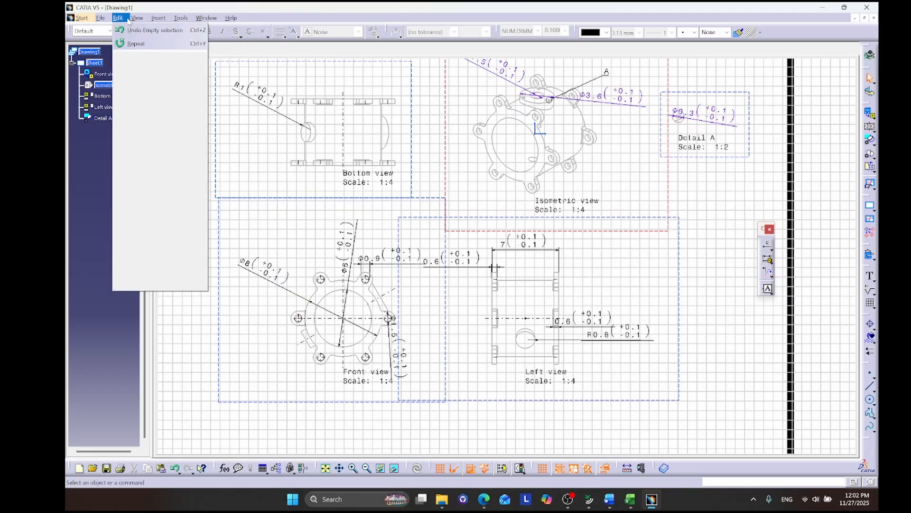
{"action": "left_click", "coordinate": [125, 283]}
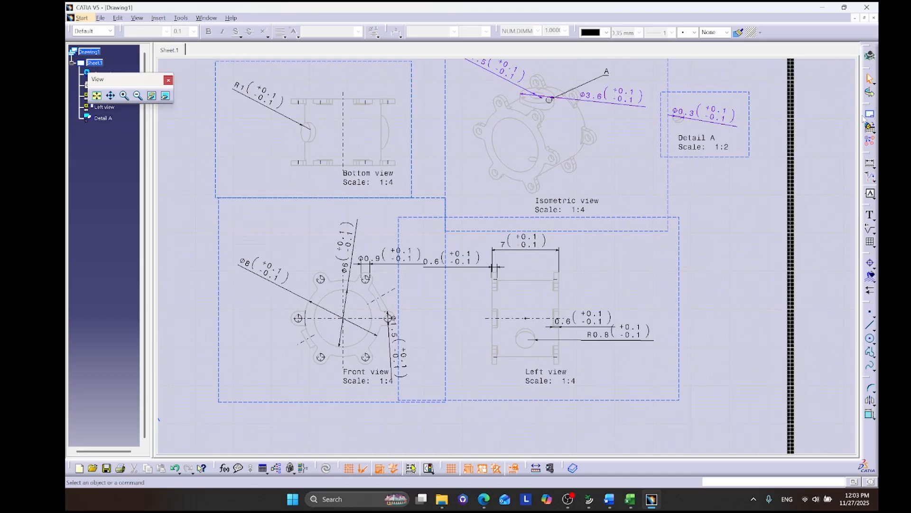
{"action": "left_click", "coordinate": [870, 116]}
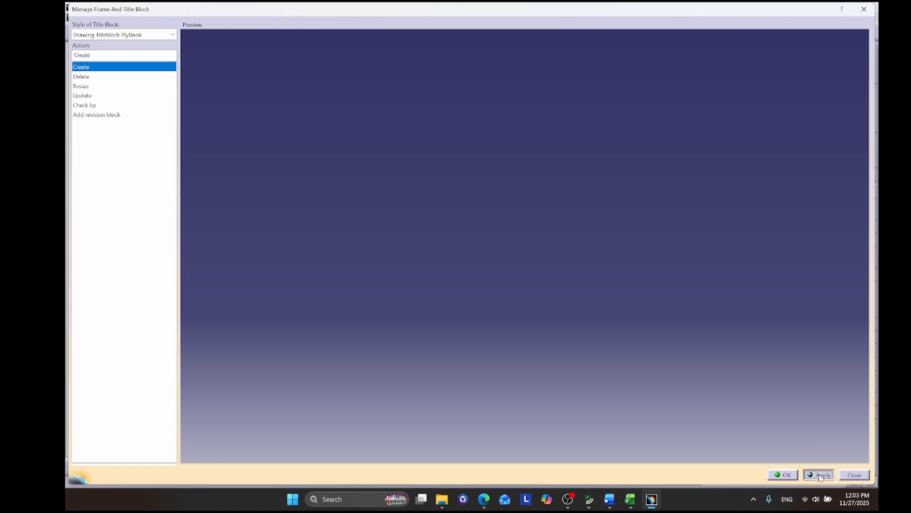
{"action": "left_click", "coordinate": [782, 475]}
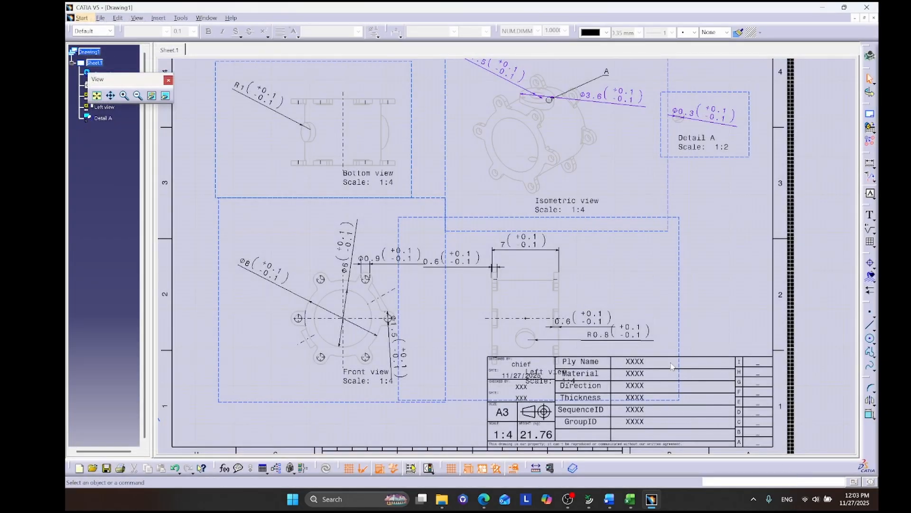
{"action": "middle_click_drag", "start_coordinate": [732, 315], "coordinate": [727, 277]}
{"action": "mouse_move", "coordinate": [683, 418]}
{"action": "middle_mouse_down"}
{"action": "mouse_move", "coordinate": [657, 396]}
{"action": "mouse_move", "coordinate": [624, 394]}
{"action": "mouse_move", "coordinate": [588, 311]}
{"action": "middle_mouse_up"}
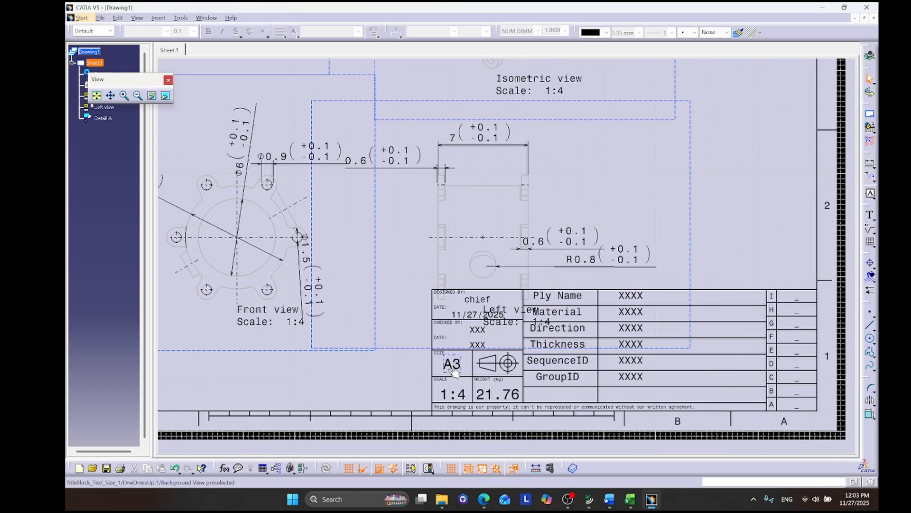
Check the title block against the views and return from the sheet background to the working views.
{"action": "middle_click_drag", "start_coordinate": [481, 452], "coordinate": [489, 359]}
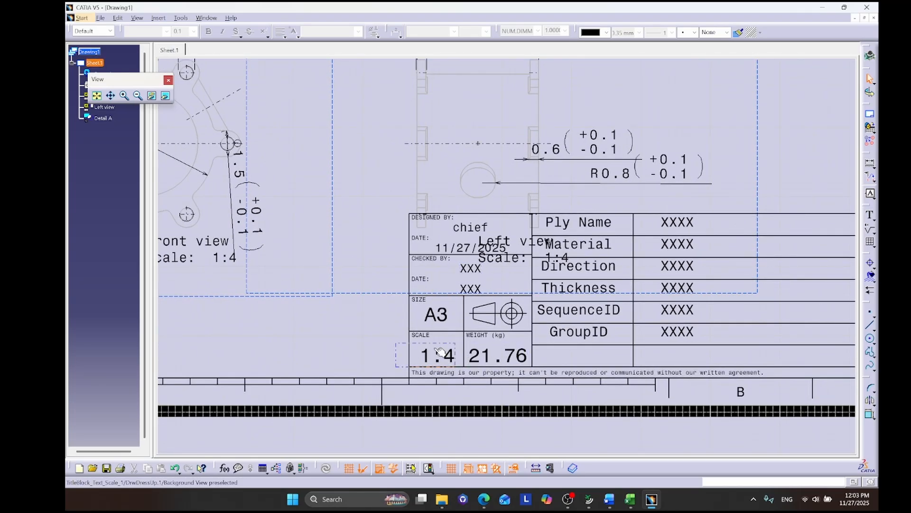
{"action": "middle_click_drag", "start_coordinate": [418, 318], "coordinate": [430, 298]}
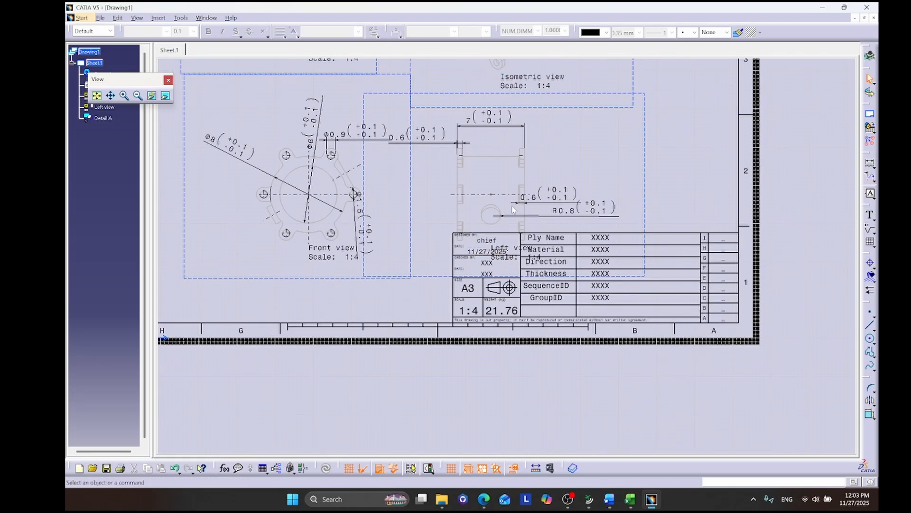
{"action": "middle_click_drag", "start_coordinate": [357, 65], "coordinate": [380, 199]}
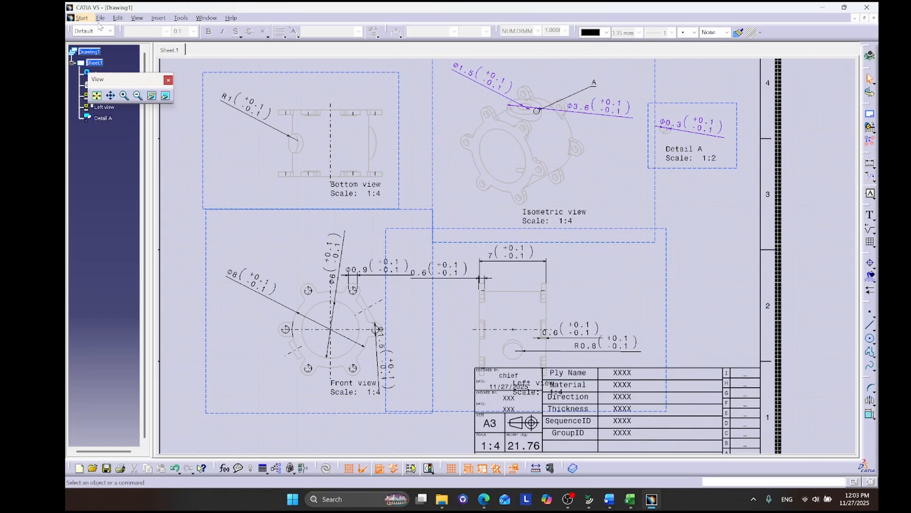
{"action": "left_click", "coordinate": [122, 19]}
{"action": "left_click", "coordinate": [128, 284]}
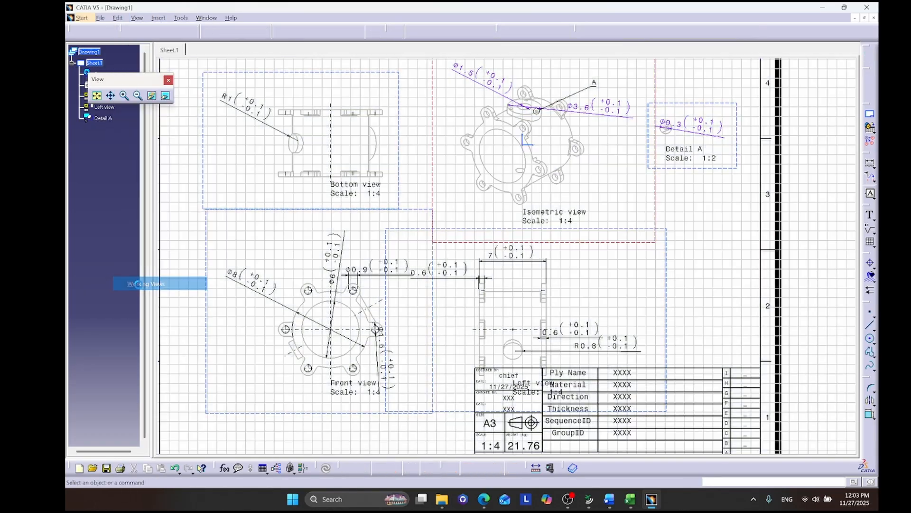
Reposition the left, front and isometric views so they are spread out inside the frame and clear of the title block.
{"action": "left_click_drag", "start_coordinate": [591, 228], "coordinate": [671, 227]}
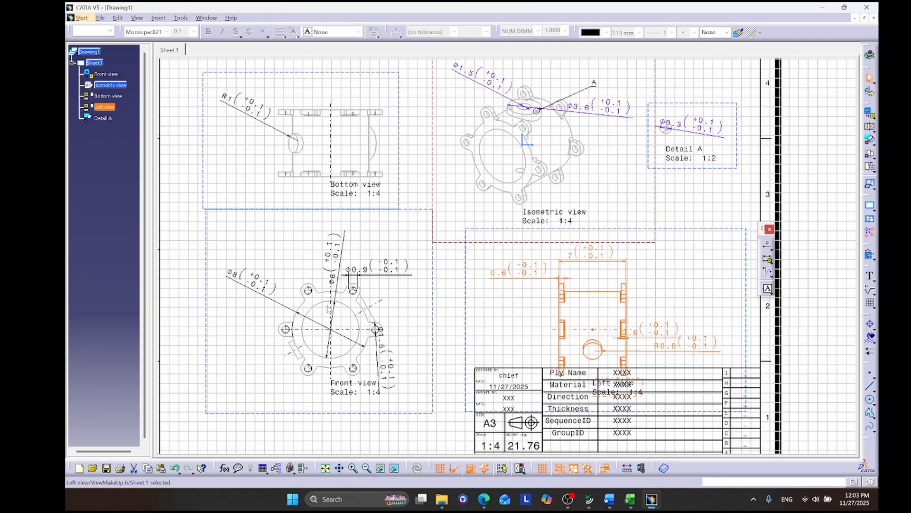
{"action": "left_click_drag", "start_coordinate": [320, 413], "coordinate": [313, 386]}
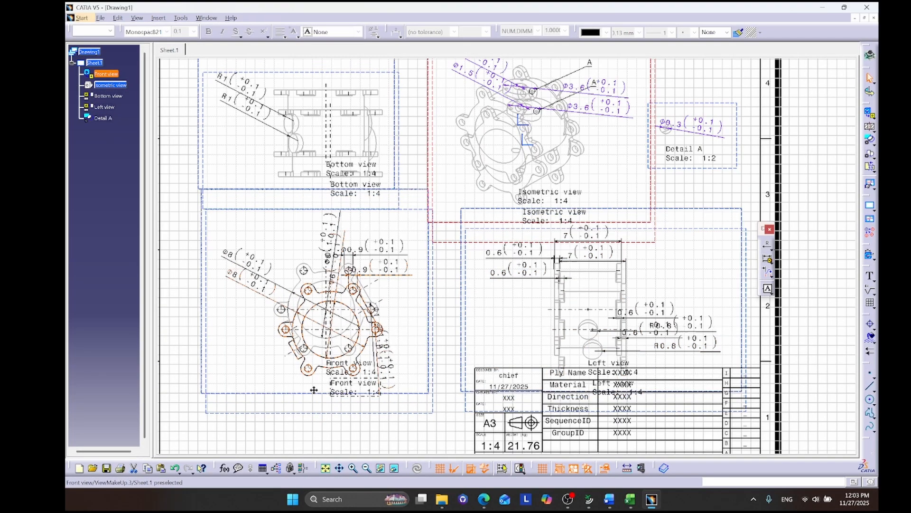
{"action": "left_click", "coordinate": [397, 425]}
{"action": "scroll", "coordinate": [408, 389], "scroll_direction": "up", "scroll_amount": 5}
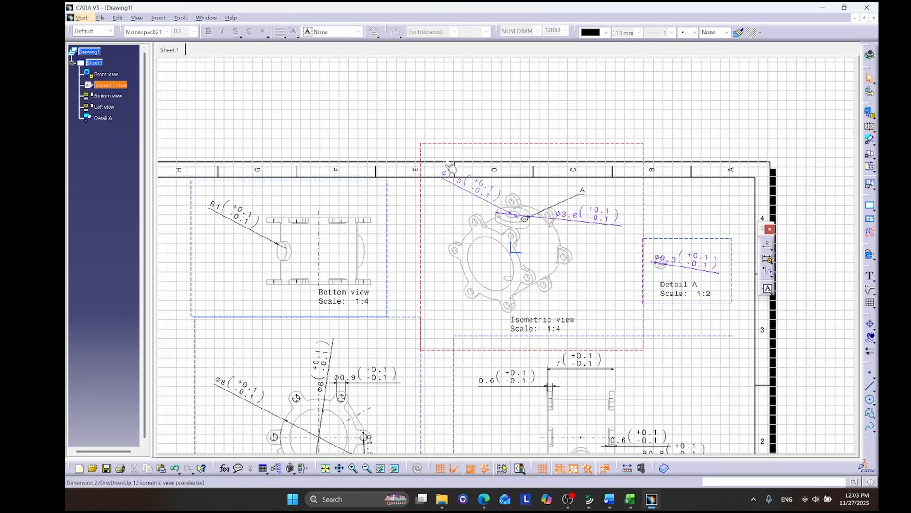
{"action": "left_click_drag", "start_coordinate": [530, 144], "coordinate": [501, 175]}
{"action": "left_click", "coordinate": [635, 131]}
{"action": "scroll", "coordinate": [560, 135], "scroll_direction": "down", "scroll_amount": 4}
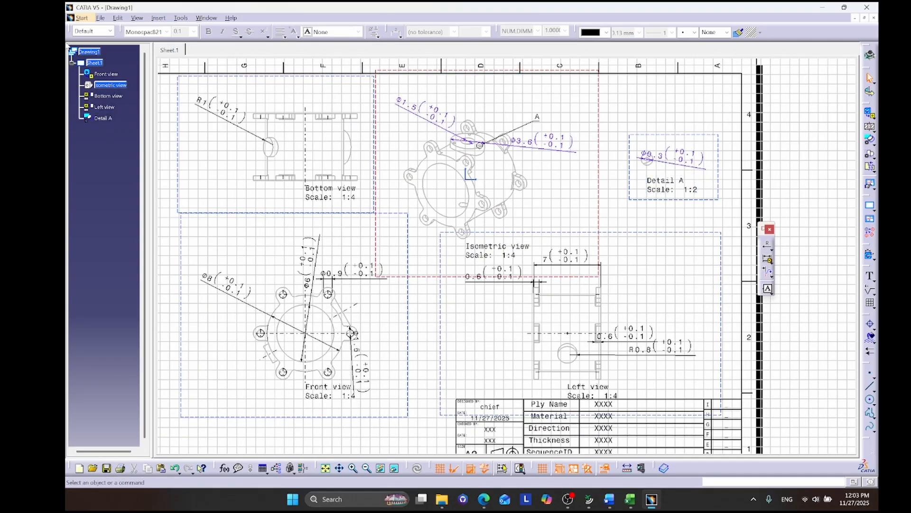
Start printing the drawing with Microsoft Print to PDF, using the Fit in page layout.
{"action": "left_click", "coordinate": [101, 18]}
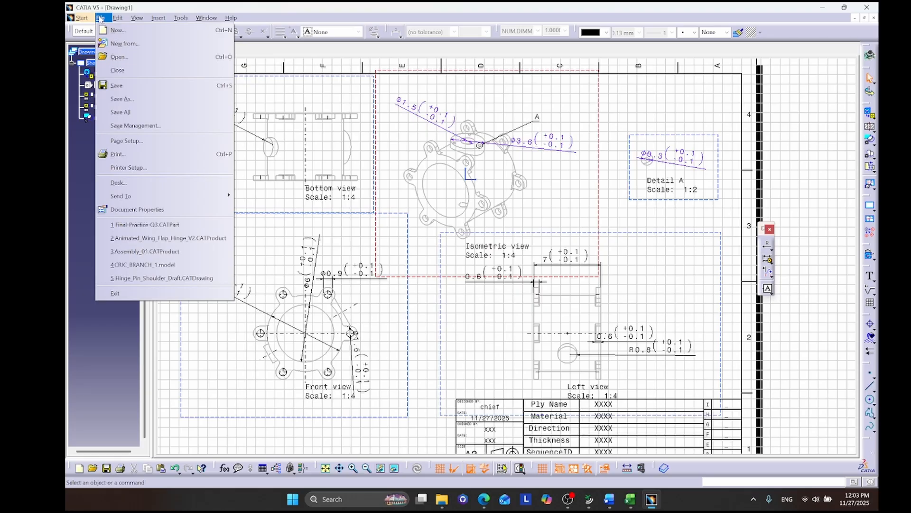
{"action": "left_click", "coordinate": [114, 154]}
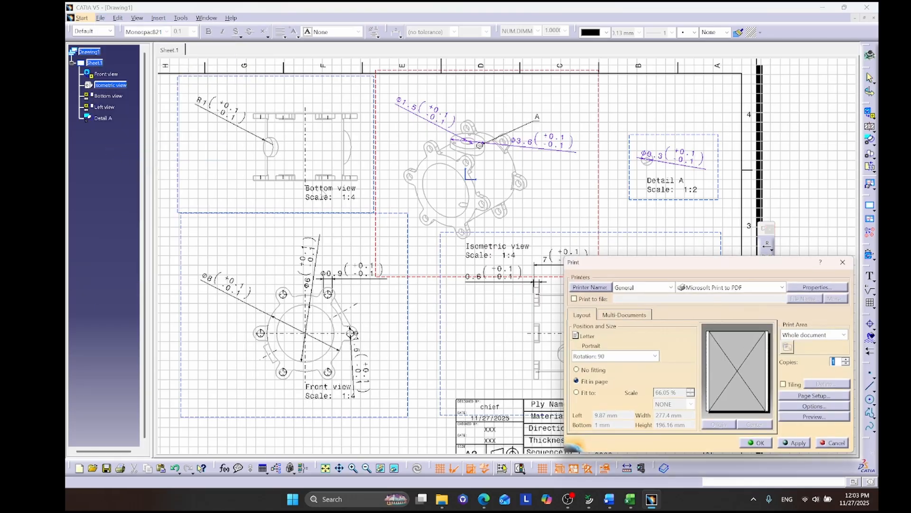
{"action": "left_click", "coordinate": [718, 288]}
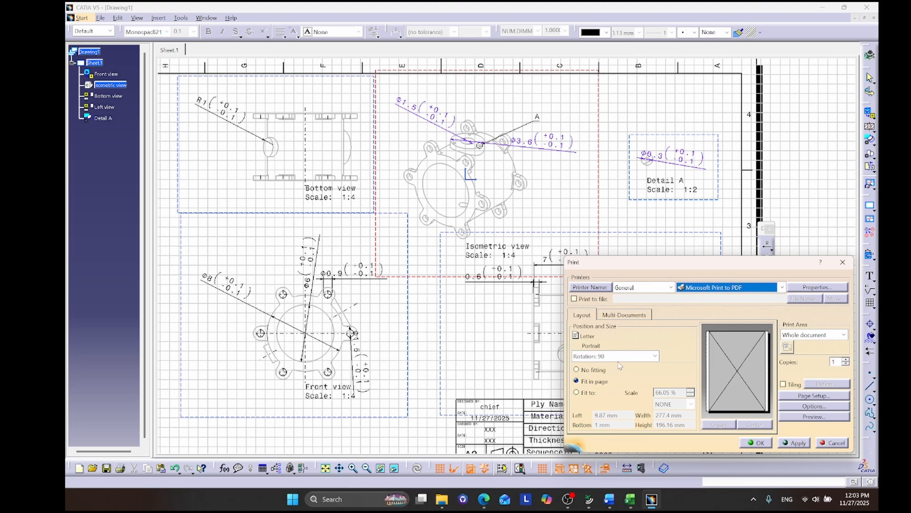
{"action": "left_click", "coordinate": [578, 382]}
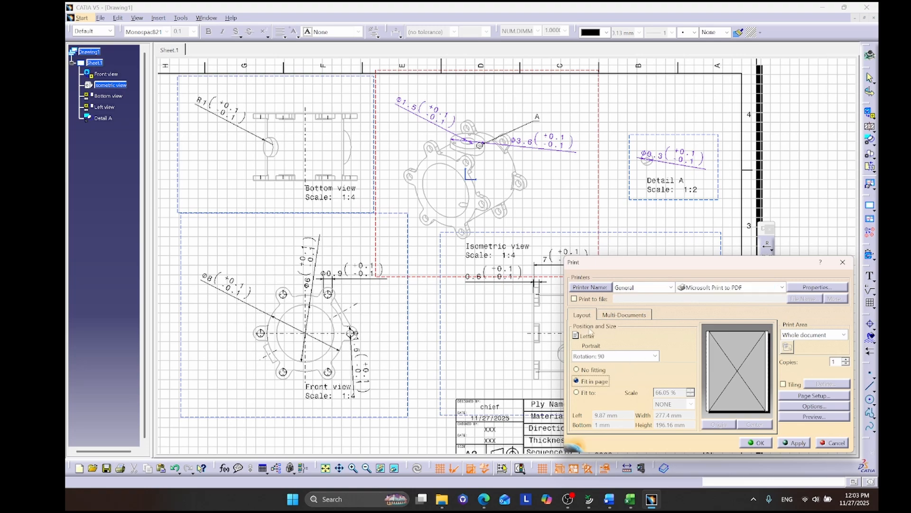
Examine the print sheet range and the banner and rendering options in the print settings.
{"action": "left_click", "coordinate": [617, 315]}
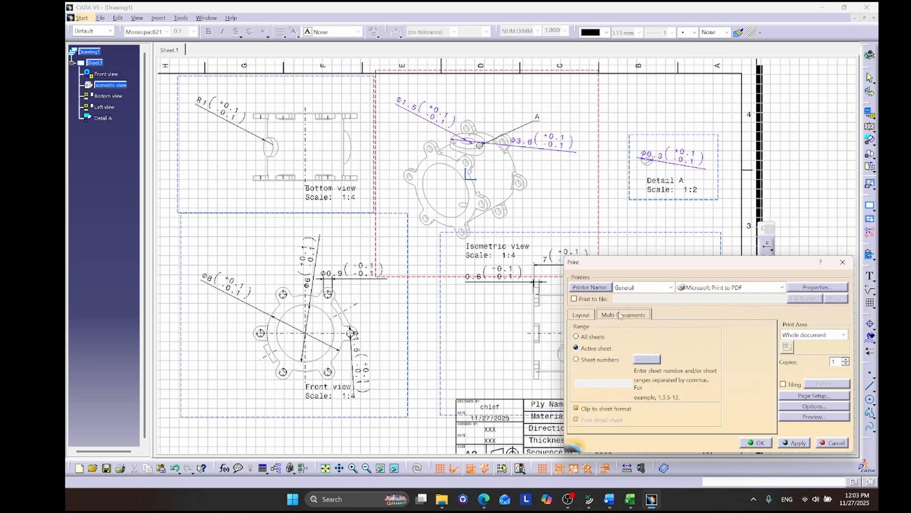
{"action": "left_click", "coordinate": [576, 316]}
{"action": "left_click", "coordinate": [812, 407]}
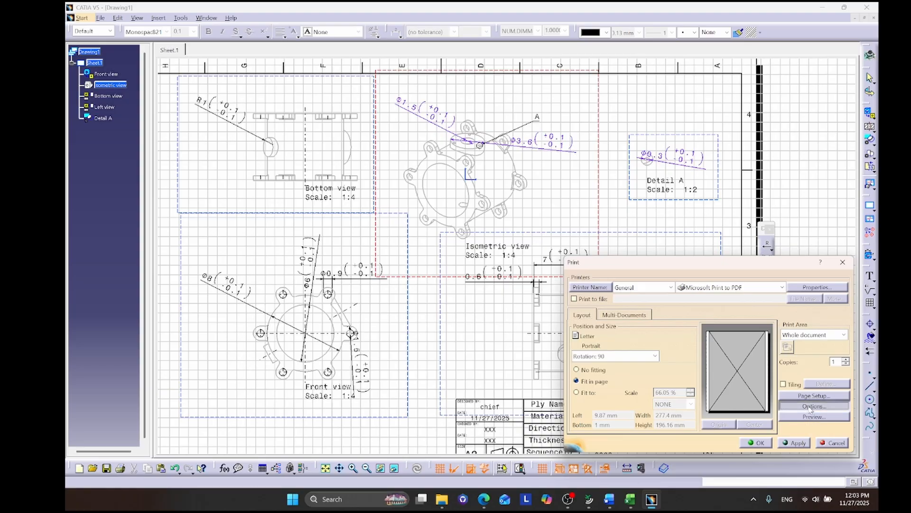
{"action": "left_click", "coordinate": [680, 359]}
{"action": "left_click", "coordinate": [705, 358]}
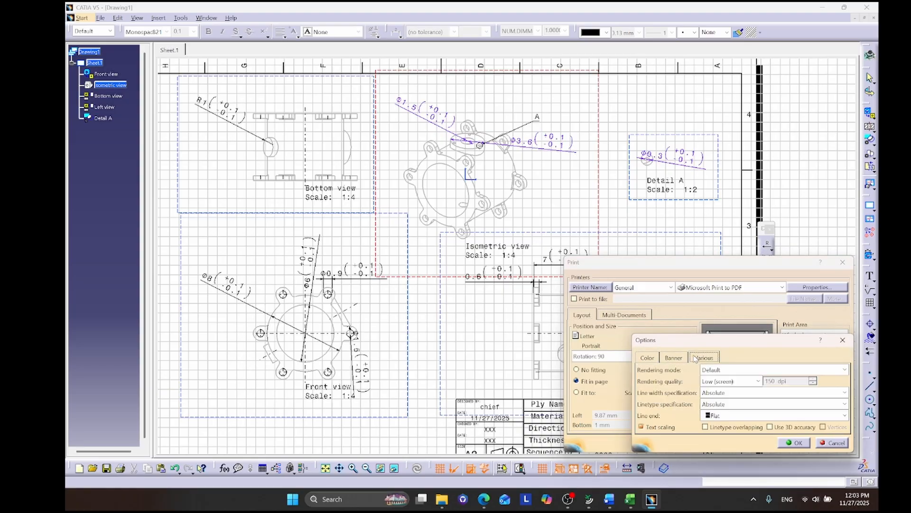
{"action": "left_click", "coordinate": [844, 341]}
Set the print page's paper format to A3 ISO.
{"action": "left_click", "coordinate": [813, 395]}
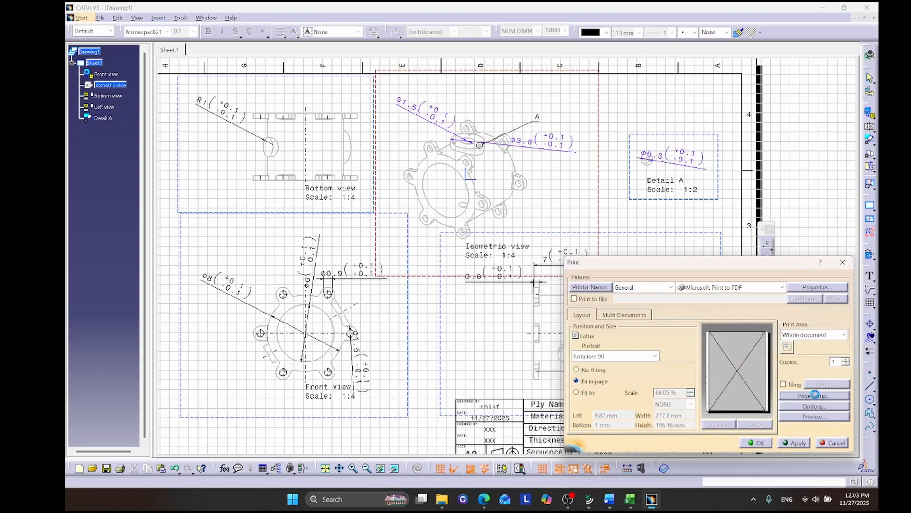
{"action": "left_click", "coordinate": [747, 396]}
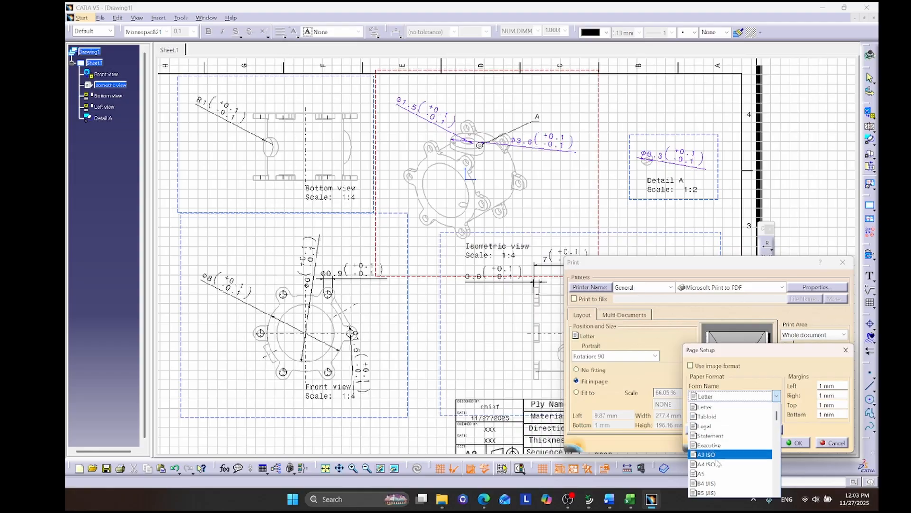
{"action": "left_click", "coordinate": [712, 454]}
{"action": "left_click", "coordinate": [797, 442]}
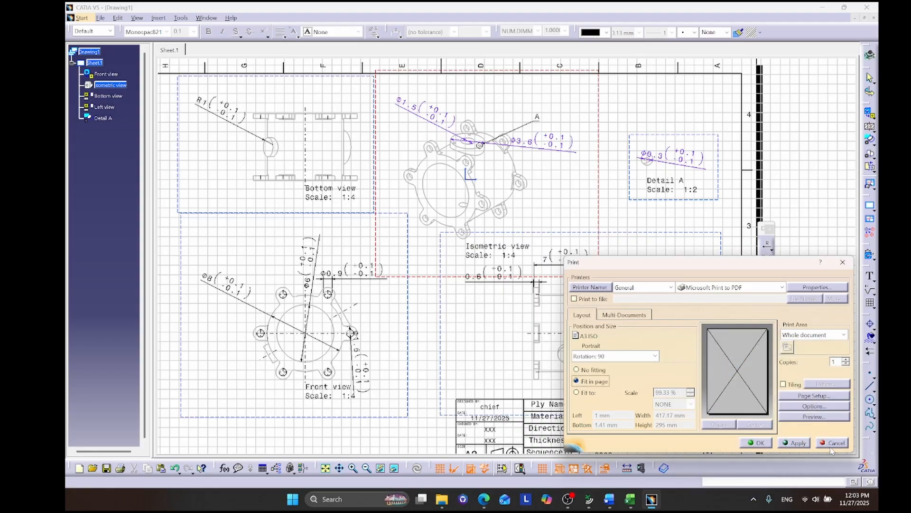
Print the drawing to a PDF file named Sent in the Downloads folder.
{"action": "left_click", "coordinate": [802, 443]}
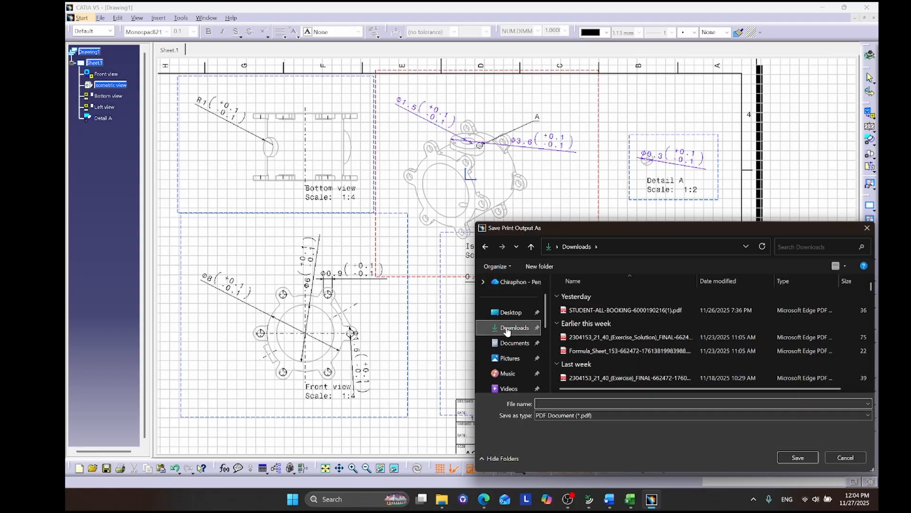
{"action": "type", "text": "Sent"}
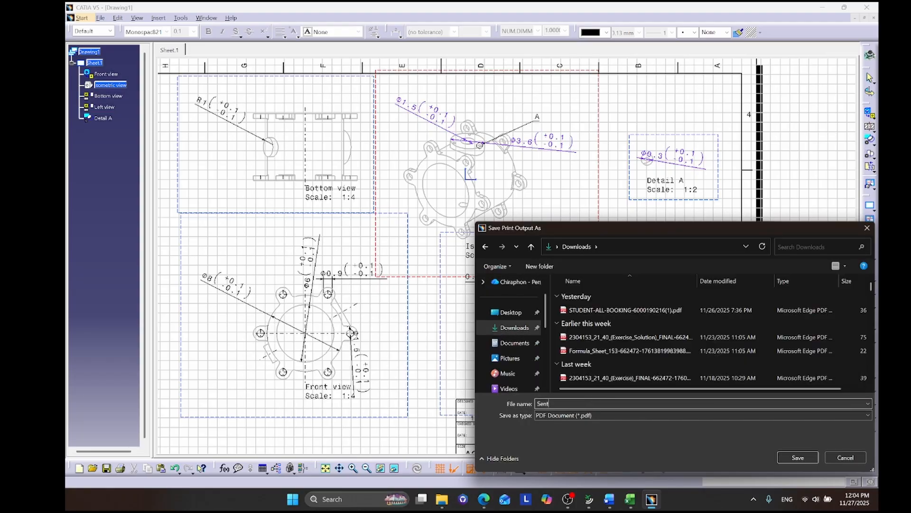
{"action": "left_click", "coordinate": [798, 457]}
Open Sent.pdf from the Downloads folder and look over the exported drawing's views, dimensions and title block.
{"action": "left_click", "coordinate": [442, 499]}
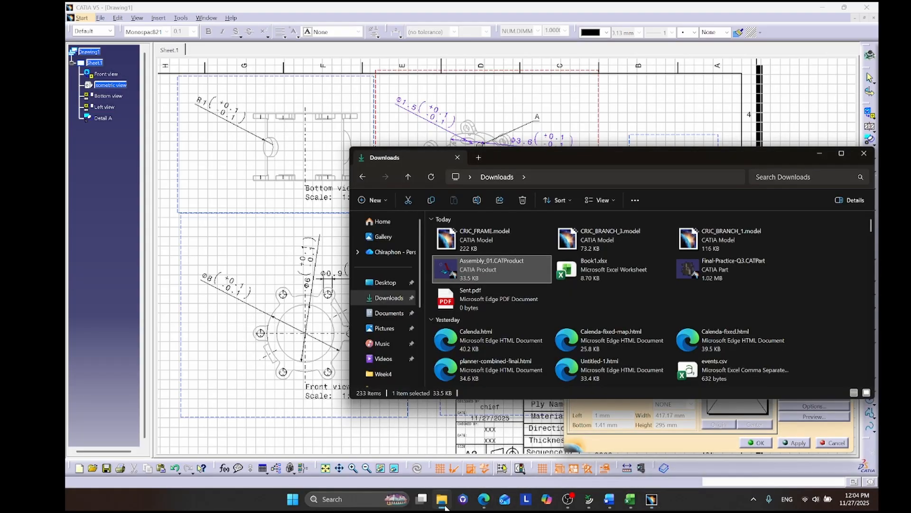
{"action": "left_click", "coordinate": [398, 304]}
{"action": "double_click", "coordinate": [477, 241]}
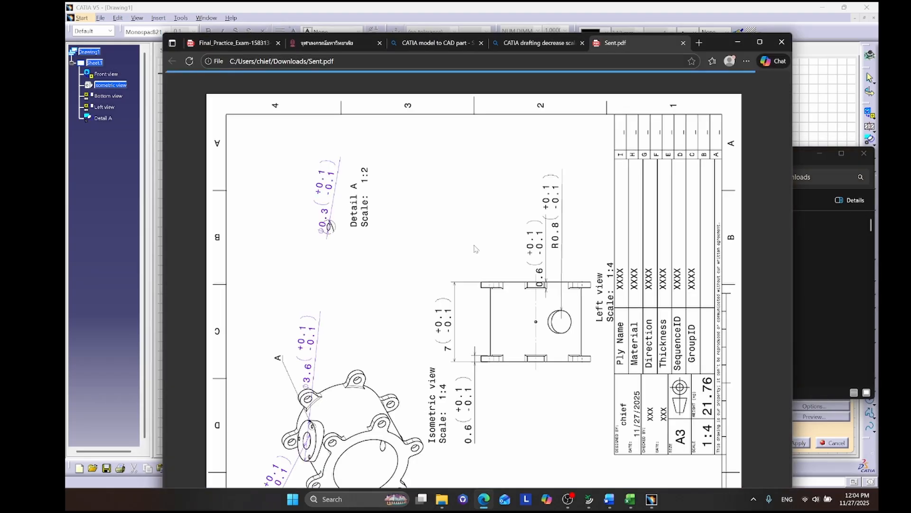
{"action": "scroll", "coordinate": [477, 243], "scroll_direction": "down", "scroll_amount": 5}
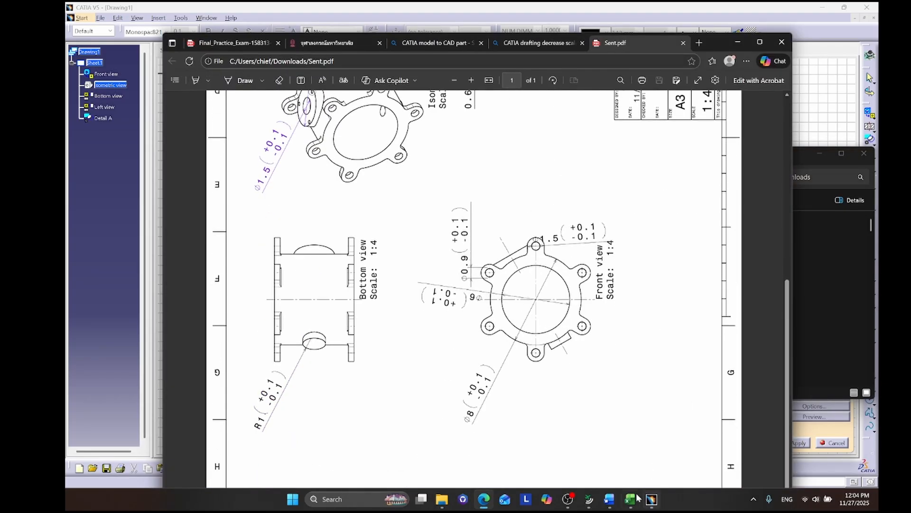
Switch to the practice exam PDF and read the drawing and submission requirements on its last page.
{"action": "left_click", "coordinate": [227, 43]}
{"action": "scroll", "coordinate": [385, 182], "scroll_direction": "down", "scroll_amount": 2}
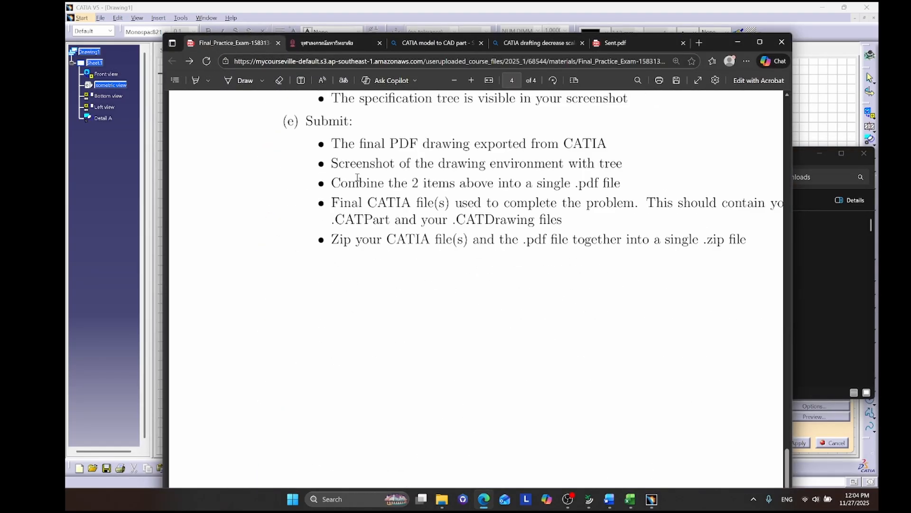
{"action": "scroll", "coordinate": [384, 181], "scroll_direction": "up", "scroll_amount": 2}
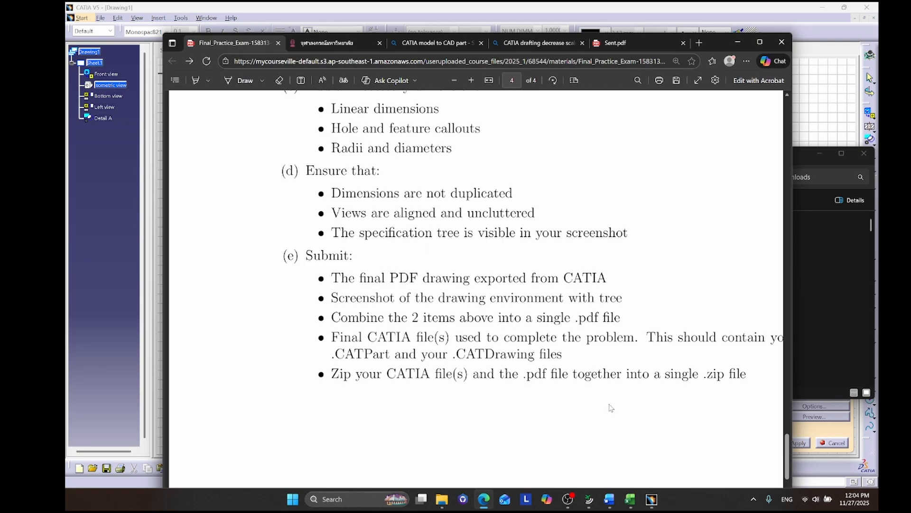
{"action": "left_click", "coordinate": [567, 499]}
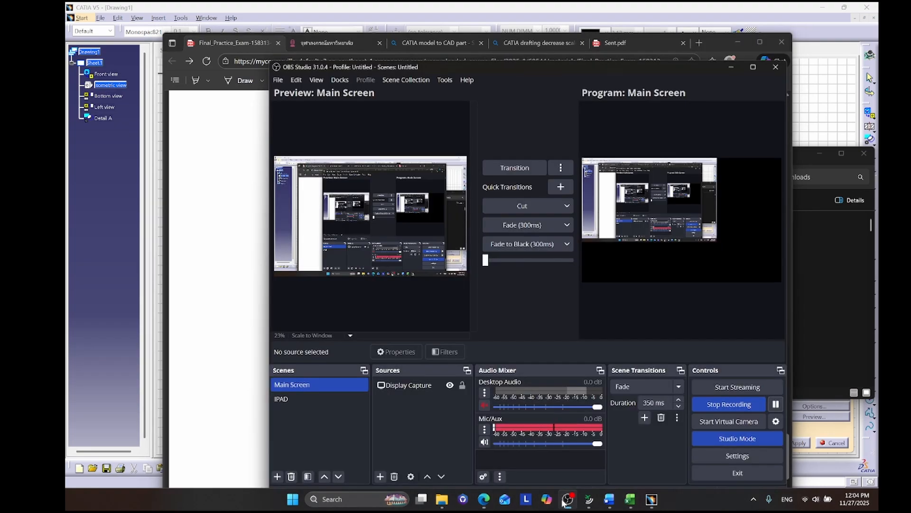
{"action": "left_click", "coordinate": [119, 260]}
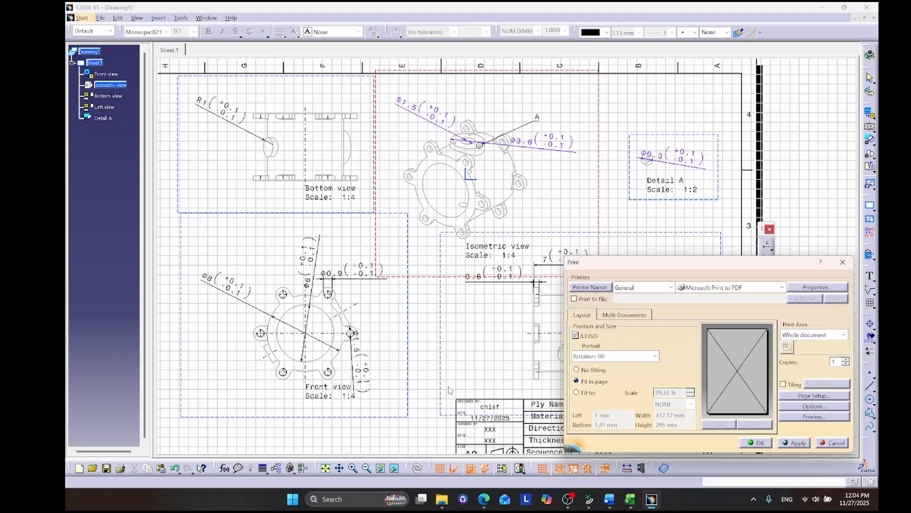
{"action": "mouse_move", "coordinate": [483, 499]}
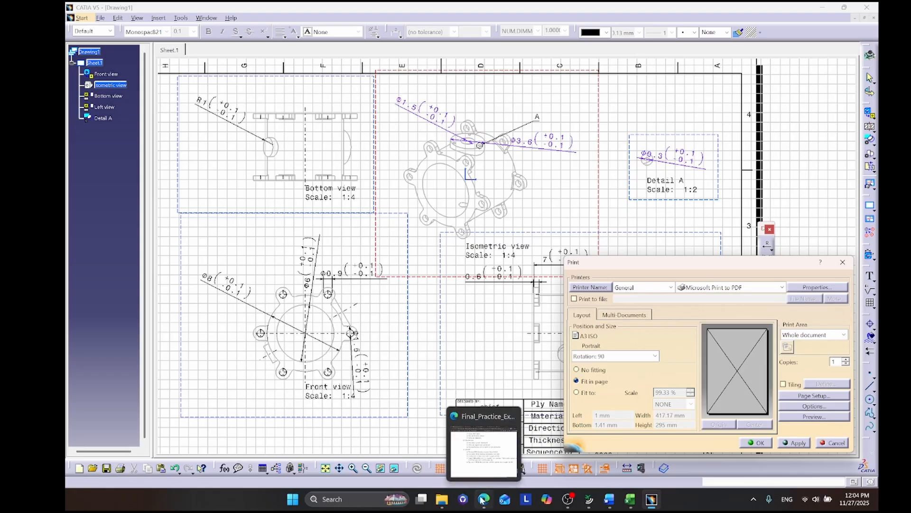